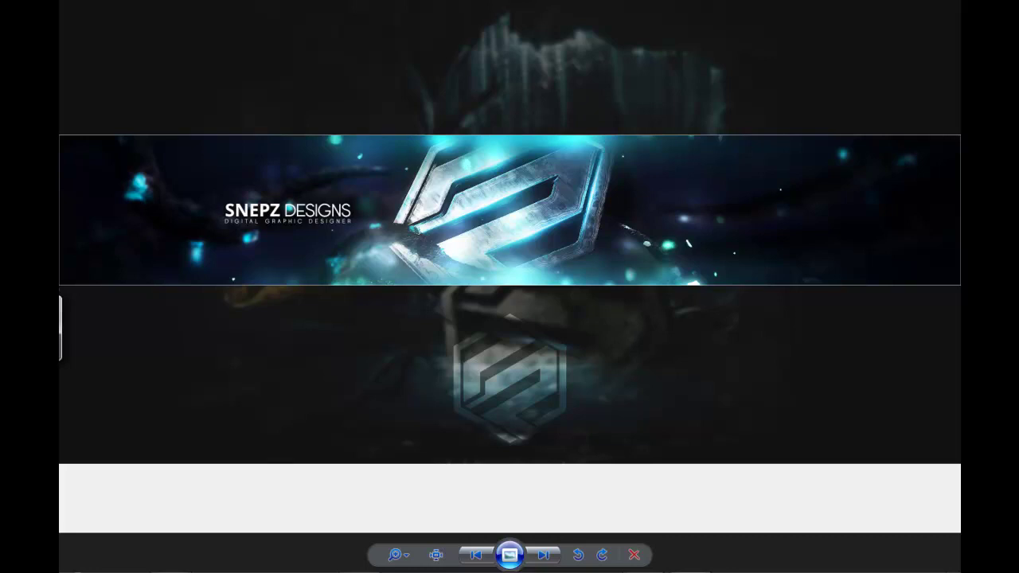
- Close the banner preview, refresh the desktop and restore Photoshop with the banner template
{"action": "key", "text": "Escape"}
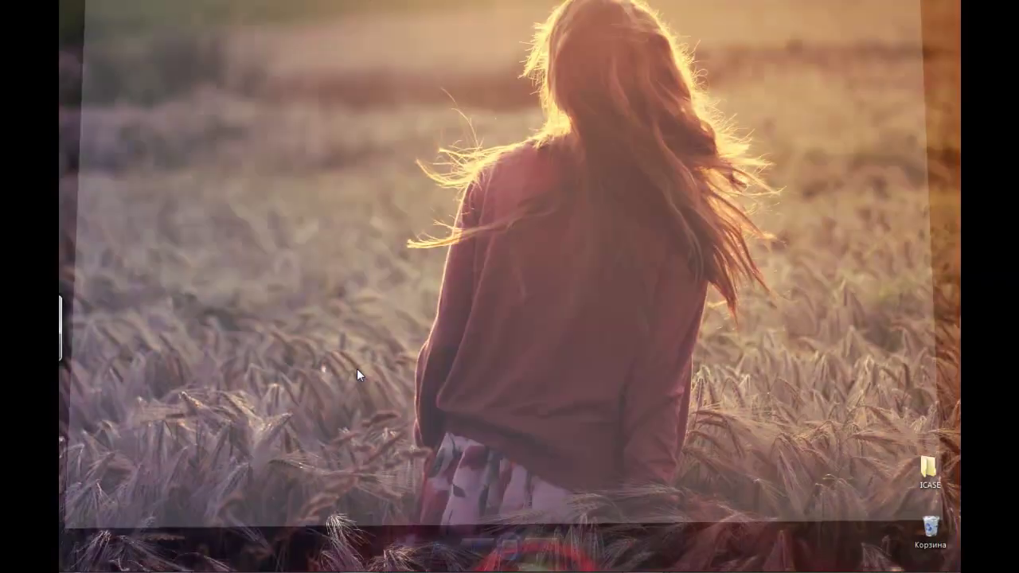
{"action": "right_click", "coordinate": [505, 256]}
{"action": "left_click", "coordinate": [564, 299]}
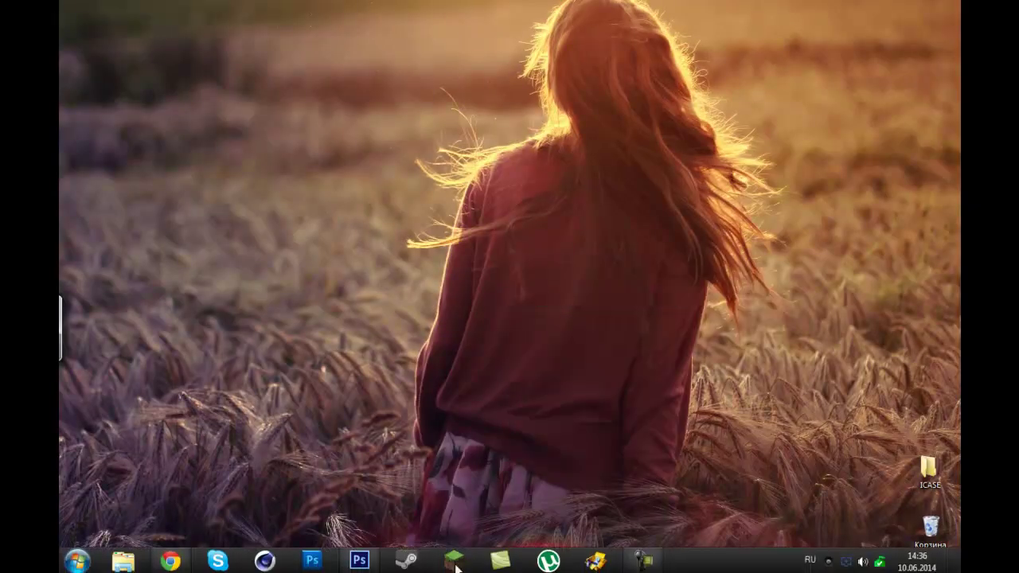
{"action": "left_click", "coordinate": [358, 561]}
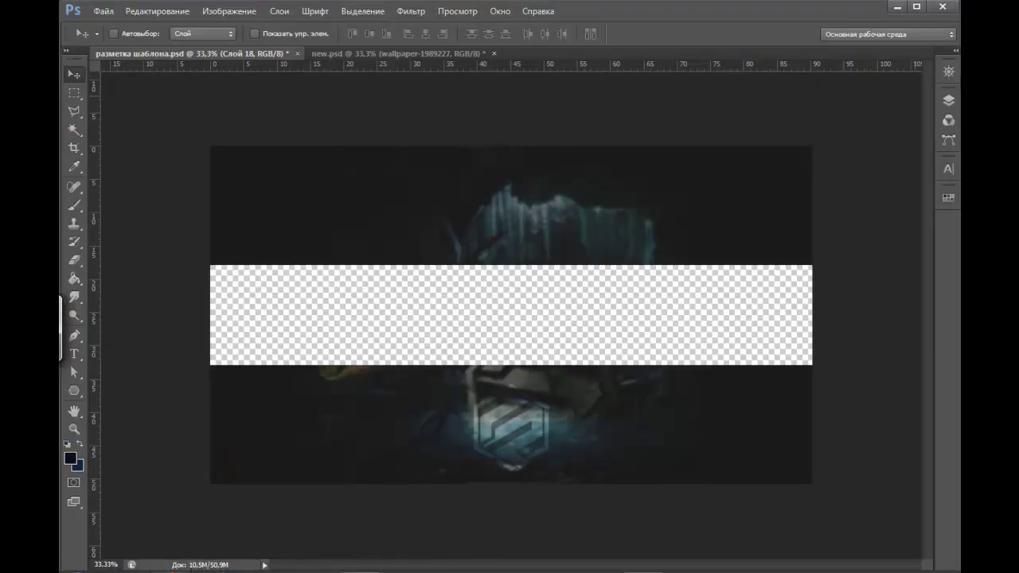
- Select the empty layer Слой 18 inside the YouTube group
{"action": "left_click", "coordinate": [953, 101]}
{"action": "left_click", "coordinate": [952, 100]}
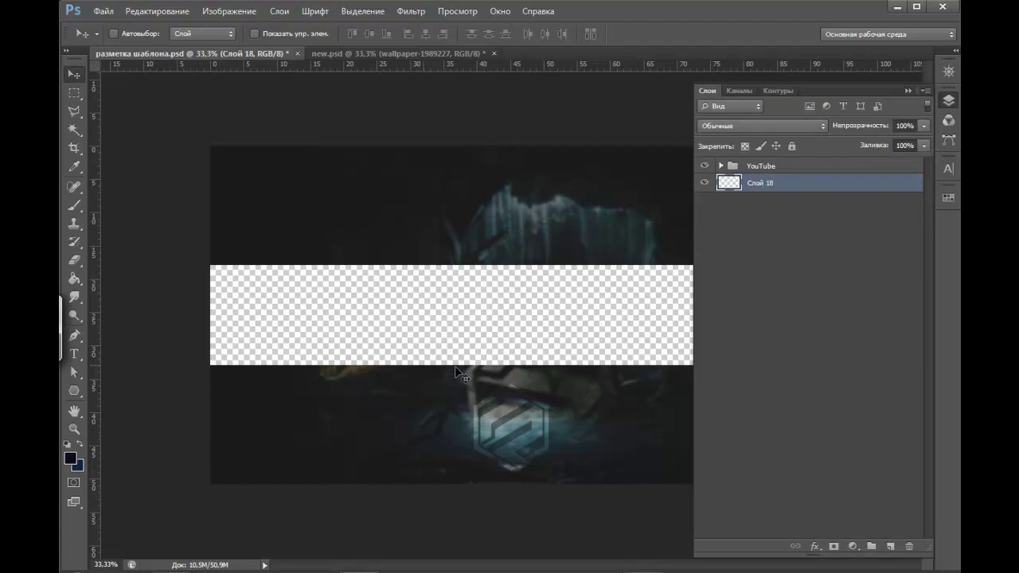
{"action": "left_click", "coordinate": [731, 165]}
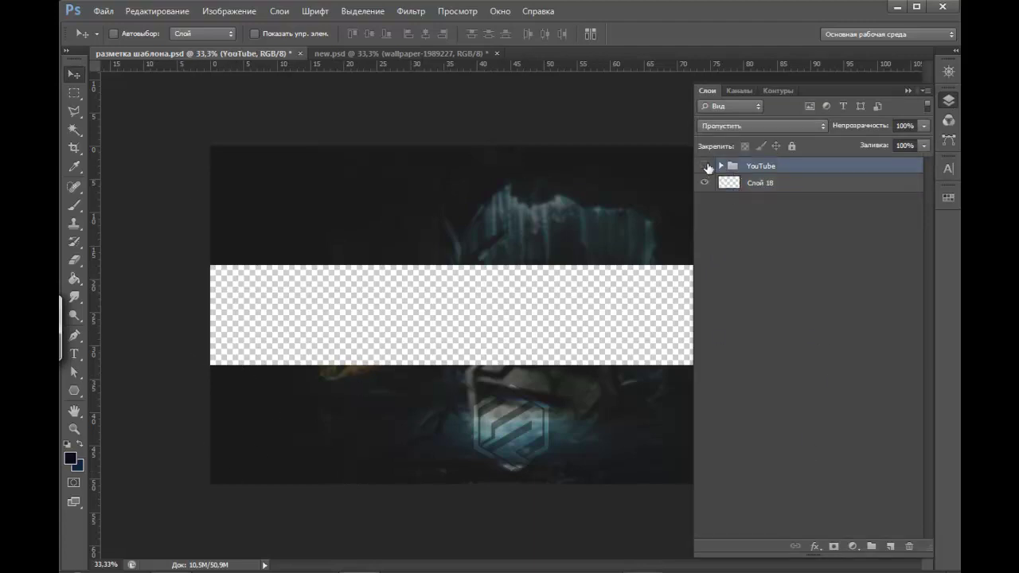
{"action": "left_click", "coordinate": [783, 182]}
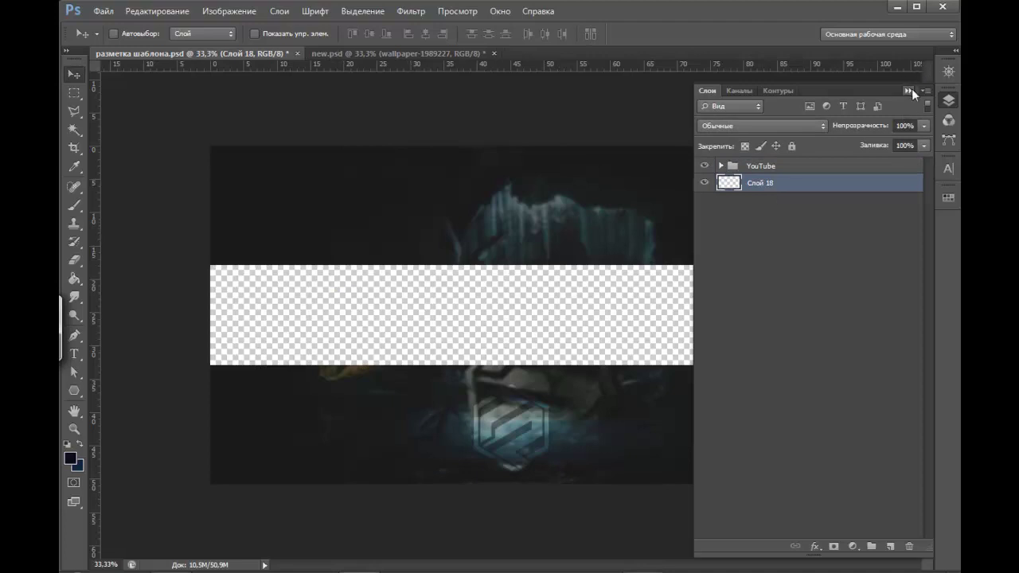
{"action": "left_click", "coordinate": [908, 91]}
- Fill the transparent strip with dark navy #090c1b using the Paint Bucket
{"action": "left_click", "coordinate": [77, 279]}
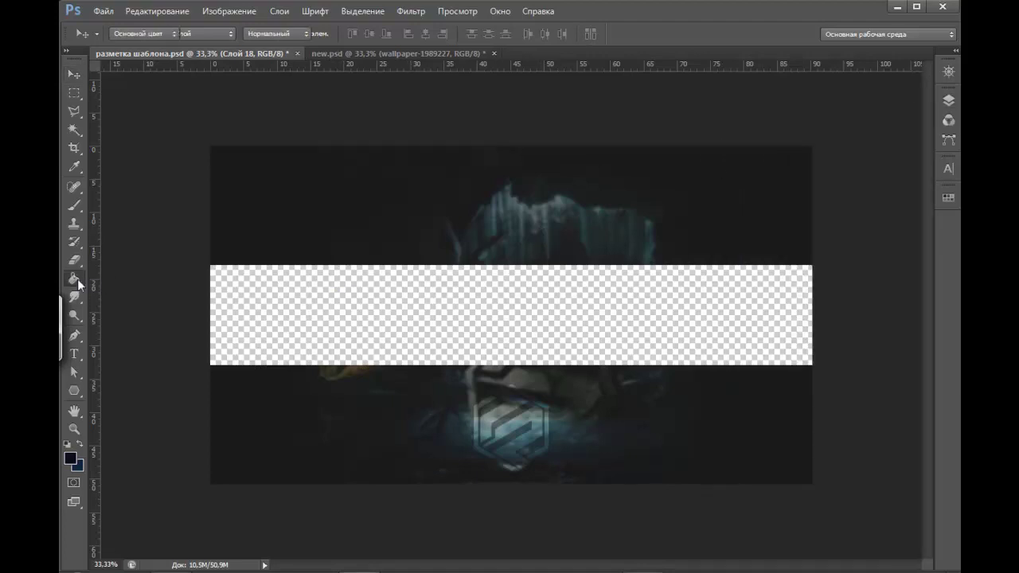
{"action": "left_click", "coordinate": [76, 459]}
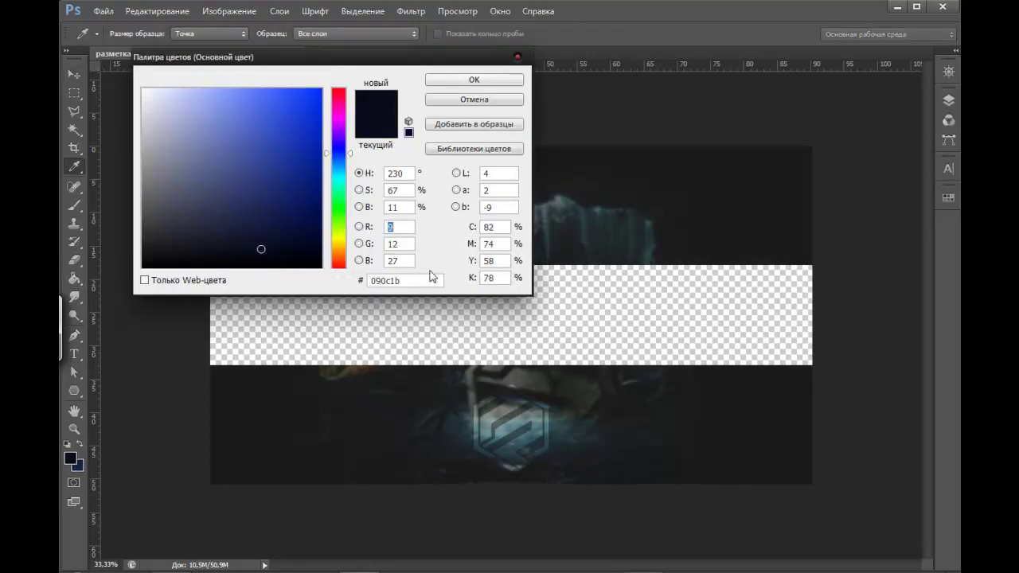
{"action": "double_click", "coordinate": [426, 280]}
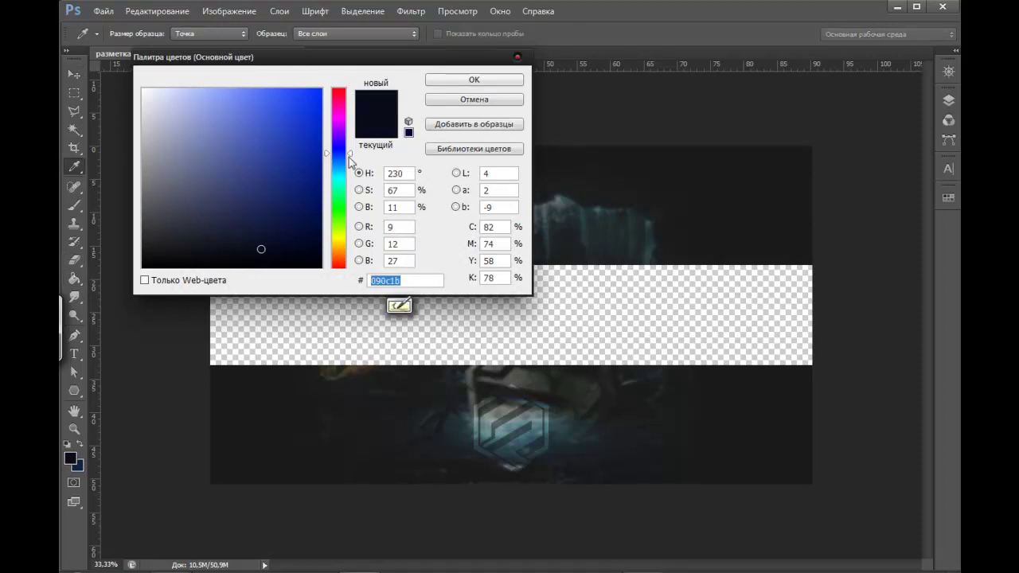
{"action": "left_click_drag", "start_coordinate": [401, 56], "coordinate": [425, 10]}
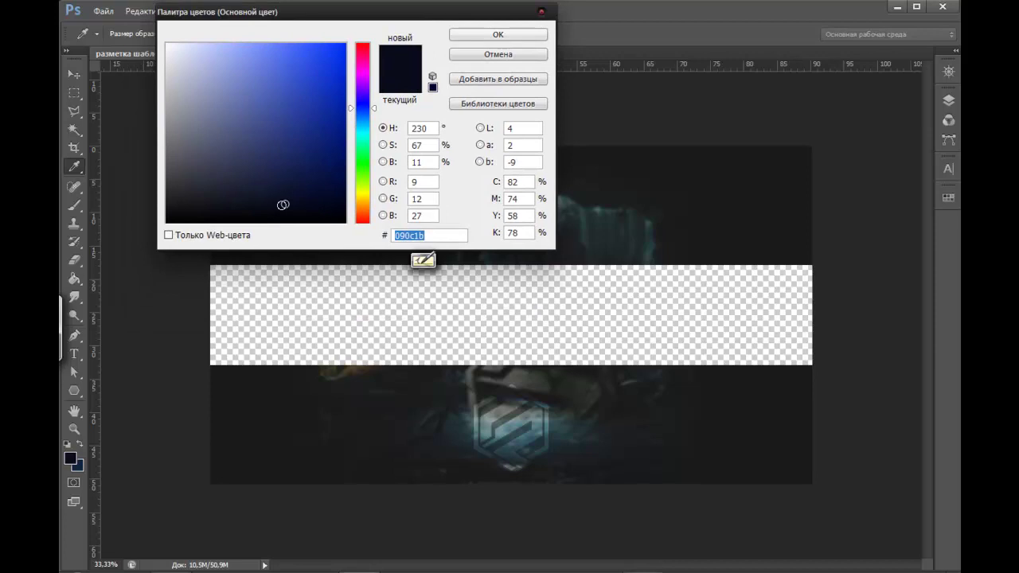
{"action": "left_click", "coordinate": [505, 54]}
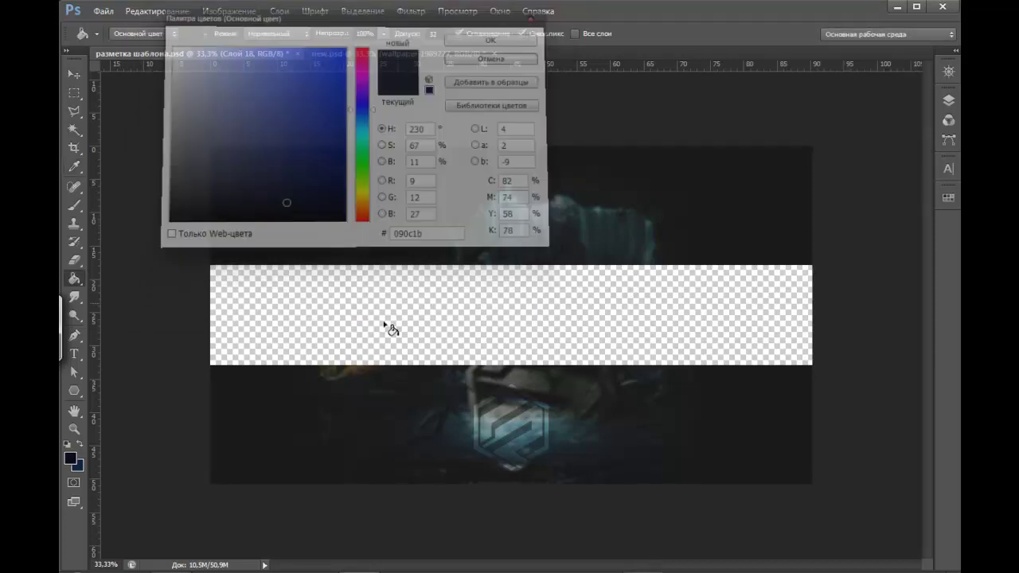
{"action": "key", "text": "g"}
{"action": "left_click", "coordinate": [455, 322]}
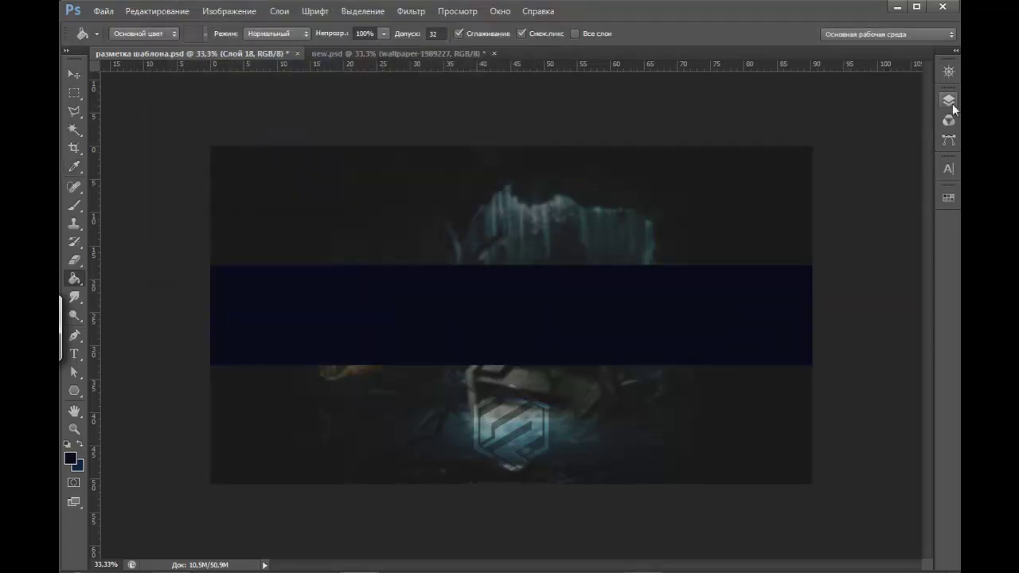
- Add a new empty layer, Слой 19, above Слой 18
{"action": "left_click", "coordinate": [949, 101]}
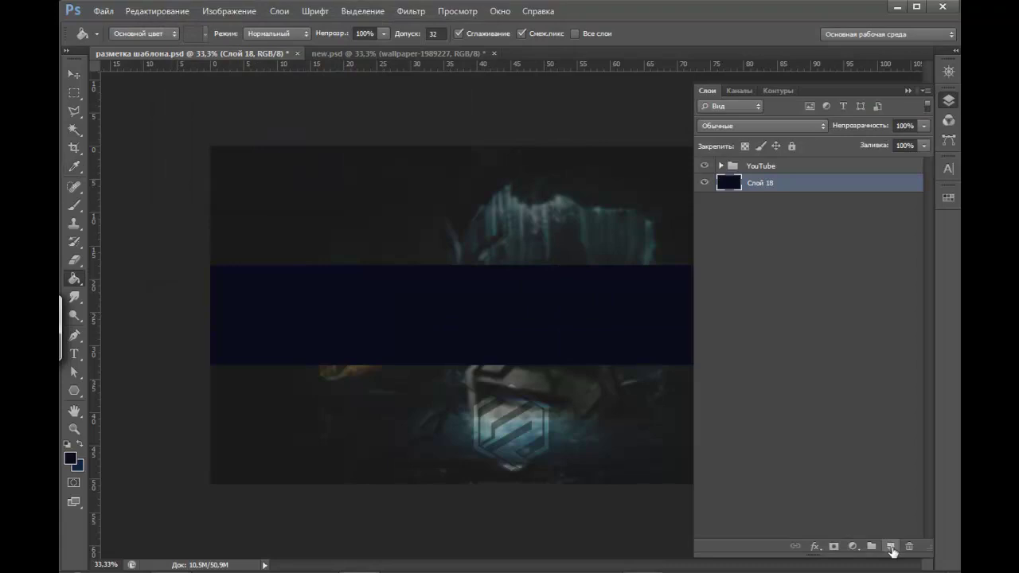
{"action": "left_click", "coordinate": [891, 548]}
{"action": "left_click", "coordinate": [909, 91]}
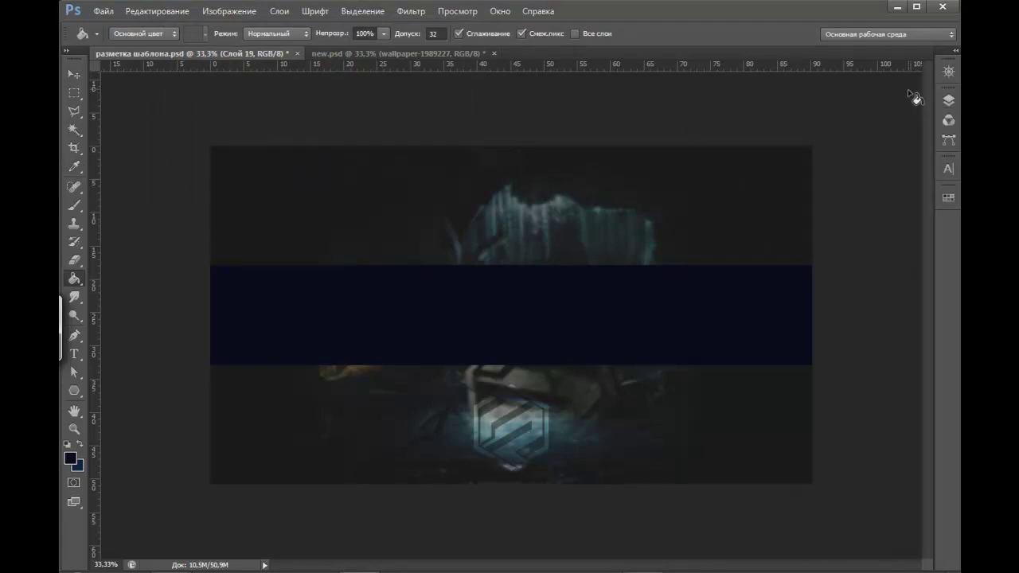
- Set up a soft round brush flattened to 32% roundness at about 1500 px
{"action": "left_click", "coordinate": [72, 206]}
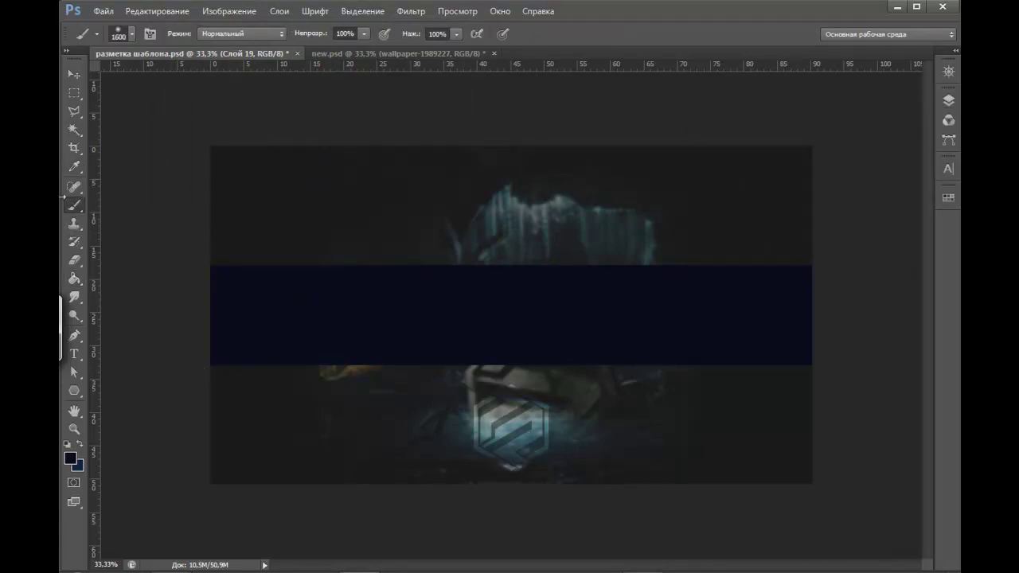
{"action": "right_click", "coordinate": [609, 346]}
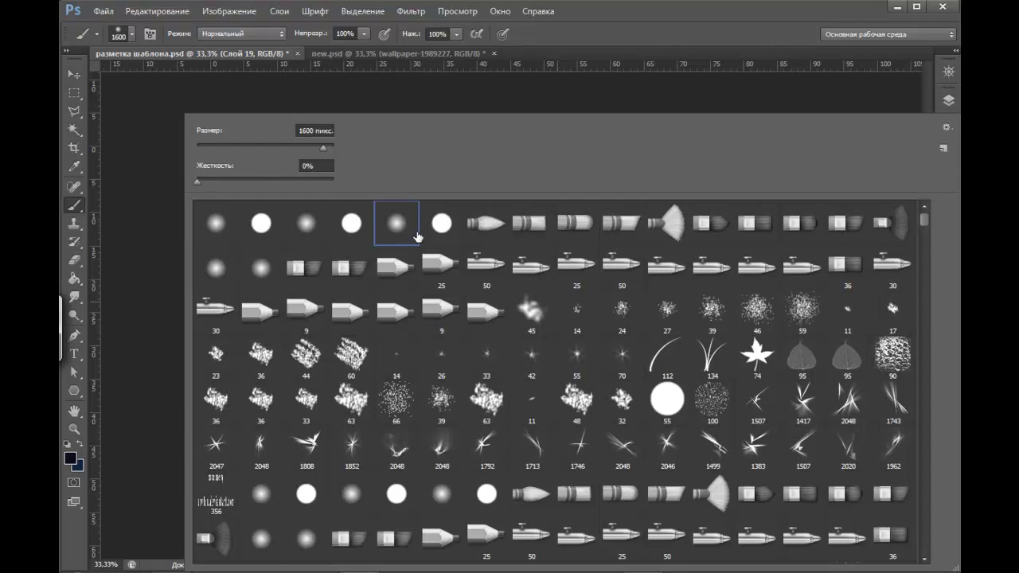
{"action": "left_click", "coordinate": [149, 34]}
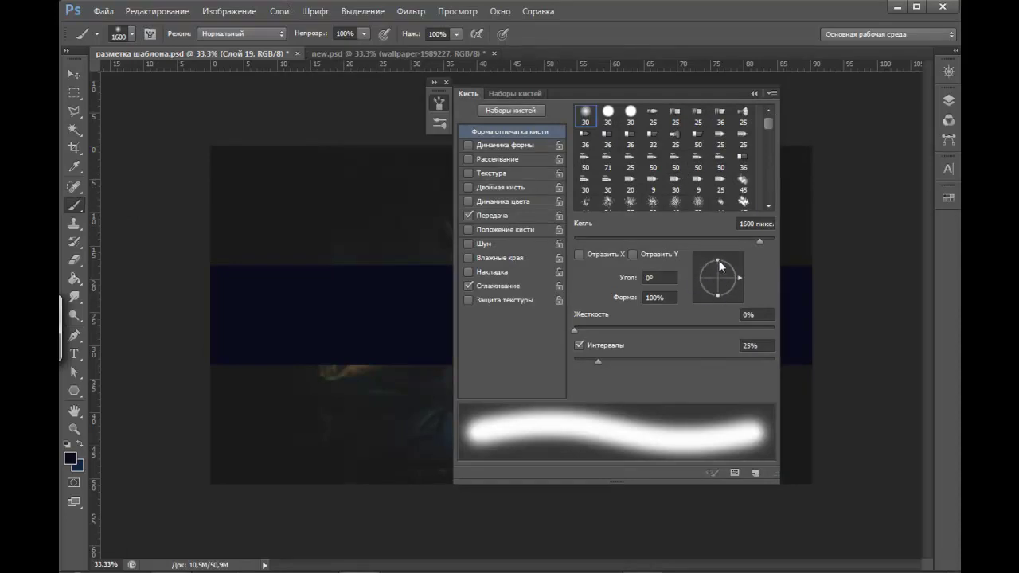
{"action": "left_click_drag", "start_coordinate": [718, 261], "coordinate": [717, 276]}
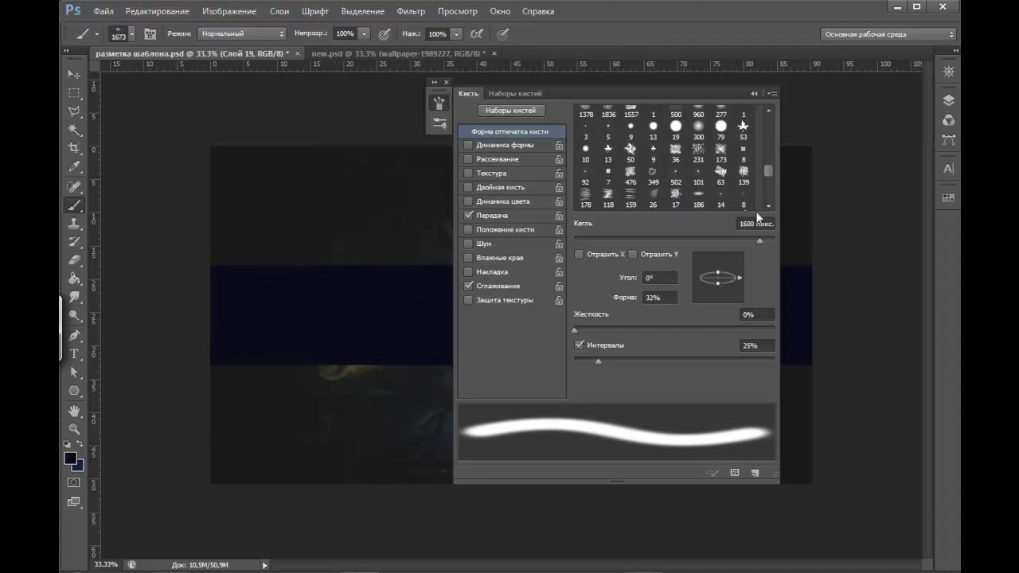
{"action": "left_click", "coordinate": [753, 93]}
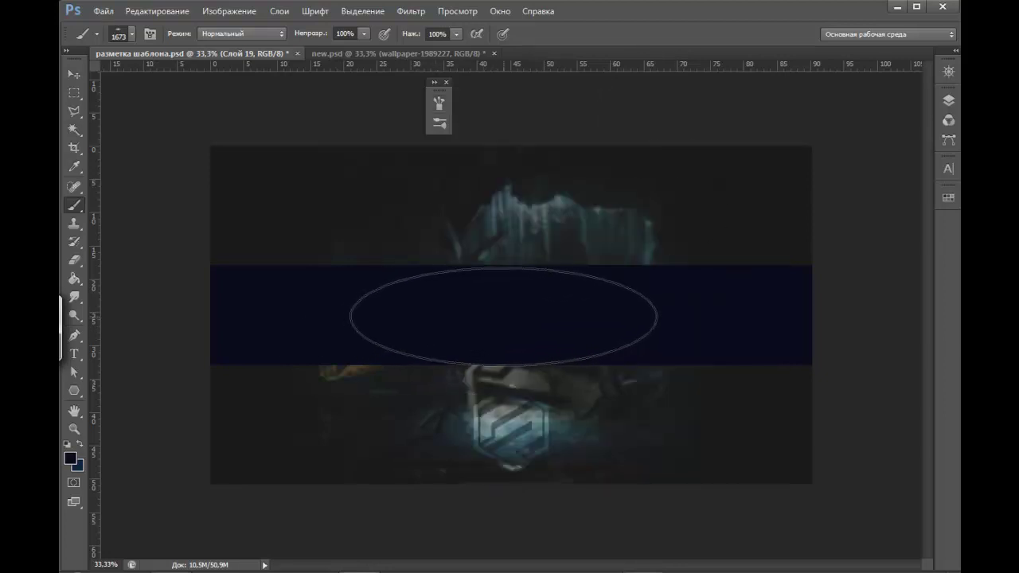
{"action": "key", "text": "bracketleft"}
{"action": "key", "text": "bracketleft"}
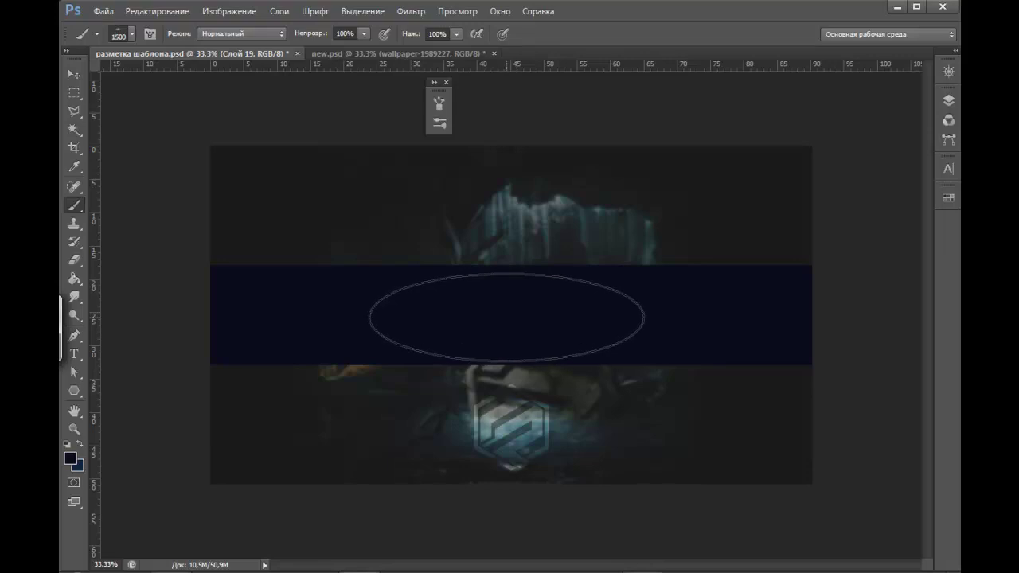
- Paint a soft #0f233f glow in the band's centre and set Слой 19 opacity to 80%
{"action": "left_click", "coordinate": [80, 445]}
{"action": "left_click", "coordinate": [71, 460]}
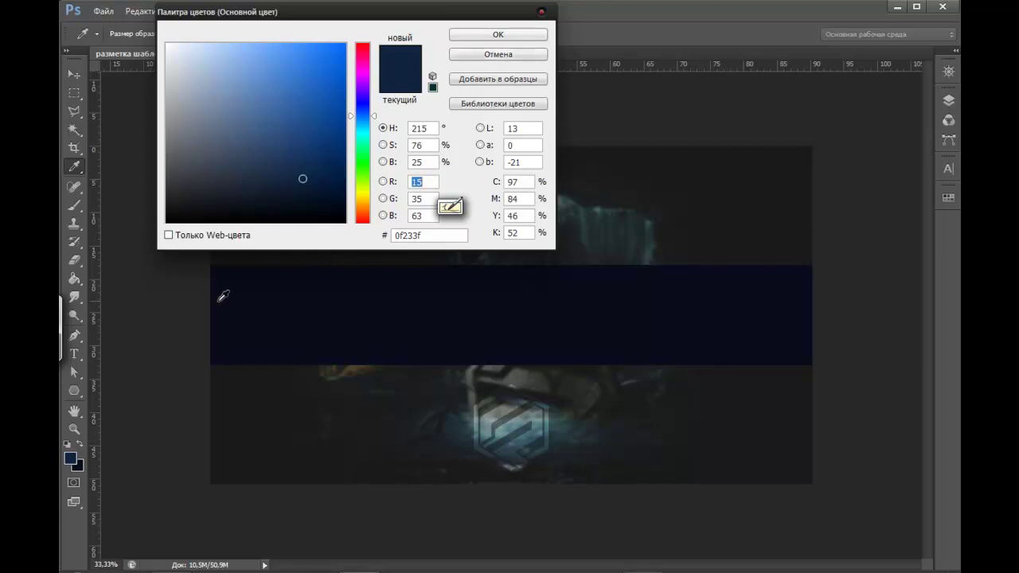
{"action": "left_click", "coordinate": [501, 57]}
{"action": "key", "text": "b"}
{"action": "key", "text": "bracketleft"}
{"action": "key", "text": "bracketright"}
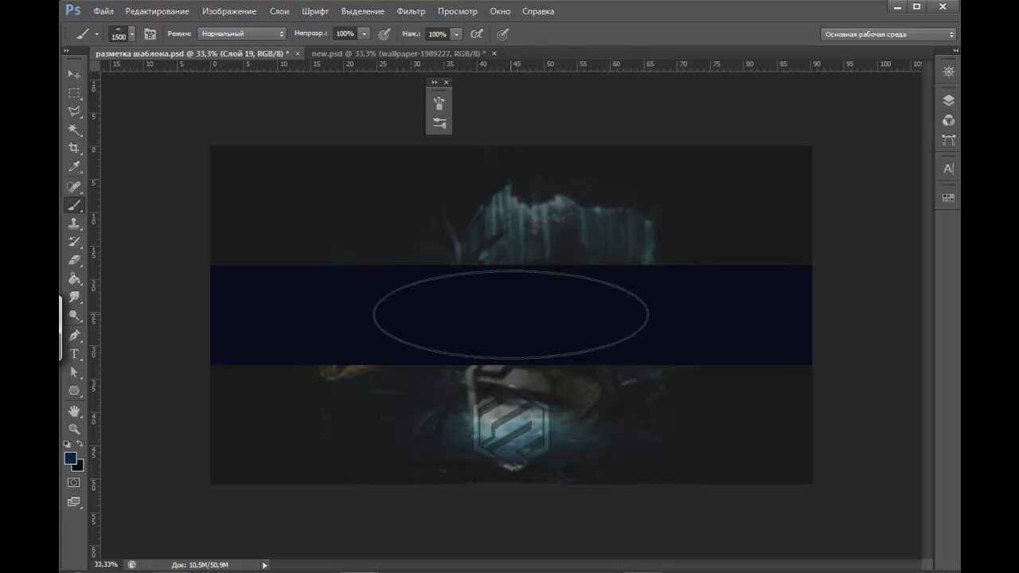
{"action": "left_click", "coordinate": [511, 315]}
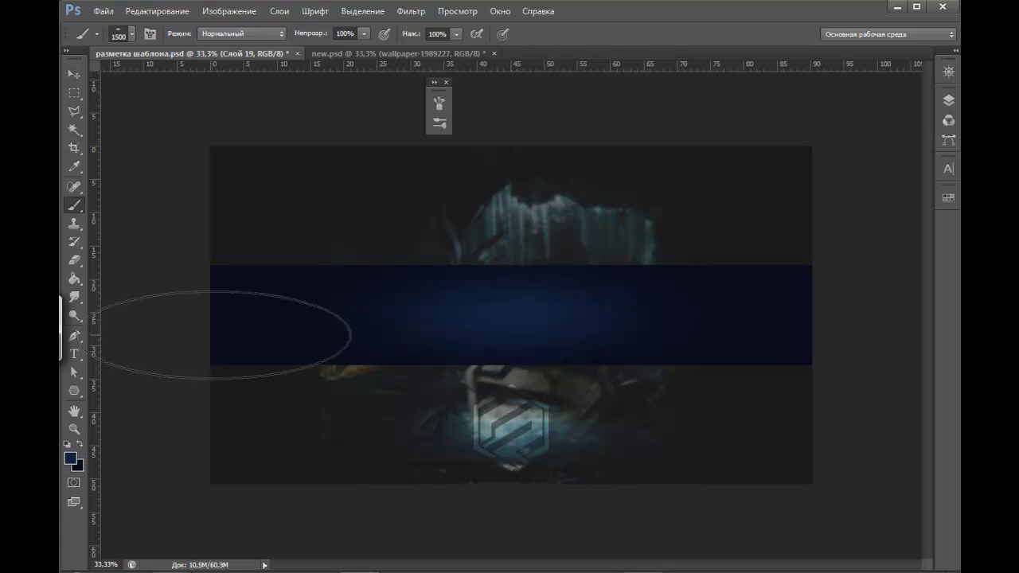
{"action": "left_click", "coordinate": [949, 99]}
{"action": "mouse_move", "coordinate": [876, 129]}
{"action": "left_mouse_down"}
{"action": "mouse_move", "coordinate": [640, 138]}
{"action": "mouse_move", "coordinate": [848, 135]}
{"action": "mouse_move", "coordinate": [833, 135]}
{"action": "left_mouse_up"}
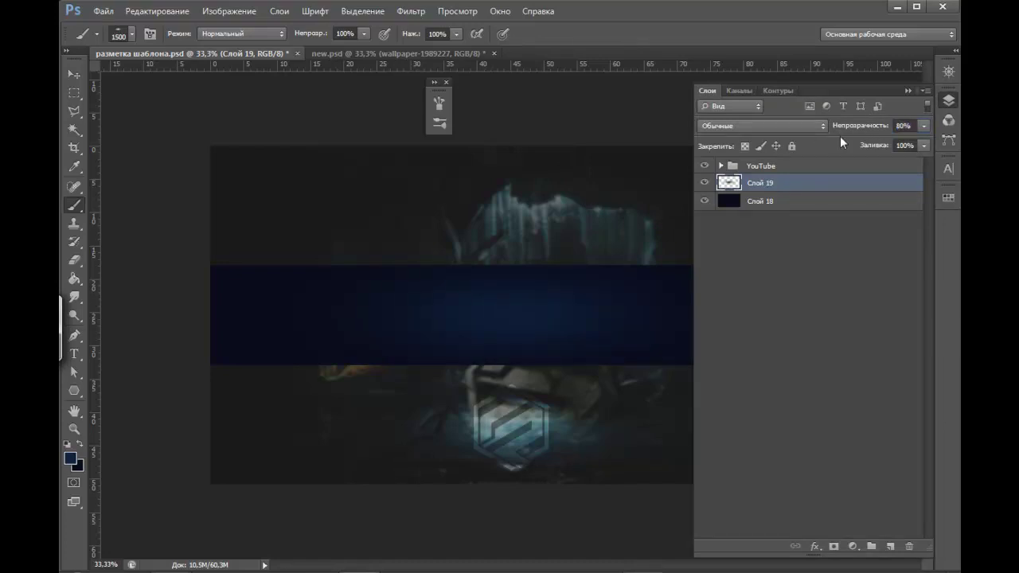
- Add a new layer Слой 20 and flatten the brush tip further to 16% roundness
{"action": "left_click", "coordinate": [893, 548]}
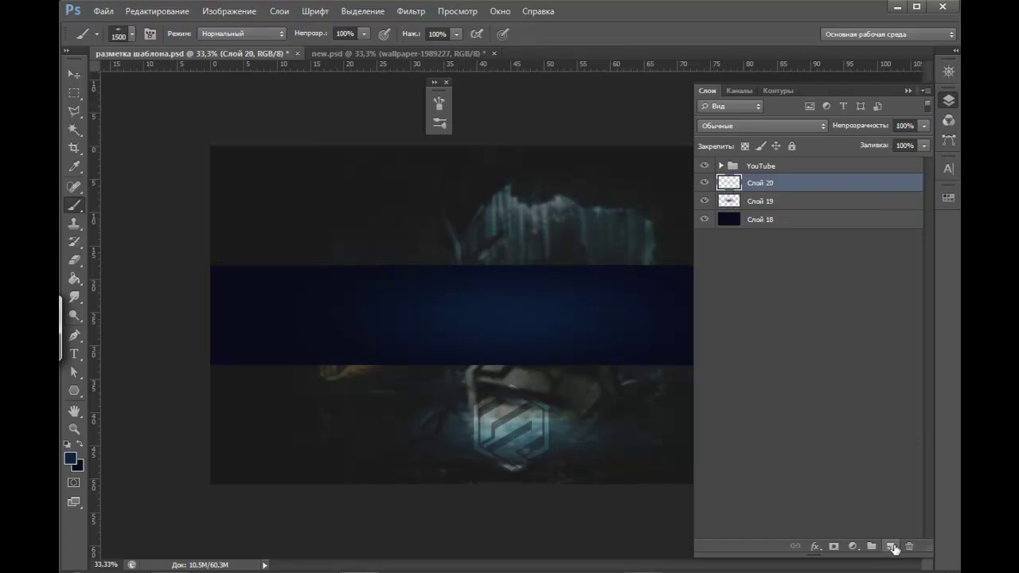
{"action": "left_click", "coordinate": [908, 90]}
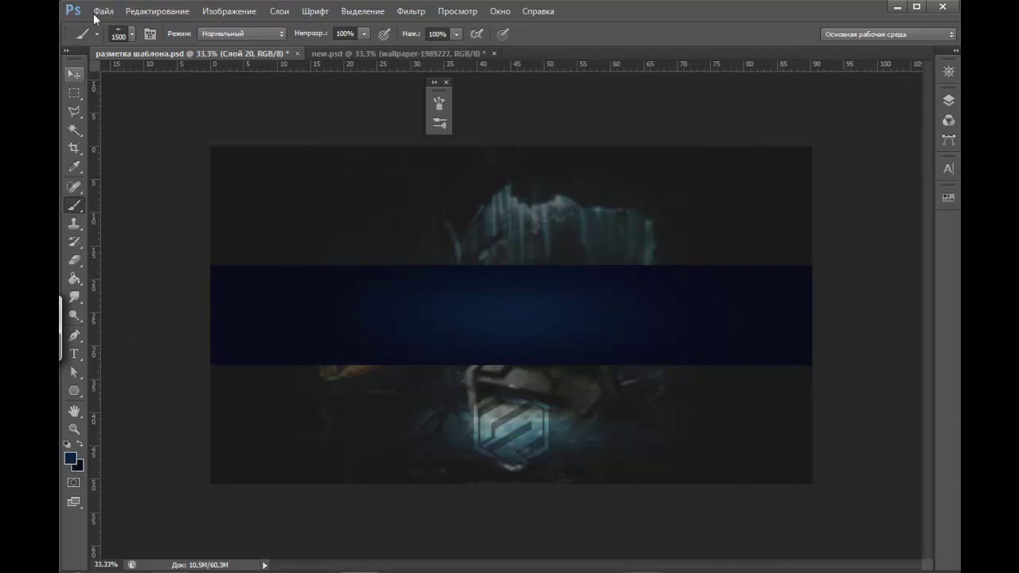
{"action": "left_click", "coordinate": [150, 33]}
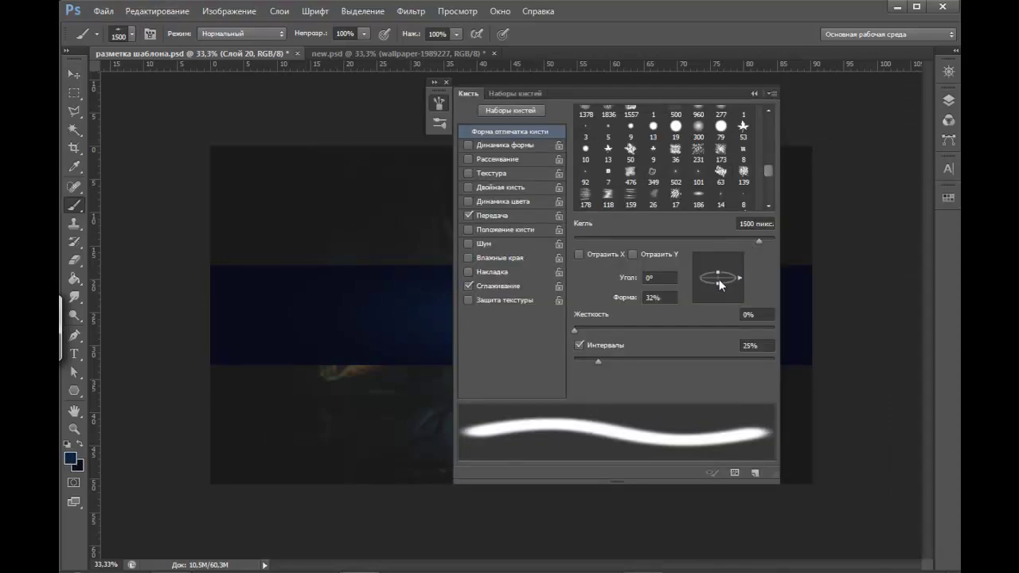
{"action": "left_click_drag", "start_coordinate": [720, 276], "coordinate": [720, 277]}
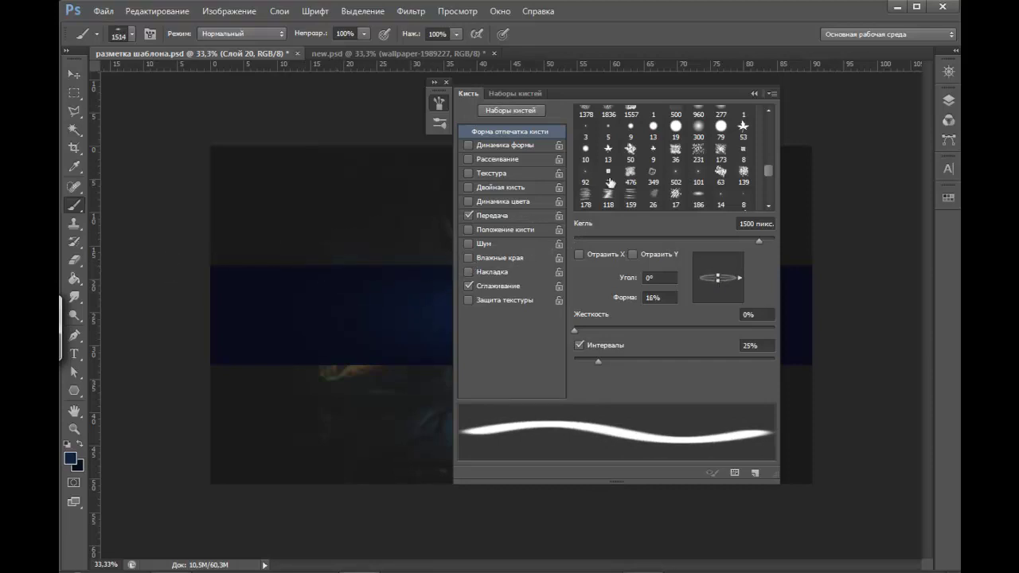
- Pick cyan #13b7d4 from the Swatches as the foreground colour and verify it in the Color Picker
{"action": "left_click", "coordinate": [749, 94]}
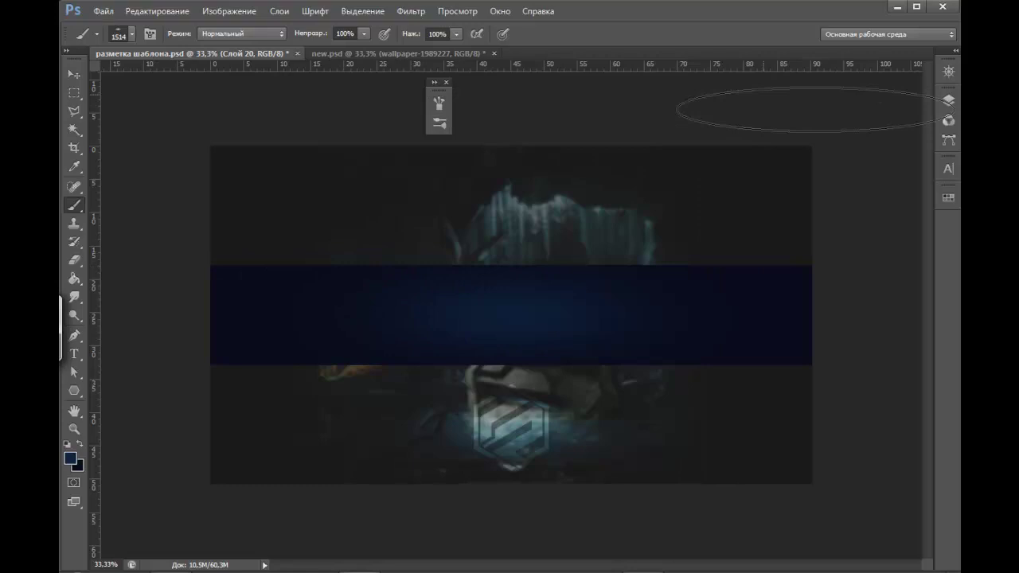
{"action": "left_click", "coordinate": [949, 198]}
{"action": "left_click", "coordinate": [817, 233]}
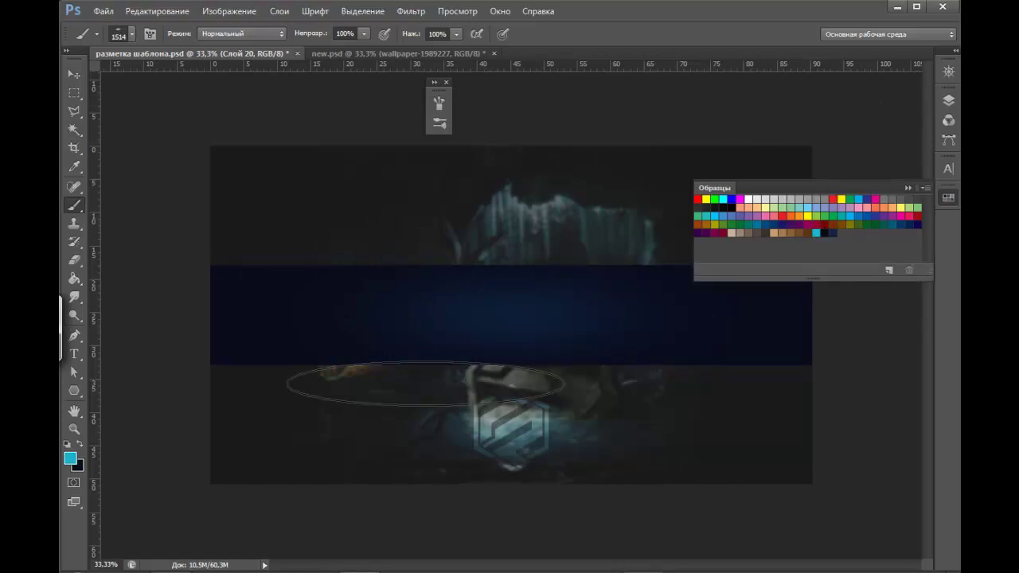
{"action": "key", "text": "i"}
{"action": "left_click", "coordinate": [70, 461]}
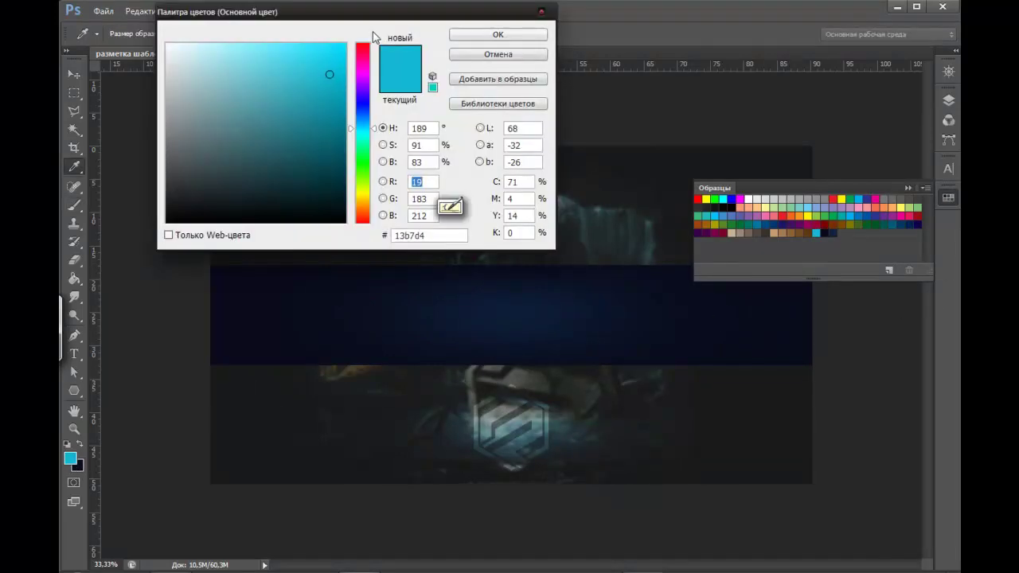
{"action": "left_click_drag", "start_coordinate": [425, 35], "coordinate": [381, 57]}
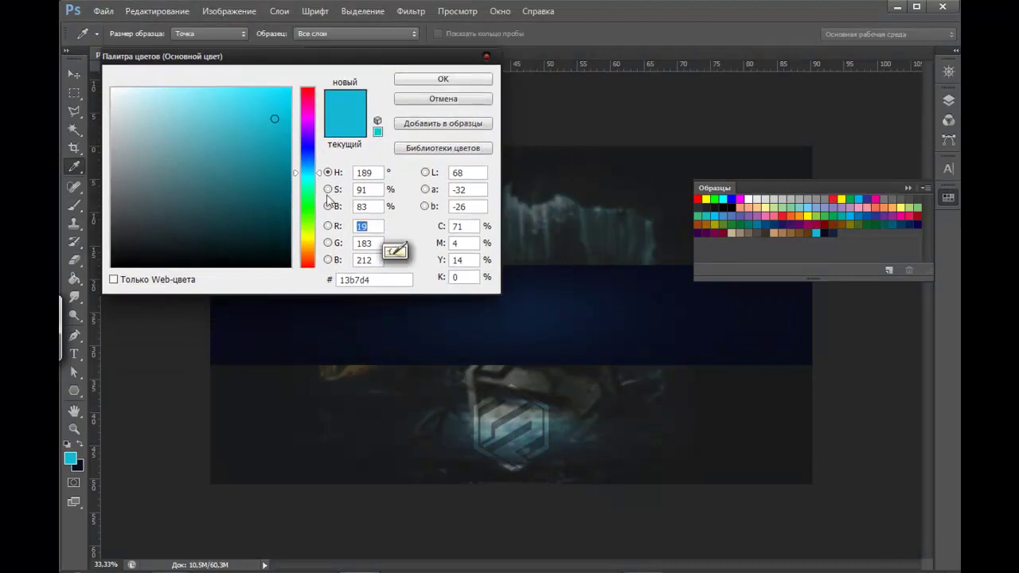
- Paint a cyan glow along the band's top edge, undoing and retrying strokes until it fits
{"action": "key", "text": "b"}
{"action": "left_click", "coordinate": [486, 57]}
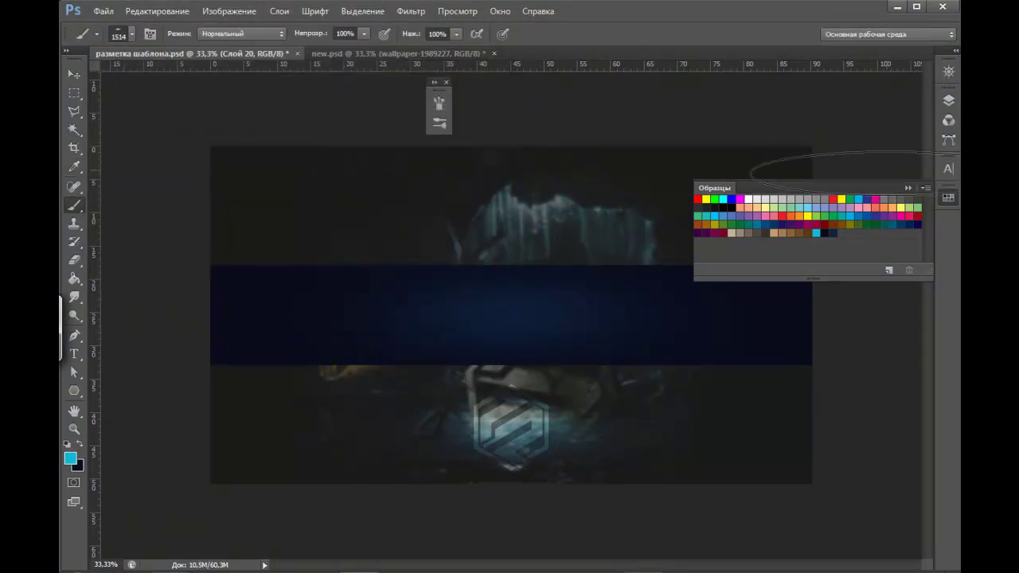
{"action": "left_click", "coordinate": [907, 189]}
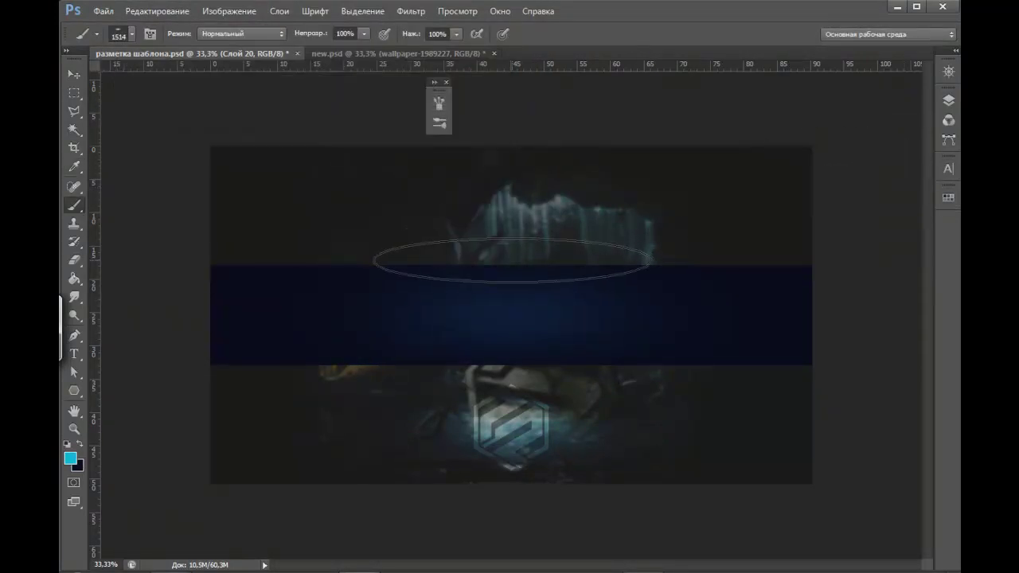
{"action": "left_click", "coordinate": [949, 100]}
{"action": "left_click", "coordinate": [948, 100]}
{"action": "left_click", "coordinate": [495, 263]}
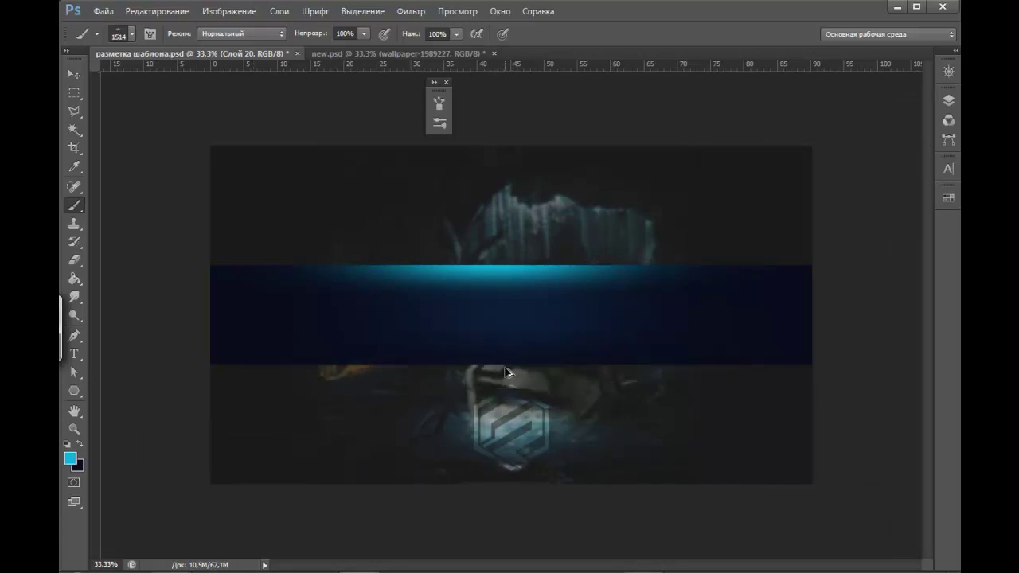
{"action": "key", "text": "ctrl+z"}
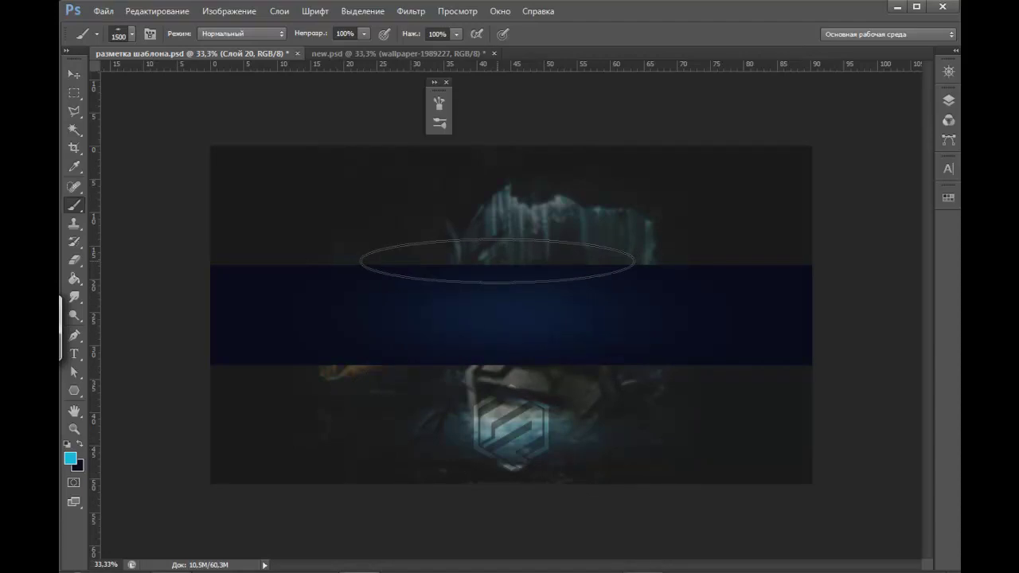
{"action": "left_click", "coordinate": [498, 262]}
{"action": "key", "text": "bracketleft"}
{"action": "key", "text": "ctrl+z"}
{"action": "left_click", "coordinate": [497, 260]}
{"action": "key", "text": "ctrl+z"}
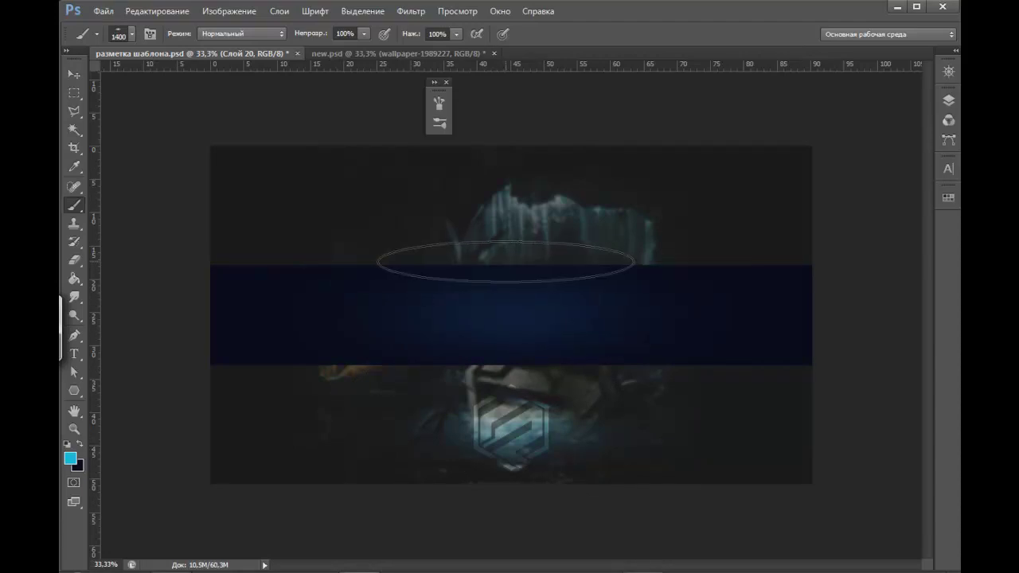
{"action": "left_click", "coordinate": [508, 260]}
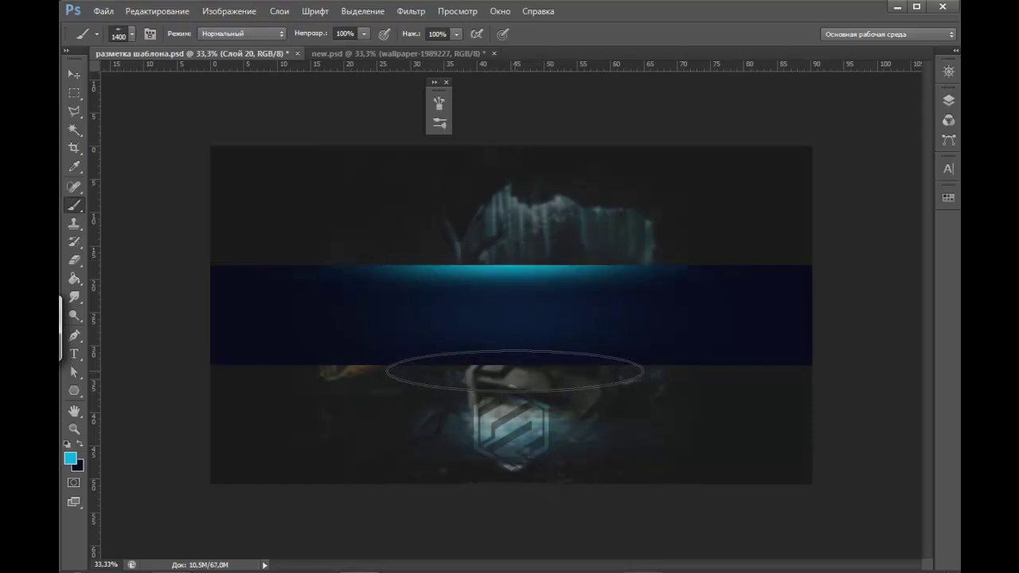
- Add a cyan glow along the band's bottom edge and another larger soft glow near the top
{"action": "left_click", "coordinate": [512, 370]}
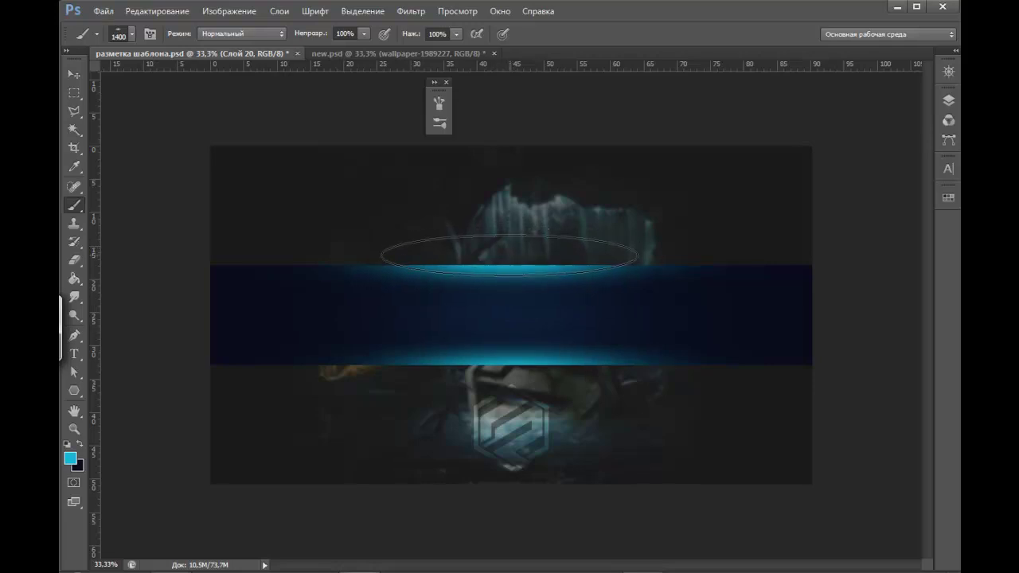
{"action": "key", "text": "bracketright"}
{"action": "key", "text": "bracketright"}
{"action": "left_click", "coordinate": [512, 239]}
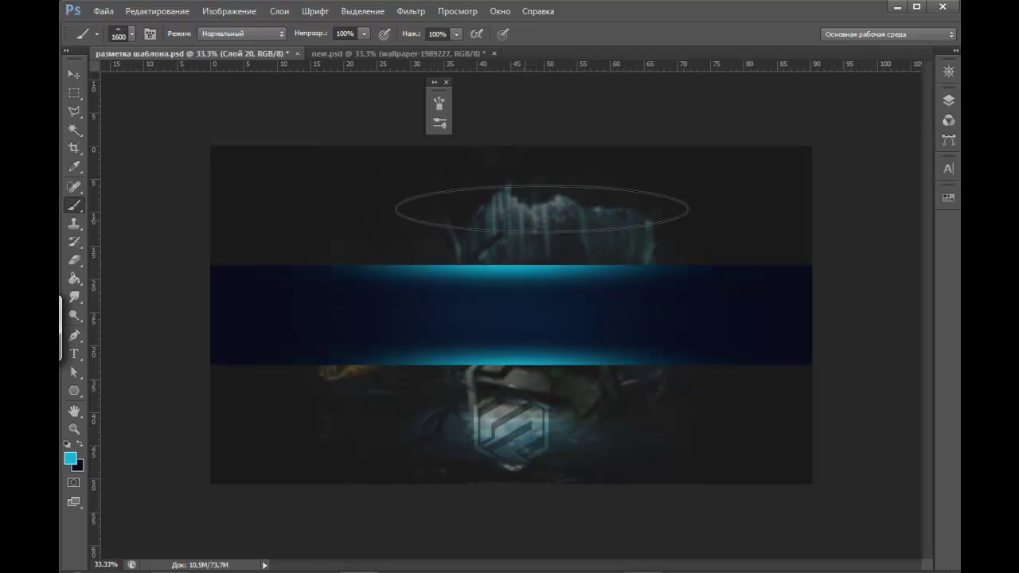
{"action": "left_click", "coordinate": [948, 100]}
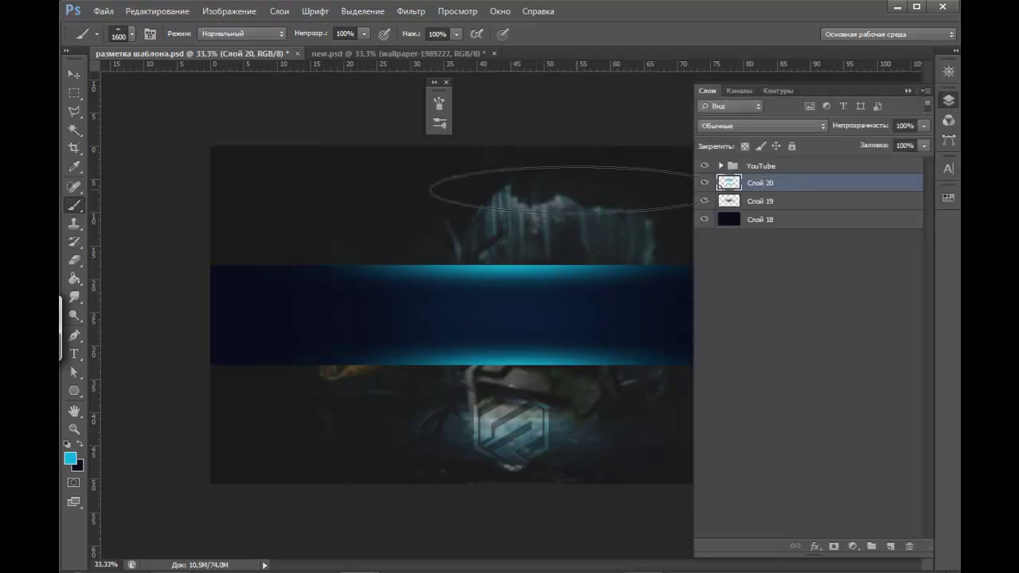
- Add empty layer Слой 21 above Слой 20 and shrink the soft brush to 156 px
{"action": "left_click", "coordinate": [891, 546]}
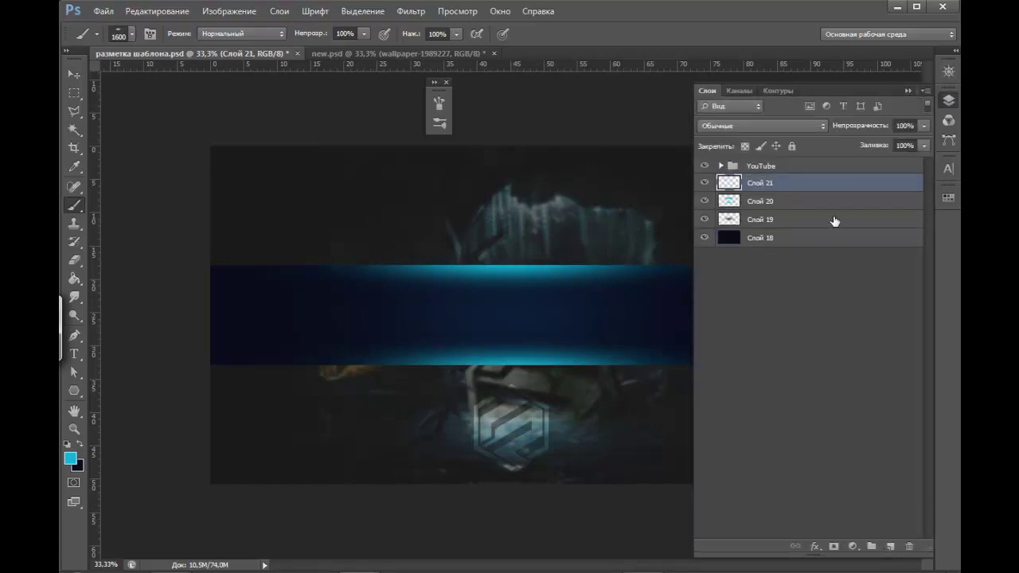
{"action": "left_click", "coordinate": [907, 90]}
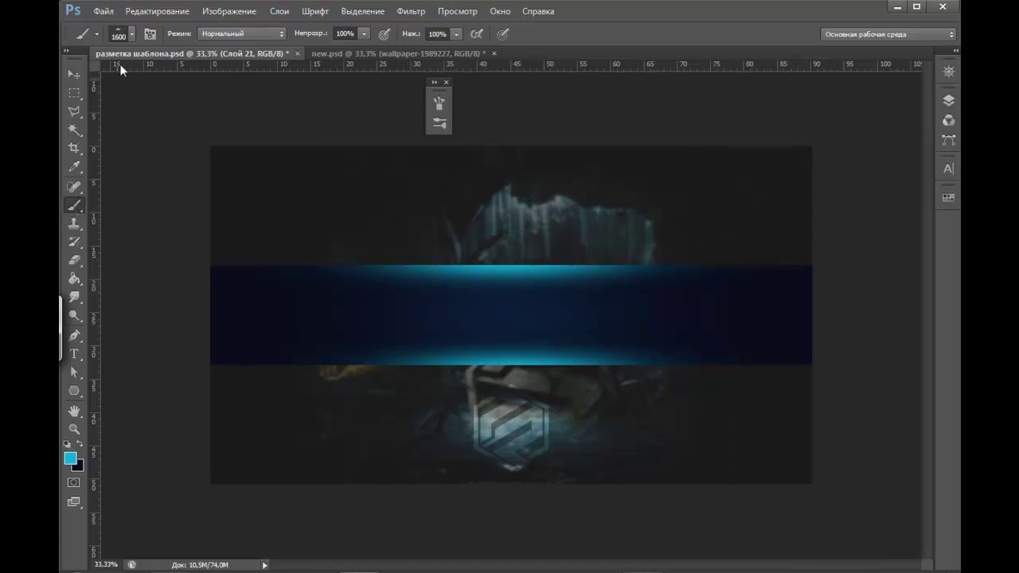
{"action": "left_click", "coordinate": [131, 33]}
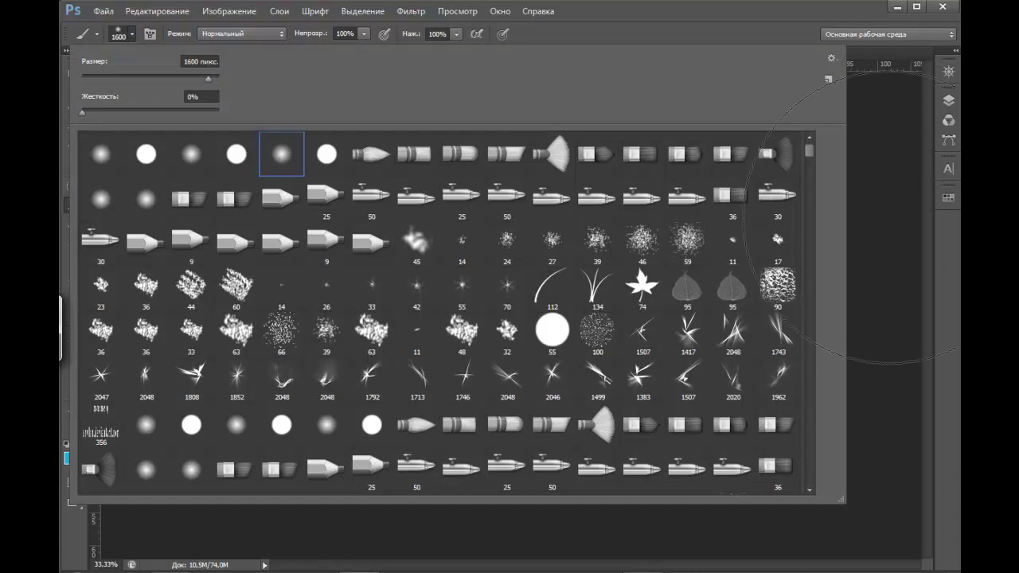
{"action": "left_click_drag", "start_coordinate": [122, 77], "coordinate": [169, 74]}
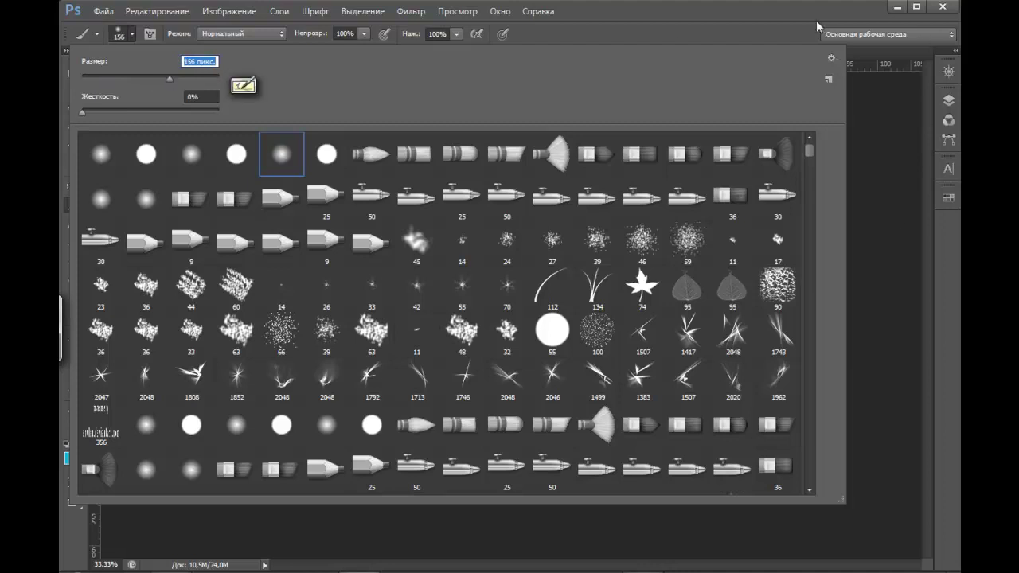
{"action": "left_click", "coordinate": [818, 27]}
- Give the soft brush 100% size jitter and 1000% scattering, sized around 432 px
{"action": "key", "text": "bracketright"}
{"action": "key", "text": "bracketright"}
{"action": "key", "text": "bracketright"}
{"action": "key", "text": "bracketleft"}
{"action": "key", "text": "bracketleft"}
{"action": "key", "text": "bracketleft"}
{"action": "key", "text": "bracketleft"}
{"action": "key", "text": "bracketleft"}
{"action": "key", "text": "bracketright"}
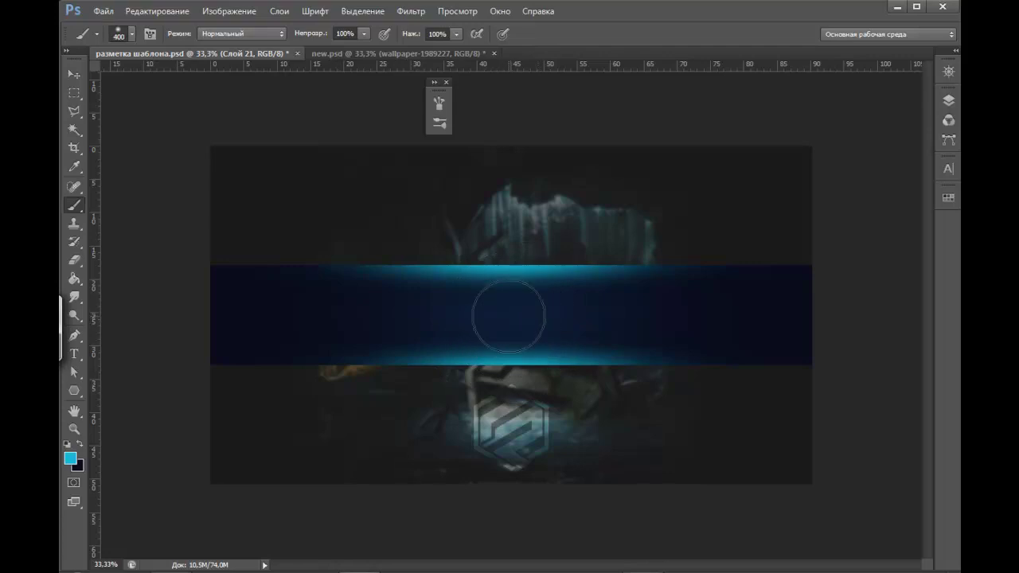
{"action": "left_click", "coordinate": [150, 35]}
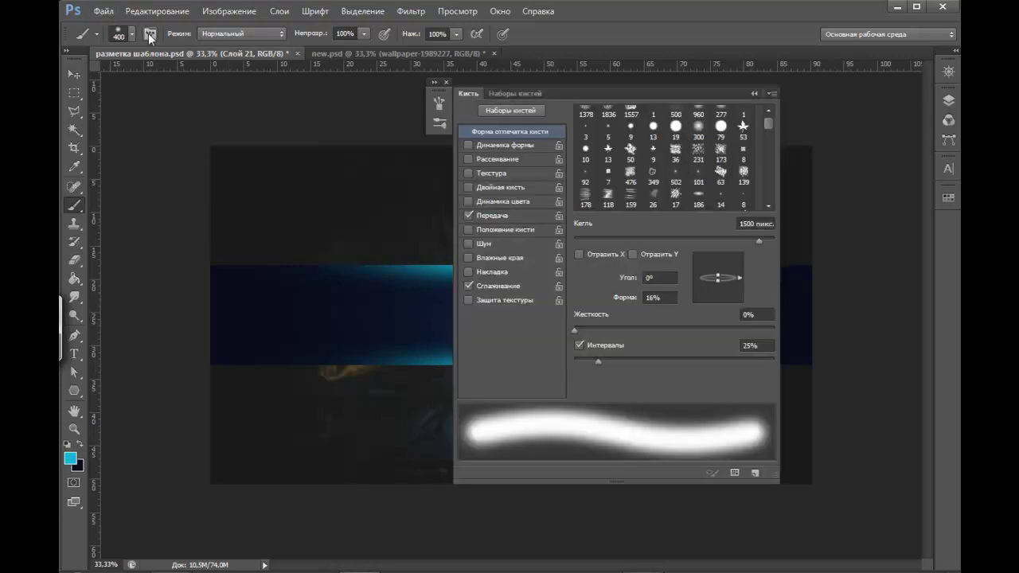
{"action": "left_click", "coordinate": [523, 149]}
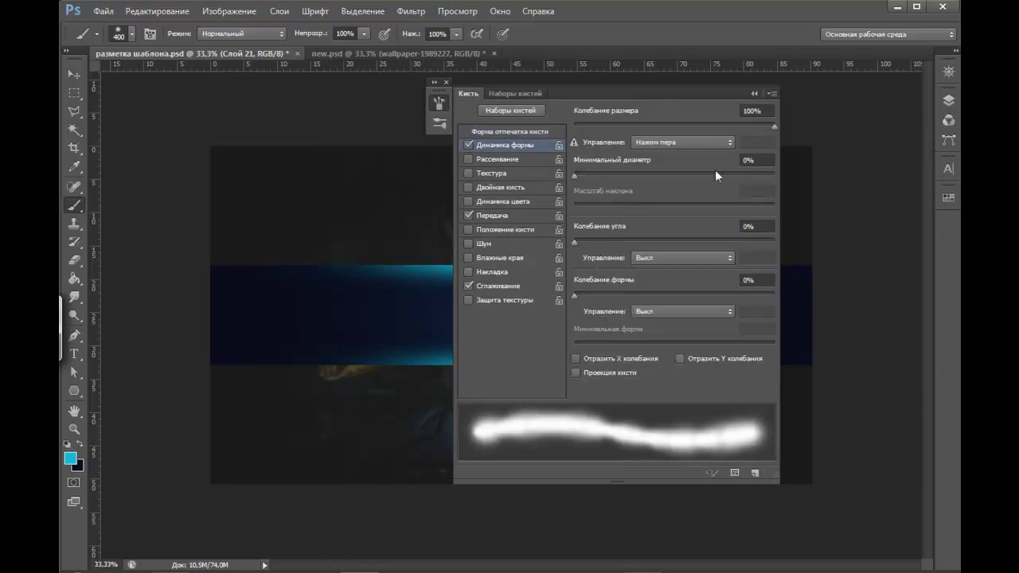
{"action": "mouse_move", "coordinate": [773, 125]}
{"action": "left_mouse_down"}
{"action": "mouse_move", "coordinate": [646, 128]}
{"action": "mouse_move", "coordinate": [868, 127]}
{"action": "left_mouse_up"}
{"action": "left_click", "coordinate": [505, 159]}
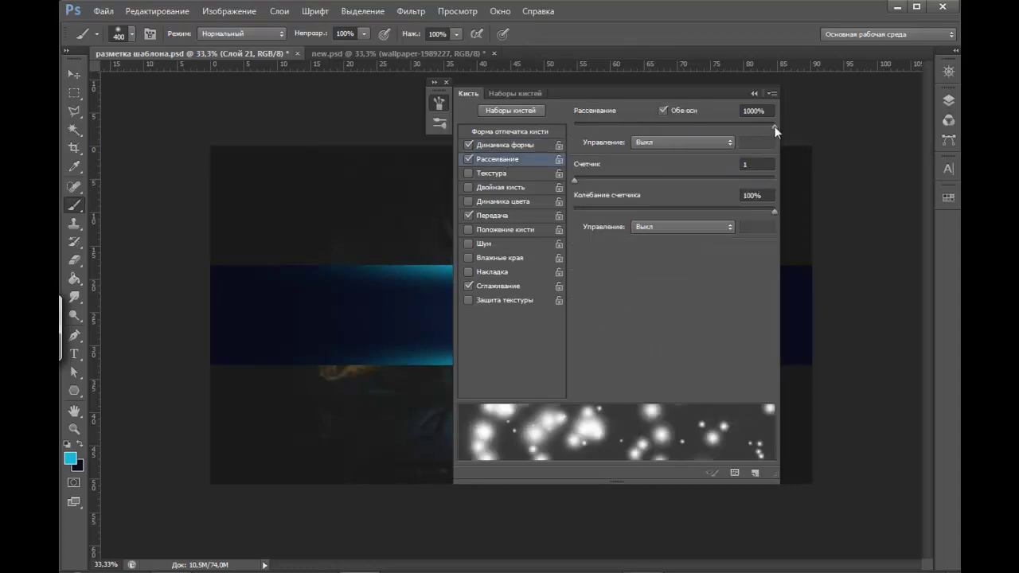
{"action": "left_click_drag", "start_coordinate": [776, 132], "coordinate": [853, 120]}
{"action": "left_click", "coordinate": [514, 145]}
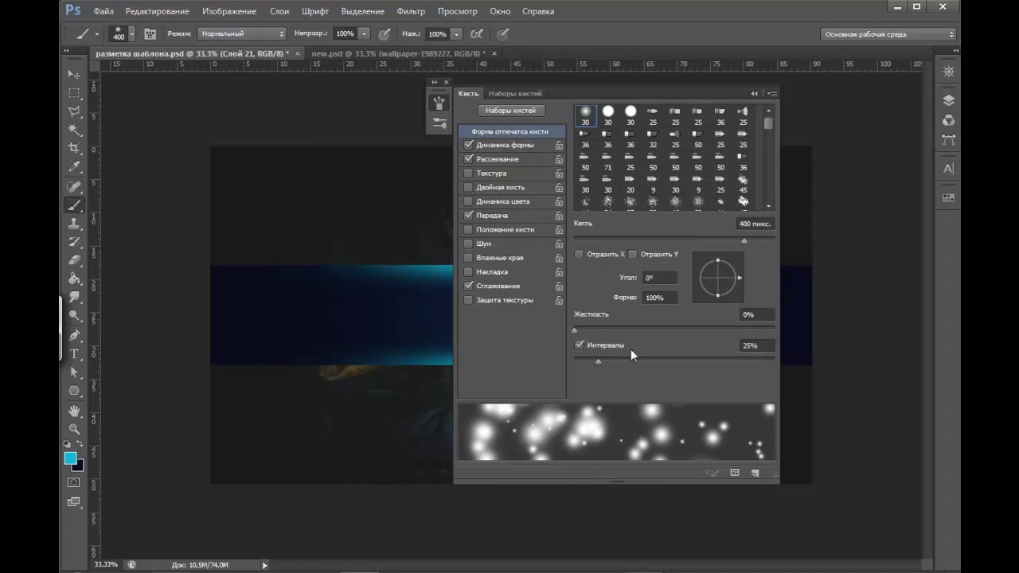
{"action": "left_click_drag", "start_coordinate": [737, 246], "coordinate": [748, 243]}
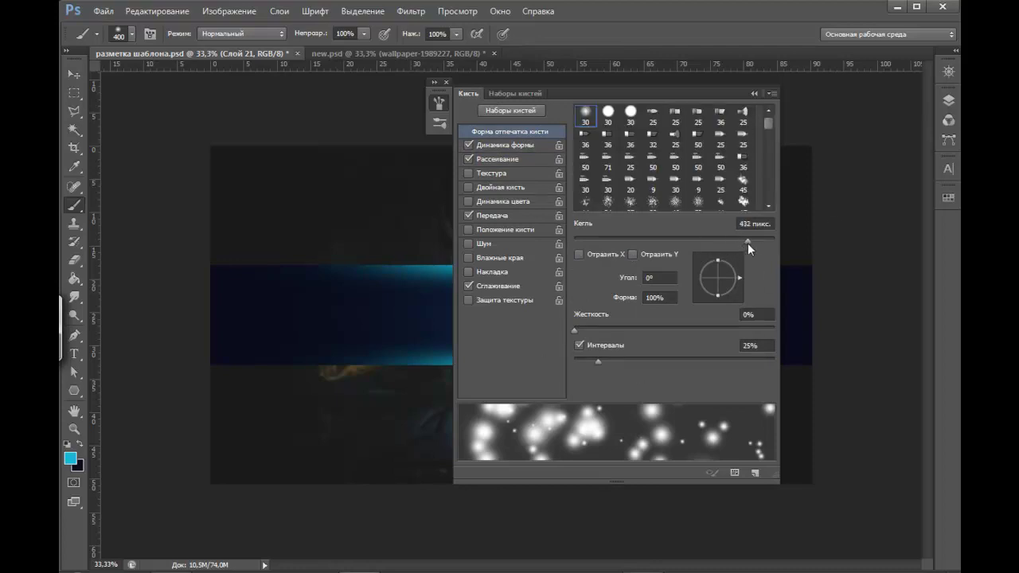
{"action": "left_click", "coordinate": [754, 94]}
{"action": "key", "text": "bracketright"}
{"action": "key", "text": "bracketright"}
{"action": "key", "text": "bracketright"}
{"action": "key", "text": "bracketright"}
{"action": "key", "text": "bracketright"}
{"action": "key", "text": "bracketright"}
{"action": "key", "text": "bracketright"}
{"action": "key", "text": "bracketright"}
{"action": "key", "text": "bracketright"}
{"action": "key", "text": "bracketright"}
{"action": "key", "text": "bracketright"}
{"action": "key", "text": "bracketright"}
{"action": "key", "text": "bracketright"}
{"action": "key", "text": "bracketright"}
- Undo a test cyan dab and make pure white the painting colour
{"action": "left_click", "coordinate": [716, 324]}
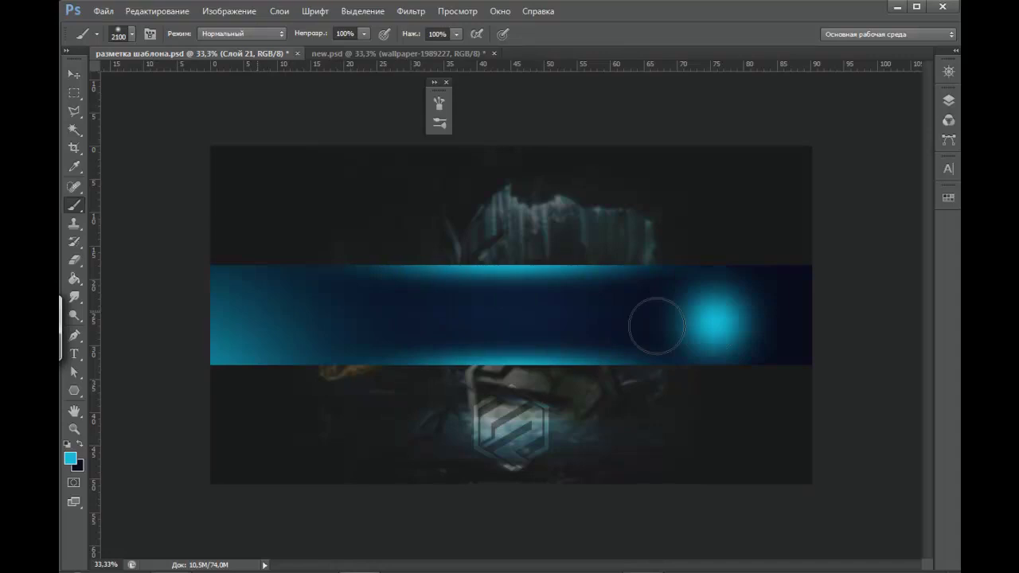
{"action": "key", "text": "ctrl+z"}
{"action": "key", "text": "bracketleft"}
{"action": "key", "text": "bracketleft"}
{"action": "key", "text": "bracketleft"}
{"action": "key", "text": "bracketleft"}
{"action": "key", "text": "bracketleft"}
{"action": "key", "text": "bracketleft"}
{"action": "key", "text": "bracketleft"}
{"action": "key", "text": "bracketleft"}
{"action": "key", "text": "bracketleft"}
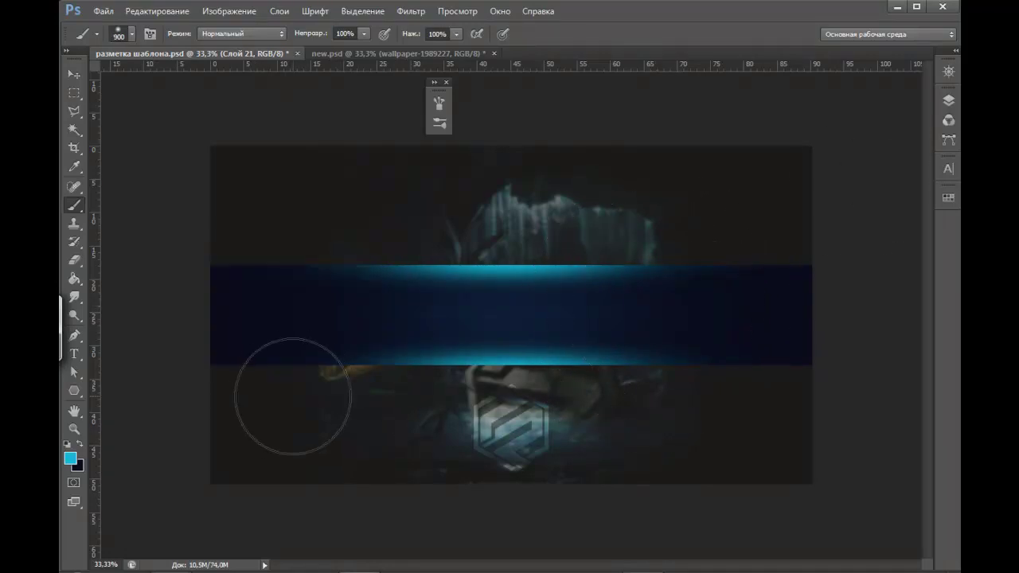
{"action": "left_click", "coordinate": [71, 459]}
{"action": "left_click", "coordinate": [112, 89]}
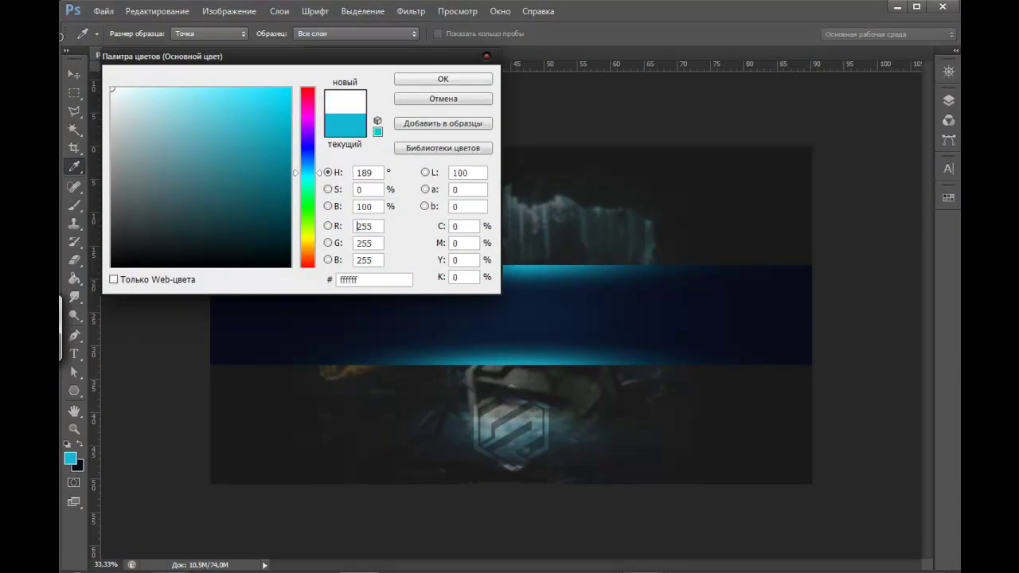
{"action": "key", "text": "Return"}
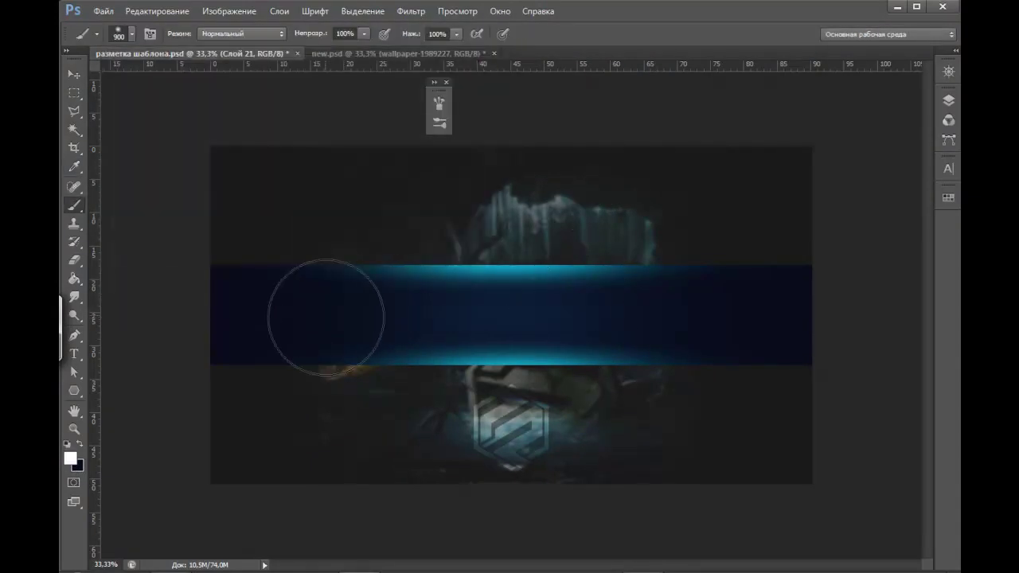
- Scatter white bokeh dots across the band, retrying strokes at different brush sizes
{"action": "mouse_move", "coordinate": [274, 318]}
{"action": "left_mouse_down"}
{"action": "mouse_move", "coordinate": [660, 311]}
{"action": "mouse_move", "coordinate": [626, 330]}
{"action": "left_mouse_up"}
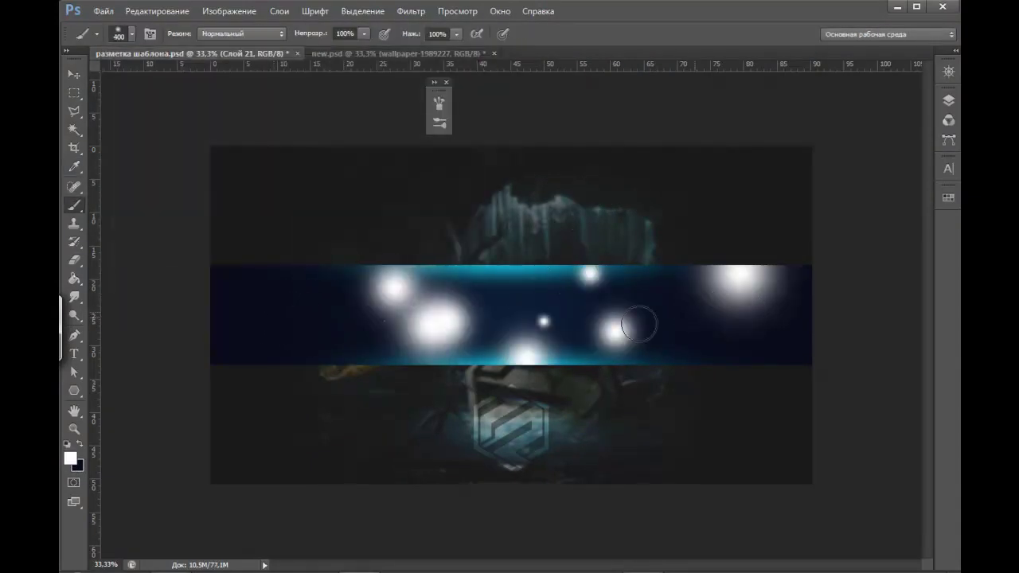
{"action": "key", "text": "ctrl+z"}
{"action": "key", "text": "bracketleft"}
{"action": "key", "text": "bracketleft"}
{"action": "left_click_drag", "start_coordinate": [239, 316], "coordinate": [833, 305]}
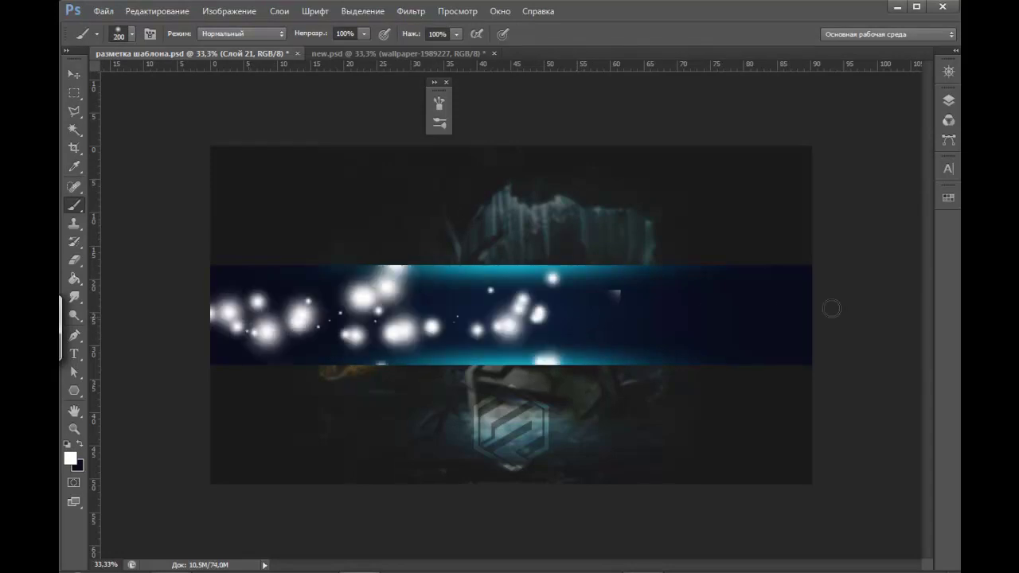
{"action": "key", "text": "ctrl+z"}
{"action": "key", "text": "bracketright"}
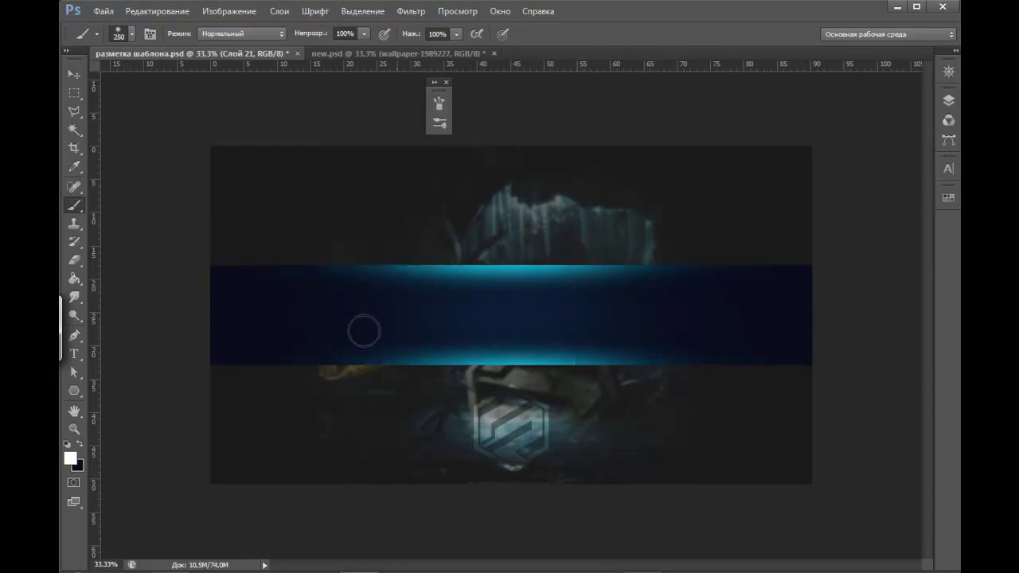
{"action": "left_click_drag", "start_coordinate": [239, 315], "coordinate": [781, 325]}
{"action": "key", "text": "ctrl+z"}
{"action": "left_click_drag", "start_coordinate": [231, 314], "coordinate": [723, 311]}
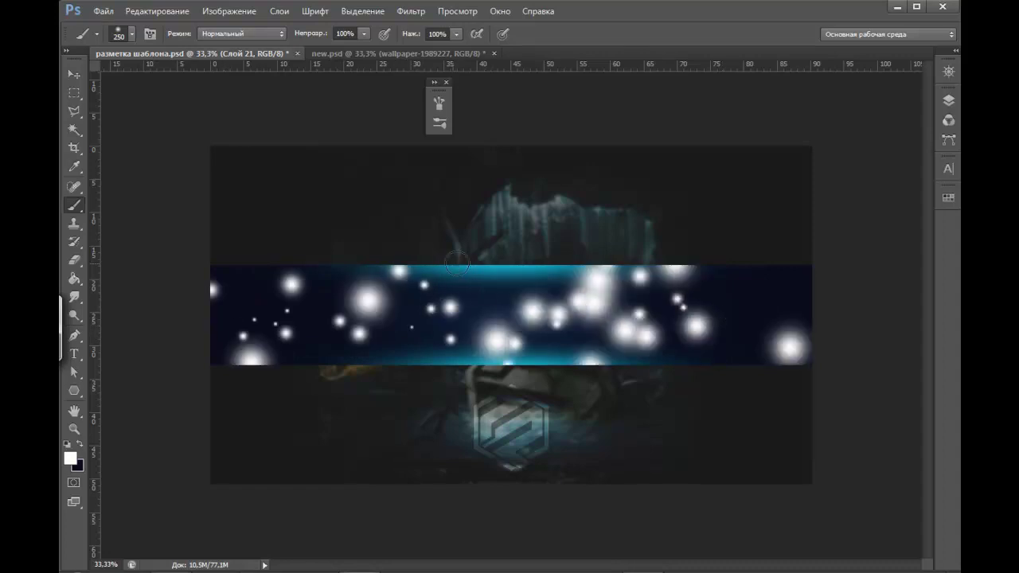
- Add individual white bokeh dabs in the middle of the band
{"action": "left_click_drag", "start_coordinate": [478, 278], "coordinate": [552, 257]}
{"action": "key", "text": "ctrl+z"}
{"action": "left_click", "coordinate": [553, 257]}
{"action": "key", "text": "ctrl+z"}
{"action": "left_click", "coordinate": [549, 258]}
{"action": "key", "text": "ctrl+z"}
{"action": "left_click", "coordinate": [477, 255]}
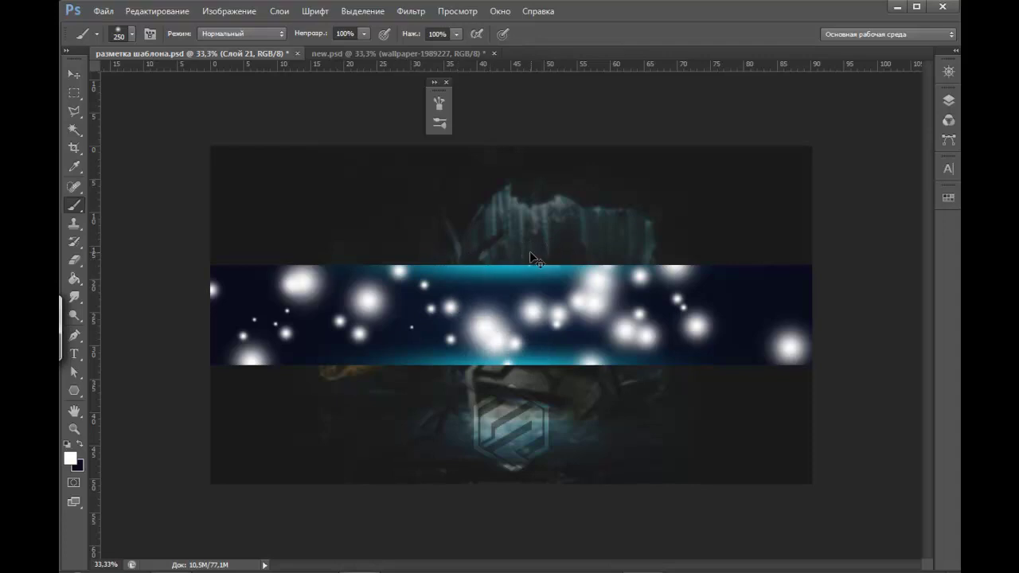
{"action": "key", "text": "ctrl+z"}
{"action": "left_click", "coordinate": [526, 259]}
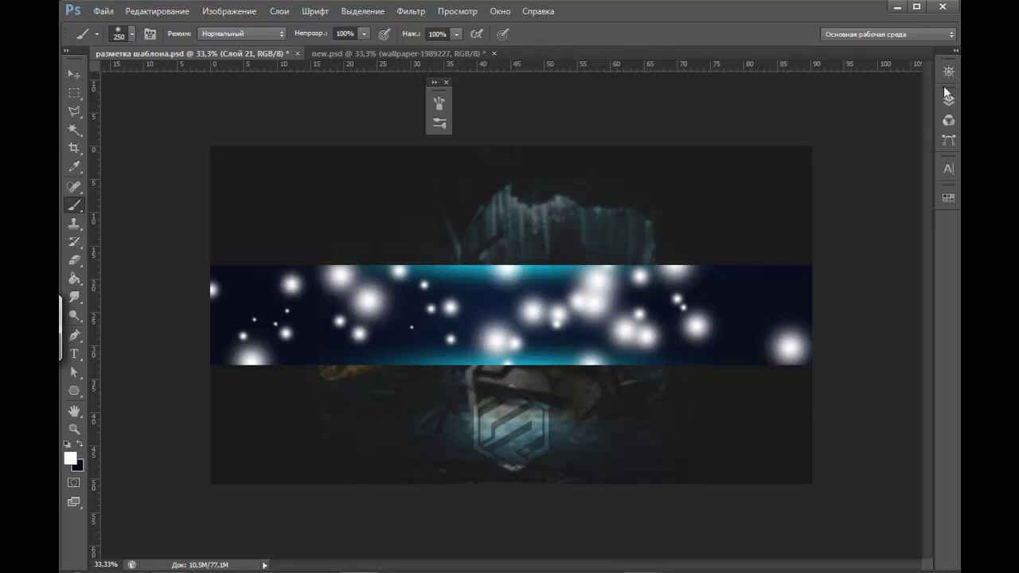
- Set the bokeh layer Слой 21 to Overlay (Перекрытие) blend mode
{"action": "left_click", "coordinate": [949, 100]}
{"action": "left_click", "coordinate": [768, 126]}
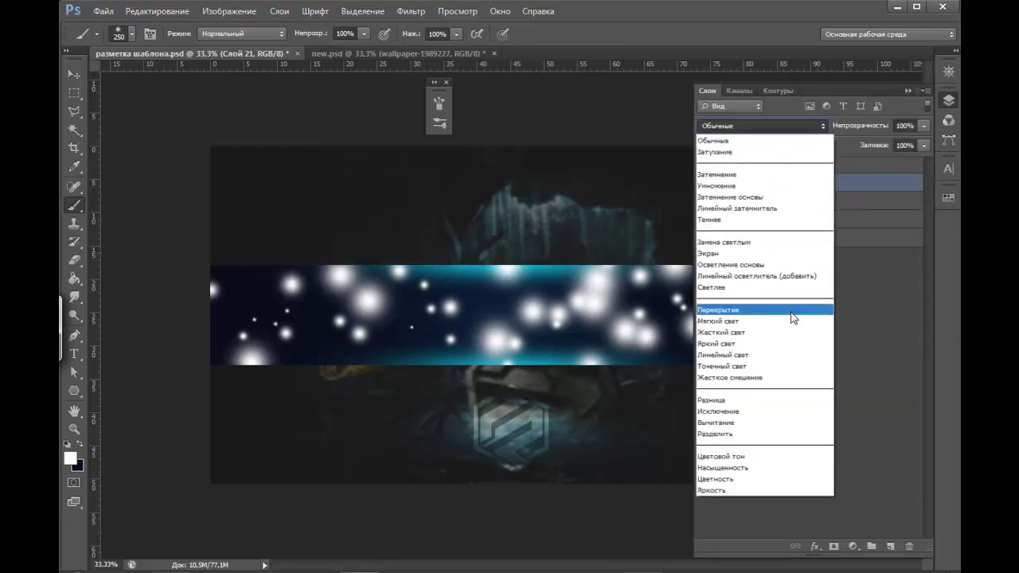
{"action": "left_click", "coordinate": [768, 317]}
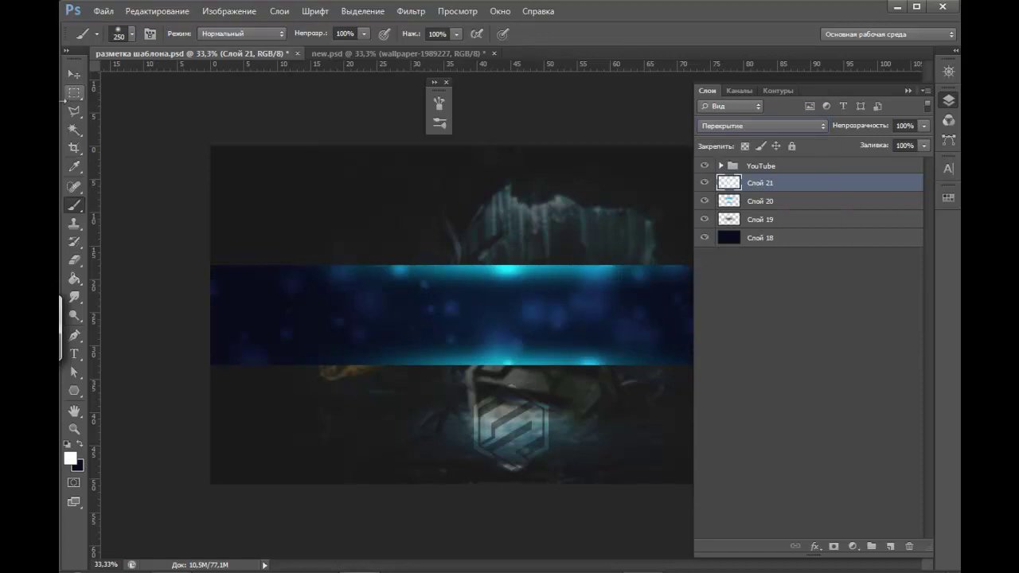
{"action": "left_click", "coordinate": [78, 74]}
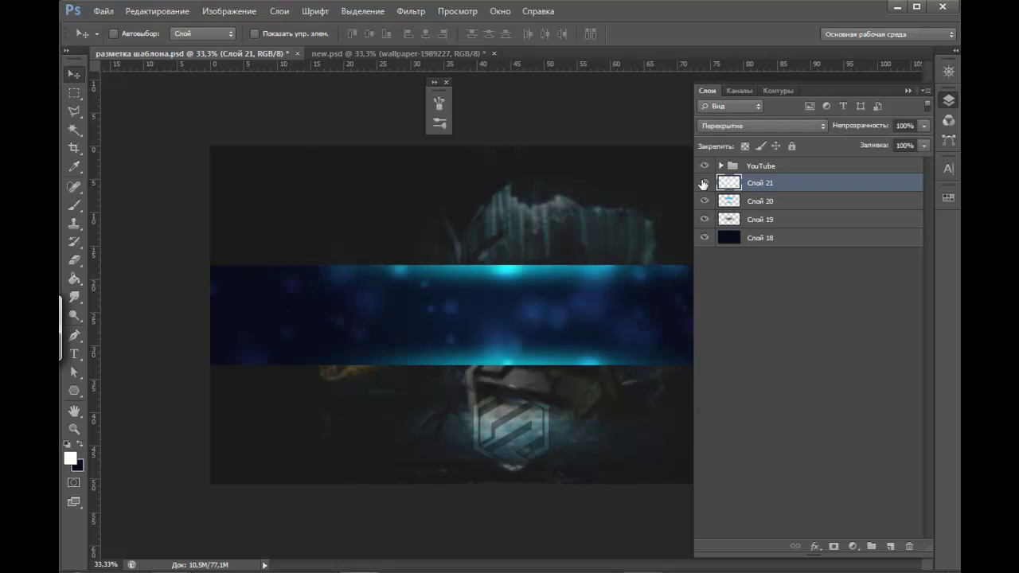
- Add a new layer Слой 22 and set the foreground colour to black
{"action": "left_click", "coordinate": [891, 547]}
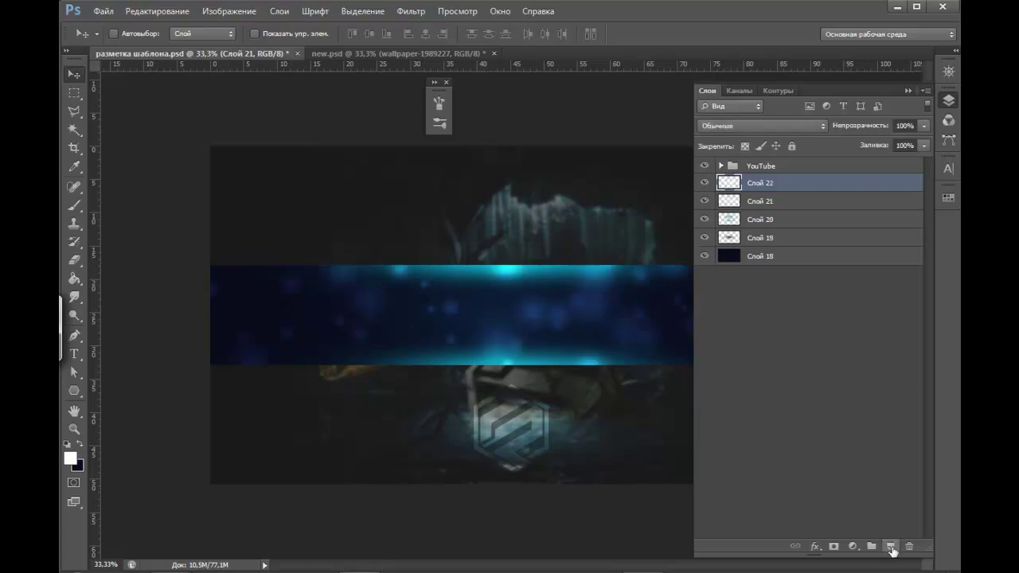
{"action": "left_click", "coordinate": [909, 89]}
{"action": "left_click", "coordinate": [70, 459]}
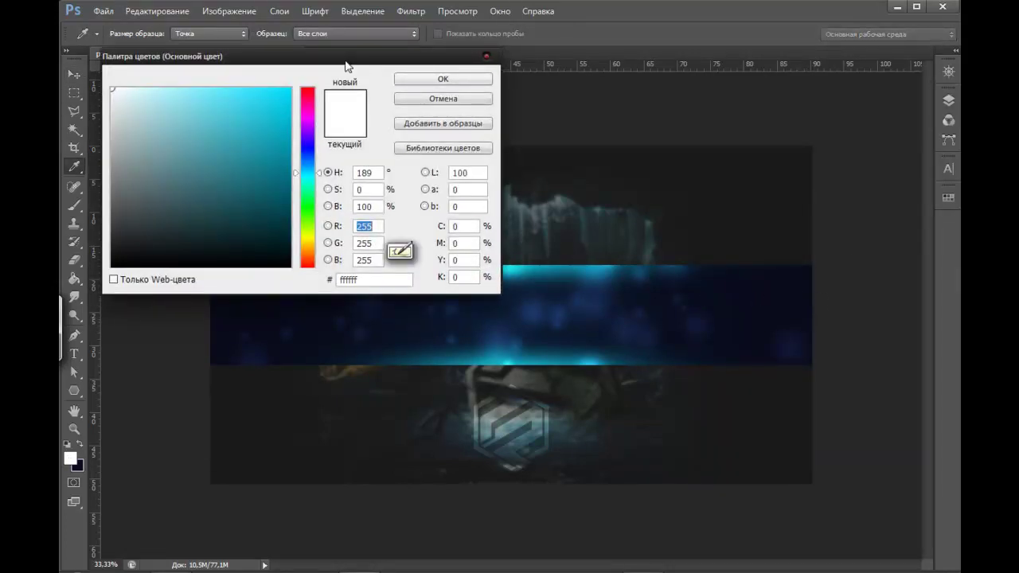
{"action": "left_click_drag", "start_coordinate": [351, 57], "coordinate": [523, 0]}
{"action": "left_click", "coordinate": [283, 206]}
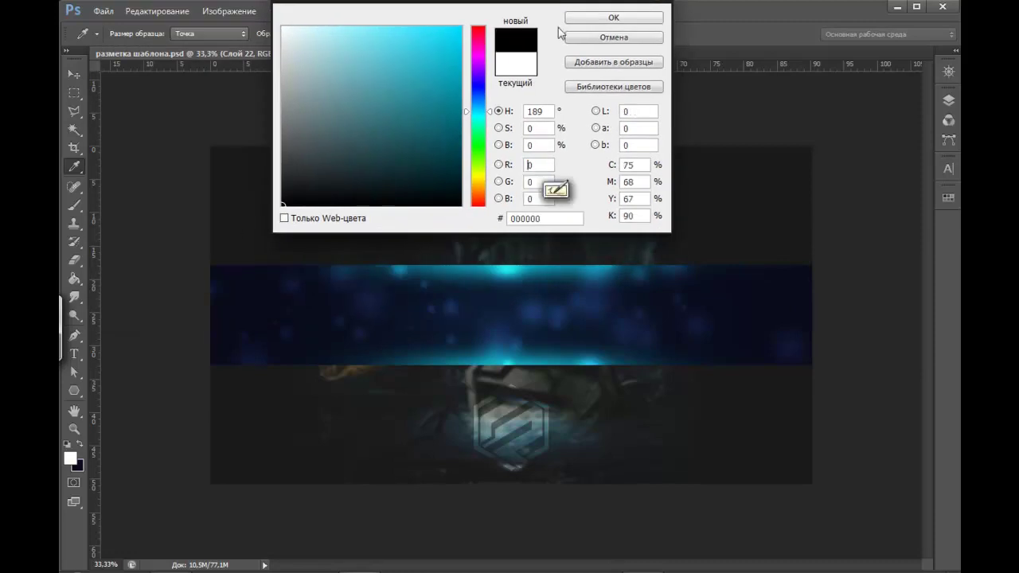
{"action": "left_click", "coordinate": [599, 17]}
- Choose a soft round brush and enlarge it to 1400 px
{"action": "left_click", "coordinate": [76, 203]}
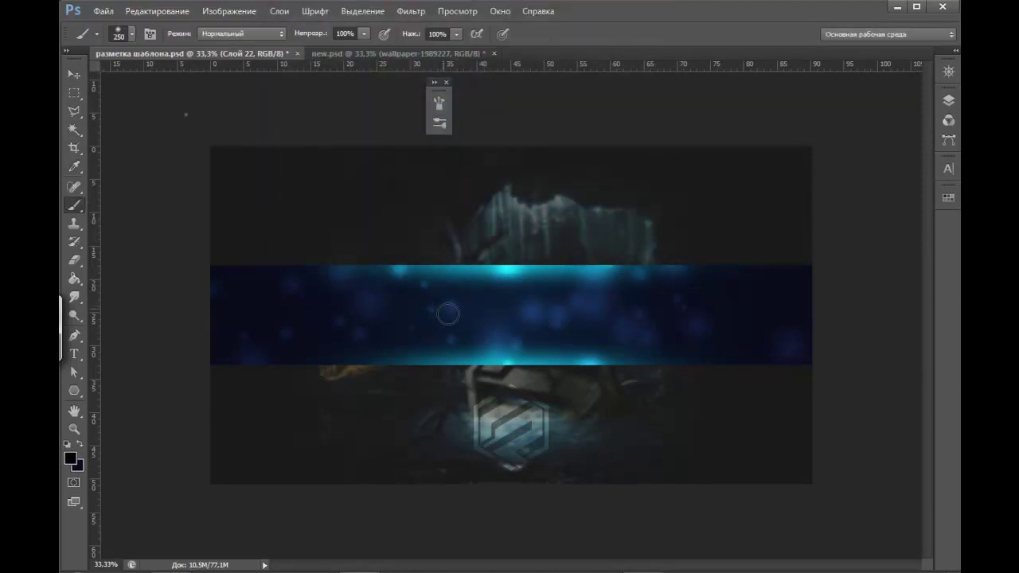
{"action": "right_click", "coordinate": [448, 315]}
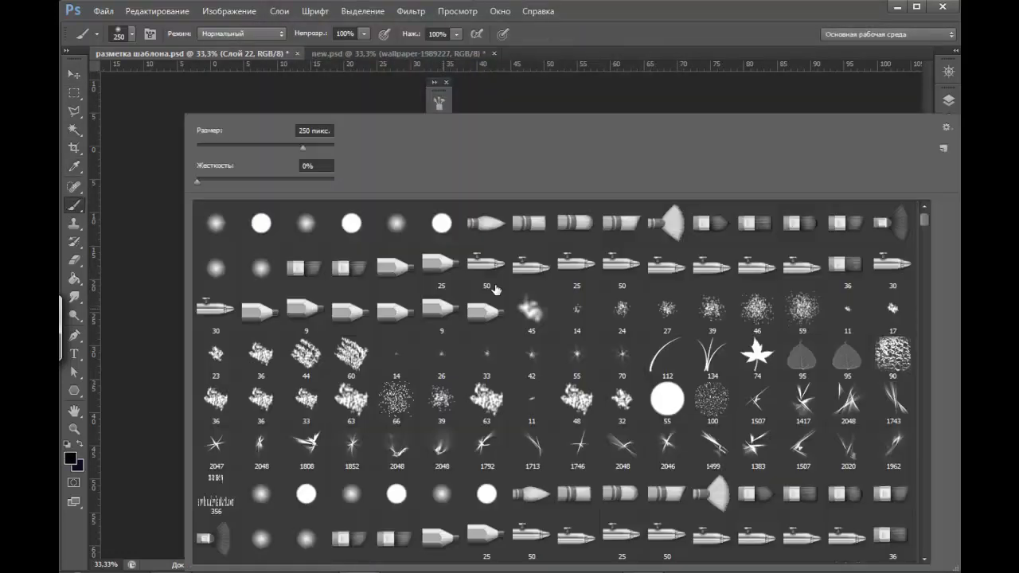
{"action": "left_click", "coordinate": [401, 228]}
{"action": "key", "text": "Return"}
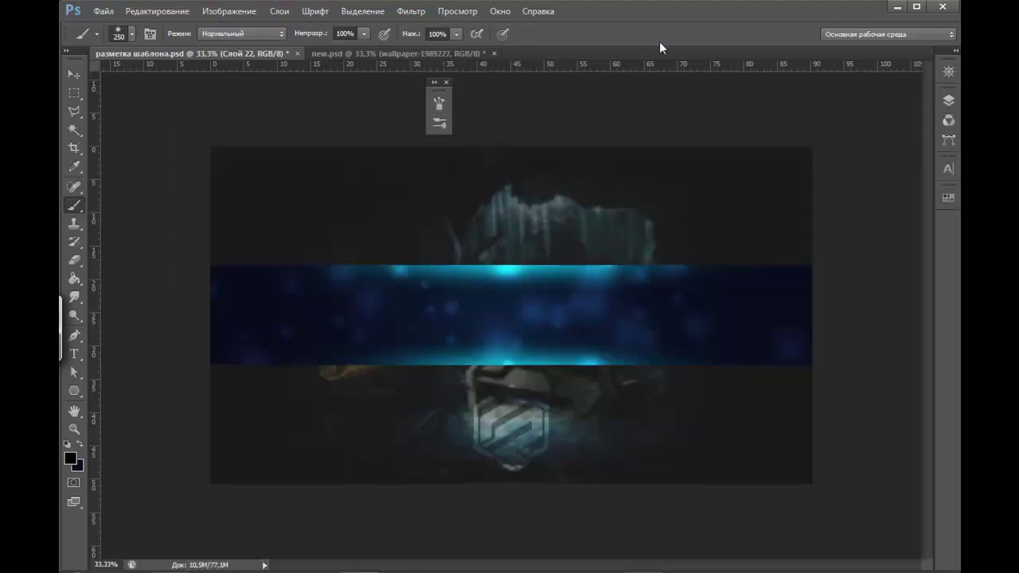
{"action": "key", "text": "bracketright"}
{"action": "key", "text": "bracketright"}
{"action": "key", "text": "bracketright"}
{"action": "key", "text": "bracketright"}
{"action": "key", "text": "bracketright"}
{"action": "key", "text": "bracketright"}
{"action": "key", "text": "bracketright"}
{"action": "key", "text": "bracketright"}
{"action": "key", "text": "bracketright"}
- Darken the banner's left and right sides with soft black, checking the result zoomed in
{"action": "key", "text": "ctrl+minus"}
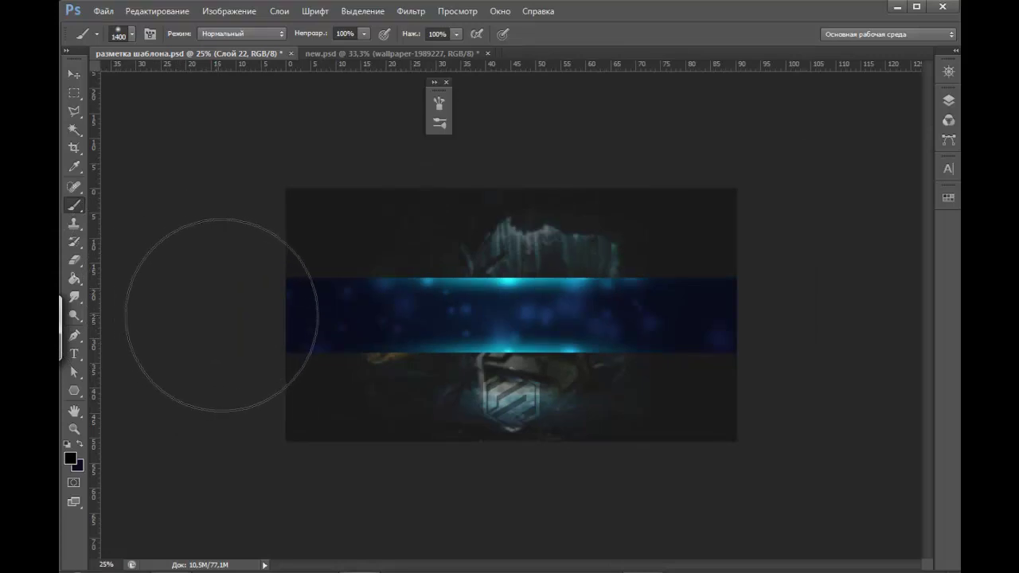
{"action": "left_click", "coordinate": [280, 432]}
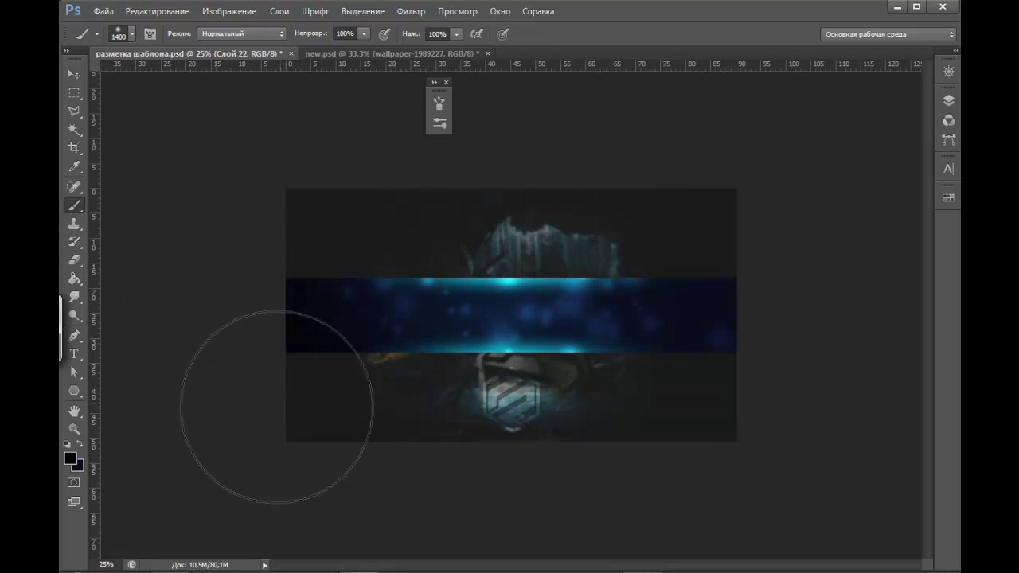
{"action": "mouse_move", "coordinate": [776, 364]}
{"action": "left_mouse_down"}
{"action": "mouse_move", "coordinate": [805, 314]}
{"action": "mouse_move", "coordinate": [787, 246]}
{"action": "mouse_move", "coordinate": [810, 299]}
{"action": "mouse_move", "coordinate": [705, 432]}
{"action": "left_mouse_up"}
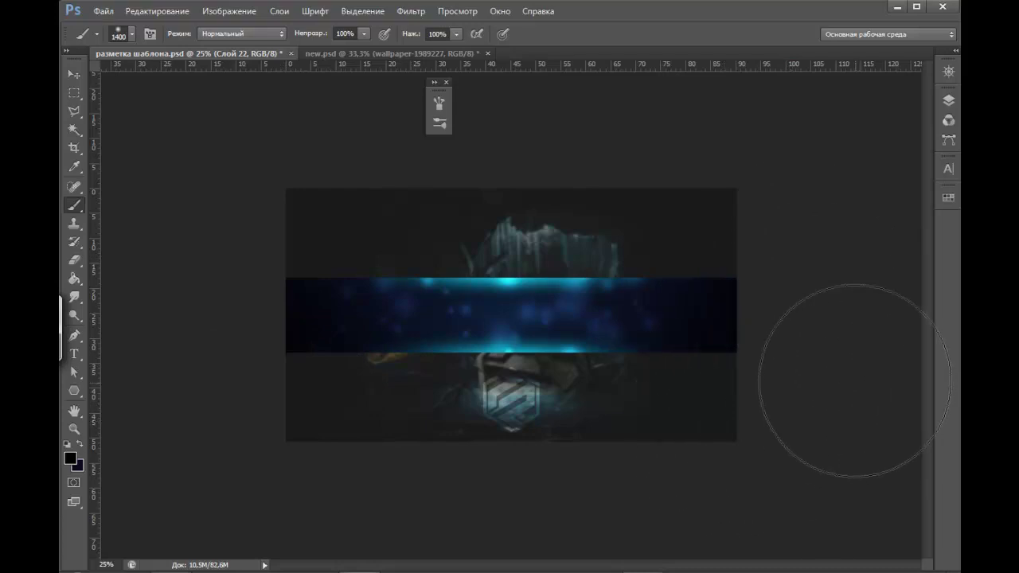
{"action": "key", "text": "ctrl+plus"}
{"action": "key", "text": "ctrl+plus"}
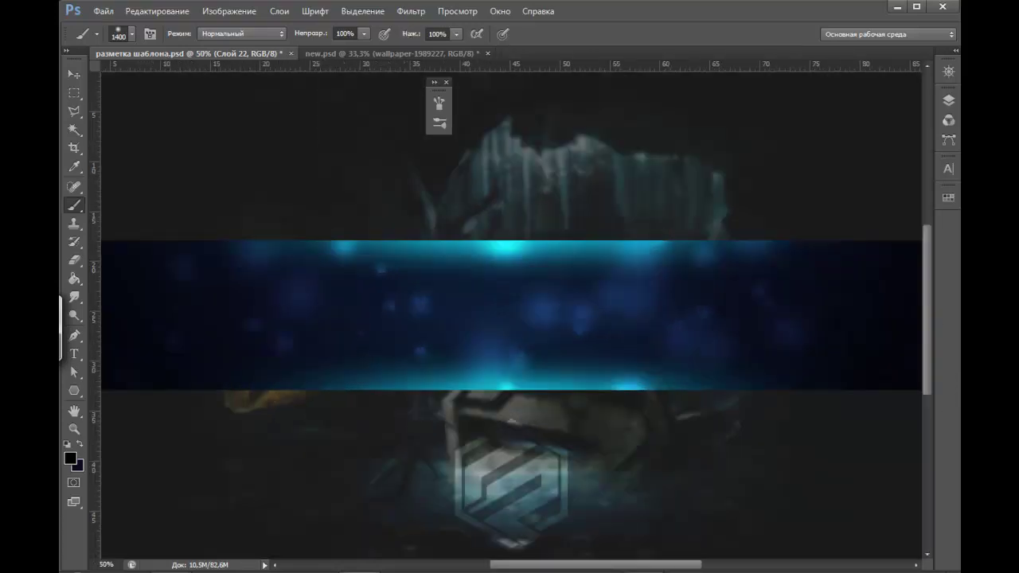
{"action": "key", "text": "ctrl+minus"}
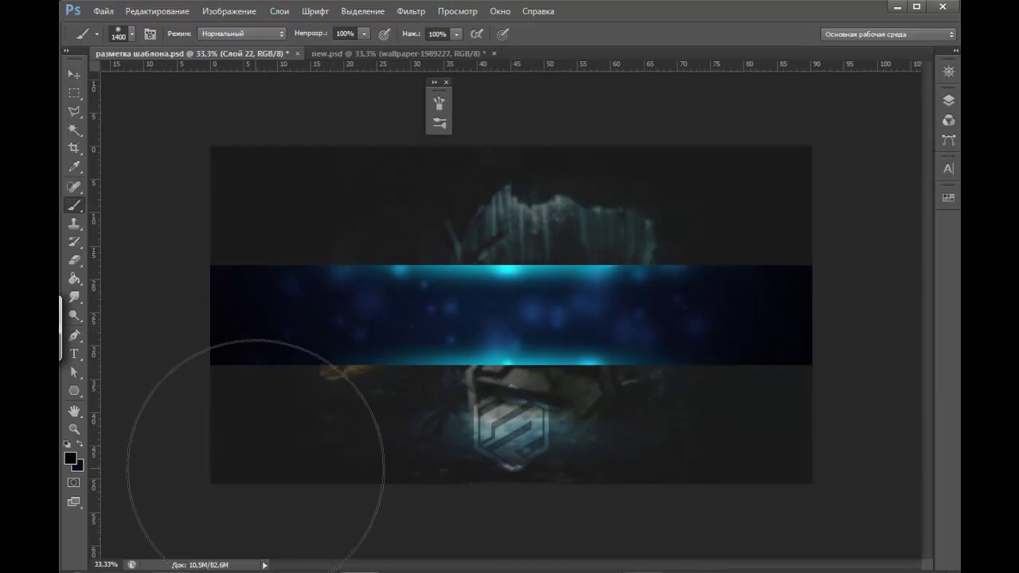
{"action": "key", "text": "ctrl+plus"}
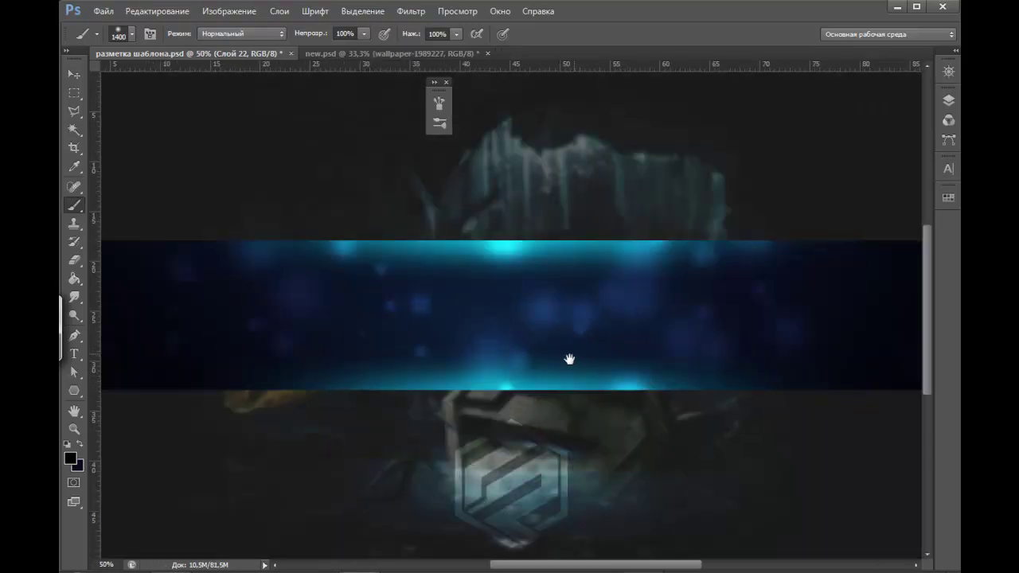
{"action": "left_click", "coordinate": [73, 74]}
{"action": "key", "text": "ctrl+minus"}
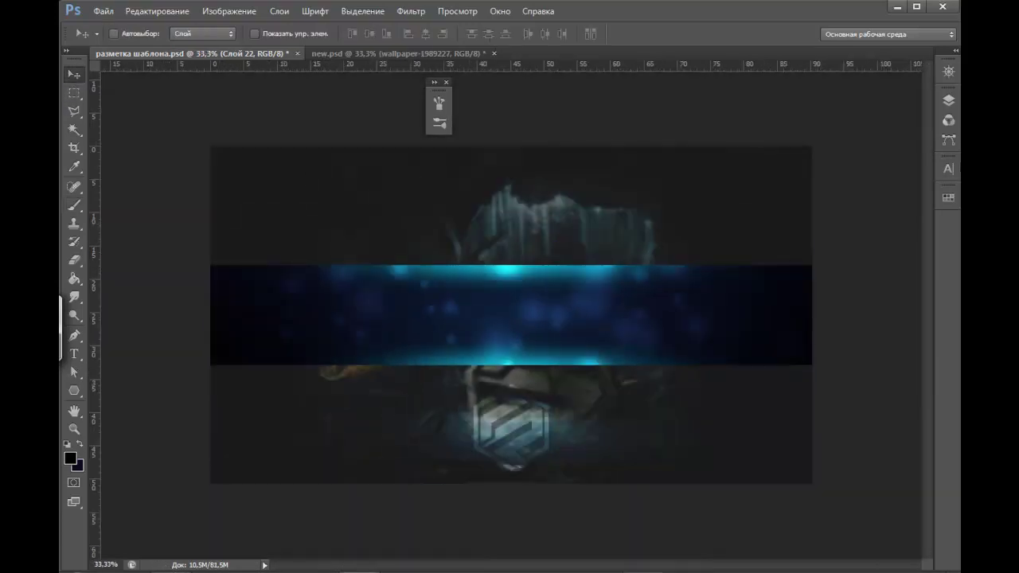
{"action": "left_click", "coordinate": [948, 101]}
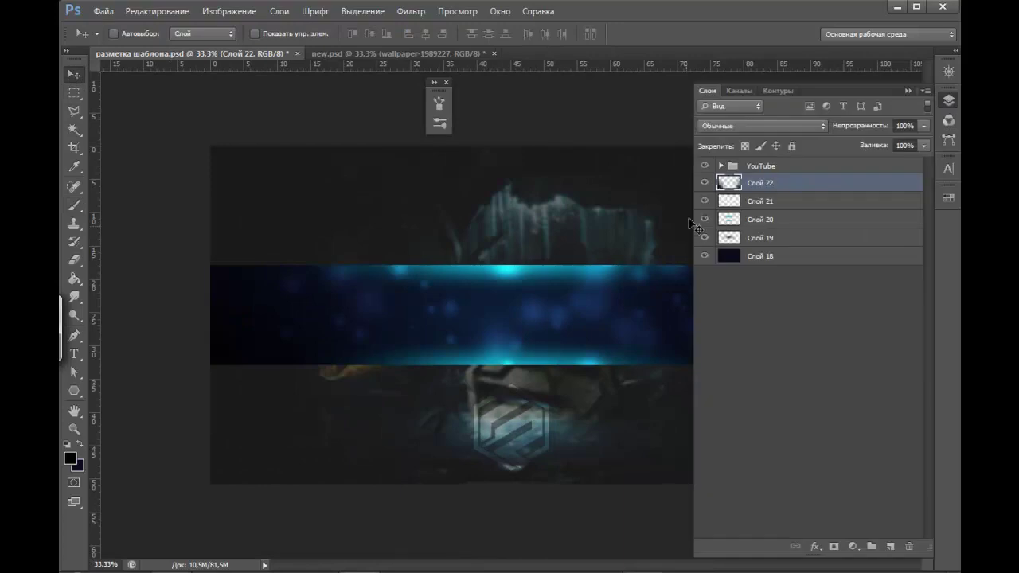
- Add new layer Слой 23 and set the foreground colour to bright magenta
{"action": "left_click", "coordinate": [891, 547]}
{"action": "left_click", "coordinate": [908, 90]}
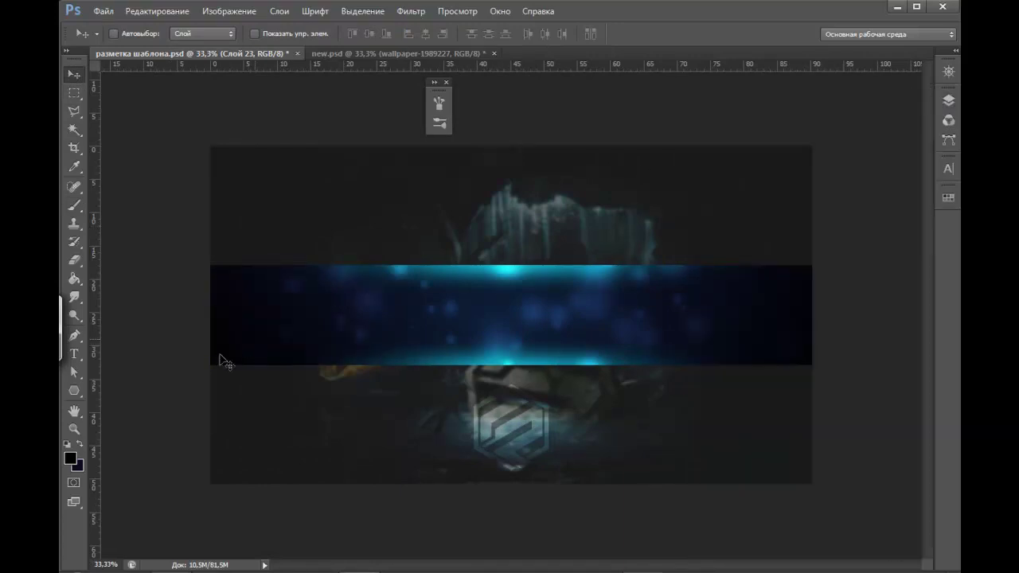
{"action": "left_click", "coordinate": [71, 459]}
{"action": "right_click", "coordinate": [520, 255]}
{"action": "left_click_drag", "start_coordinate": [481, 70], "coordinate": [486, 58]}
{"action": "left_click", "coordinate": [425, 59]}
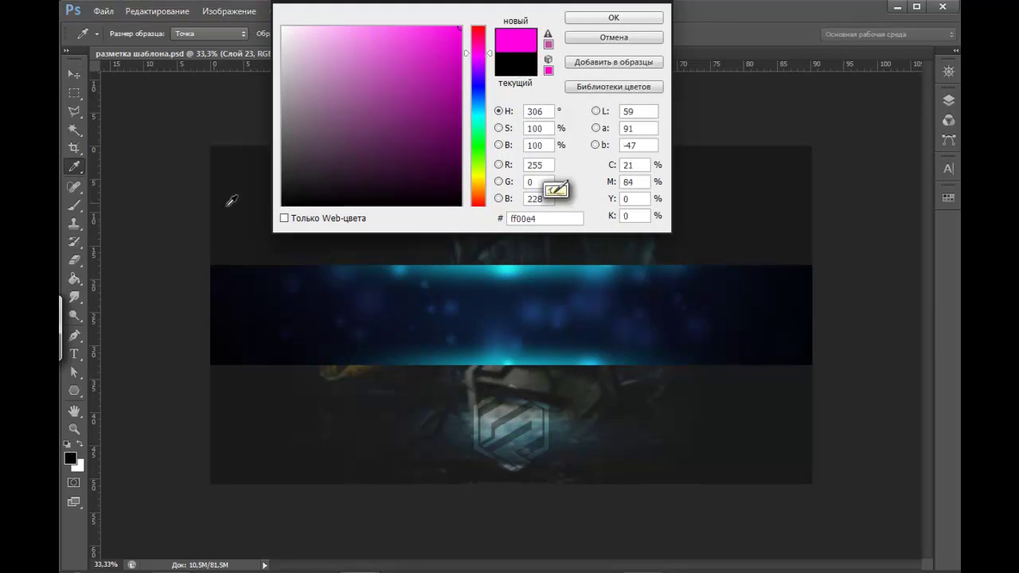
{"action": "key", "text": "Return"}
- Fill Слой 23 with magenta clouds using Filter > Render > Clouds
{"action": "left_click", "coordinate": [940, 104]}
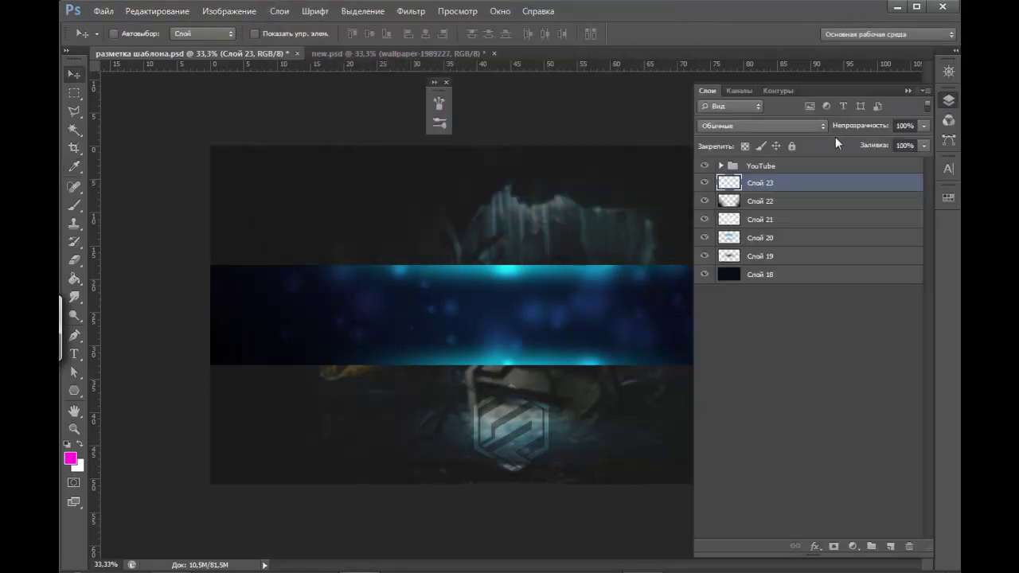
{"action": "left_click", "coordinate": [412, 12]}
{"action": "mouse_move", "coordinate": [424, 190]}
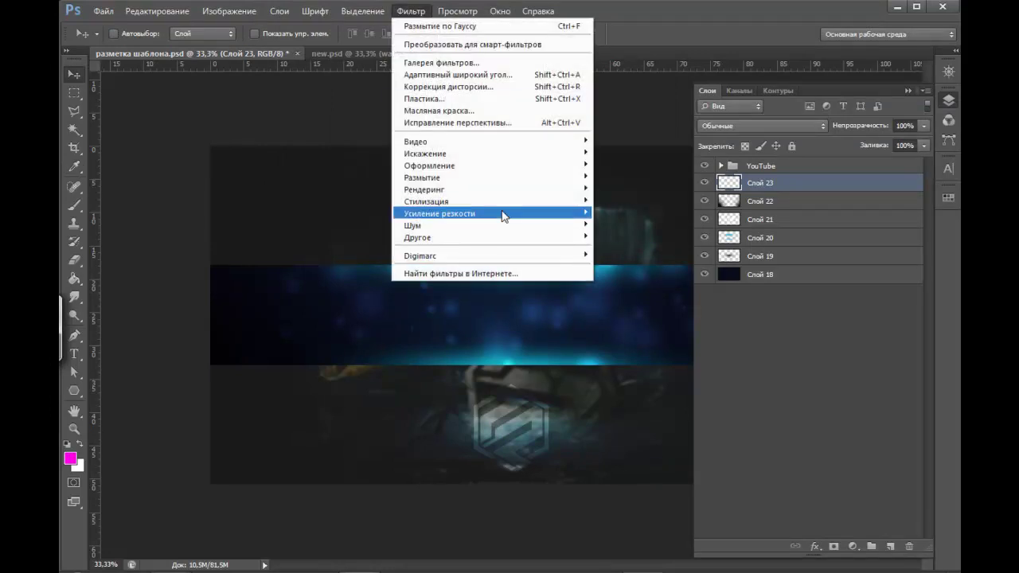
{"action": "left_click", "coordinate": [618, 213]}
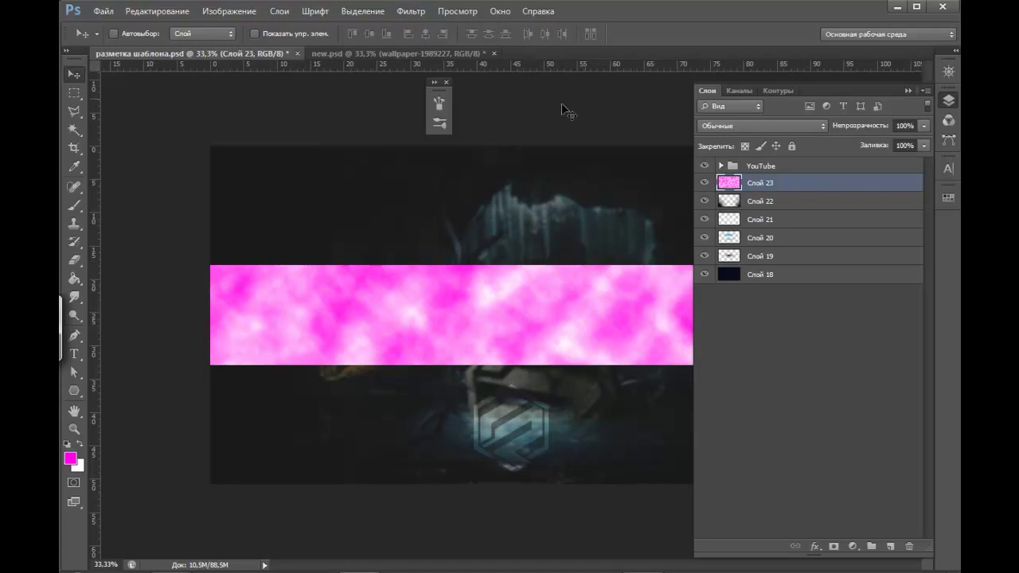
- Blend the clouds layer in Overlay (Перекрытие) at 29% opacity
{"action": "left_click", "coordinate": [752, 125]}
{"action": "left_click", "coordinate": [757, 308]}
{"action": "key", "text": "Up"}
{"action": "key", "text": "Down"}
{"action": "key", "text": "Down"}
{"action": "key", "text": "Down"}
{"action": "key", "text": "Up"}
{"action": "key", "text": "Up"}
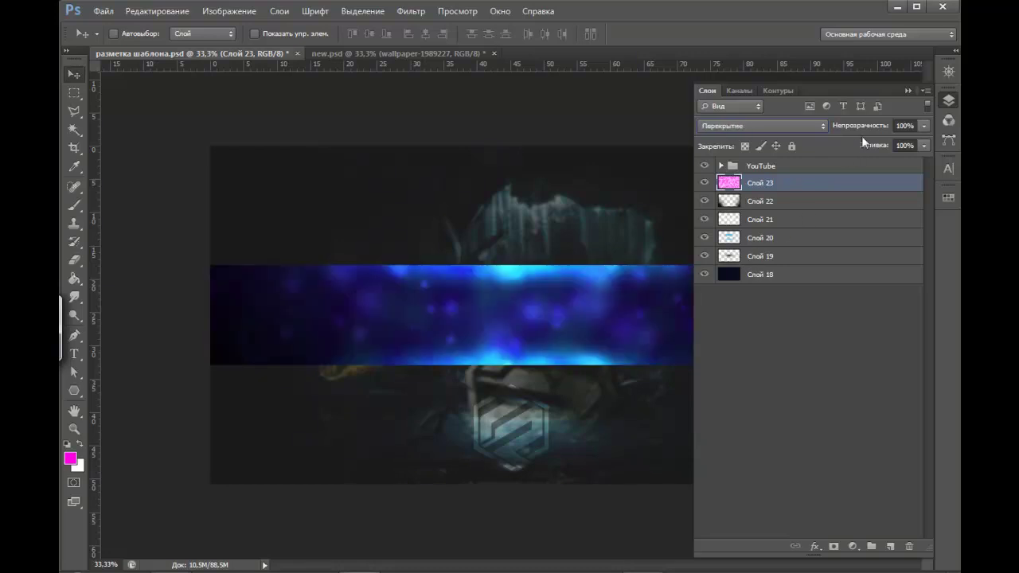
{"action": "mouse_move", "coordinate": [884, 130]}
{"action": "left_mouse_down"}
{"action": "mouse_move", "coordinate": [678, 157]}
{"action": "mouse_move", "coordinate": [699, 151]}
{"action": "left_mouse_up"}
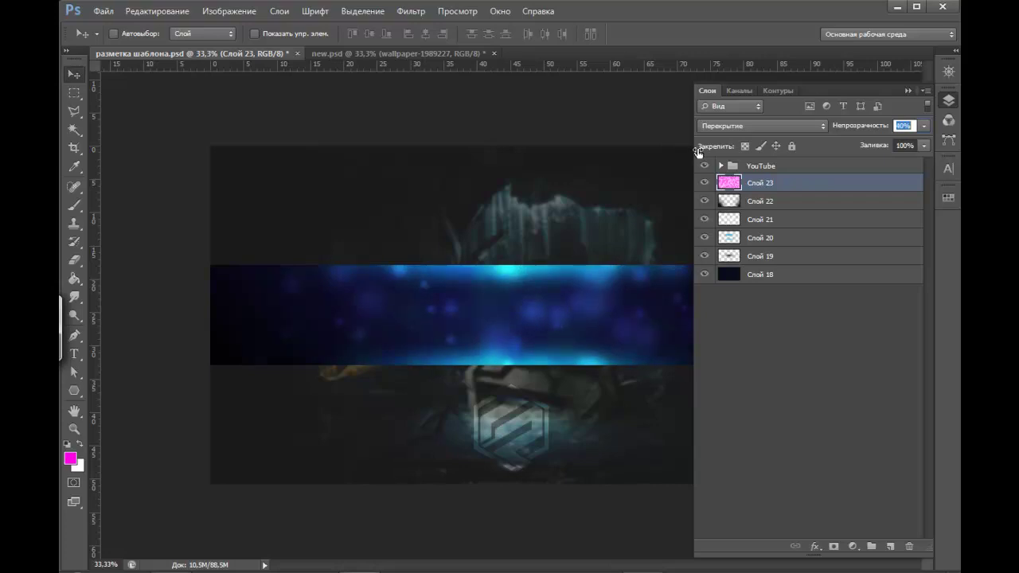
{"action": "double_click", "coordinate": [892, 92]}
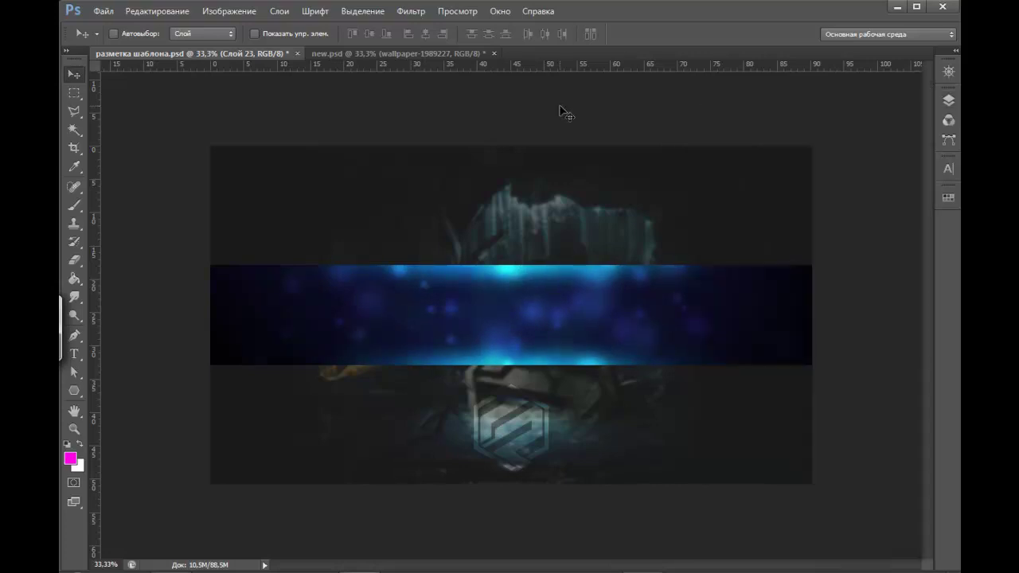
- Apply a small-radius Gaussian Blur to Слой 23 and drop its opacity to 24%
{"action": "left_click", "coordinate": [412, 13]}
{"action": "mouse_move", "coordinate": [469, 177]}
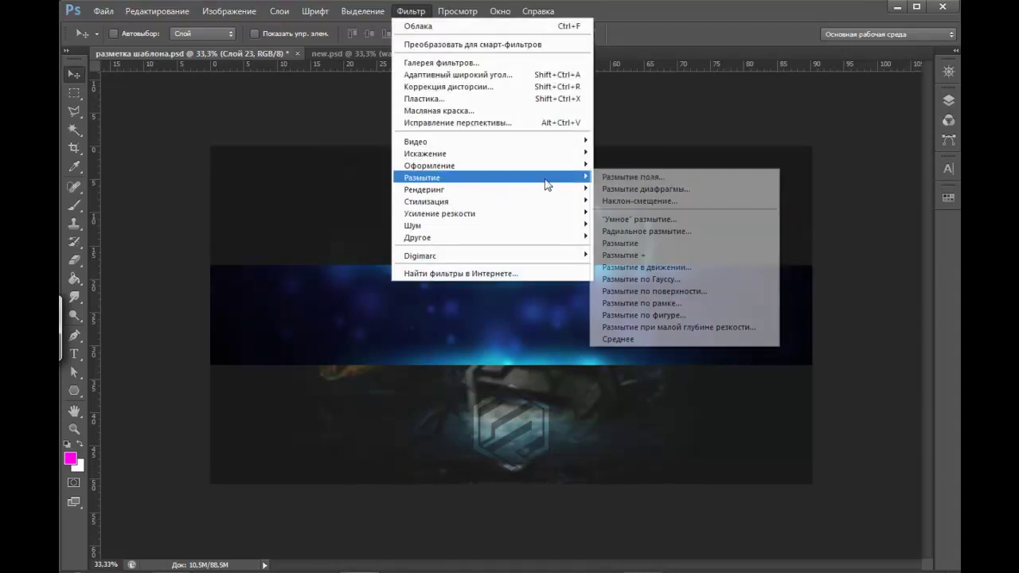
{"action": "left_click", "coordinate": [671, 278]}
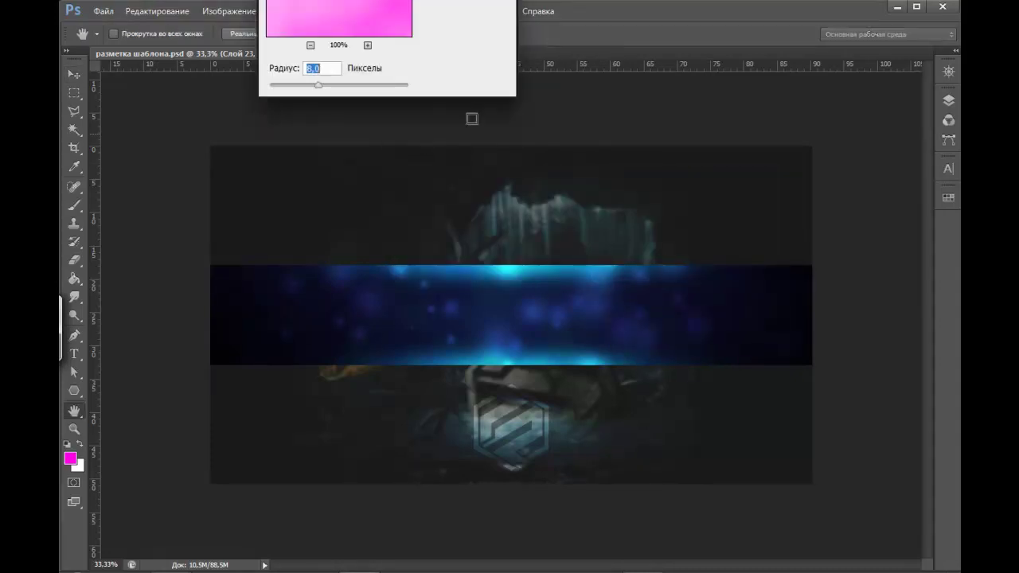
{"action": "key", "text": "ctrl+plus"}
{"action": "mouse_move", "coordinate": [319, 85]}
{"action": "left_mouse_down"}
{"action": "mouse_move", "coordinate": [275, 86]}
{"action": "mouse_move", "coordinate": [306, 91]}
{"action": "left_mouse_up"}
{"action": "key", "text": "Return"}
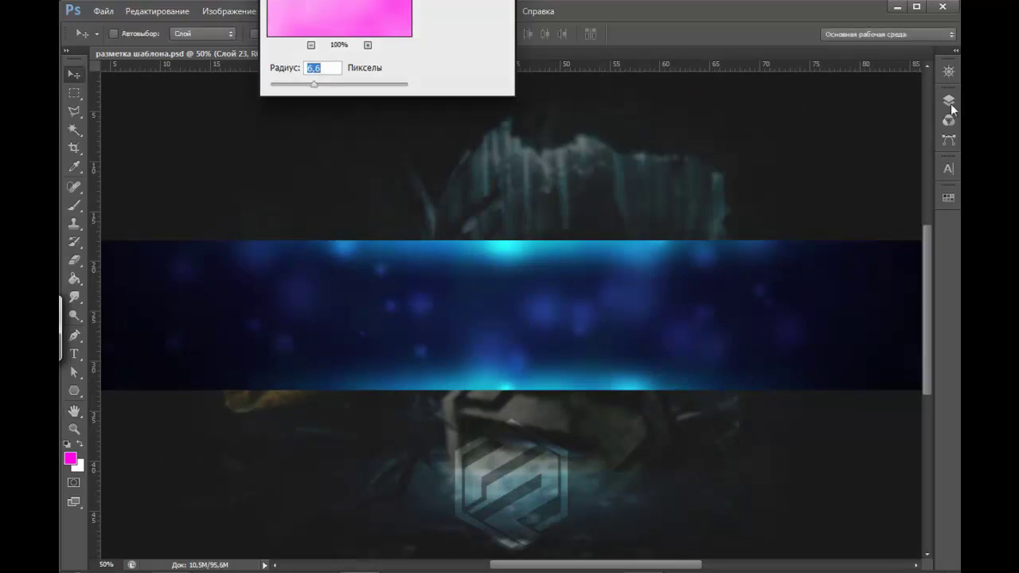
{"action": "left_click", "coordinate": [948, 100]}
{"action": "mouse_move", "coordinate": [862, 129]}
{"action": "left_mouse_down"}
{"action": "mouse_move", "coordinate": [798, 140]}
{"action": "mouse_move", "coordinate": [809, 139]}
{"action": "left_mouse_up"}
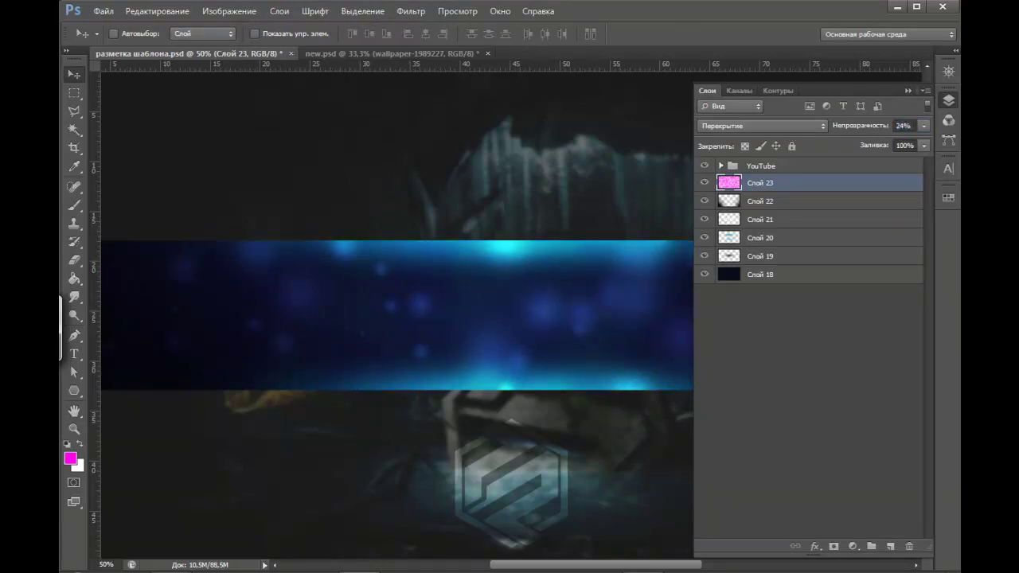
{"action": "key", "text": "ctrl+minus"}
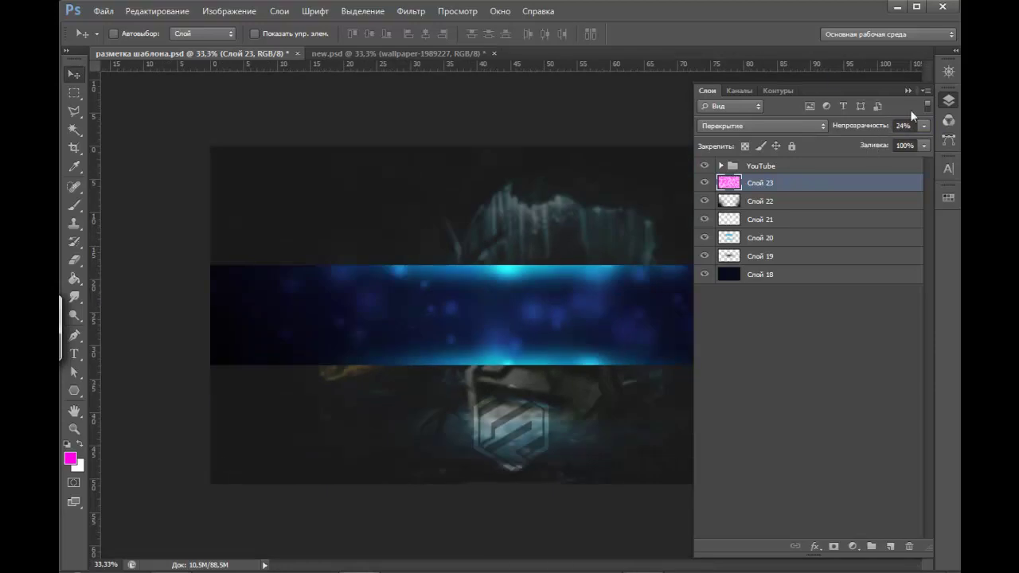
- Move the Новая папка Explorer window over the canvas and drag wallpaper-891679 into the banner
{"action": "left_click", "coordinate": [908, 91]}
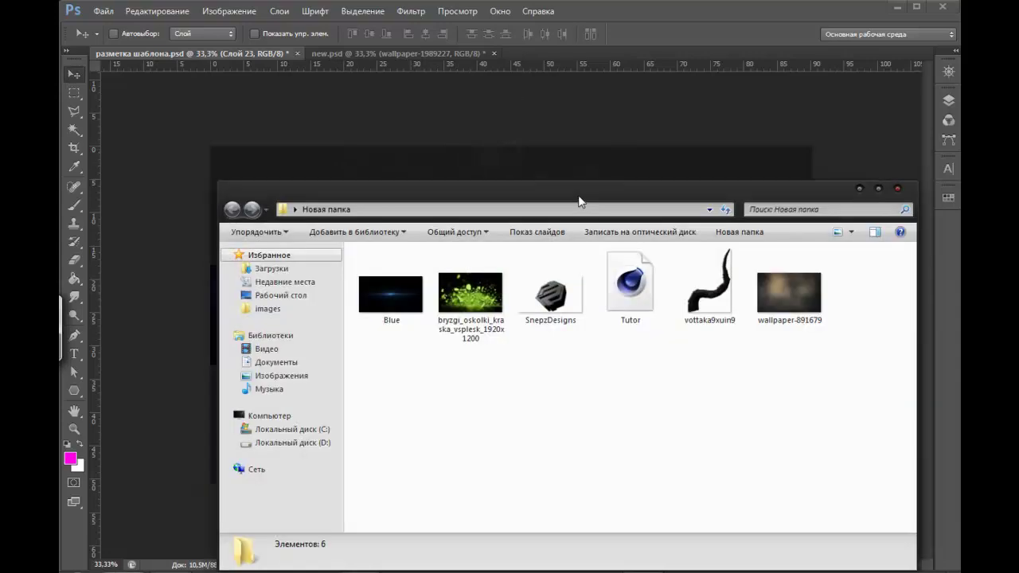
{"action": "left_click_drag", "start_coordinate": [579, 202], "coordinate": [565, 110]}
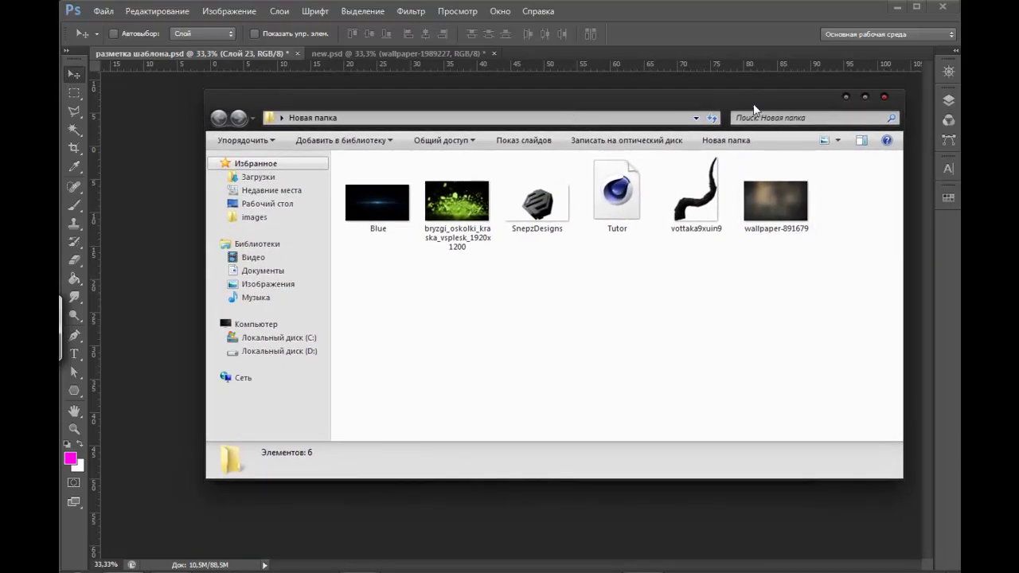
{"action": "left_click_drag", "start_coordinate": [751, 110], "coordinate": [615, 160]}
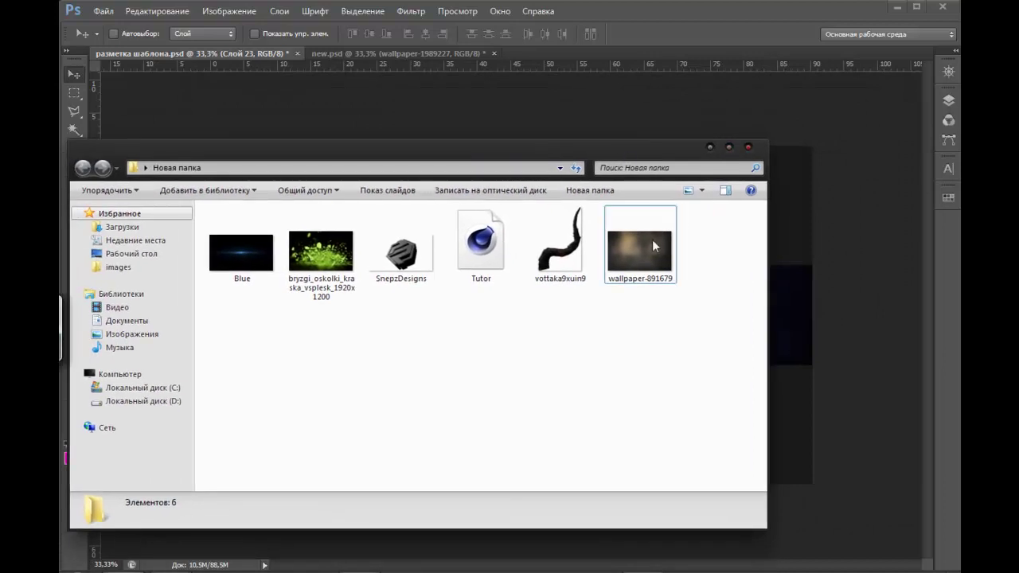
{"action": "left_click", "coordinate": [642, 263]}
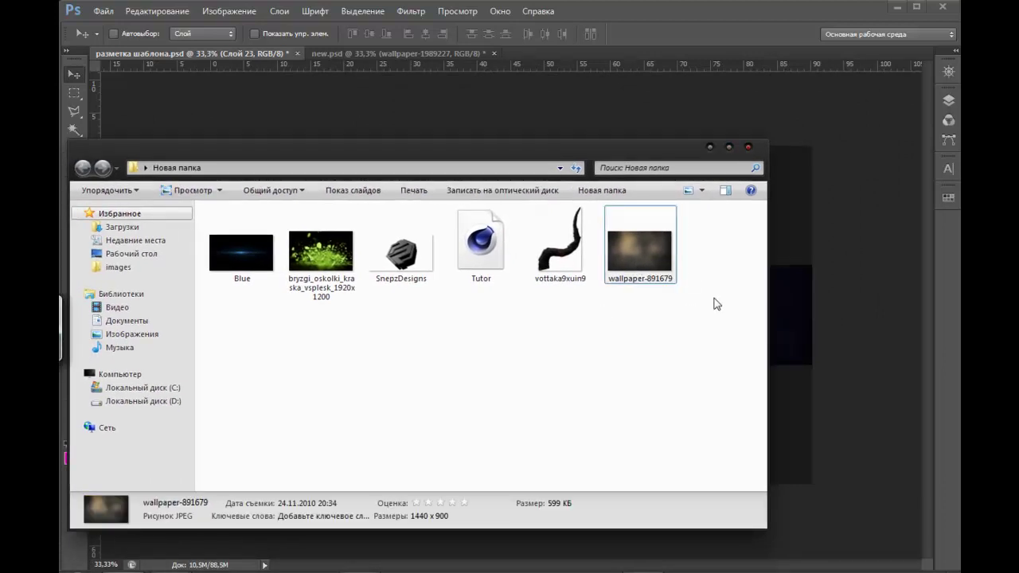
{"action": "mouse_move", "coordinate": [727, 320]}
{"action": "left_mouse_down"}
{"action": "mouse_move", "coordinate": [487, 279]}
{"action": "mouse_move", "coordinate": [546, 327]}
{"action": "mouse_move", "coordinate": [654, 322]}
{"action": "left_mouse_up"}
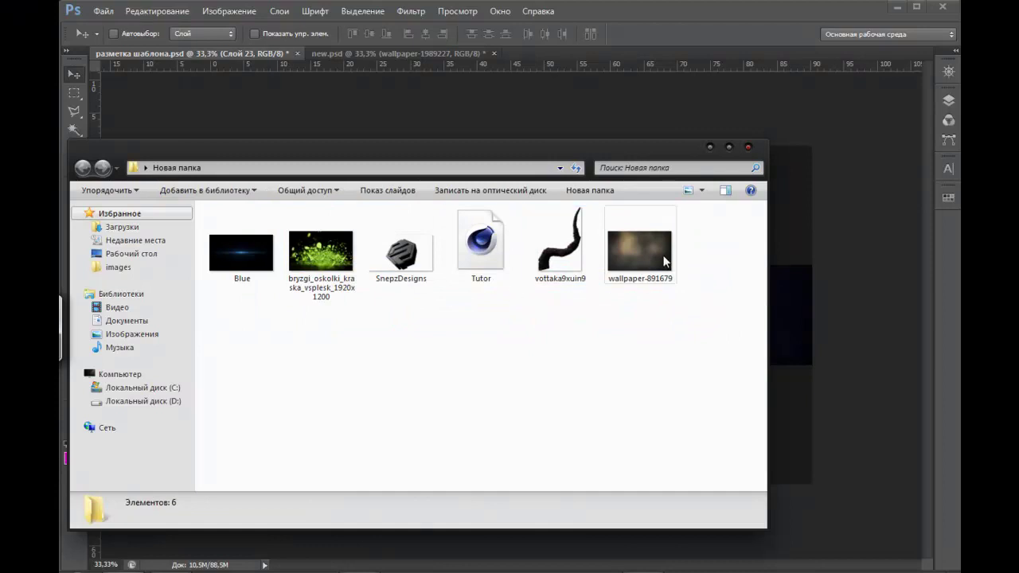
{"action": "mouse_move", "coordinate": [734, 322]}
{"action": "left_mouse_down"}
{"action": "mouse_move", "coordinate": [213, 320]}
{"action": "mouse_move", "coordinate": [212, 239]}
{"action": "left_mouse_up"}
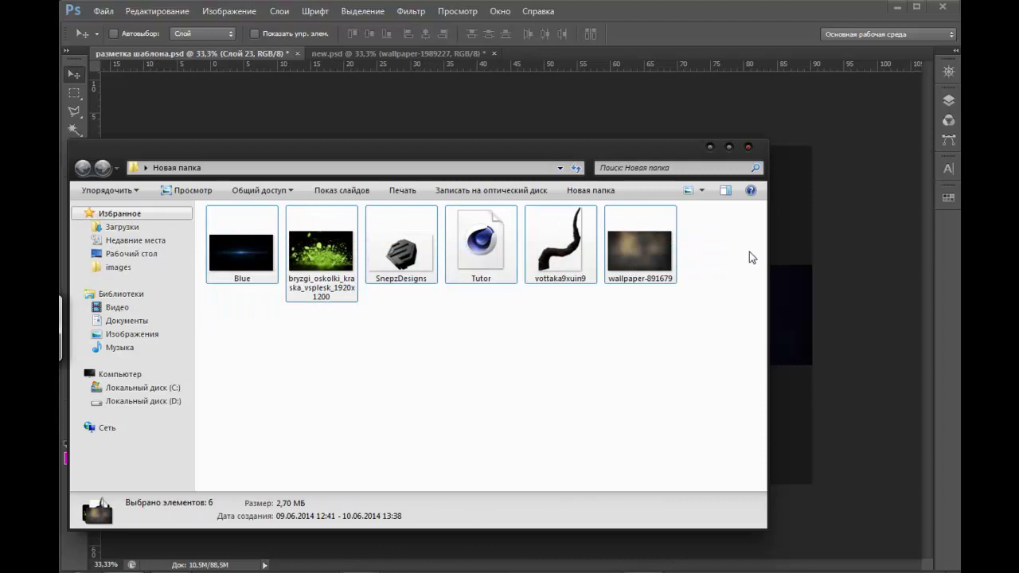
{"action": "left_click", "coordinate": [717, 256]}
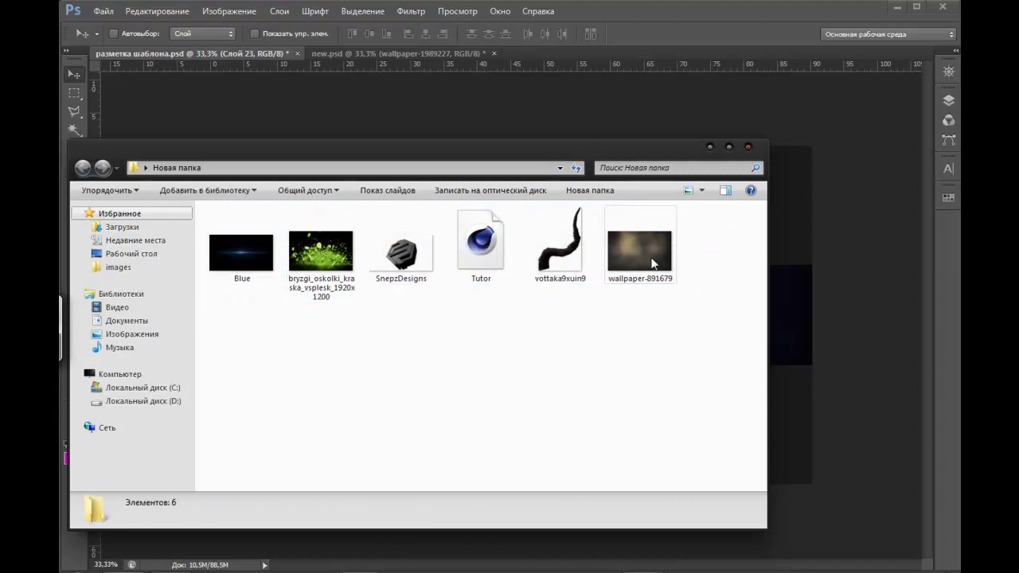
{"action": "left_click_drag", "start_coordinate": [631, 253], "coordinate": [830, 300]}
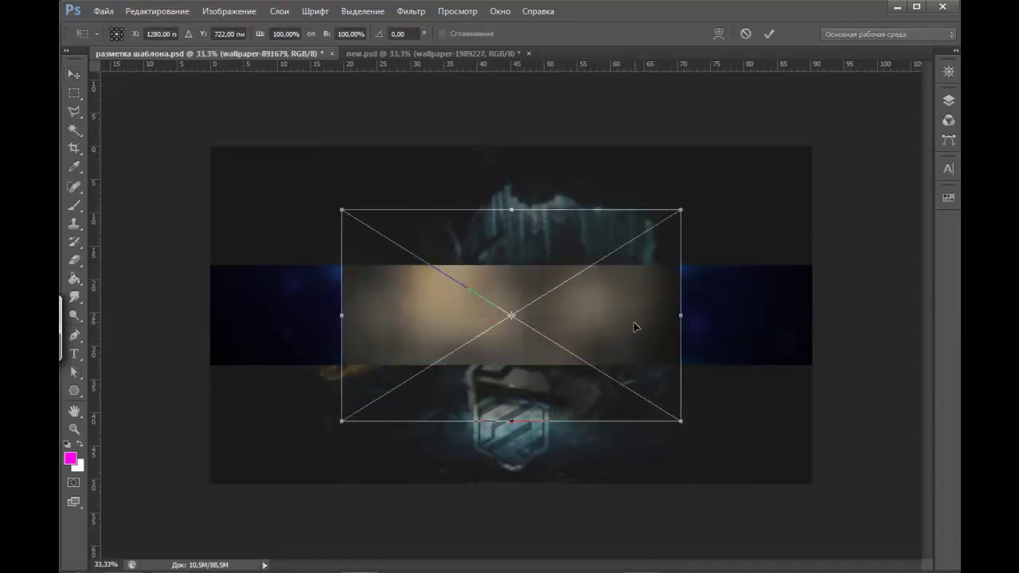
- Scale and position wallpaper-891679 so it covers the whole banner
{"action": "left_click_drag", "start_coordinate": [633, 325], "coordinate": [496, 372]}
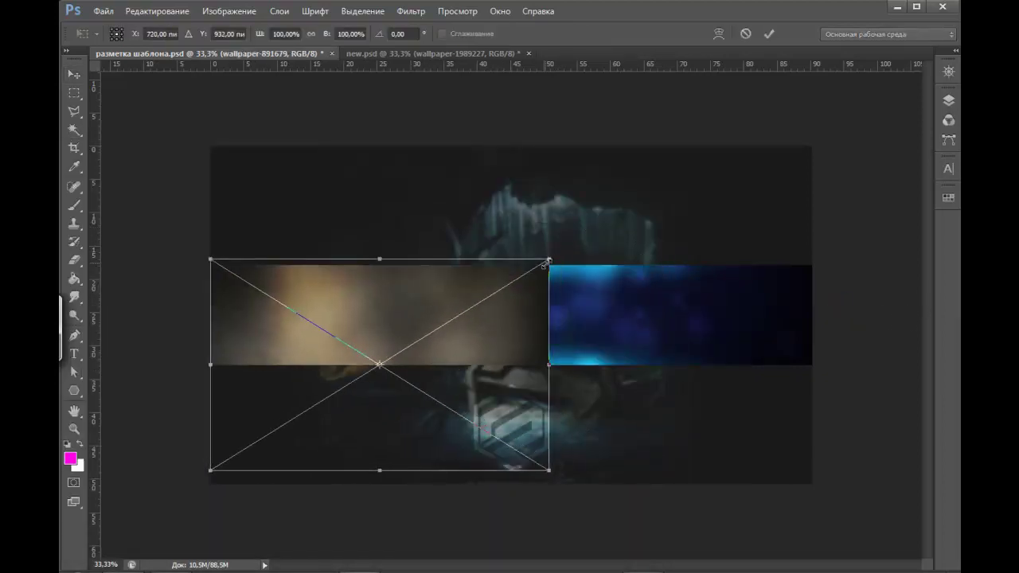
{"action": "left_click_drag", "start_coordinate": [548, 262], "coordinate": [857, 167]}
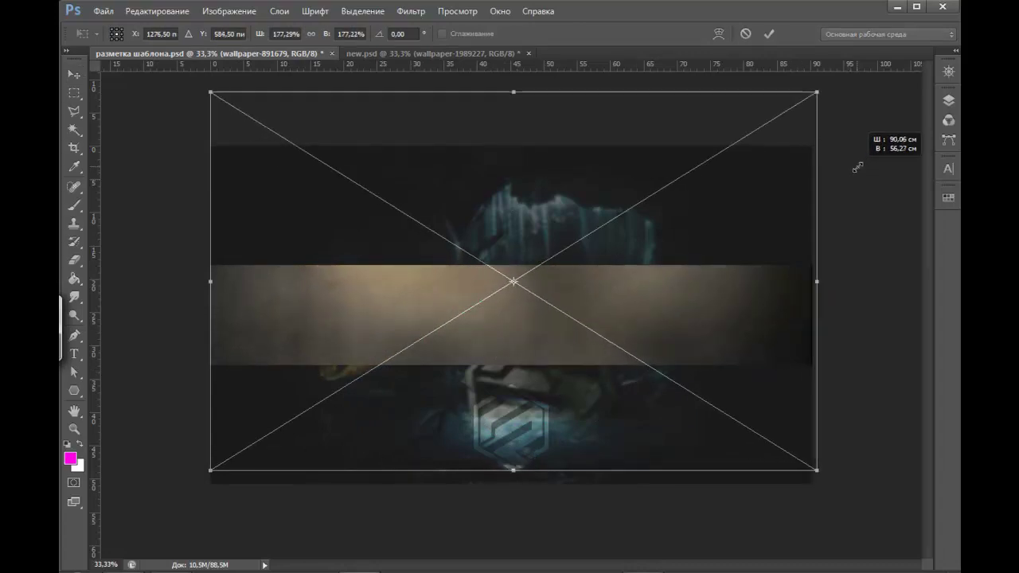
{"action": "key", "text": "Return"}
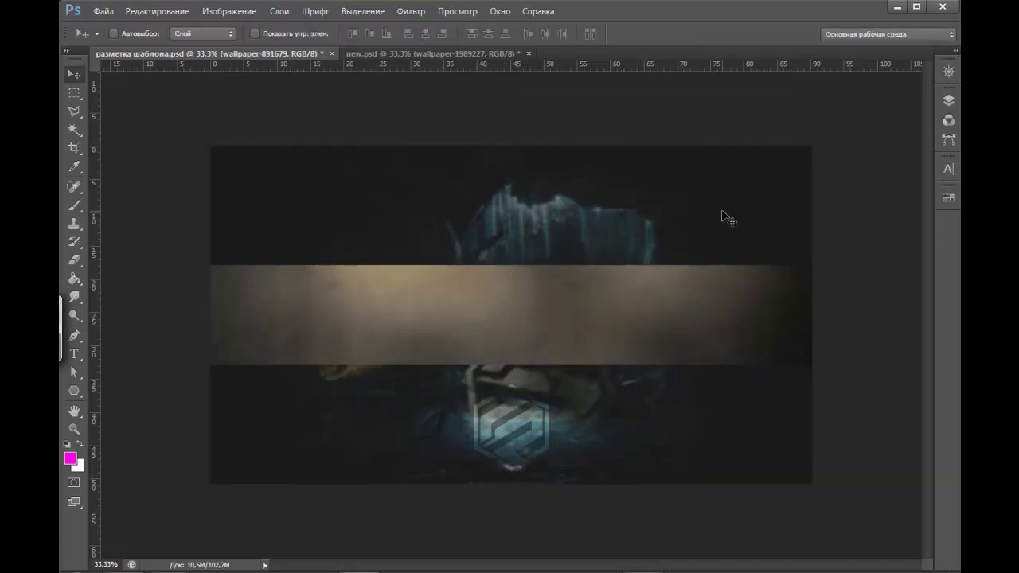
{"action": "mouse_move", "coordinate": [523, 277]}
{"action": "left_mouse_down"}
{"action": "mouse_move", "coordinate": [533, 433]}
{"action": "mouse_move", "coordinate": [535, 342]}
{"action": "mouse_move", "coordinate": [554, 431]}
{"action": "left_mouse_up"}
- Set the wallpaper layer to Soft Light (Мягкий свет) blending at 28% opacity
{"action": "left_click", "coordinate": [948, 101]}
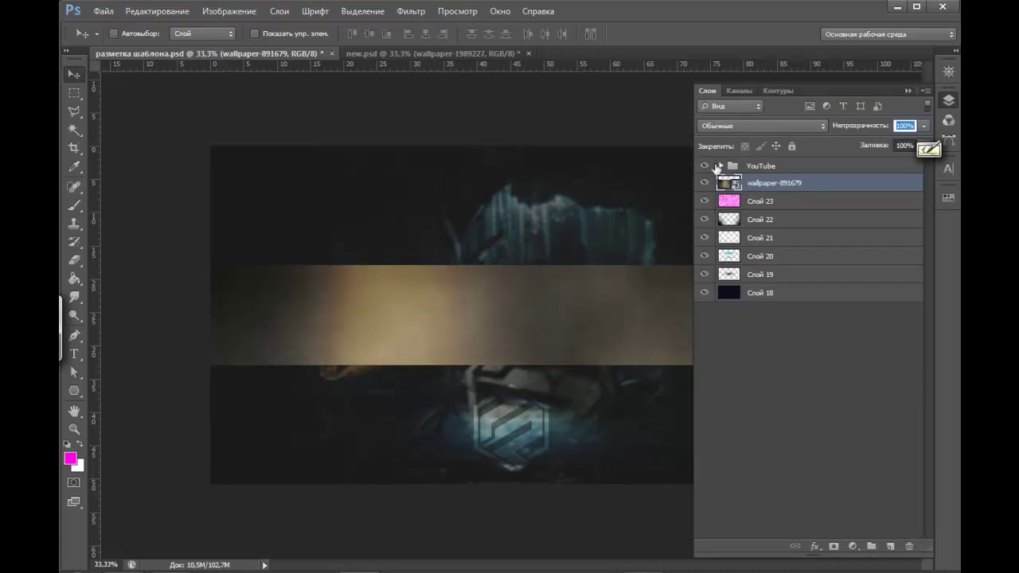
{"action": "double_click", "coordinate": [706, 185]}
{"action": "left_click", "coordinate": [763, 126]}
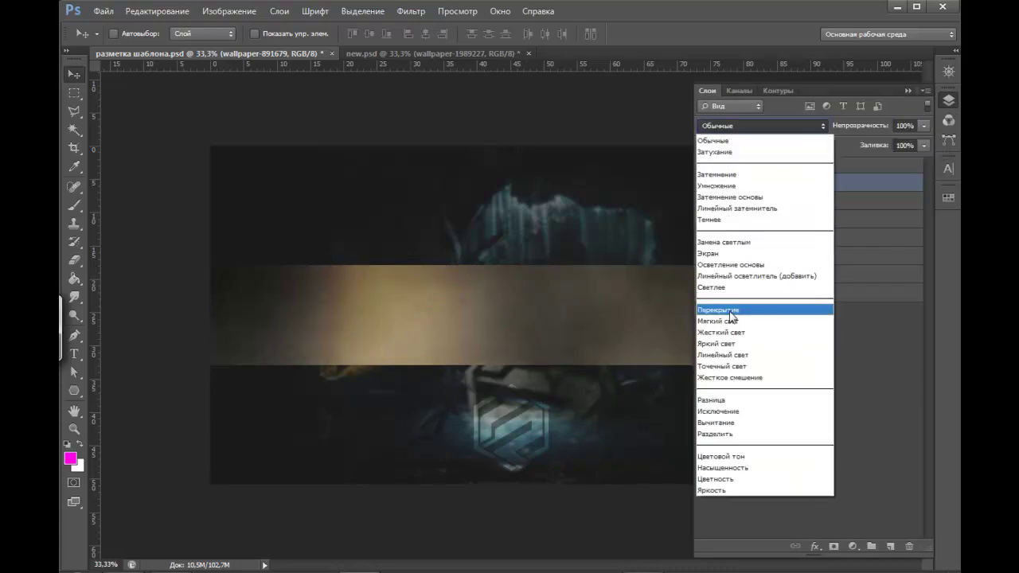
{"action": "left_click", "coordinate": [763, 308]}
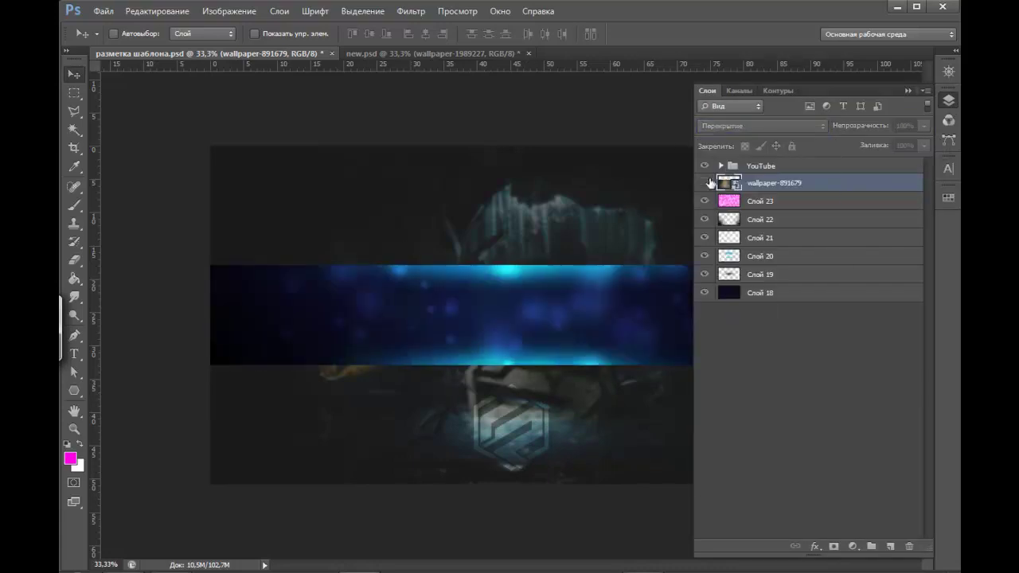
{"action": "left_click", "coordinate": [769, 126]}
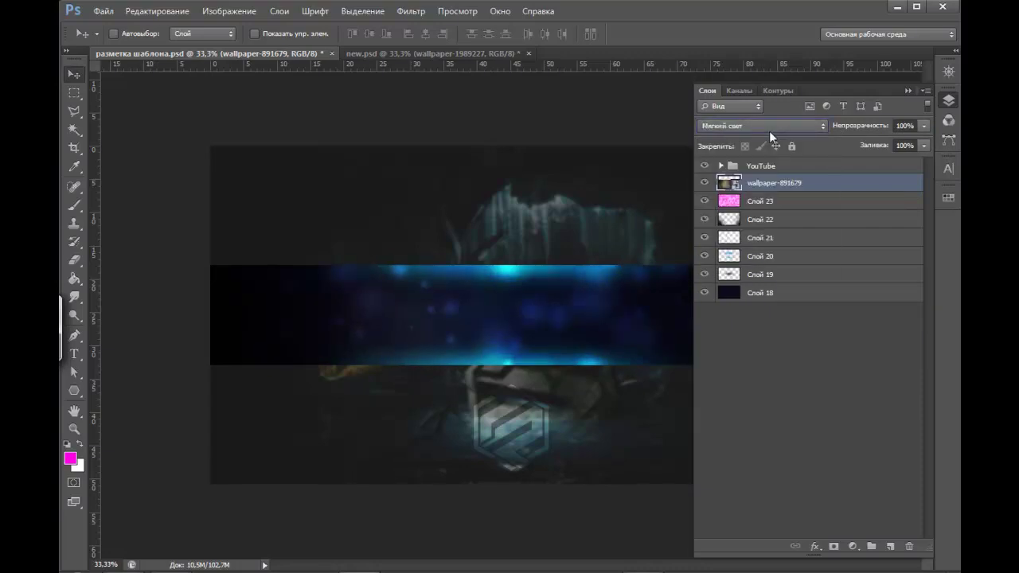
{"action": "scroll", "coordinate": [769, 130], "scroll_direction": "up", "scroll_amount": 1}
{"action": "scroll", "coordinate": [770, 130], "scroll_direction": "down", "scroll_amount": 1}
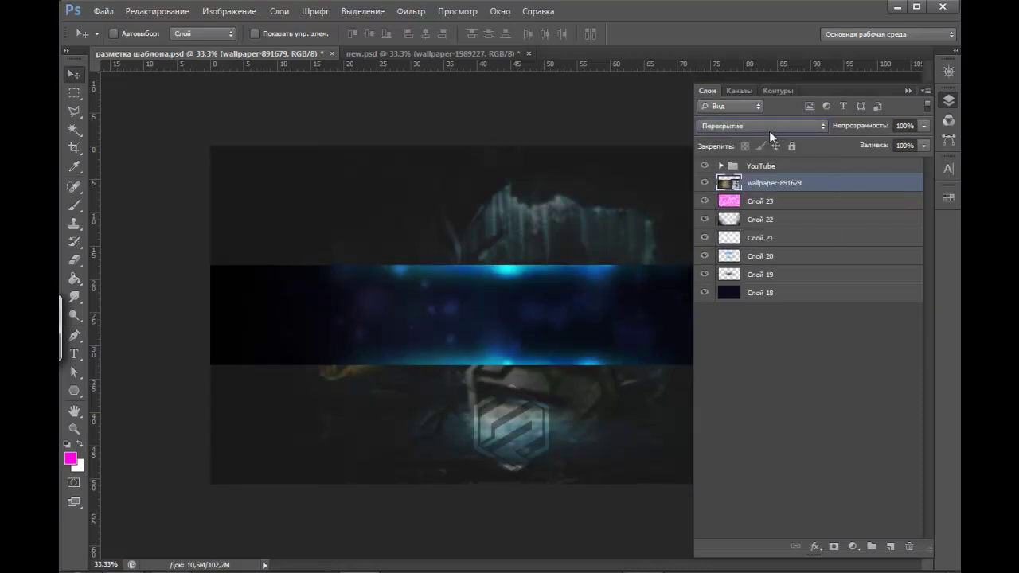
{"action": "left_click", "coordinate": [774, 127]}
{"action": "key", "text": "Down"}
{"action": "mouse_move", "coordinate": [859, 126]}
{"action": "left_mouse_down"}
{"action": "mouse_move", "coordinate": [678, 142]}
{"action": "mouse_move", "coordinate": [699, 139]}
{"action": "mouse_move", "coordinate": [700, 158]}
{"action": "mouse_move", "coordinate": [671, 164]}
{"action": "left_mouse_up"}
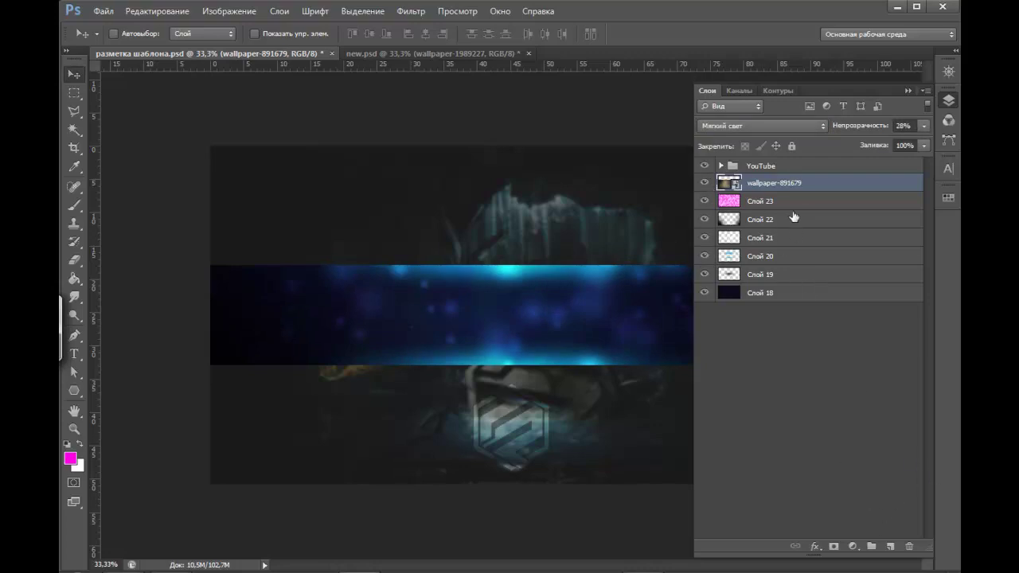
- Add empty layer Слой 24 and drag the blue layer from new.psd into the banner
{"action": "left_click", "coordinate": [891, 547]}
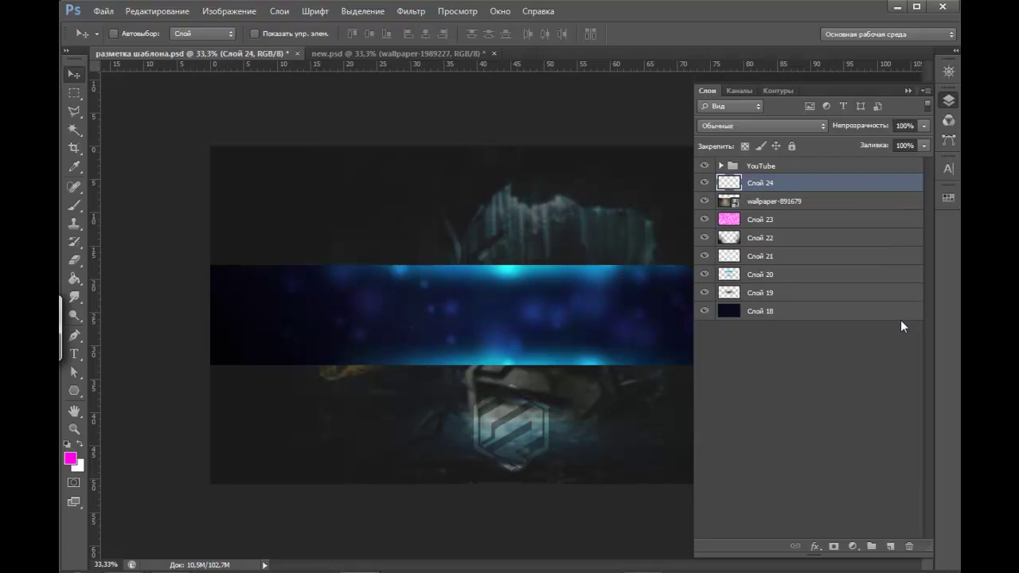
{"action": "left_click", "coordinate": [908, 89]}
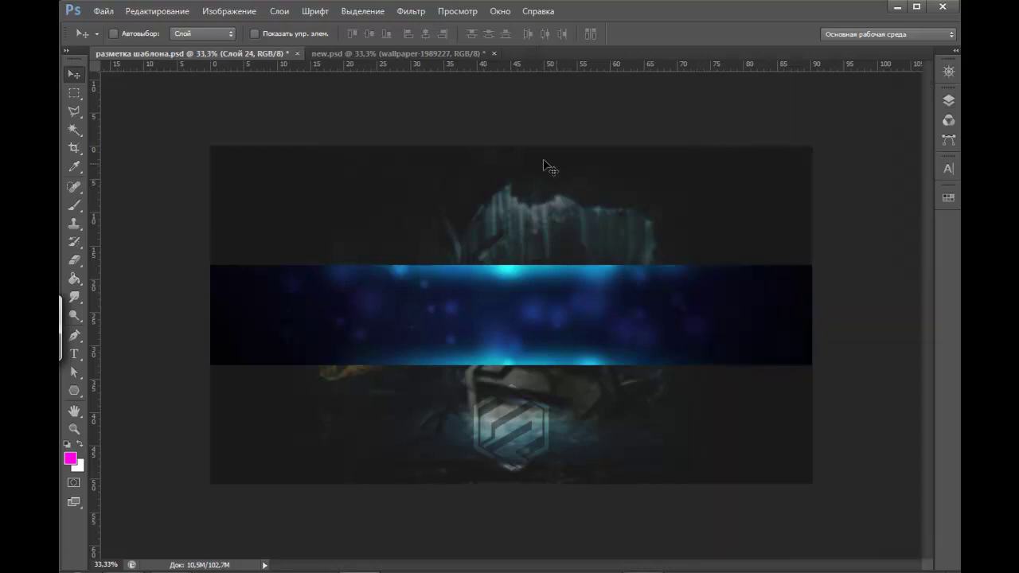
{"action": "left_click", "coordinate": [382, 54]}
{"action": "left_click_drag", "start_coordinate": [510, 318], "coordinate": [238, 55]}
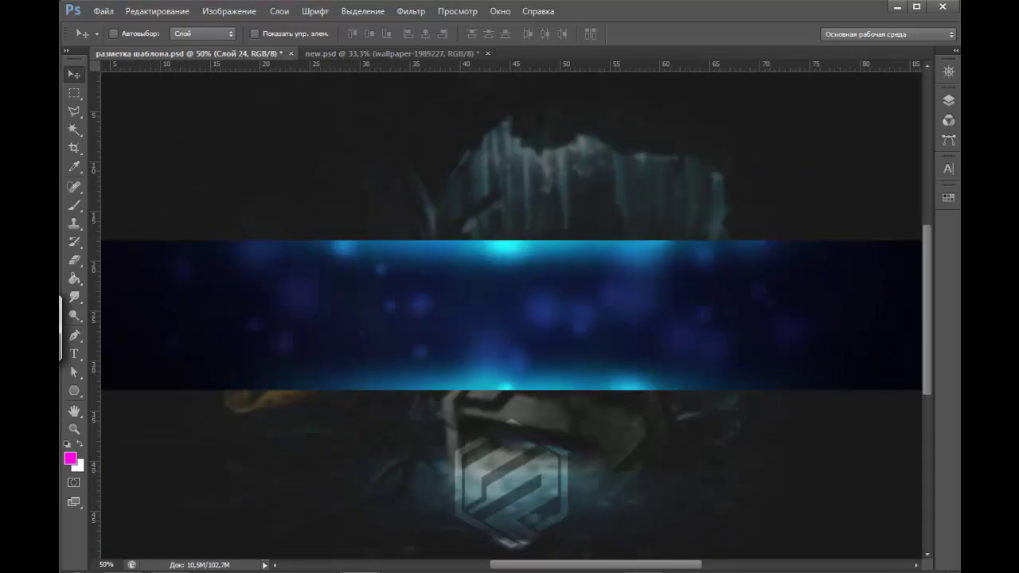
{"action": "key", "text": "ctrl+minus"}
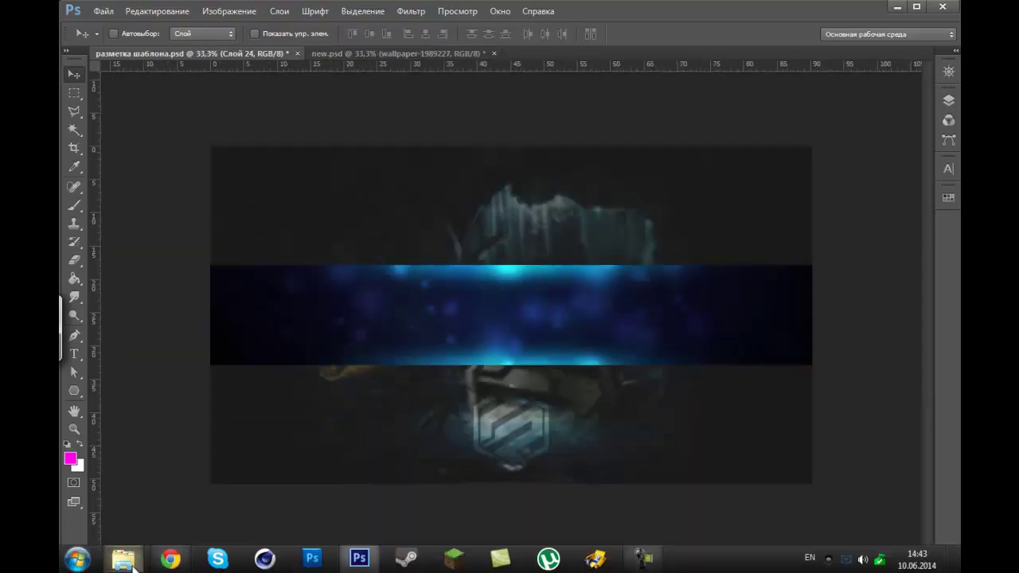
- Drag the bryzgi_oskolki_kraska_vsplesk_1920x1200 splash image from the folder into the banner
{"action": "left_click", "coordinate": [125, 560]}
{"action": "mouse_move", "coordinate": [506, 149]}
{"action": "left_mouse_down"}
{"action": "mouse_move", "coordinate": [597, 138]}
{"action": "mouse_move", "coordinate": [638, 230]}
{"action": "left_mouse_up"}
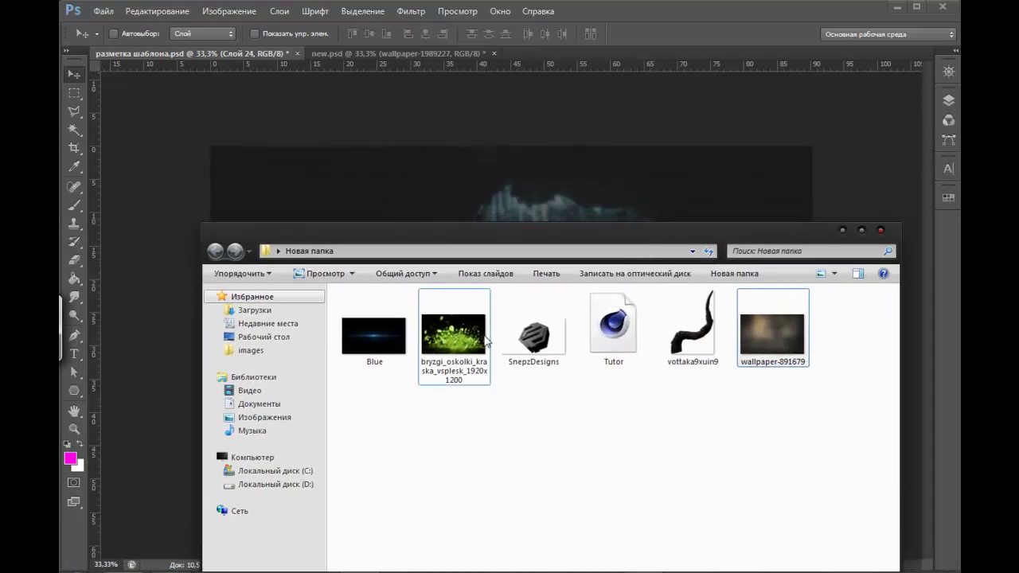
{"action": "left_click_drag", "start_coordinate": [456, 347], "coordinate": [482, 160]}
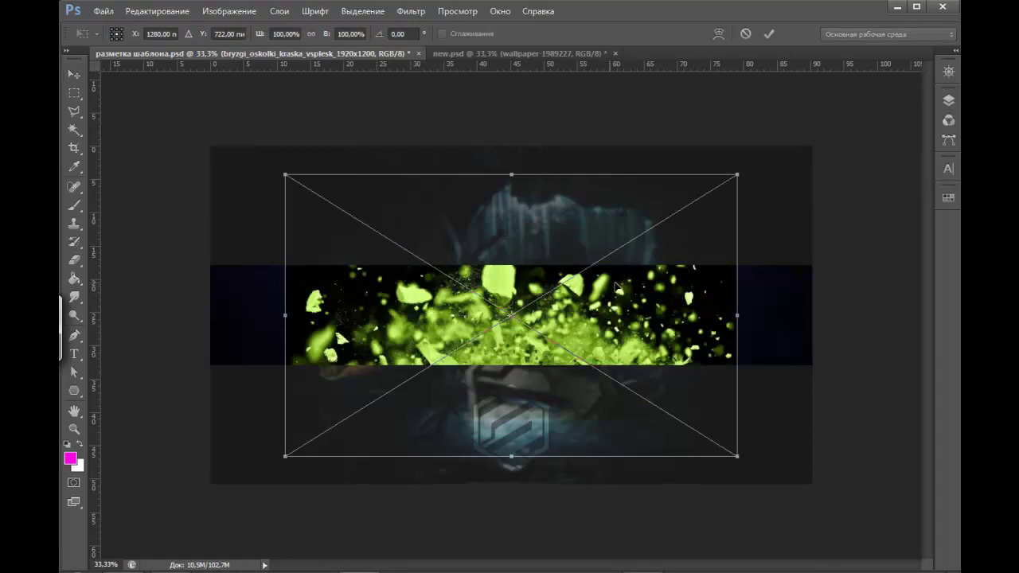
- Move and rotate the splash over the band, settling it at about a 10° tilt
{"action": "left_click_drag", "start_coordinate": [639, 341], "coordinate": [632, 399]}
{"action": "left_click_drag", "start_coordinate": [822, 298], "coordinate": [819, 212]}
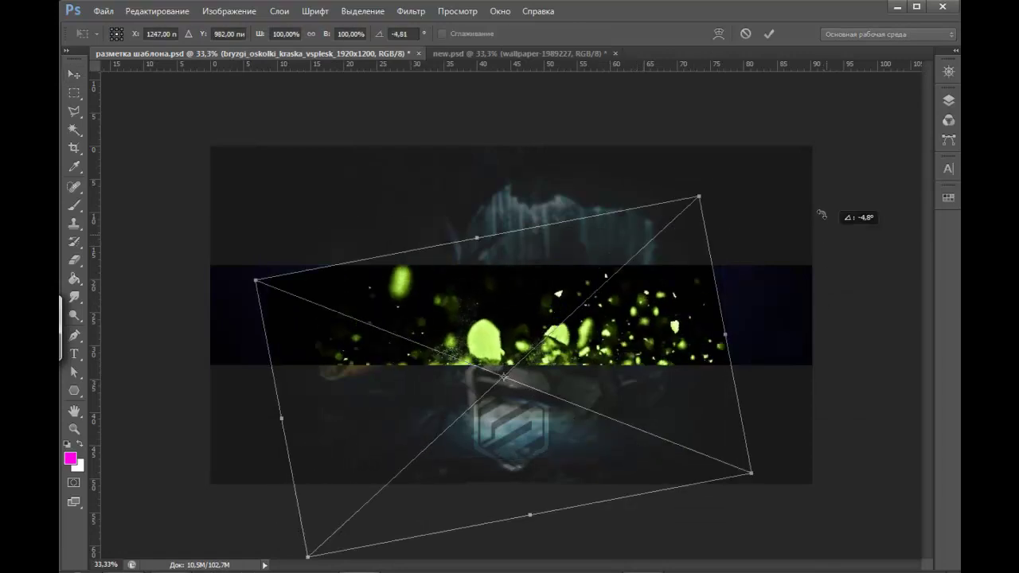
{"action": "left_click_drag", "start_coordinate": [571, 353], "coordinate": [554, 388]}
{"action": "left_click_drag", "start_coordinate": [721, 366], "coordinate": [713, 316]}
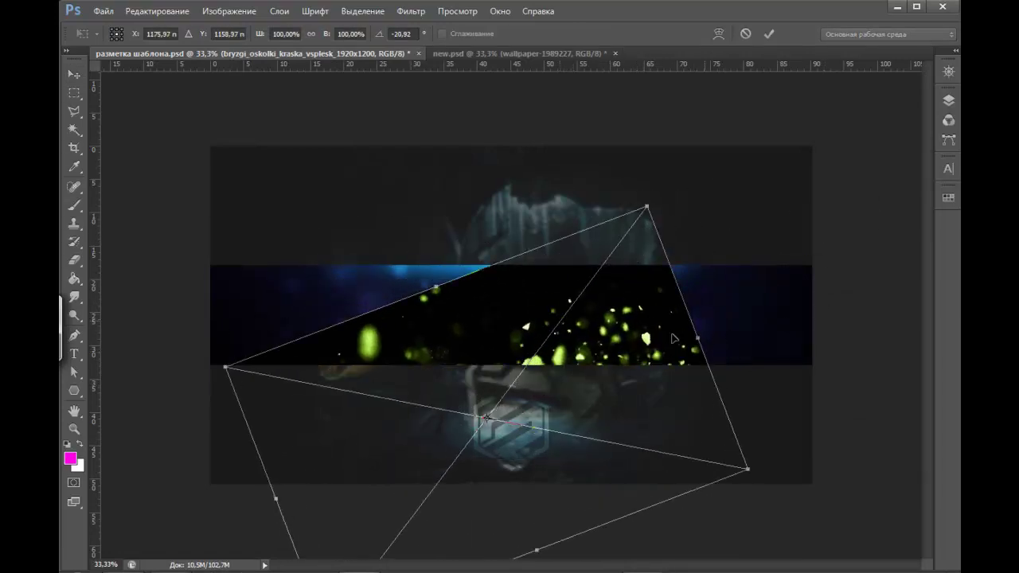
{"action": "left_click_drag", "start_coordinate": [645, 311], "coordinate": [649, 246]}
{"action": "left_click_drag", "start_coordinate": [814, 255], "coordinate": [820, 319]}
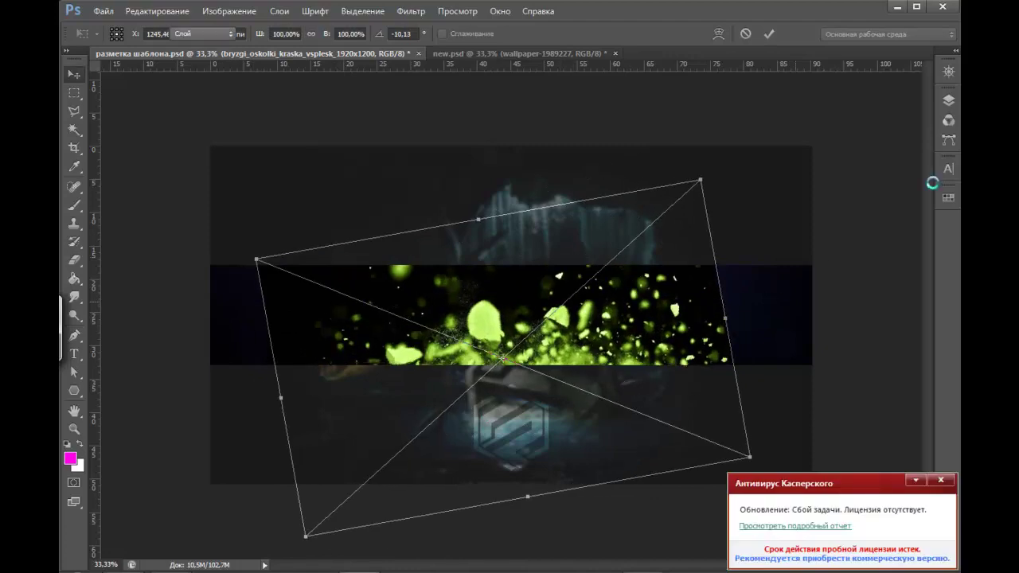
{"action": "key", "text": "Return"}
{"action": "left_click", "coordinate": [948, 102]}
- Try Lighten and Linear Dodge, then set the splash layer to Screen (Экран) blending
{"action": "left_click", "coordinate": [762, 126]}
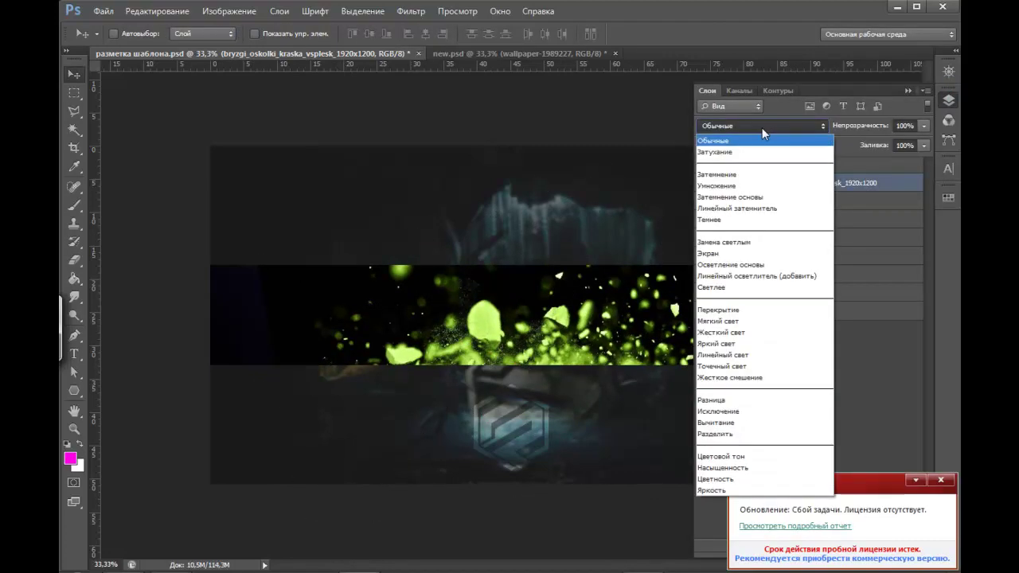
{"action": "left_click", "coordinate": [724, 242]}
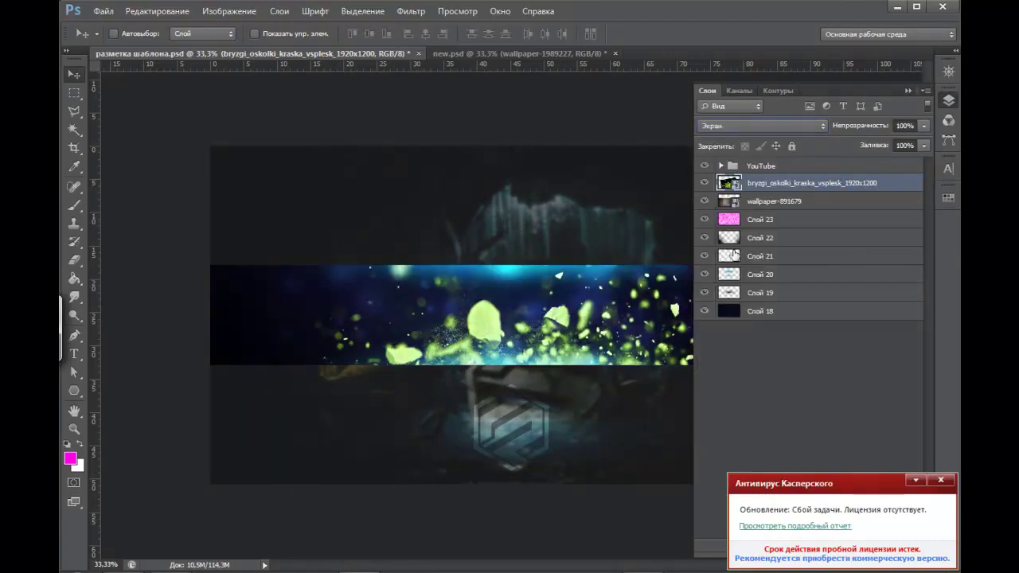
{"action": "left_click", "coordinate": [719, 127]}
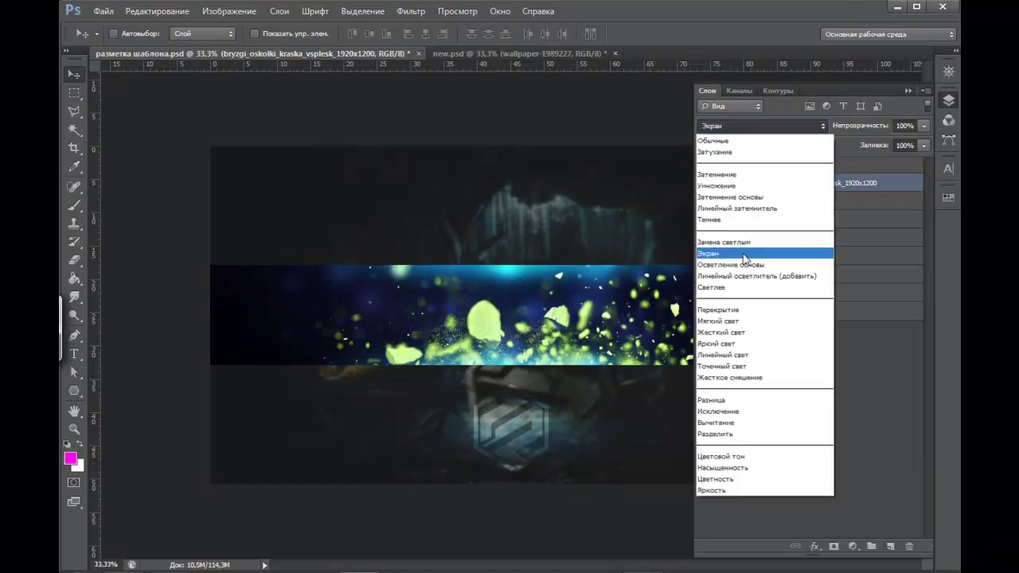
{"action": "left_click", "coordinate": [728, 276]}
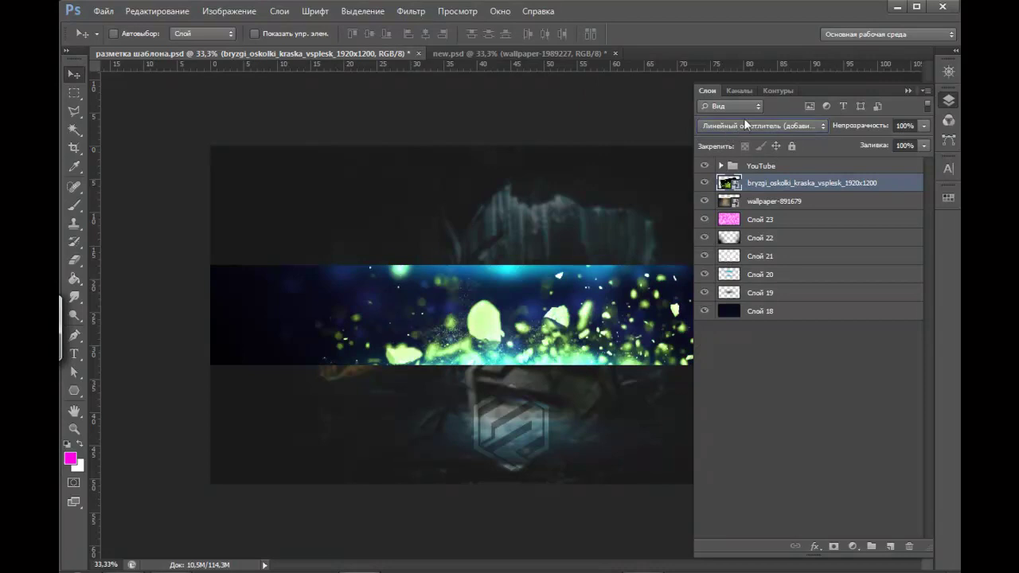
{"action": "left_click", "coordinate": [735, 125]}
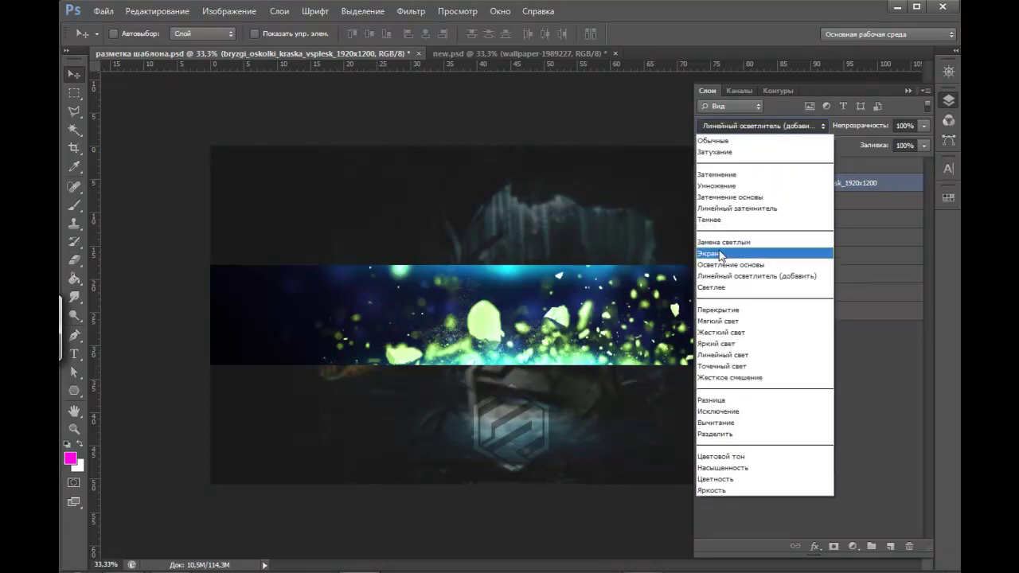
{"action": "left_click", "coordinate": [719, 251]}
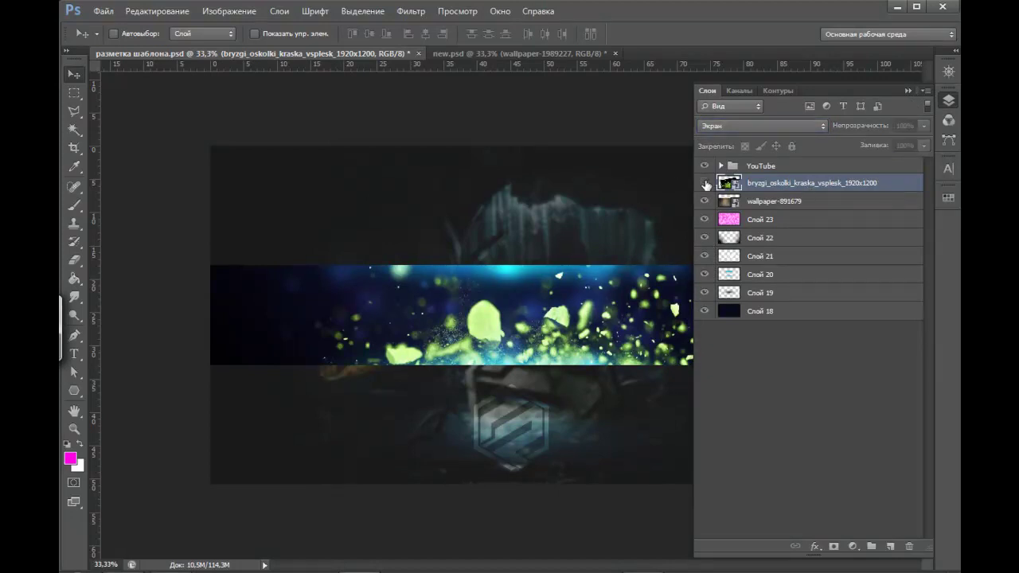
- Rasterize the splash layer
{"action": "right_click", "coordinate": [886, 185]}
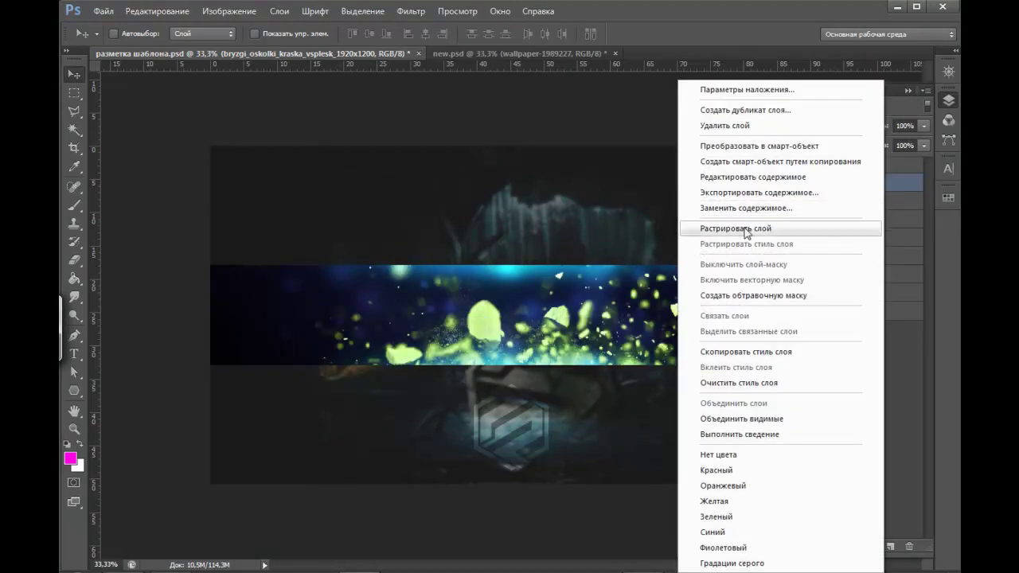
{"action": "left_click", "coordinate": [747, 231]}
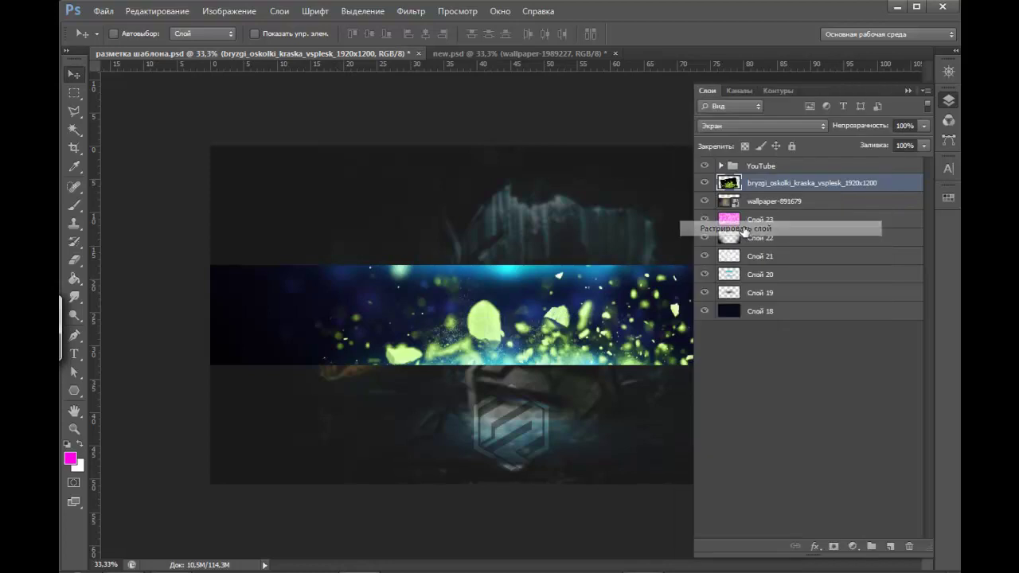
{"action": "left_click", "coordinate": [906, 92]}
{"action": "left_click", "coordinate": [228, 11]}
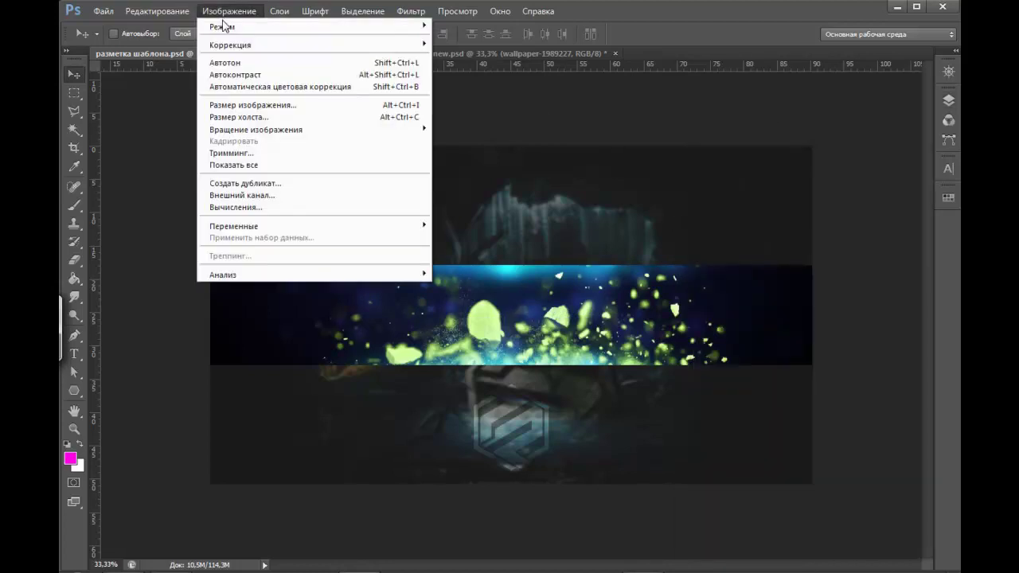
- Enable Colorize in Hue/Saturation and tune hue near 187 with saturation 47
{"action": "mouse_move", "coordinate": [231, 45]}
{"action": "left_click", "coordinate": [484, 113]}
{"action": "left_click_drag", "start_coordinate": [419, 2], "coordinate": [293, 28]}
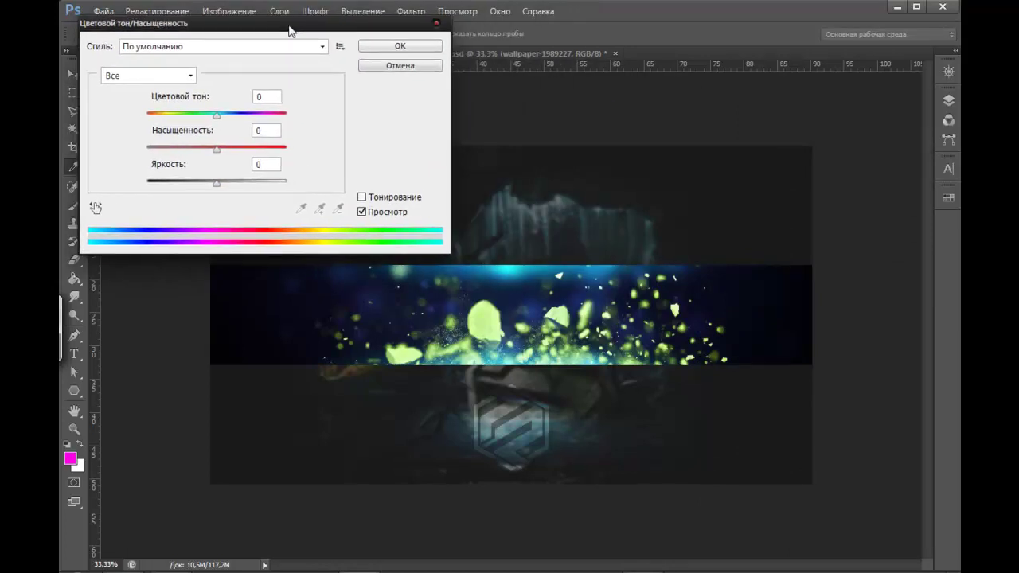
{"action": "left_click", "coordinate": [361, 198]}
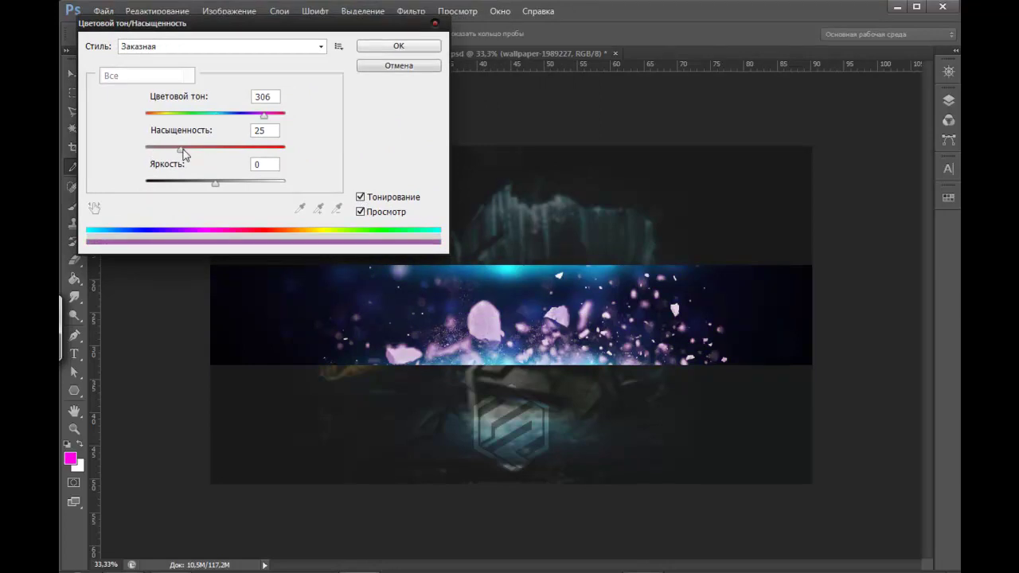
{"action": "left_click_drag", "start_coordinate": [189, 155], "coordinate": [216, 154]}
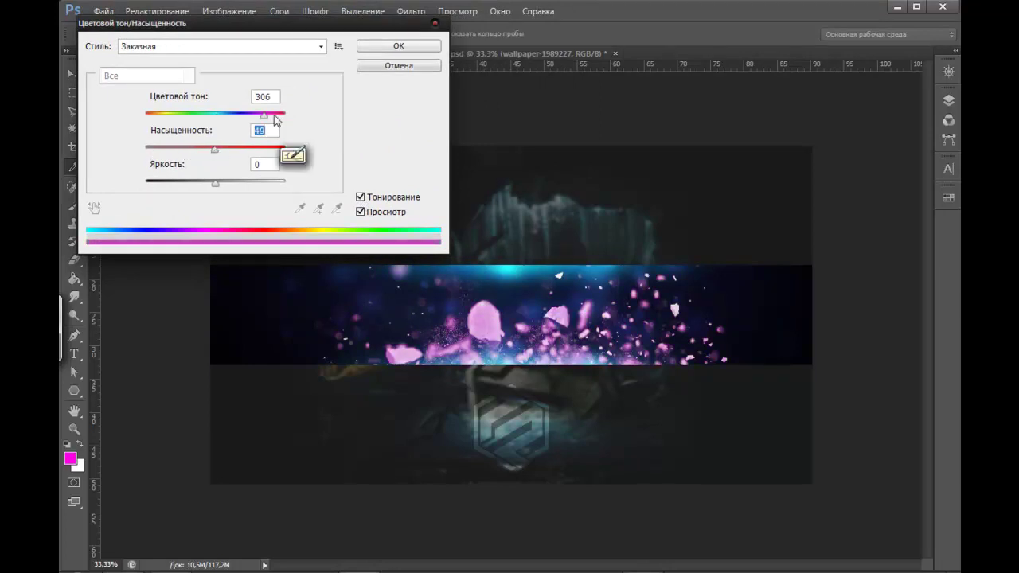
{"action": "mouse_move", "coordinate": [276, 121]}
{"action": "left_mouse_down"}
{"action": "mouse_move", "coordinate": [191, 127]}
{"action": "mouse_move", "coordinate": [229, 130]}
{"action": "mouse_move", "coordinate": [212, 132]}
{"action": "left_mouse_up"}
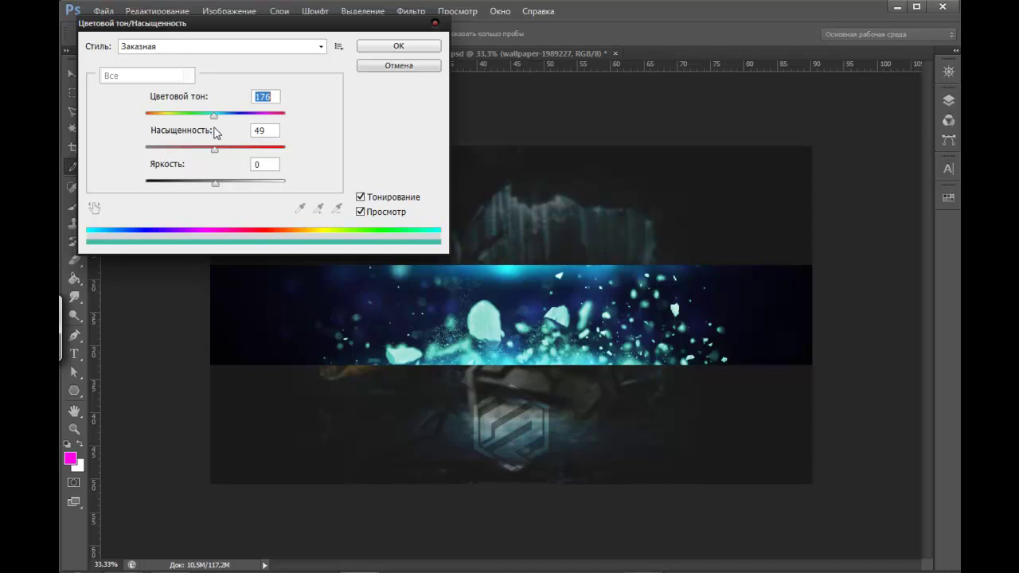
{"action": "left_click_drag", "start_coordinate": [221, 133], "coordinate": [214, 131]}
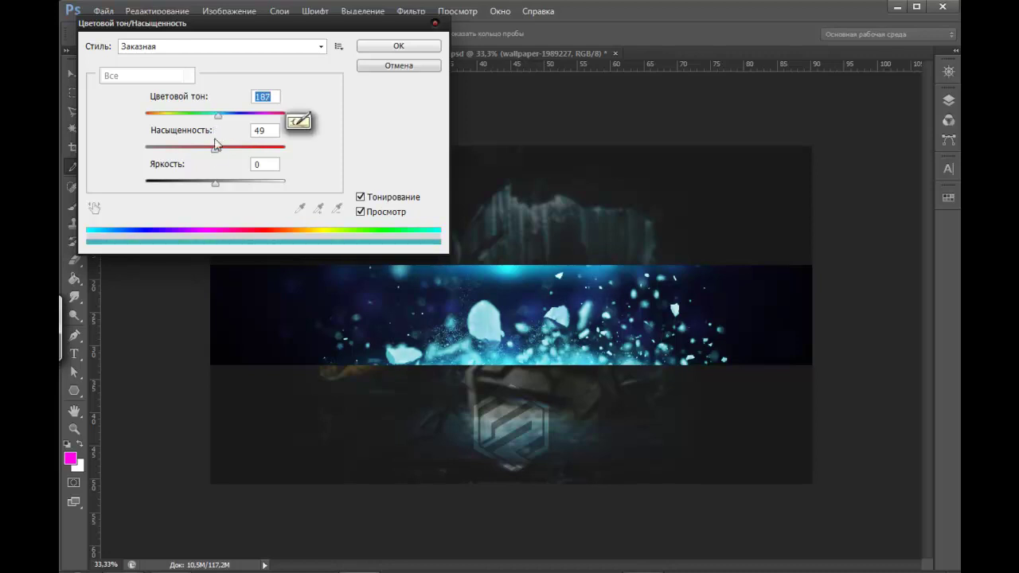
{"action": "mouse_move", "coordinate": [214, 149]}
{"action": "left_mouse_down"}
{"action": "mouse_move", "coordinate": [131, 154]}
{"action": "mouse_move", "coordinate": [246, 150]}
{"action": "mouse_move", "coordinate": [120, 154]}
{"action": "mouse_move", "coordinate": [195, 159]}
{"action": "left_mouse_up"}
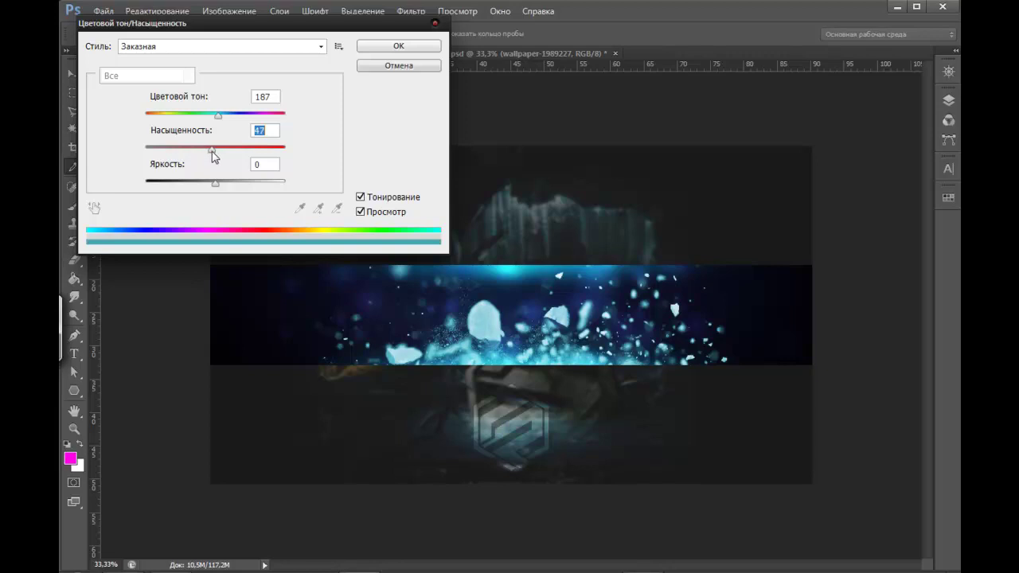
{"action": "left_click_drag", "start_coordinate": [220, 116], "coordinate": [222, 125]}
- Apply the tint, then rotate the splash layer about -13° and reposition it in the band
{"action": "key", "text": "Return"}
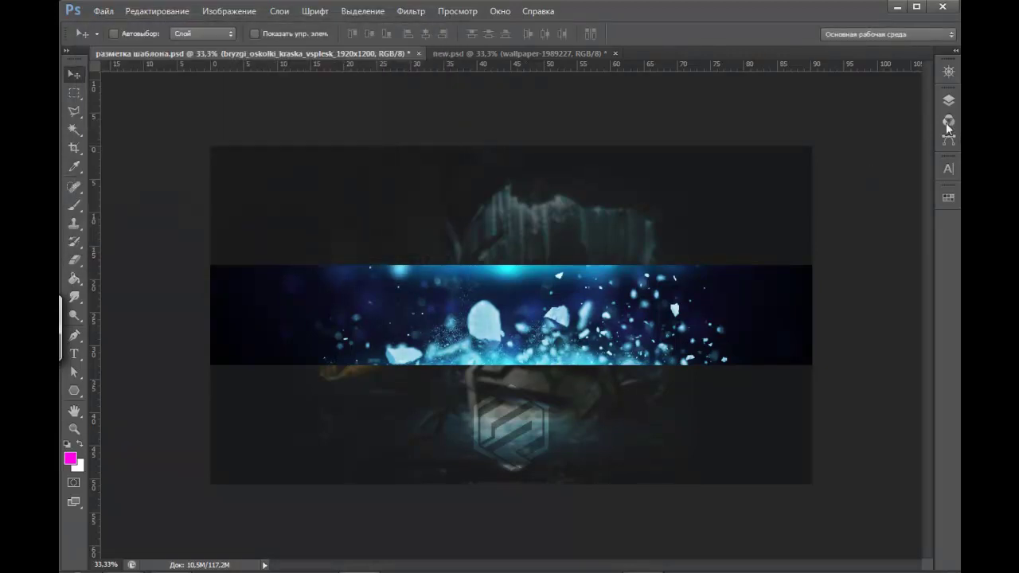
{"action": "left_click_drag", "start_coordinate": [603, 329], "coordinate": [588, 304]}
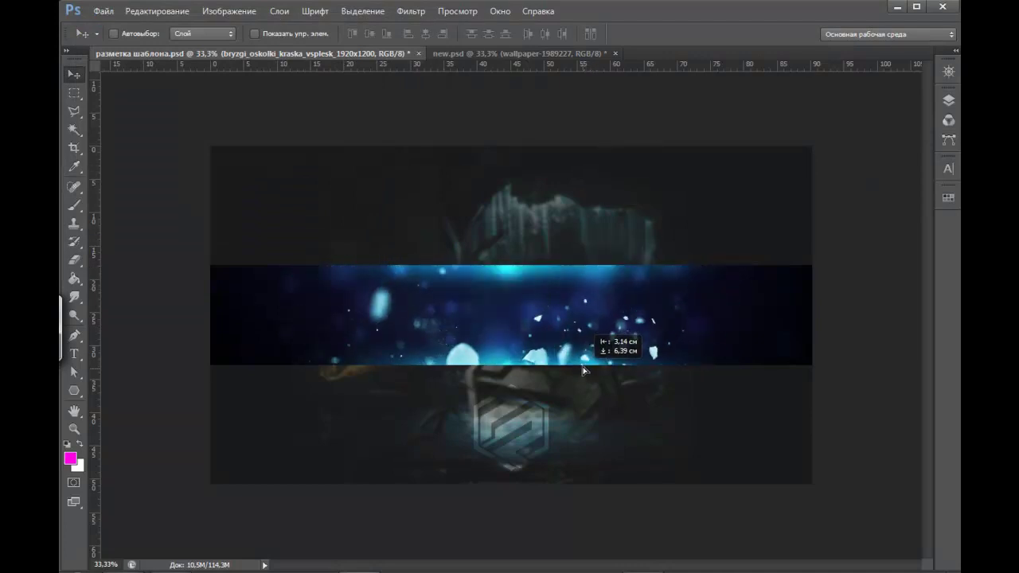
{"action": "left_click_drag", "start_coordinate": [589, 304], "coordinate": [591, 350]}
{"action": "key", "text": "ctrl+t"}
{"action": "left_click_drag", "start_coordinate": [797, 298], "coordinate": [766, 222]}
{"action": "left_click_drag", "start_coordinate": [590, 355], "coordinate": [581, 380]}
{"action": "mouse_move", "coordinate": [801, 331]}
{"action": "left_mouse_down"}
{"action": "mouse_move", "coordinate": [796, 313]}
{"action": "mouse_move", "coordinate": [774, 315]}
{"action": "left_mouse_up"}
{"action": "mouse_move", "coordinate": [579, 360]}
{"action": "left_mouse_down"}
{"action": "mouse_move", "coordinate": [587, 386]}
{"action": "mouse_move", "coordinate": [617, 362]}
{"action": "left_mouse_up"}
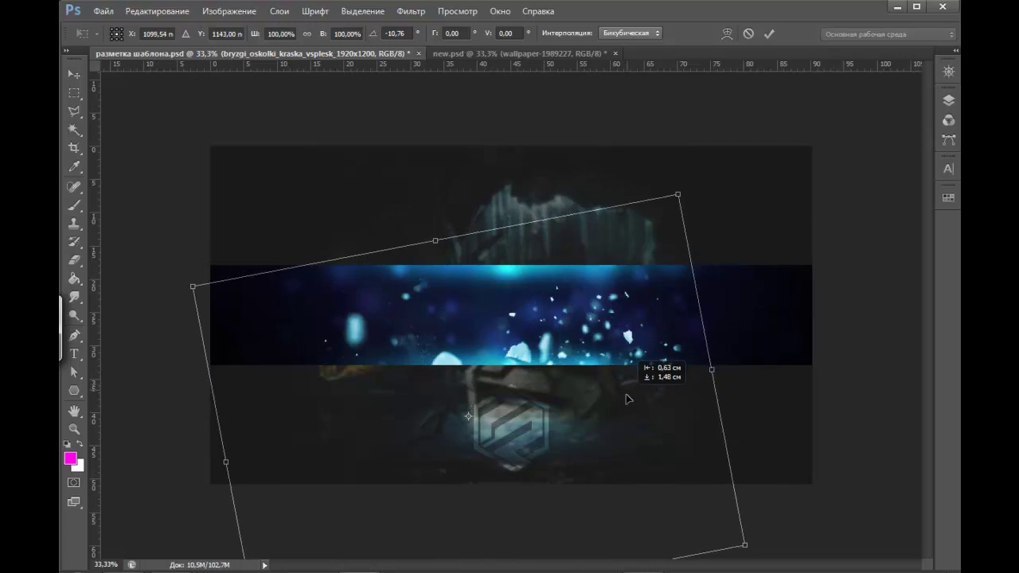
{"action": "left_click_drag", "start_coordinate": [784, 315], "coordinate": [777, 331]}
{"action": "left_click_drag", "start_coordinate": [589, 387], "coordinate": [594, 392]}
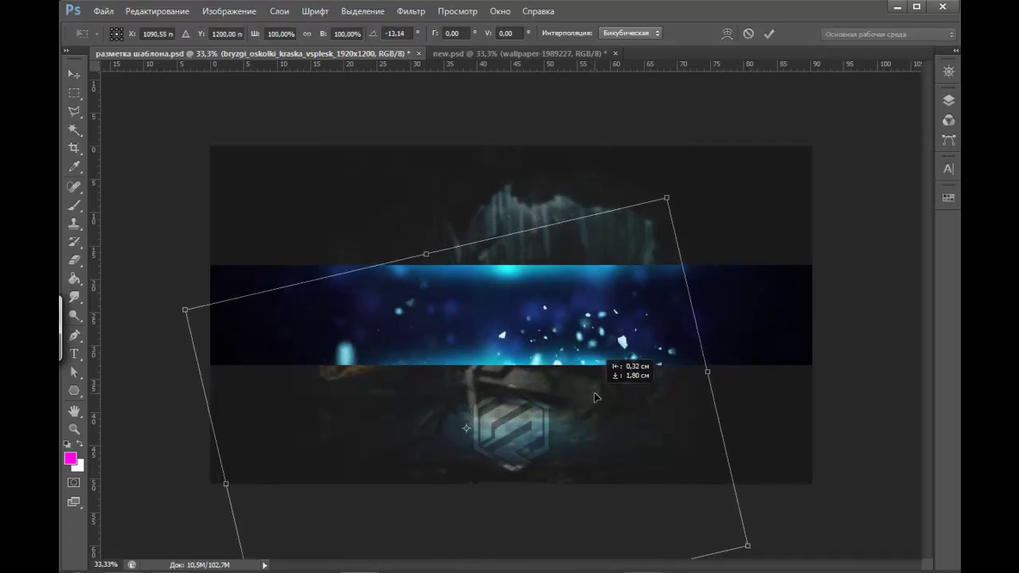
{"action": "key", "text": "Return"}
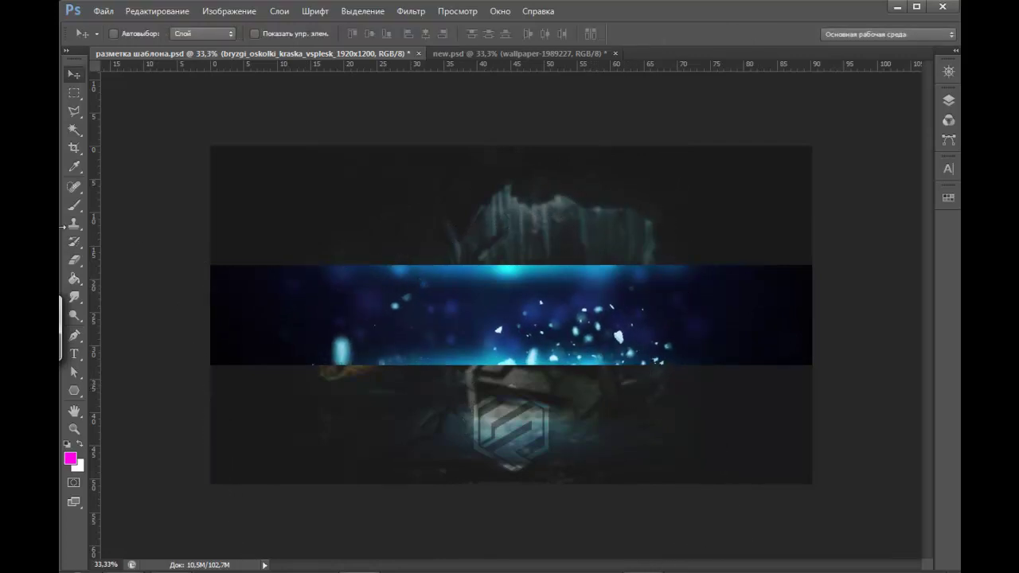
- Erase the bright glow blob on the band's left with a 400 px eraser and nudge the layer left
{"action": "left_click", "coordinate": [73, 204]}
{"action": "key", "text": "bracketleft"}
{"action": "key", "text": "bracketleft"}
{"action": "key", "text": "bracketleft"}
{"action": "key", "text": "bracketleft"}
{"action": "key", "text": "bracketleft"}
{"action": "key", "text": "bracketleft"}
{"action": "key", "text": "bracketleft"}
{"action": "key", "text": "bracketleft"}
{"action": "key", "text": "bracketleft"}
{"action": "key", "text": "bracketleft"}
{"action": "key", "text": "bracketleft"}
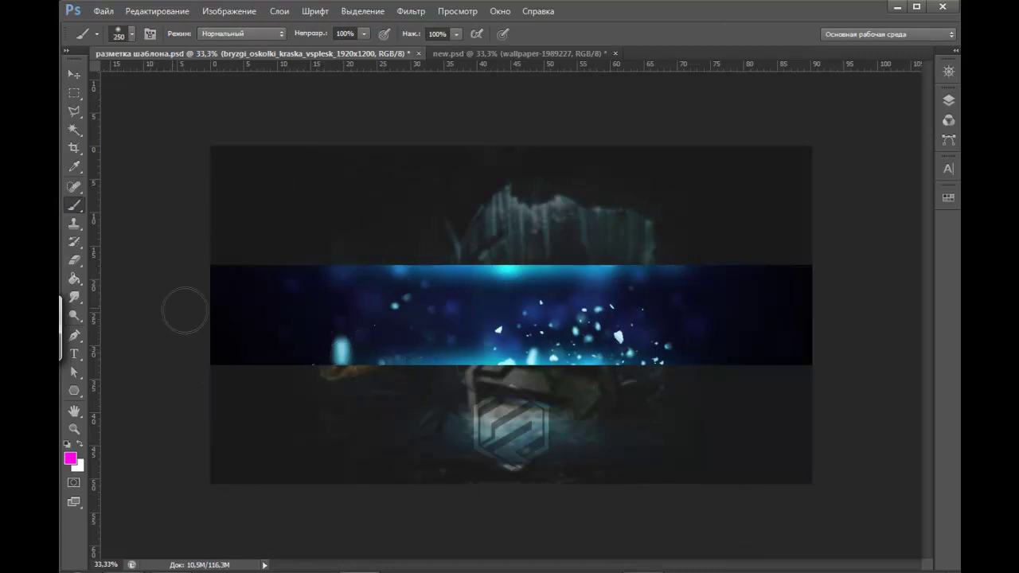
{"action": "left_click", "coordinate": [79, 444]}
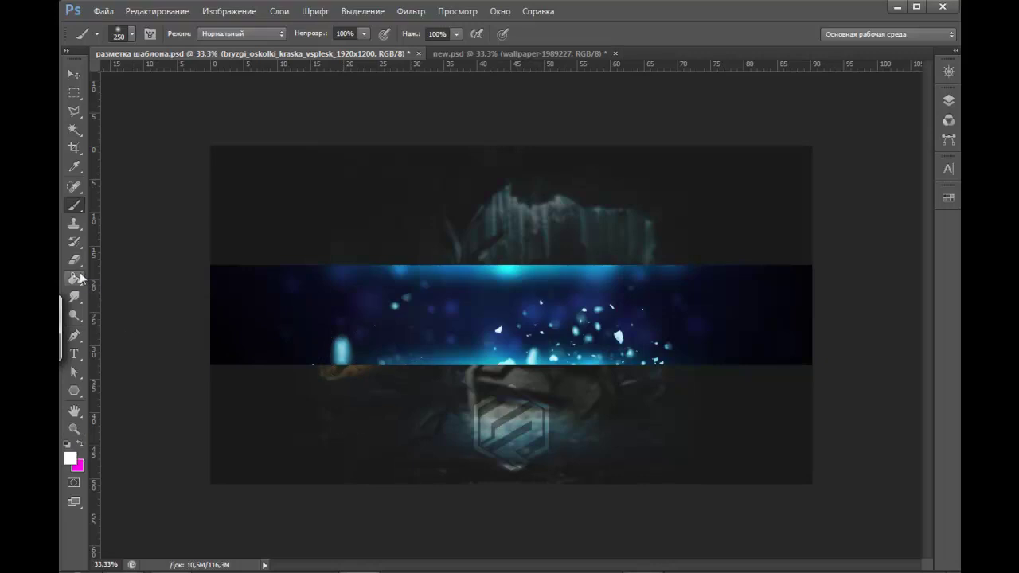
{"action": "key", "text": "e"}
{"action": "left_click_drag", "start_coordinate": [341, 352], "coordinate": [354, 342]}
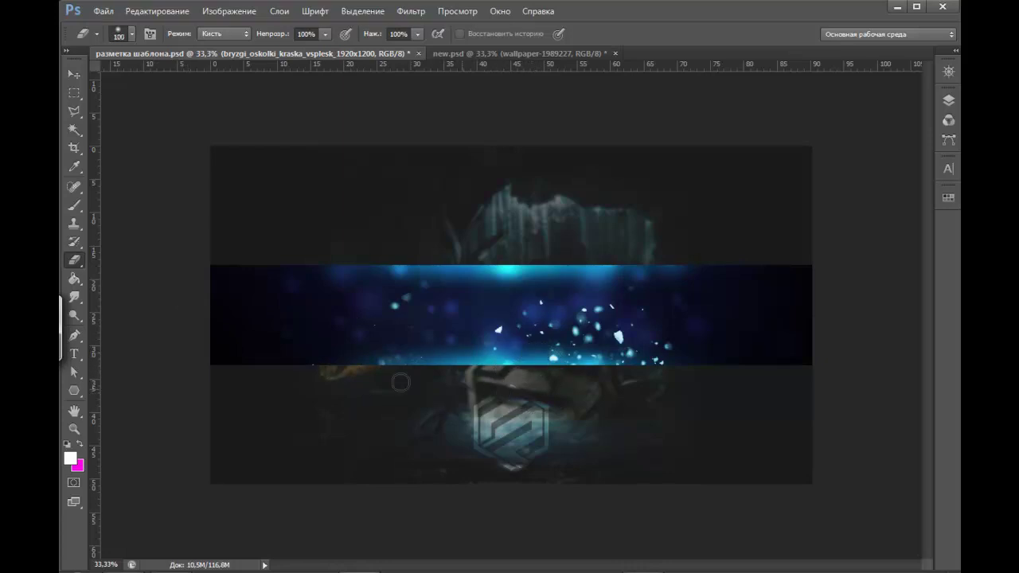
{"action": "left_click_drag", "start_coordinate": [638, 363], "coordinate": [604, 375]}
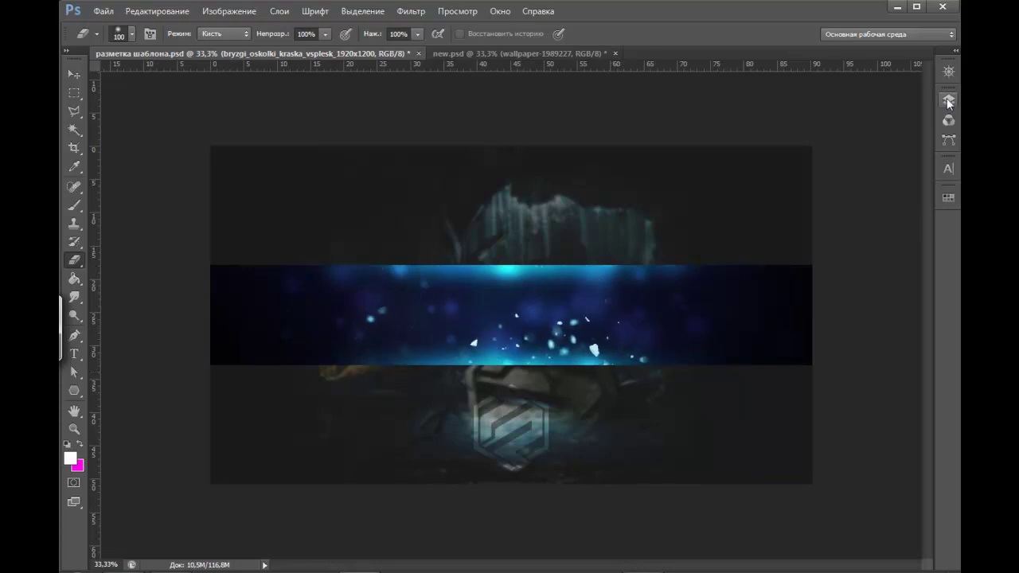
- Test a lower opacity, restore the splash layer to 100%, and duplicate it
{"action": "left_click", "coordinate": [949, 99]}
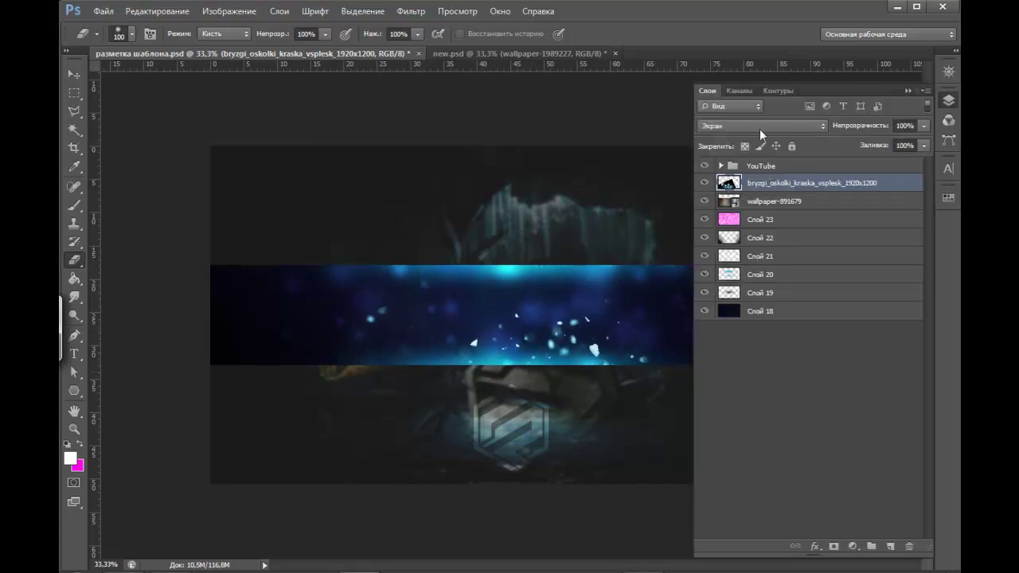
{"action": "left_click_drag", "start_coordinate": [866, 131], "coordinate": [845, 146]}
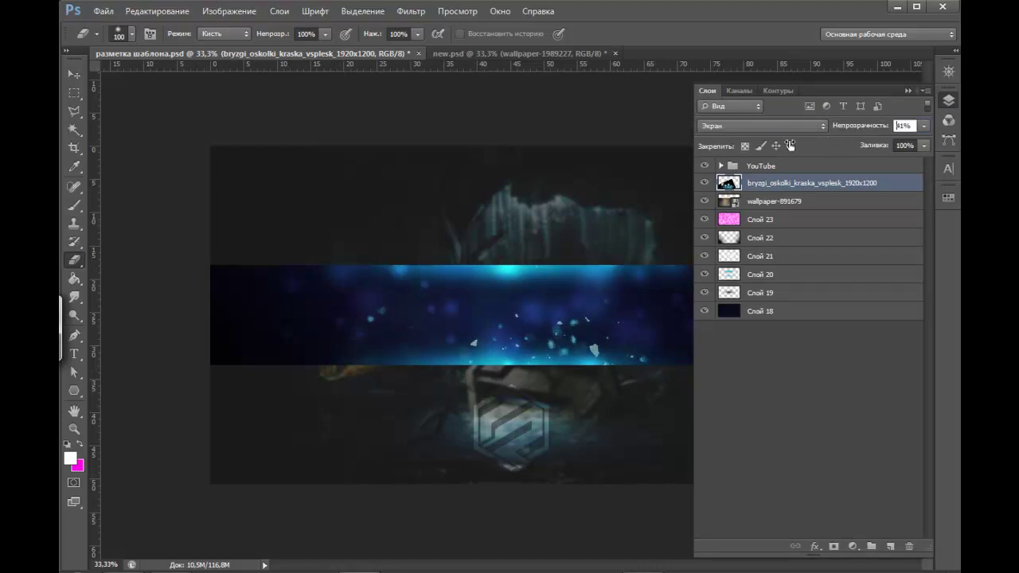
{"action": "left_click_drag", "start_coordinate": [876, 139], "coordinate": [892, 136]}
{"action": "key", "text": "v"}
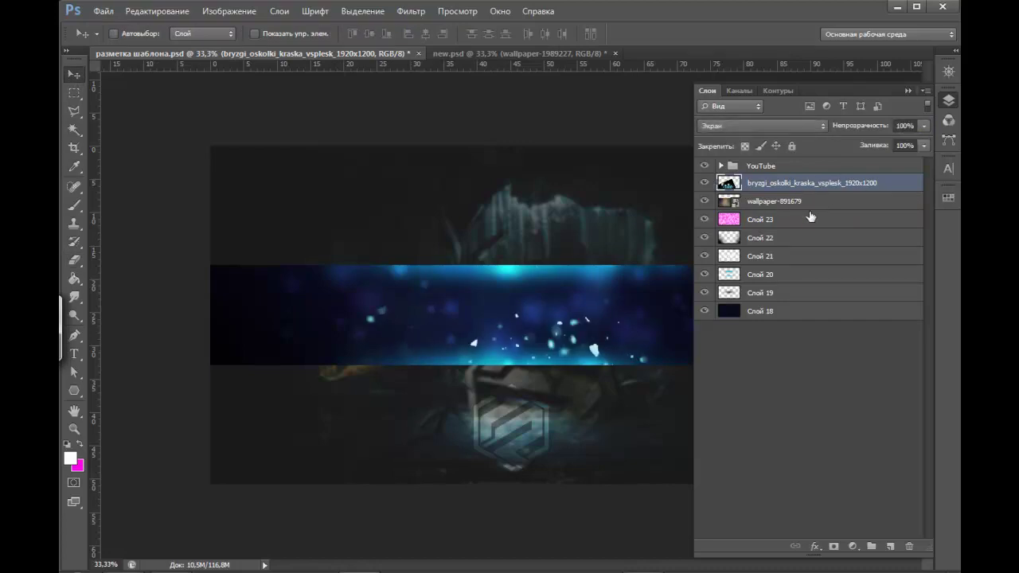
{"action": "right_click", "coordinate": [797, 185]}
{"action": "left_click", "coordinate": [834, 185]}
{"action": "key", "text": "ctrl+j"}
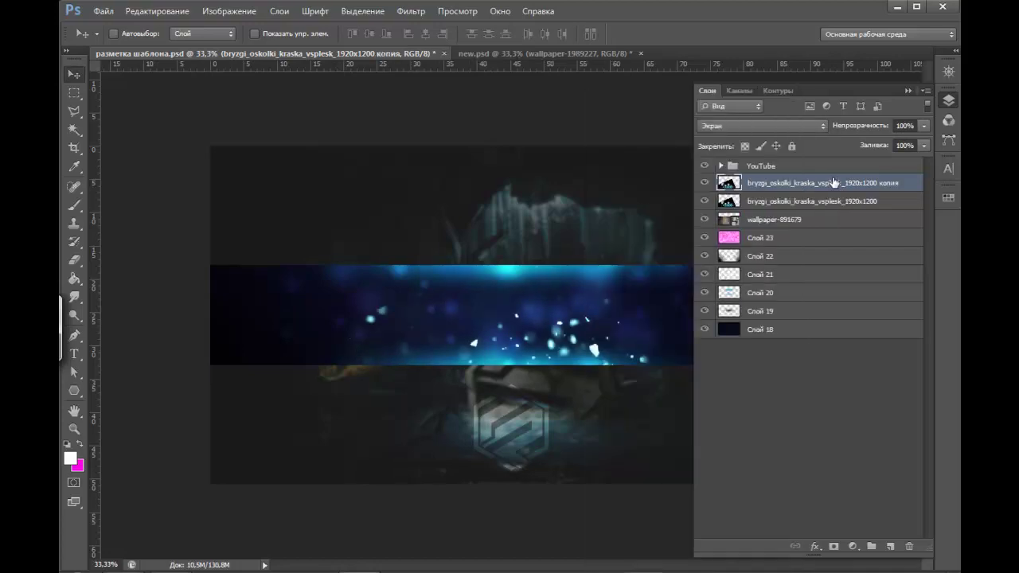
- Gaussian-blur the splash copy at about 16.8 px radius
{"action": "left_click", "coordinate": [411, 11]}
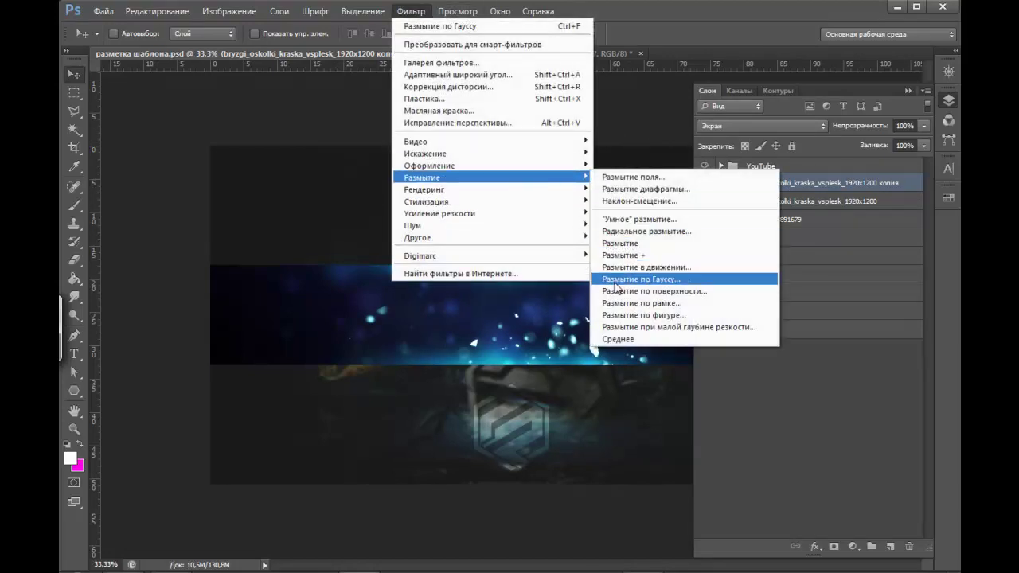
{"action": "mouse_move", "coordinate": [422, 177]}
{"action": "left_click", "coordinate": [617, 280]}
{"action": "mouse_move", "coordinate": [316, 88]}
{"action": "left_mouse_down"}
{"action": "mouse_move", "coordinate": [296, 88]}
{"action": "mouse_move", "coordinate": [343, 87]}
{"action": "left_mouse_up"}
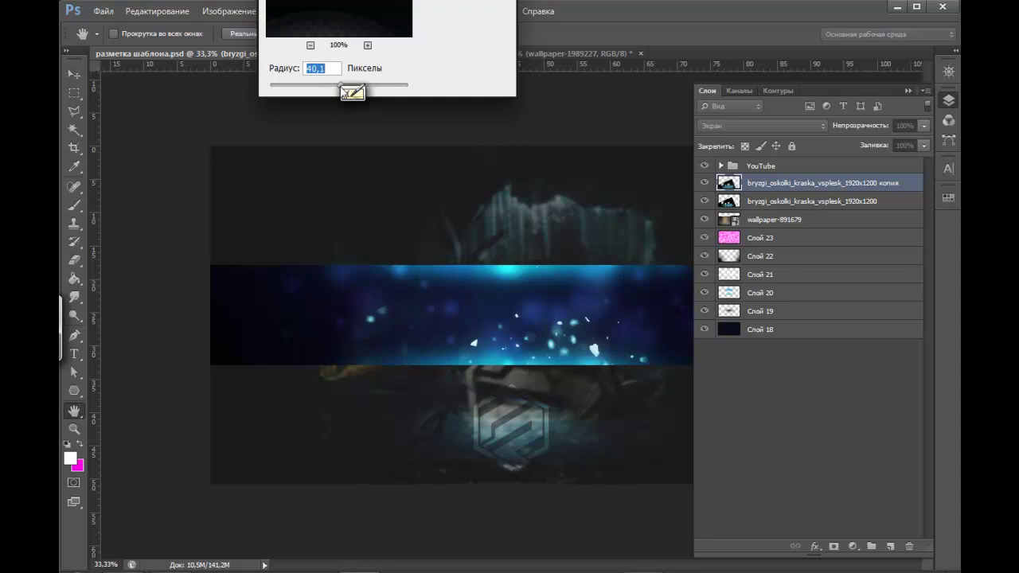
{"action": "left_click", "coordinate": [353, 93]}
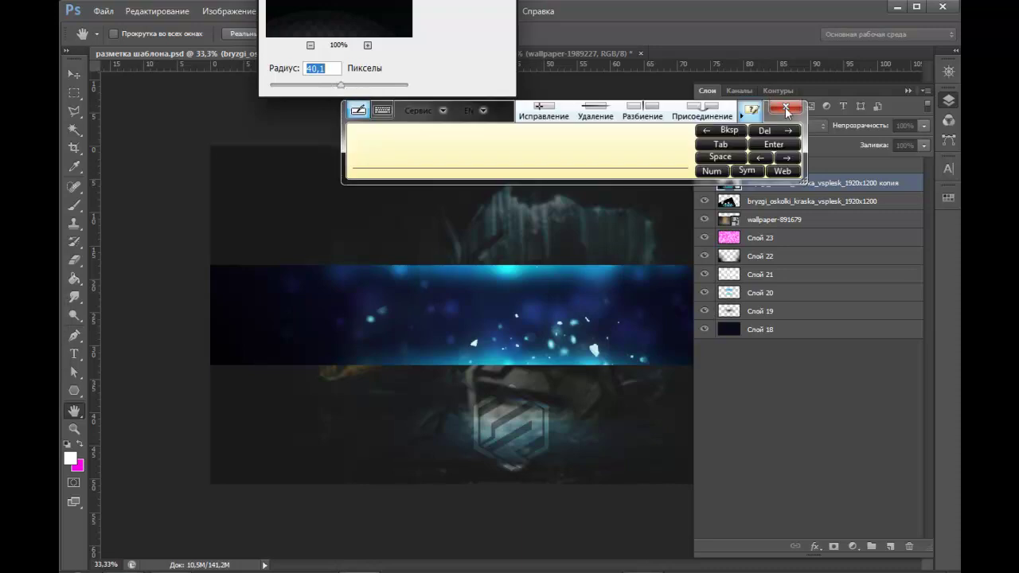
{"action": "left_click", "coordinate": [786, 109]}
{"action": "left_click_drag", "start_coordinate": [342, 89], "coordinate": [329, 91]}
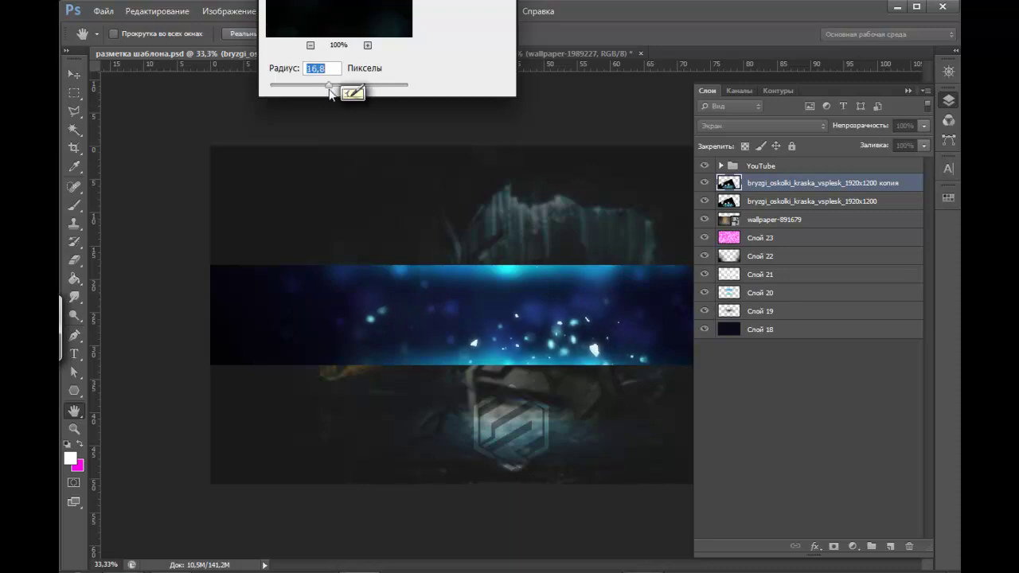
{"action": "key", "text": "Return"}
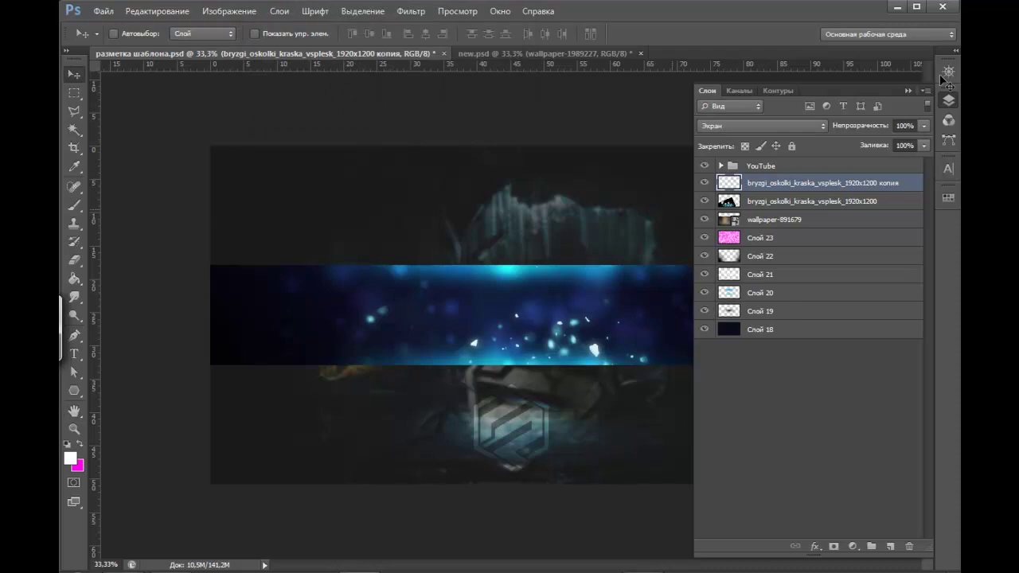
- Nudge the blurred splash copy slightly into place at 50% zoom
{"action": "left_click", "coordinate": [909, 90]}
{"action": "key", "text": "ctrl+plus"}
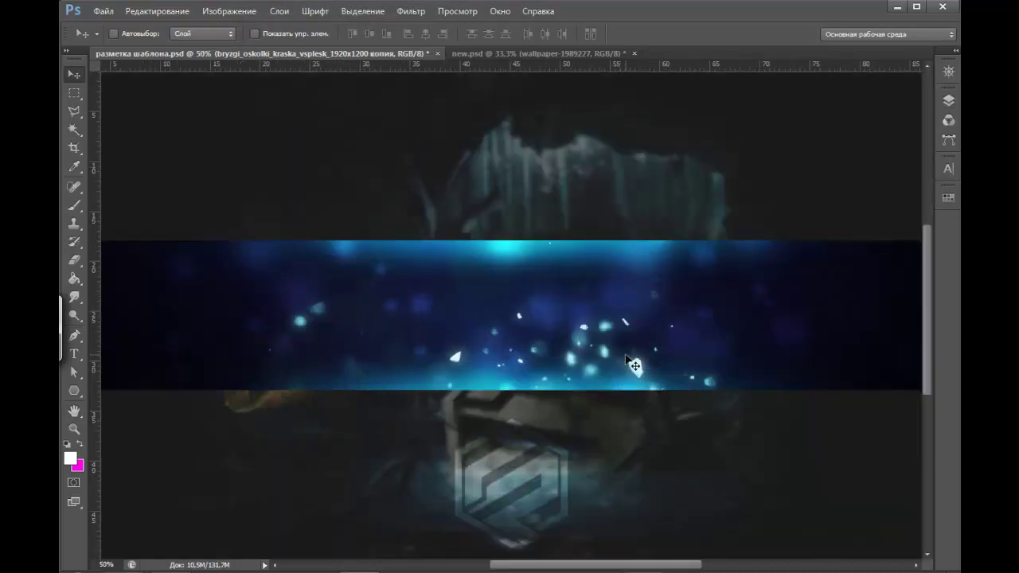
{"action": "left_click_drag", "start_coordinate": [603, 364], "coordinate": [617, 350]}
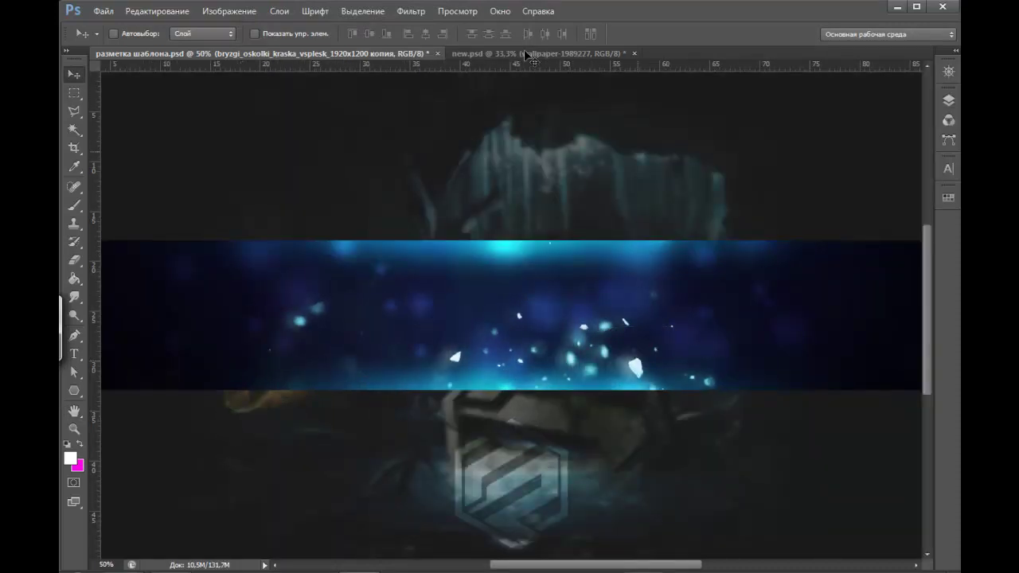
{"action": "key", "text": "ctrl+minus"}
- Alt-drag a copy of the original splash layer, rotate it about 10° and shift it 62 px right
{"action": "left_click", "coordinate": [948, 100]}
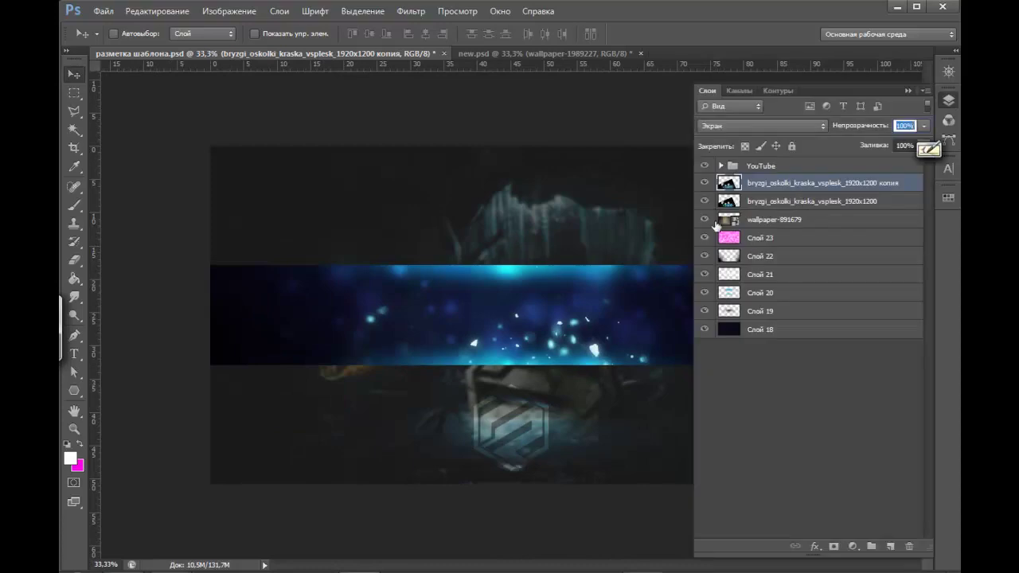
{"action": "left_click", "coordinate": [705, 183]}
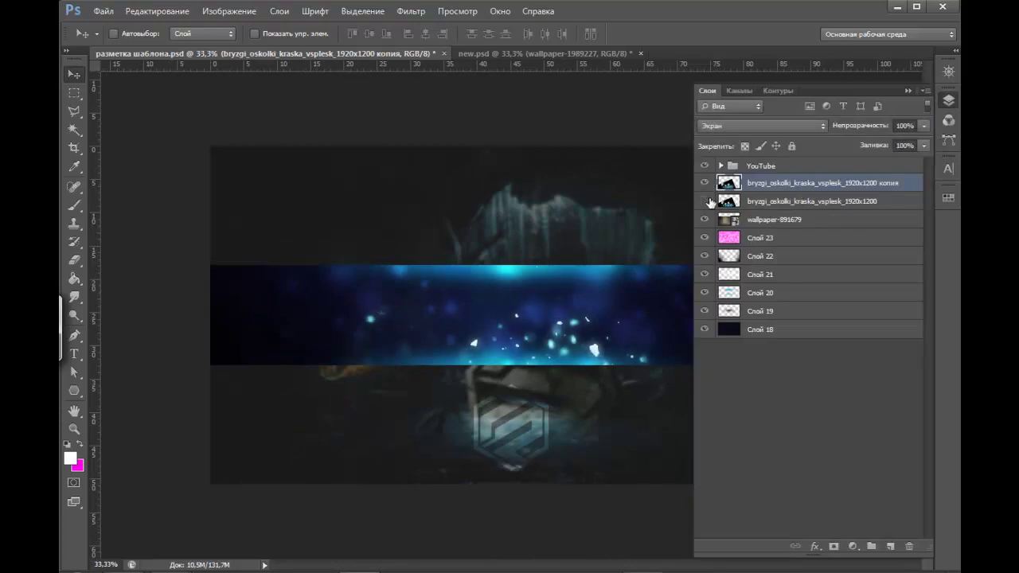
{"action": "left_click", "coordinate": [711, 201]}
{"action": "key", "text": "ctrl+plus"}
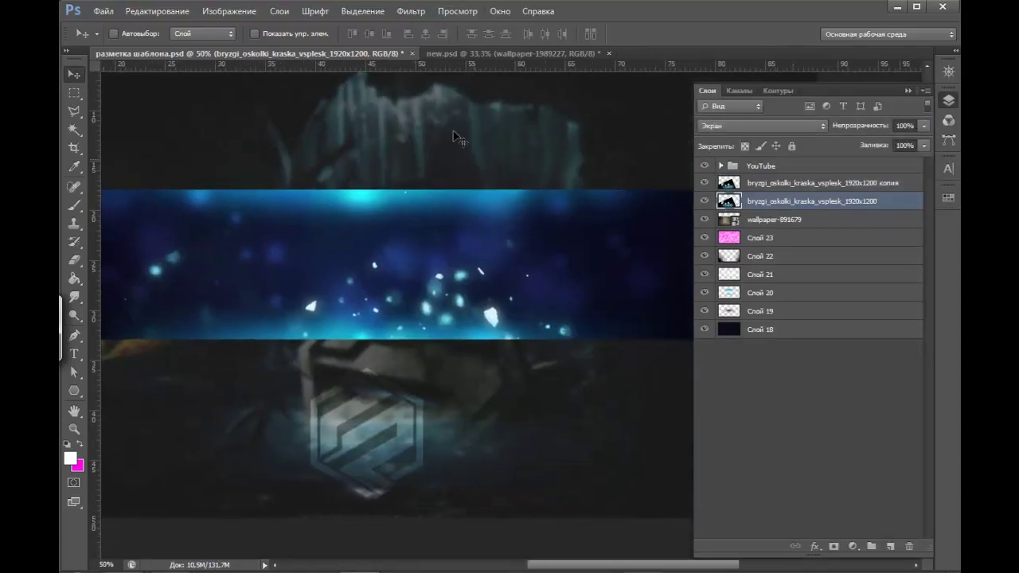
{"action": "mouse_move", "coordinate": [420, 281]}
{"action": "left_mouse_down"}
{"action": "mouse_move", "coordinate": [482, 293]}
{"action": "mouse_move", "coordinate": [332, 346]}
{"action": "left_mouse_up"}
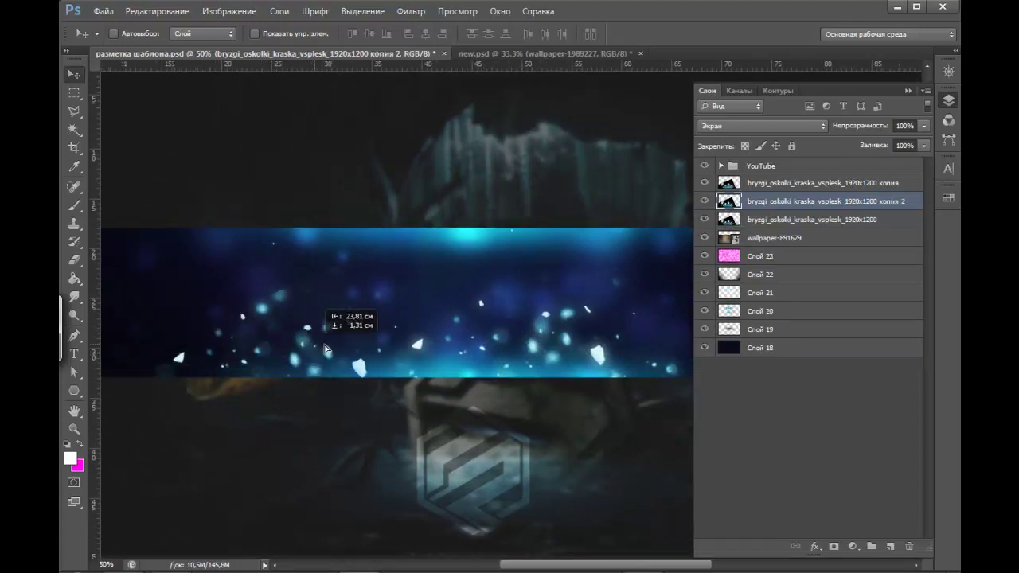
{"action": "key", "text": "ctrl+t"}
{"action": "left_click_drag", "start_coordinate": [607, 221], "coordinate": [630, 246]}
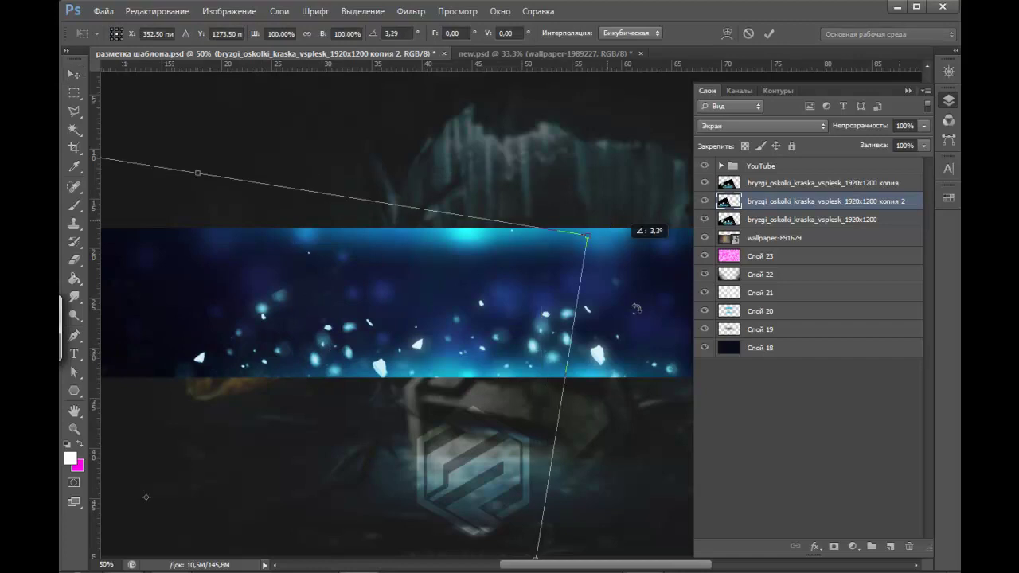
{"action": "left_click_drag", "start_coordinate": [397, 344], "coordinate": [445, 343]}
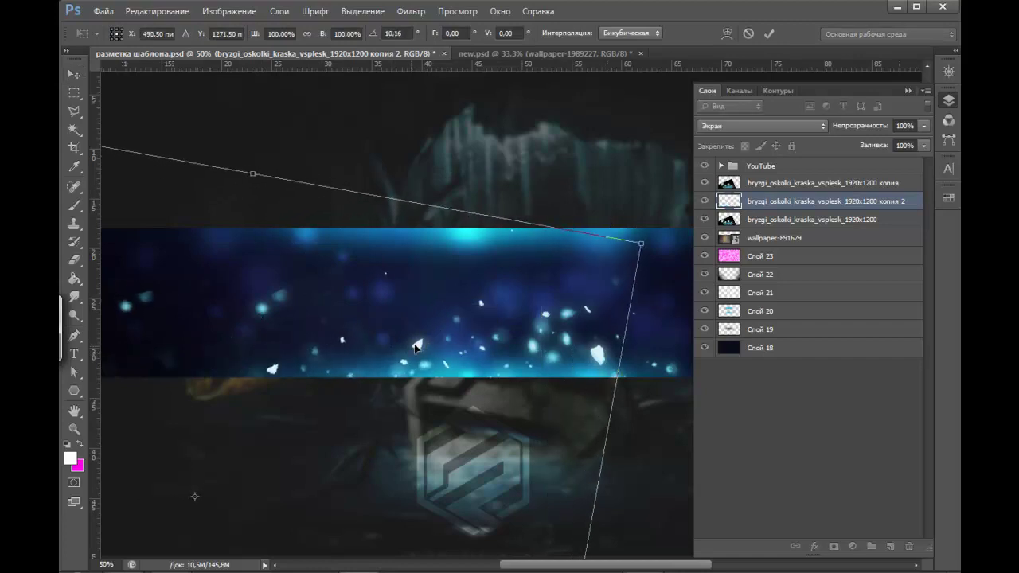
{"action": "key", "text": "Return"}
{"action": "key", "text": "Return"}
- Switch to the Eraser and pan across the banner
{"action": "scroll", "coordinate": [378, 328], "scroll_direction": "left", "scroll_amount": 3}
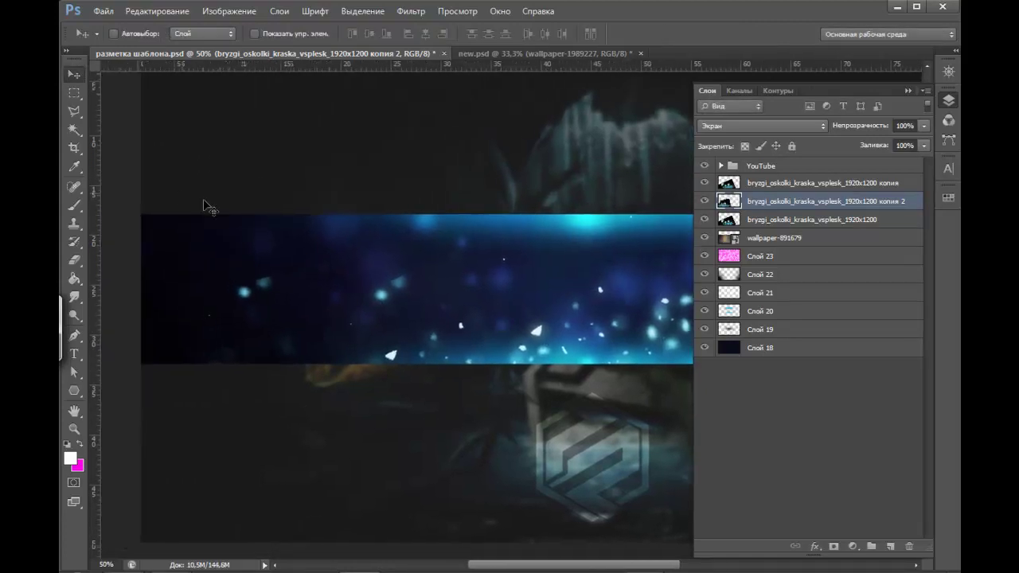
{"action": "left_click", "coordinate": [74, 259]}
{"action": "mouse_move", "coordinate": [414, 292]}
{"action": "left_mouse_down"}
{"action": "mouse_move", "coordinate": [304, 294]}
{"action": "mouse_move", "coordinate": [313, 291]}
{"action": "left_mouse_up"}
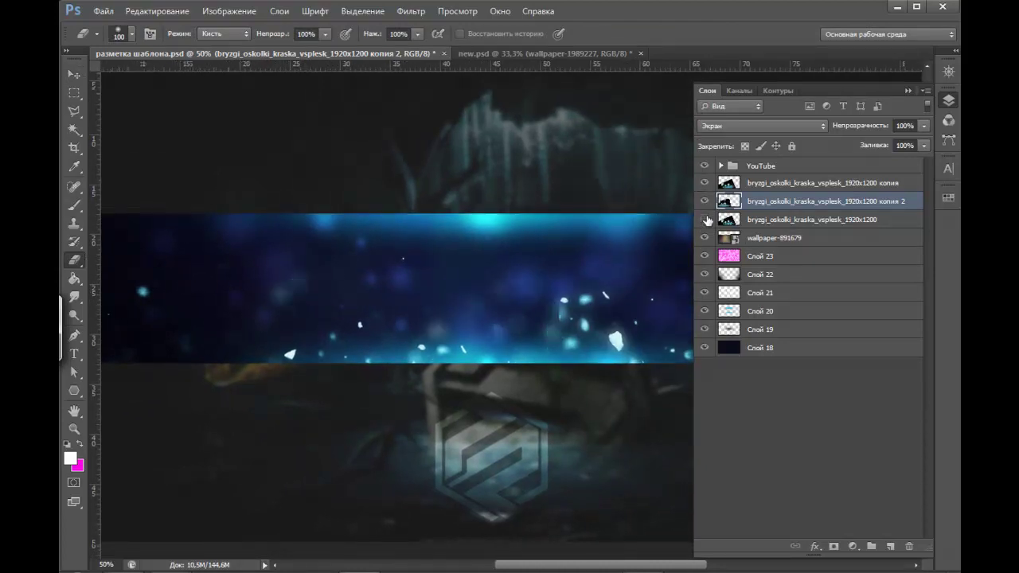
- Erase the pale bluish blob from the original splash layer, working at 100% zoom
{"action": "left_click", "coordinate": [732, 219]}
{"action": "scroll", "coordinate": [362, 179], "scroll_direction": "up", "scroll_amount": 1}
{"action": "key", "text": "ctrl+plus"}
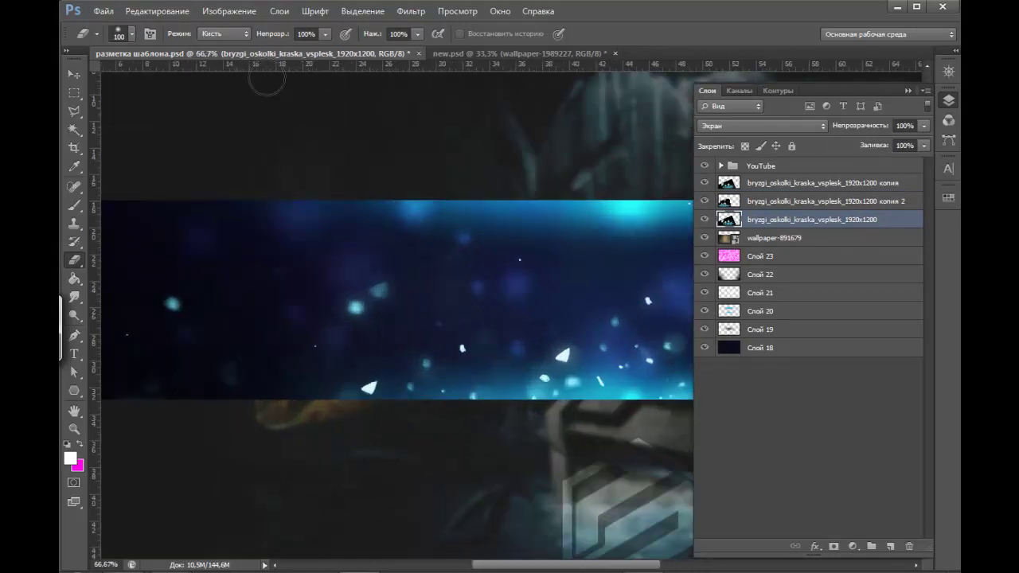
{"action": "key", "text": "ctrl+plus"}
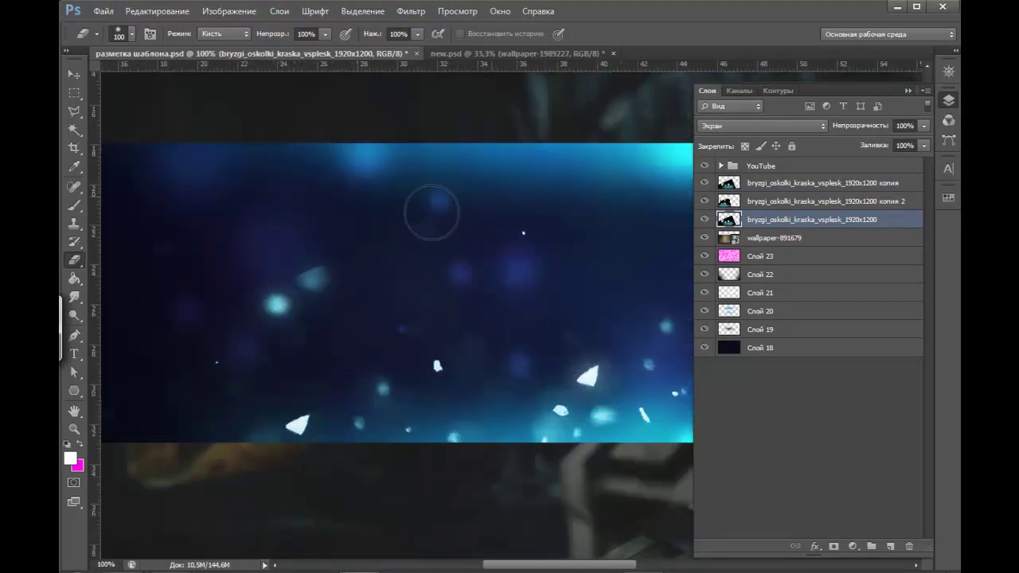
{"action": "left_click_drag", "start_coordinate": [307, 269], "coordinate": [311, 273]}
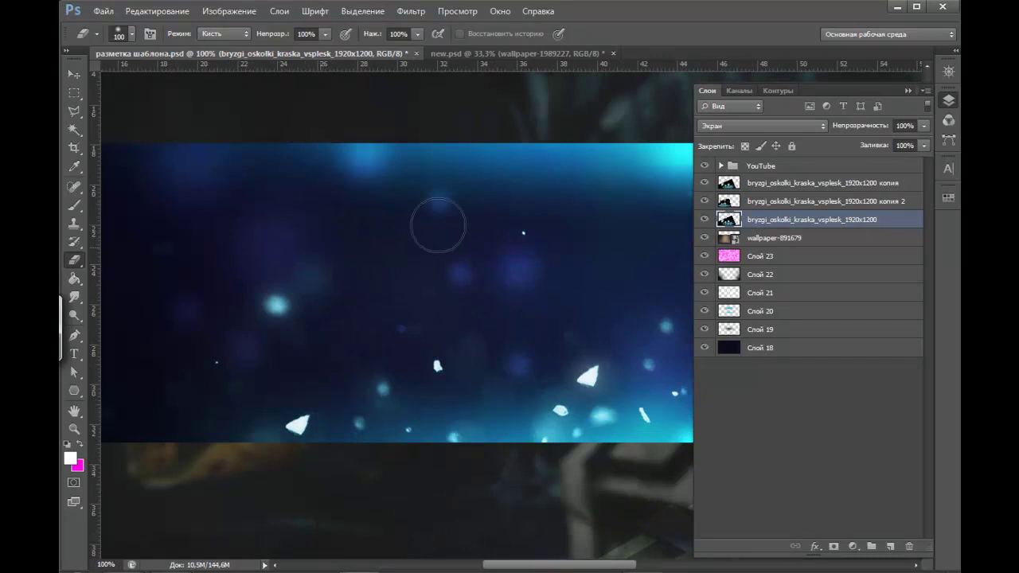
{"action": "left_click_drag", "start_coordinate": [136, 327], "coordinate": [359, 279]}
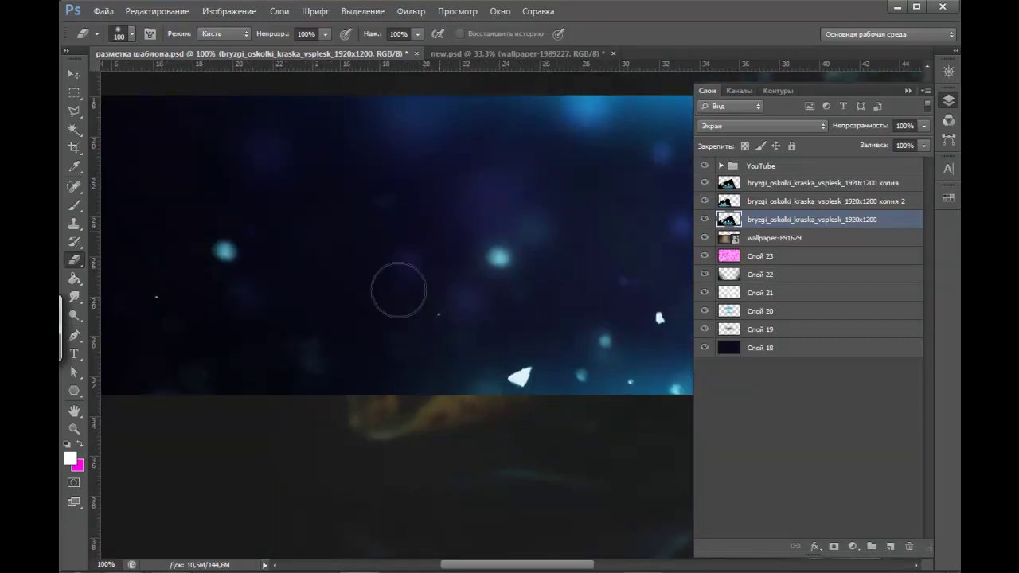
{"action": "left_click_drag", "start_coordinate": [524, 253], "coordinate": [517, 351]}
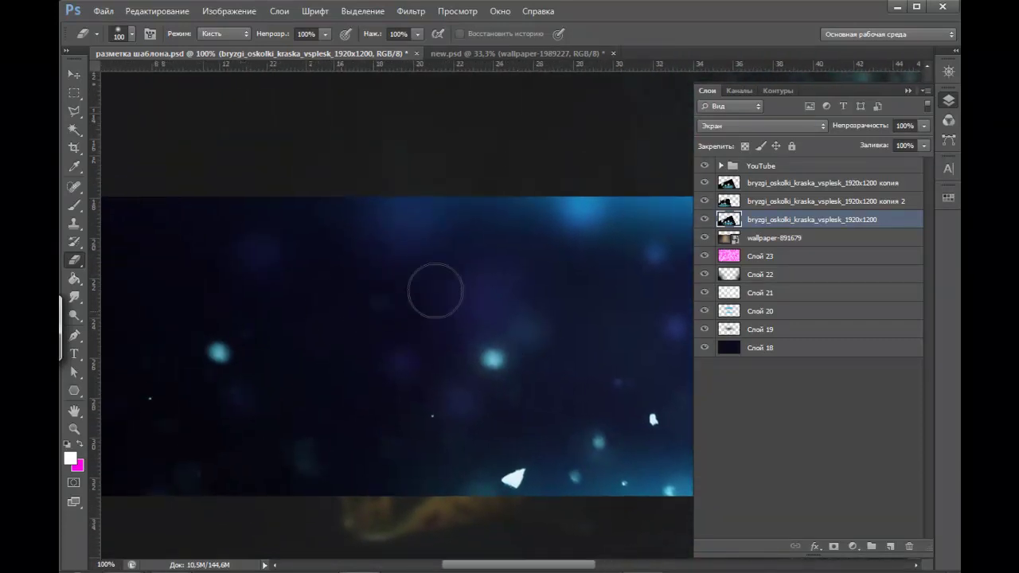
{"action": "left_click_drag", "start_coordinate": [458, 244], "coordinate": [338, 256]}
{"action": "key", "text": "ctrl+minus"}
{"action": "key", "text": "ctrl+minus"}
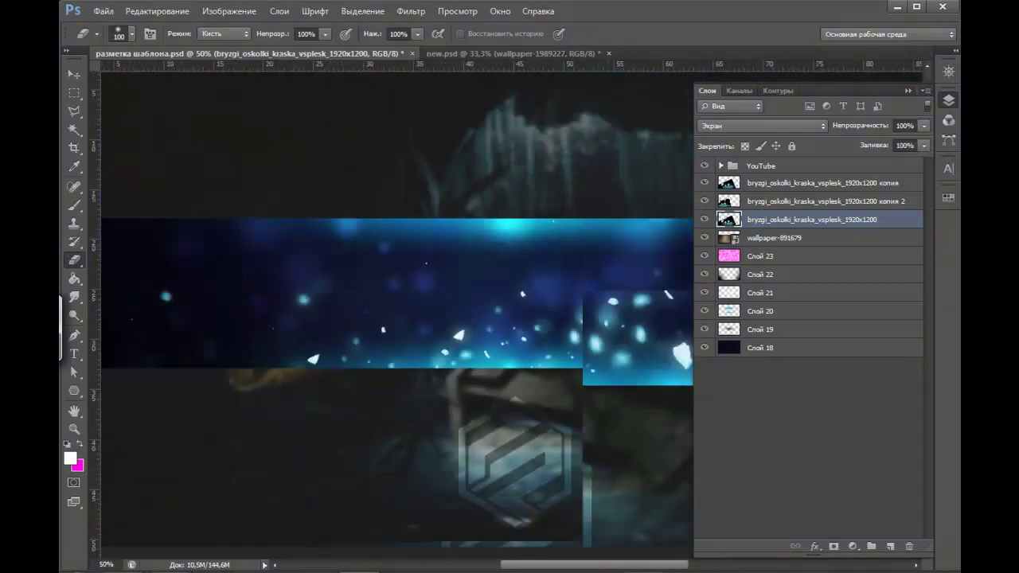
{"action": "key", "text": "ctrl+minus"}
{"action": "key", "text": "ctrl+plus"}
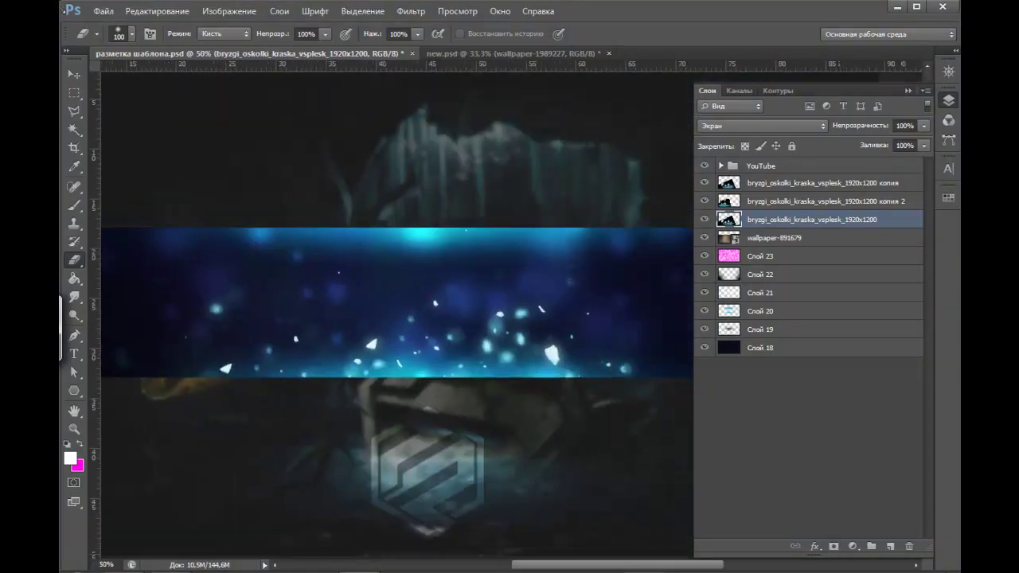
- Shift the original splash shards about 4.8 cm down and to the right
{"action": "left_click", "coordinate": [75, 75]}
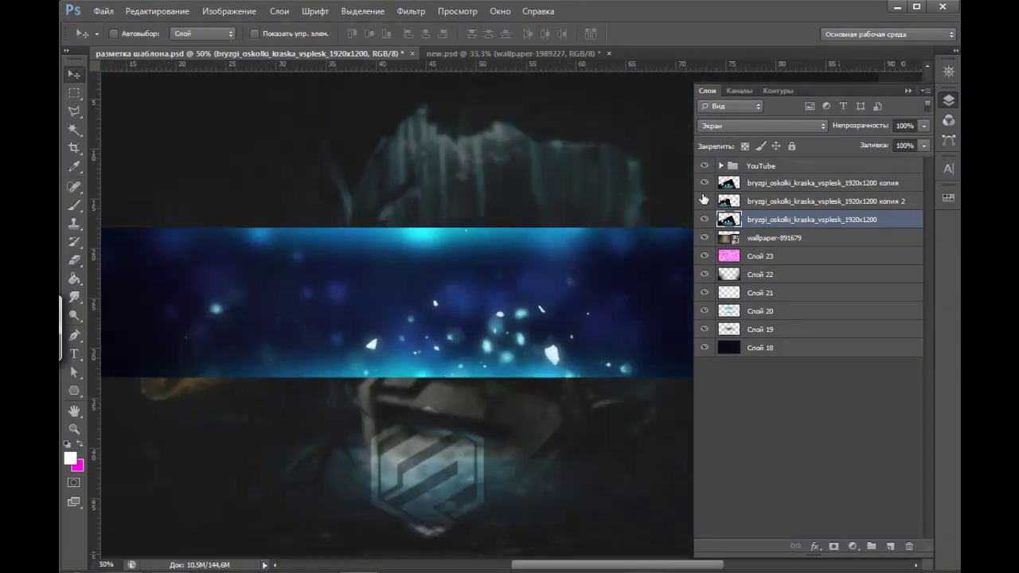
{"action": "left_click", "coordinate": [737, 219]}
{"action": "left_click_drag", "start_coordinate": [504, 362], "coordinate": [561, 392]}
- Duplicate the splash layer, flip the copy vertically and move it up
{"action": "key", "text": "ctrl+minus"}
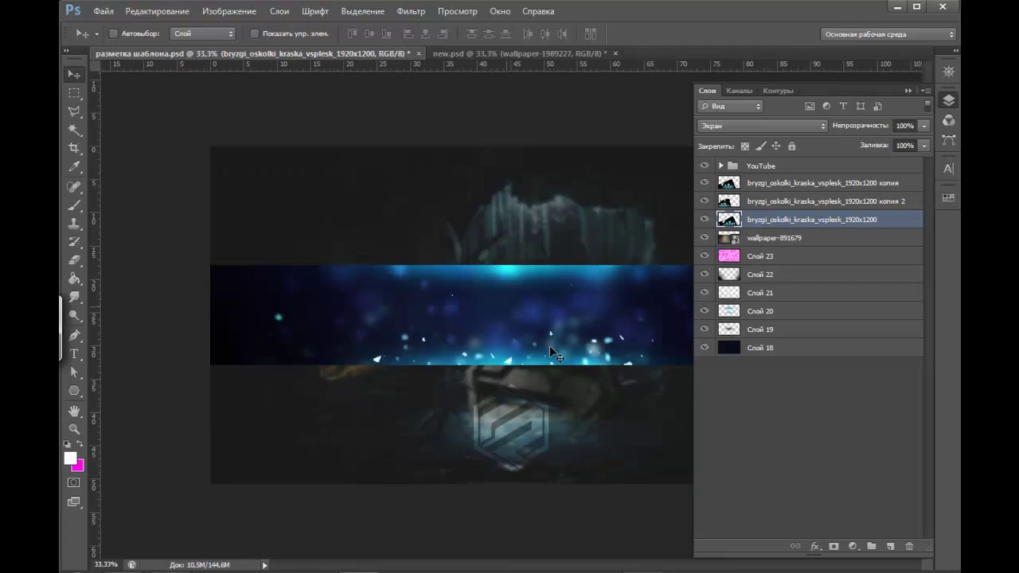
{"action": "left_click", "coordinate": [704, 219]}
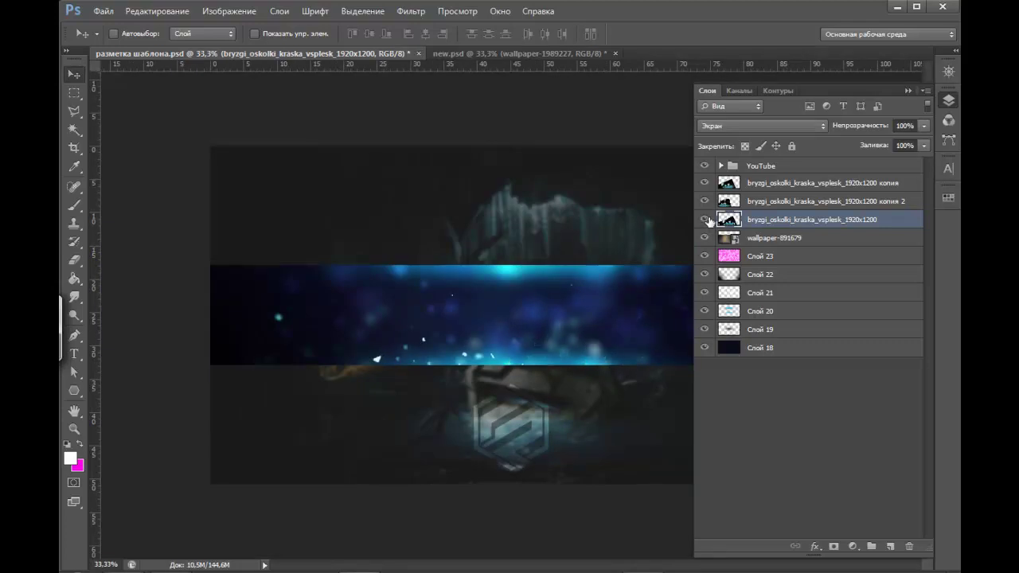
{"action": "key", "text": "ctrl+j"}
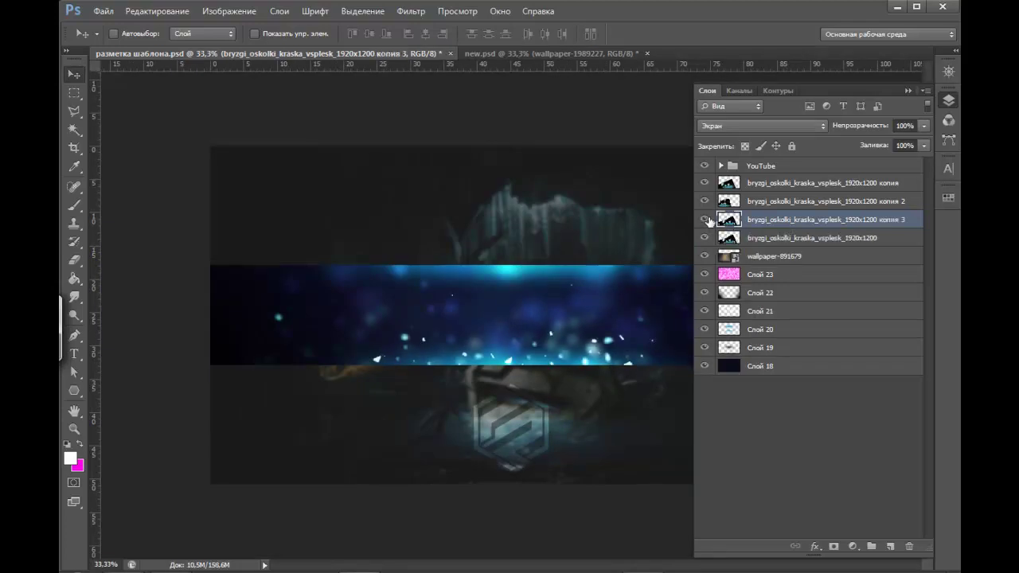
{"action": "key", "text": "ctrl+t"}
{"action": "right_click", "coordinate": [583, 319]}
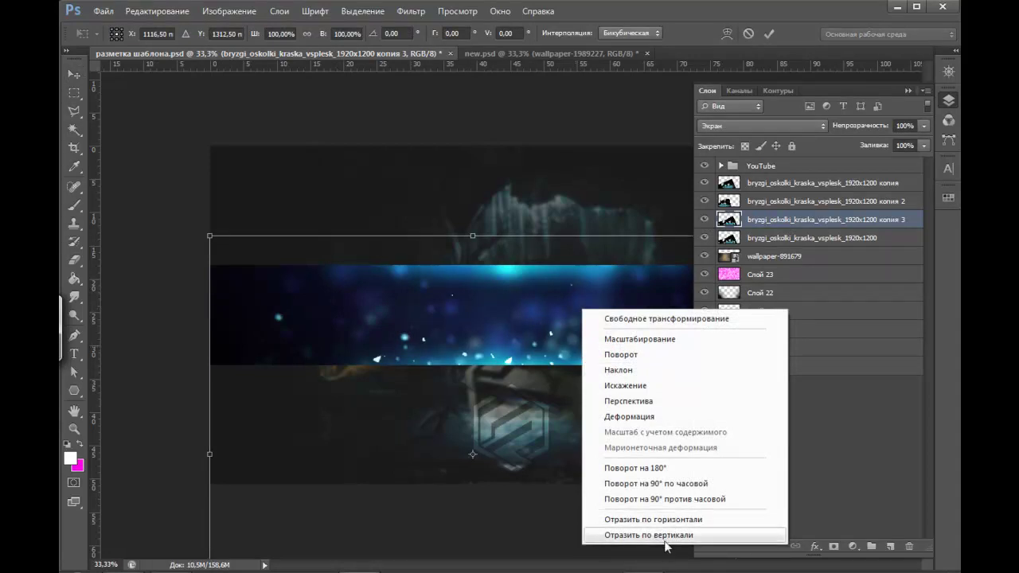
{"action": "left_click", "coordinate": [648, 536]}
{"action": "mouse_move", "coordinate": [494, 402]}
{"action": "left_mouse_down"}
{"action": "mouse_move", "coordinate": [526, 232]}
{"action": "mouse_move", "coordinate": [299, 252]}
{"action": "left_mouse_up"}
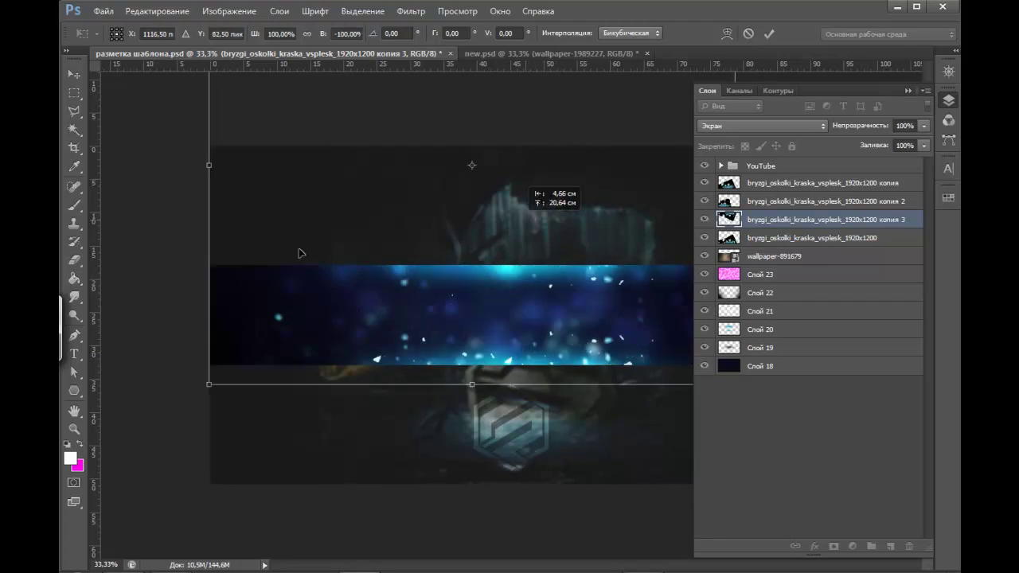
- Flip the copy horizontally, rotate it to about -166° and commit the transform
{"action": "left_click_drag", "start_coordinate": [100, 203], "coordinate": [140, 199]}
{"action": "right_click", "coordinate": [526, 253]}
{"action": "left_click", "coordinate": [620, 462]}
{"action": "left_click_drag", "start_coordinate": [543, 339], "coordinate": [565, 287]}
{"action": "left_click_drag", "start_coordinate": [215, 319], "coordinate": [203, 174]}
{"action": "mouse_move", "coordinate": [553, 284]}
{"action": "left_mouse_down"}
{"action": "mouse_move", "coordinate": [525, 307]}
{"action": "mouse_move", "coordinate": [555, 314]}
{"action": "left_mouse_up"}
{"action": "key", "text": "Return"}
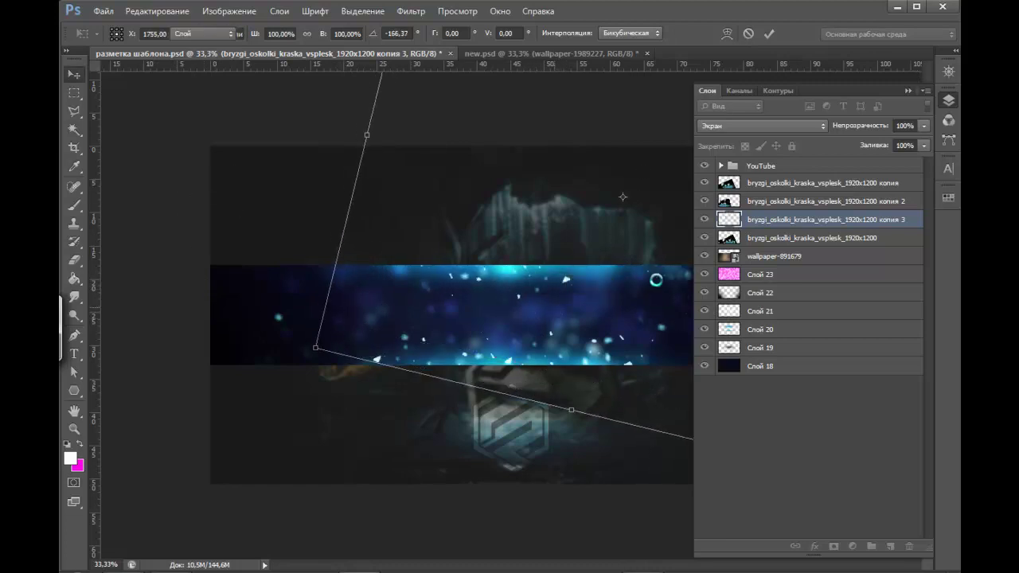
- With a size-400 eraser at 50% zoom, erase glow on splash копия 3 and копия 2
{"action": "left_click", "coordinate": [908, 91]}
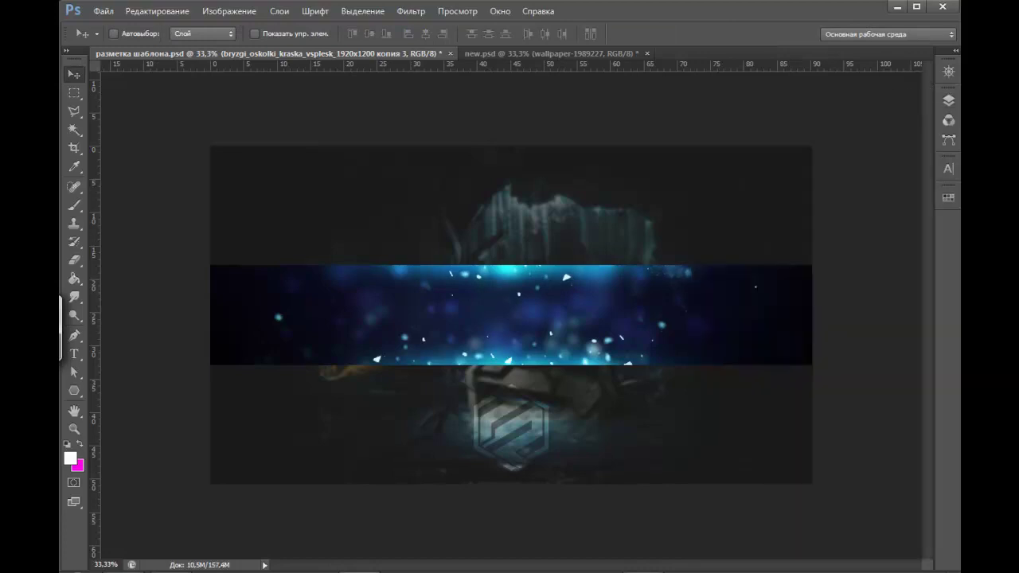
{"action": "key", "text": "ctrl+plus"}
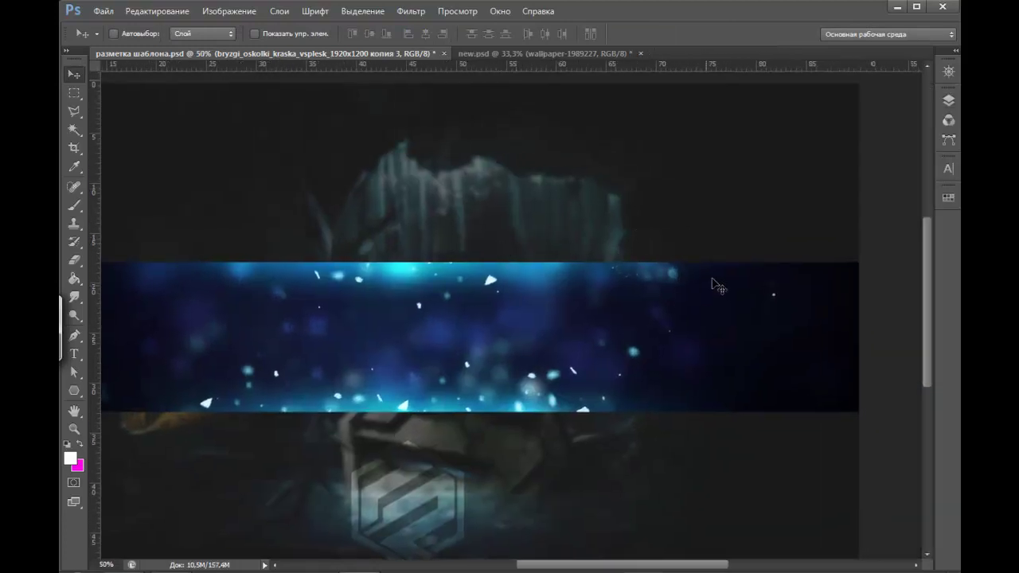
{"action": "left_click", "coordinate": [74, 259]}
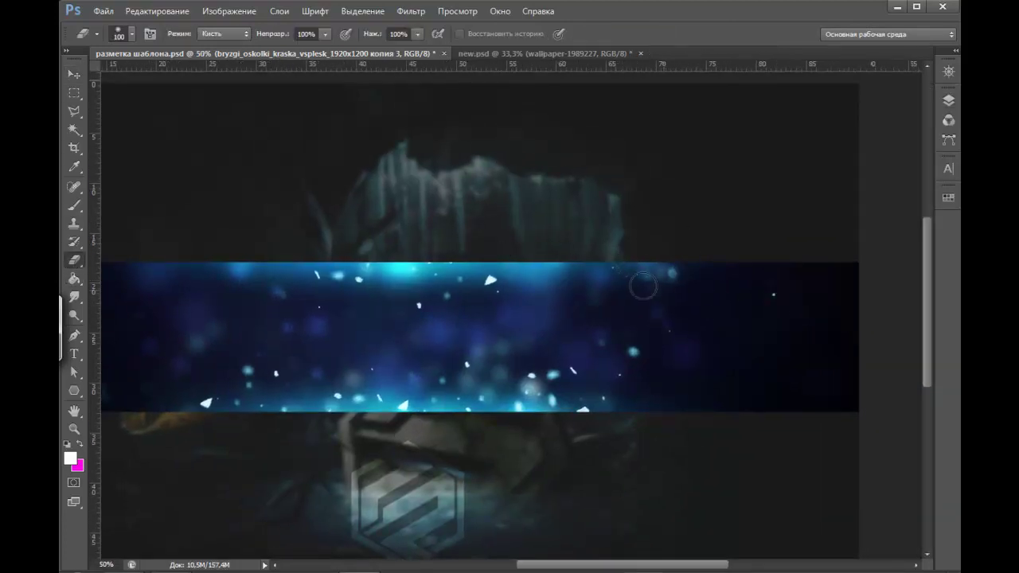
{"action": "key", "text": "bracketright"}
{"action": "key", "text": "bracketright"}
{"action": "key", "text": "bracketright"}
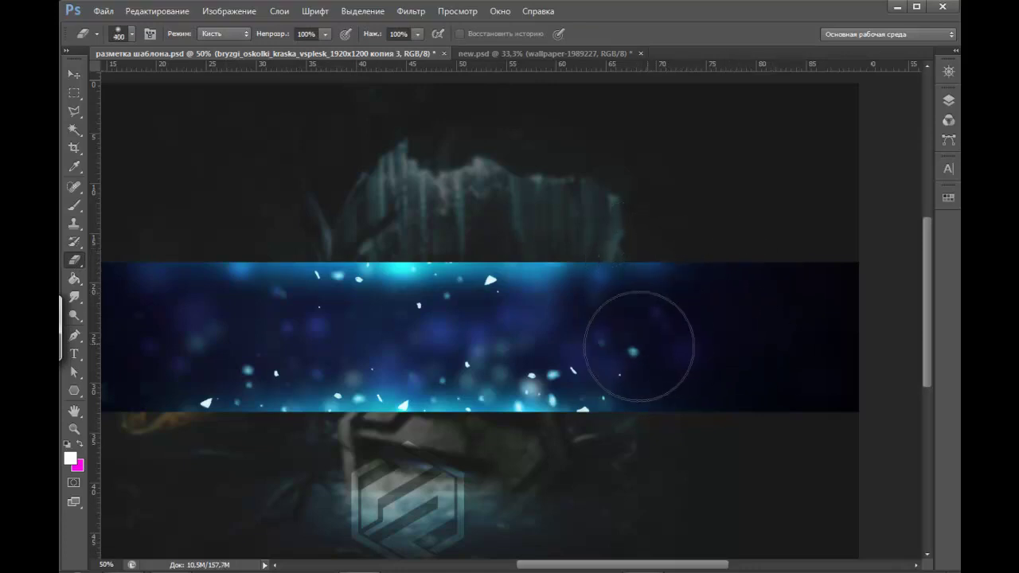
{"action": "key", "text": "space"}
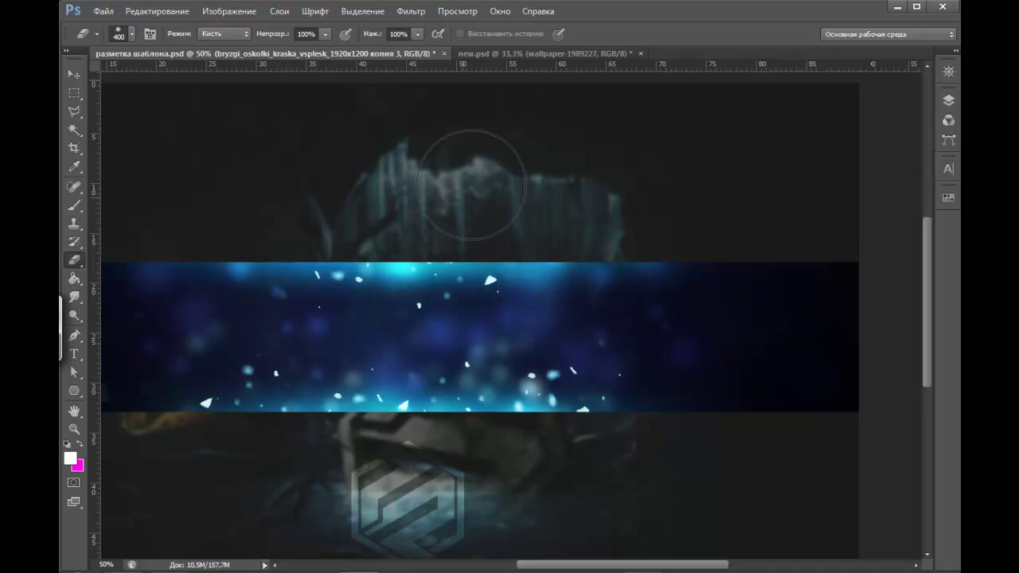
{"action": "key", "text": "ctrl+minus"}
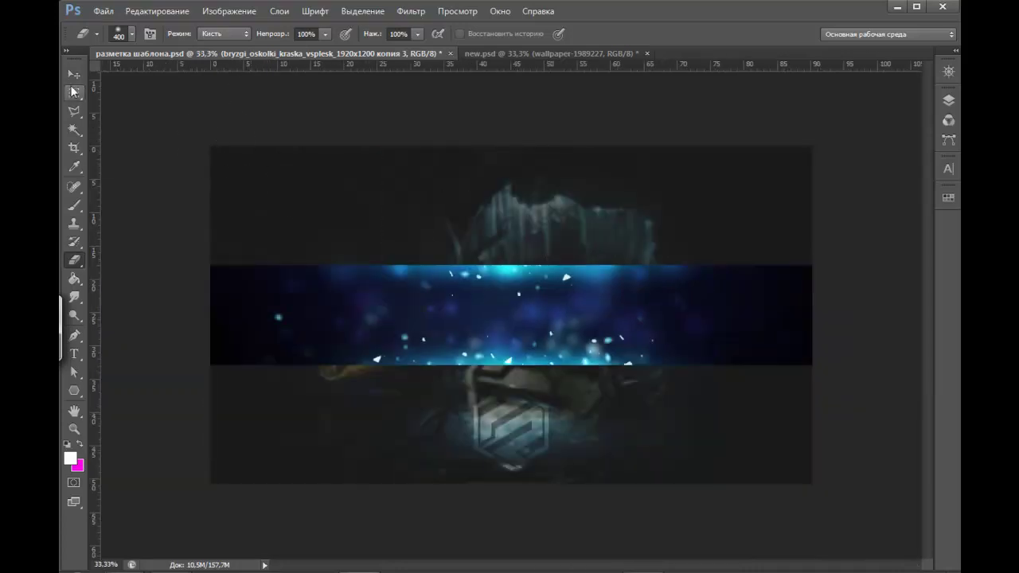
{"action": "left_click", "coordinate": [73, 74]}
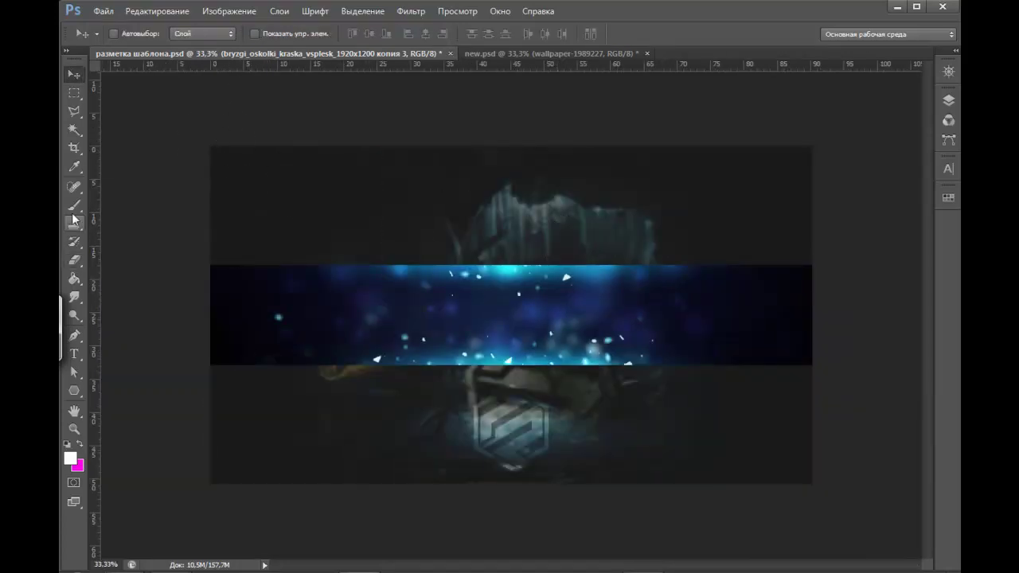
{"action": "left_click", "coordinate": [74, 260]}
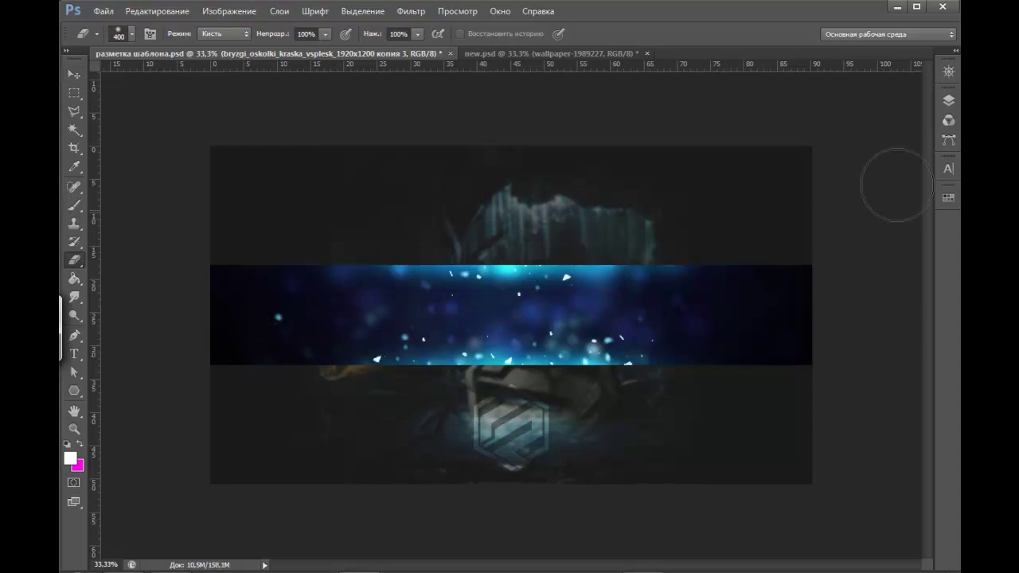
{"action": "left_click", "coordinate": [948, 100]}
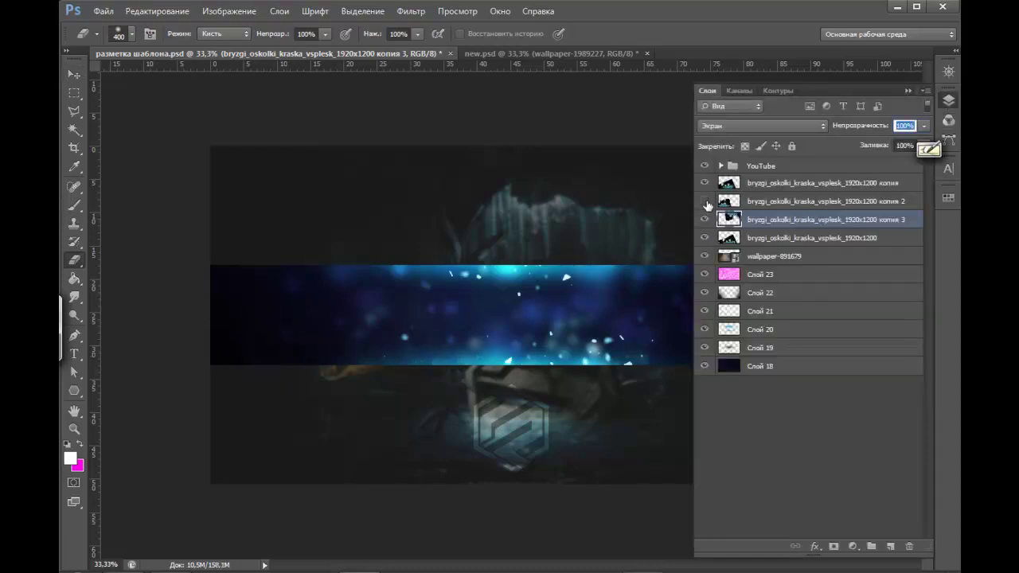
{"action": "left_click", "coordinate": [739, 204]}
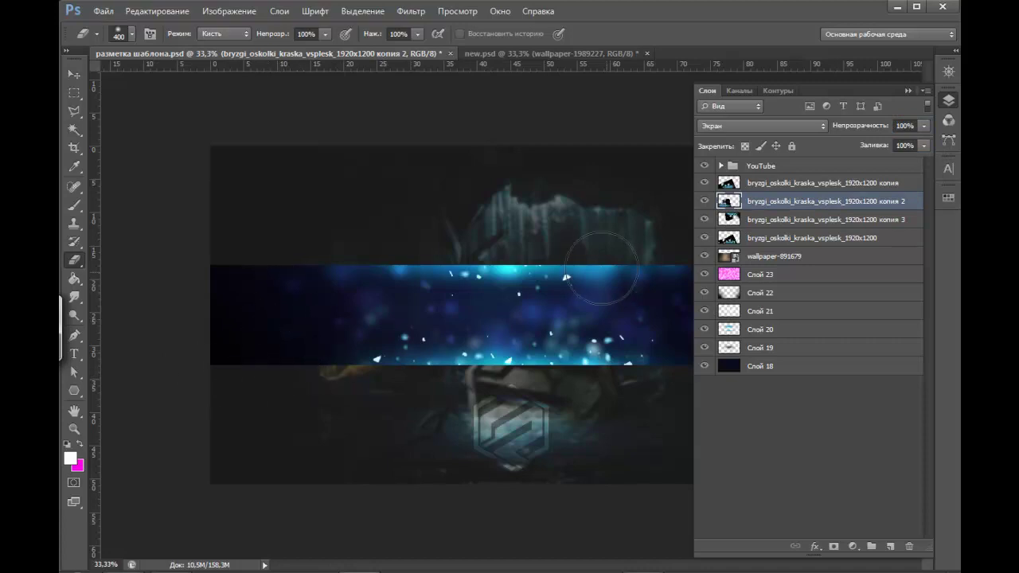
{"action": "left_click", "coordinate": [71, 74]}
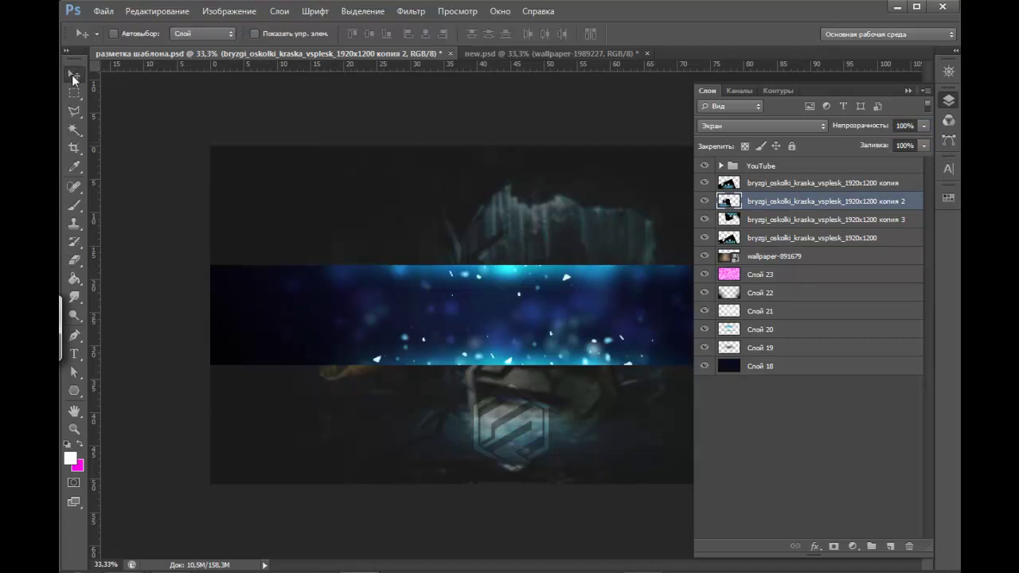
- Save the banner as 'разметка шаблона.psd' on the Desktop, confirming PSD compatibility
{"action": "left_click", "coordinate": [909, 91]}
{"action": "left_click", "coordinate": [103, 11]}
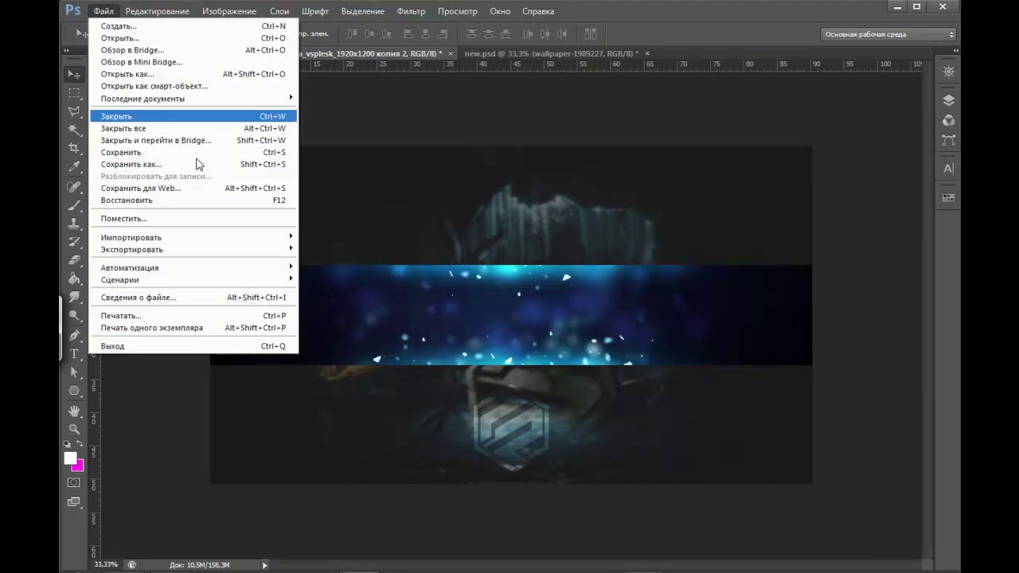
{"action": "left_click", "coordinate": [176, 170]}
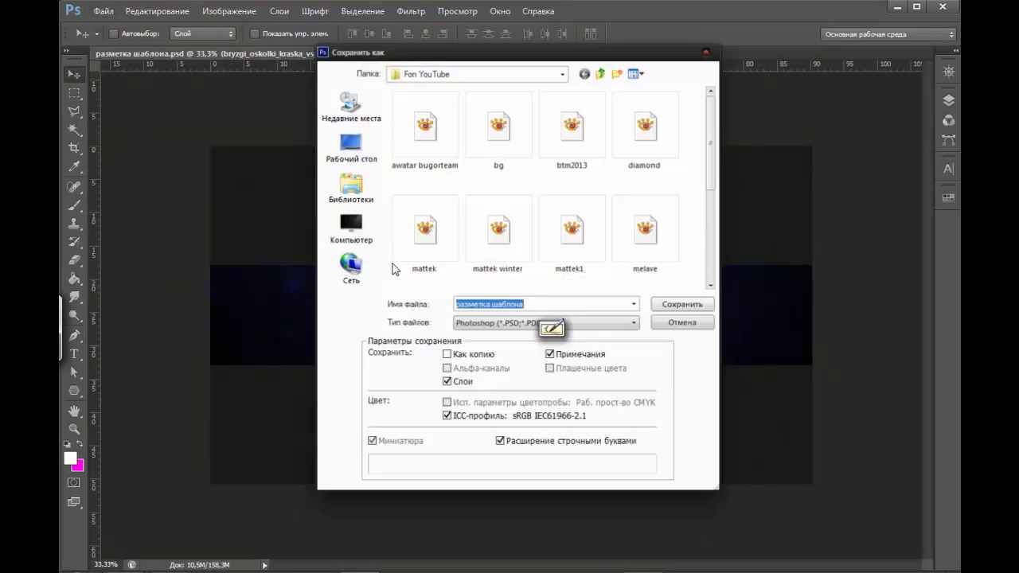
{"action": "left_click", "coordinate": [586, 325]}
{"action": "left_click", "coordinate": [503, 307]}
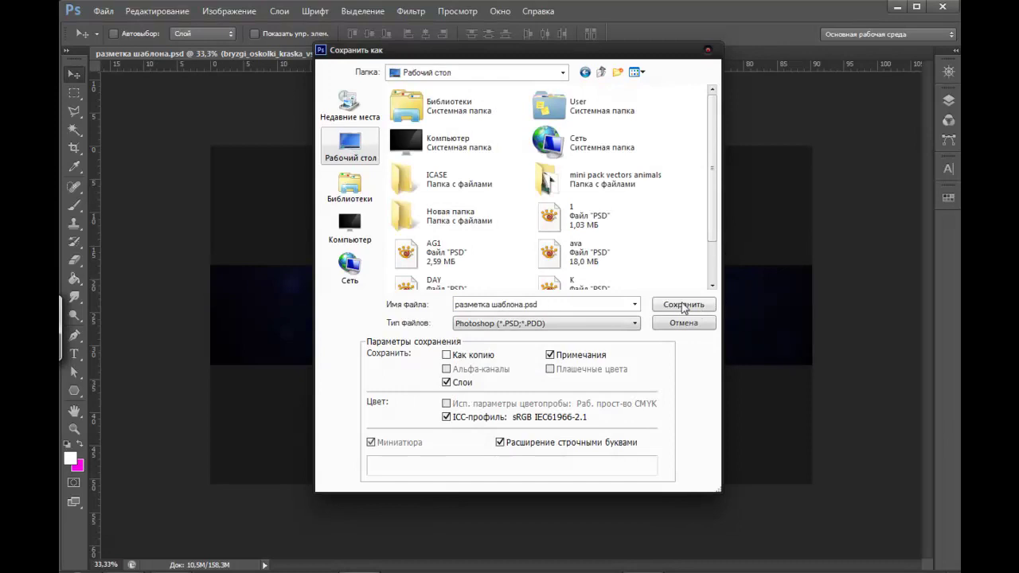
{"action": "left_click", "coordinate": [683, 306]}
{"action": "left_click", "coordinate": [701, 68]}
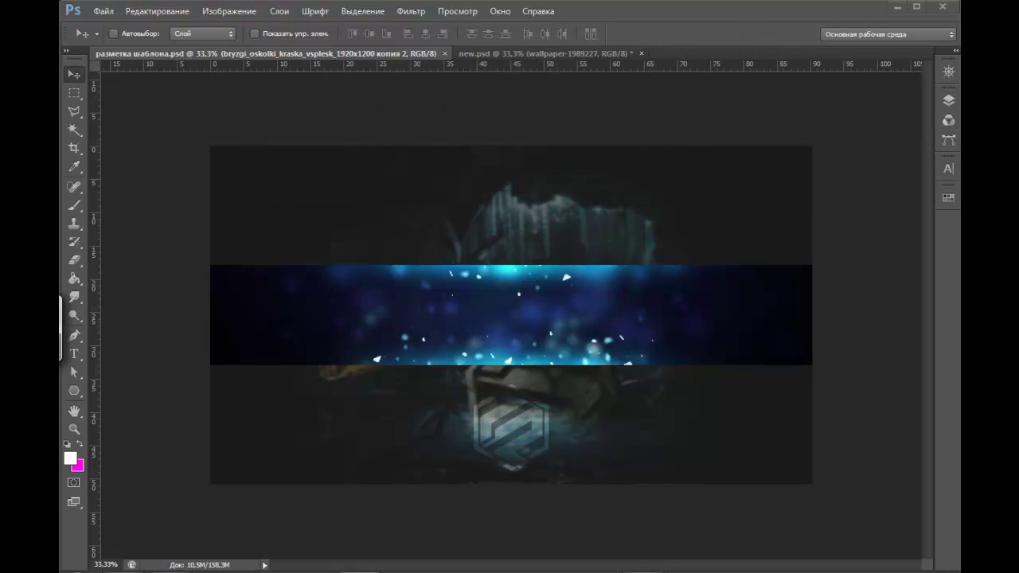
- Add empty layer Слой 24 above the top splash copy and reopen the Новая папка folder
{"action": "left_click", "coordinate": [949, 100]}
{"action": "left_click", "coordinate": [705, 183]}
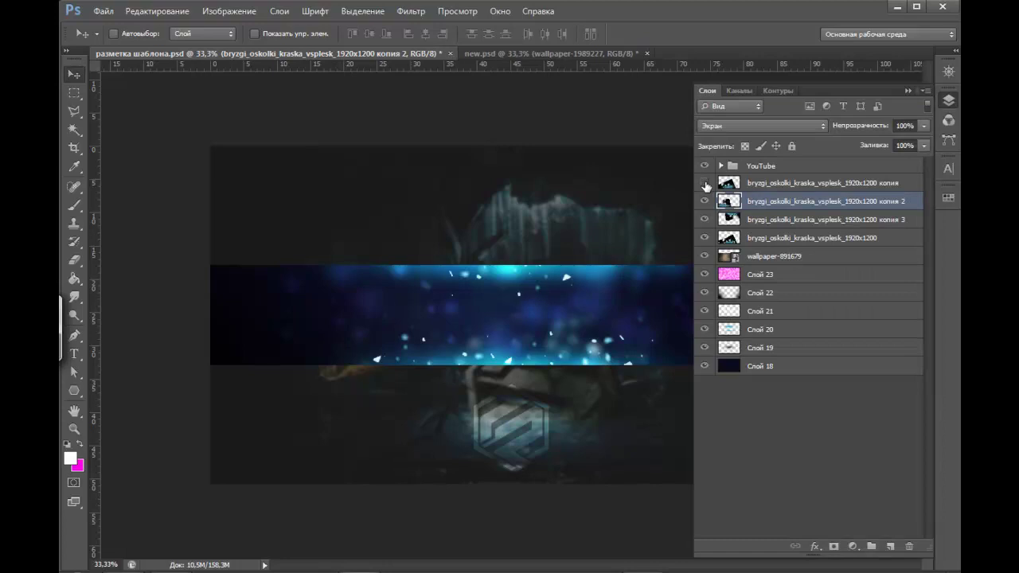
{"action": "left_click", "coordinate": [705, 184]}
{"action": "left_click", "coordinate": [705, 166]}
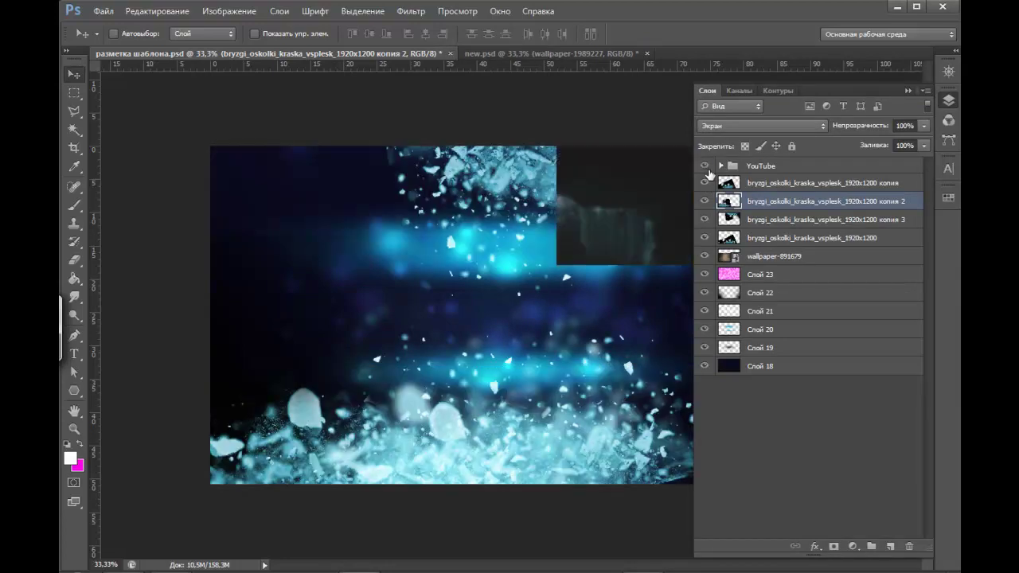
{"action": "left_click", "coordinate": [836, 184]}
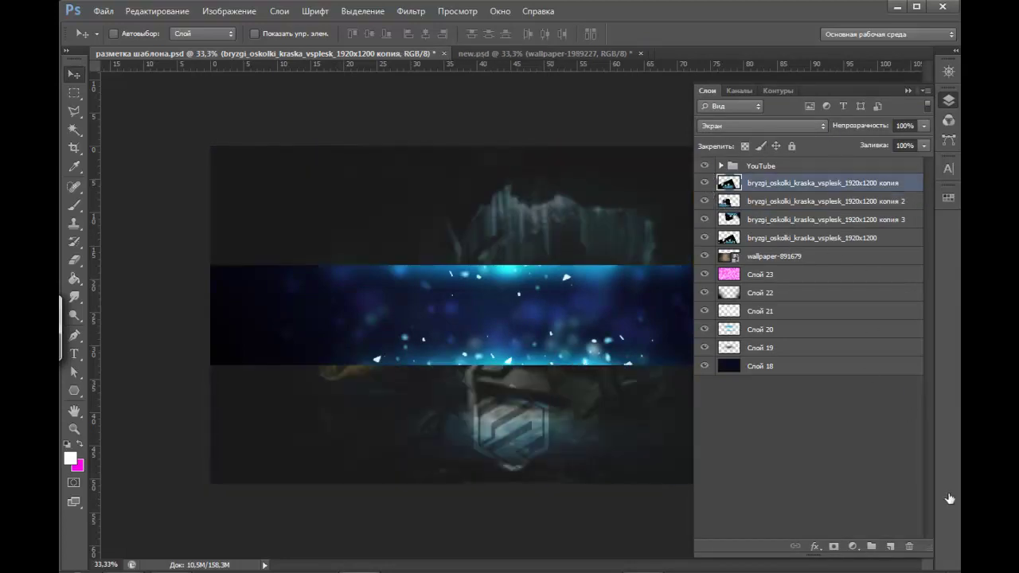
{"action": "left_click", "coordinate": [892, 547]}
{"action": "left_click", "coordinate": [907, 90]}
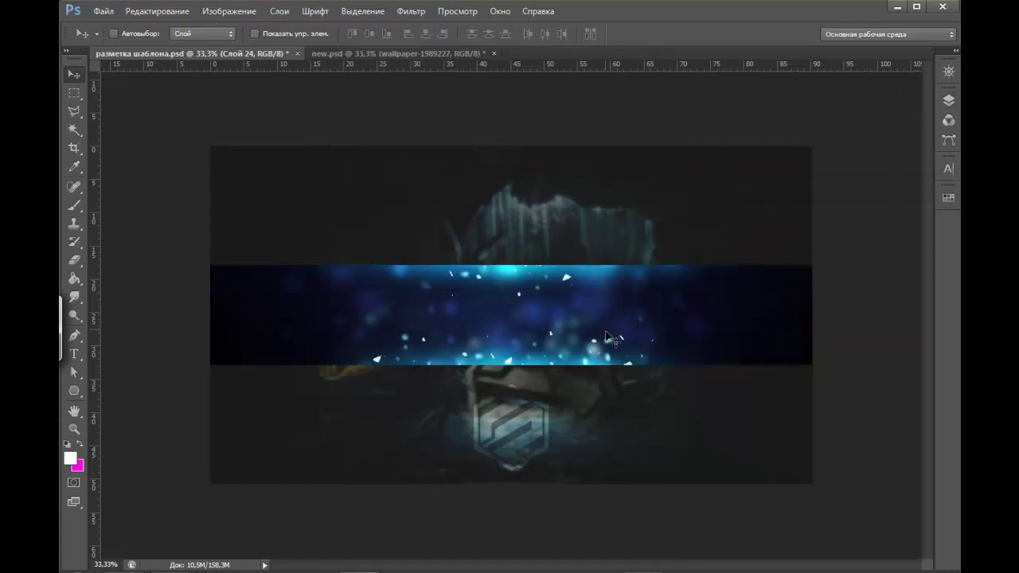
{"action": "left_click", "coordinate": [123, 559]}
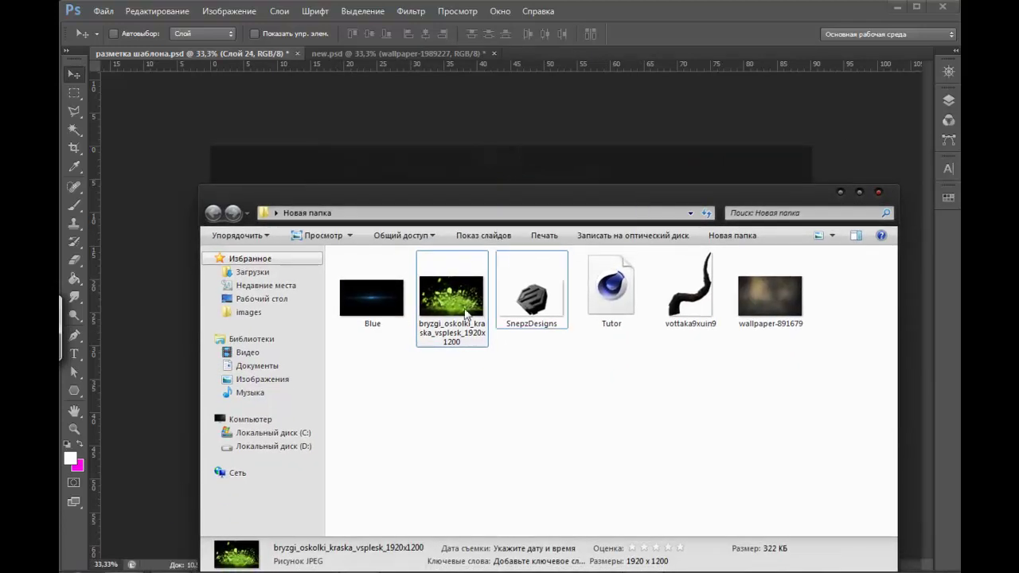
{"action": "double_click", "coordinate": [700, 307]}
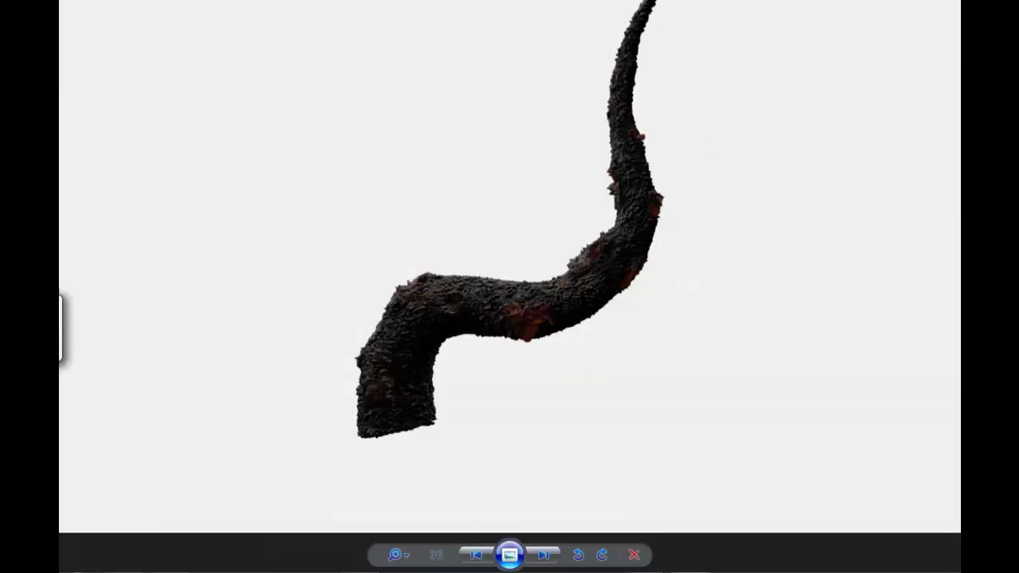
{"action": "key", "text": "Escape"}
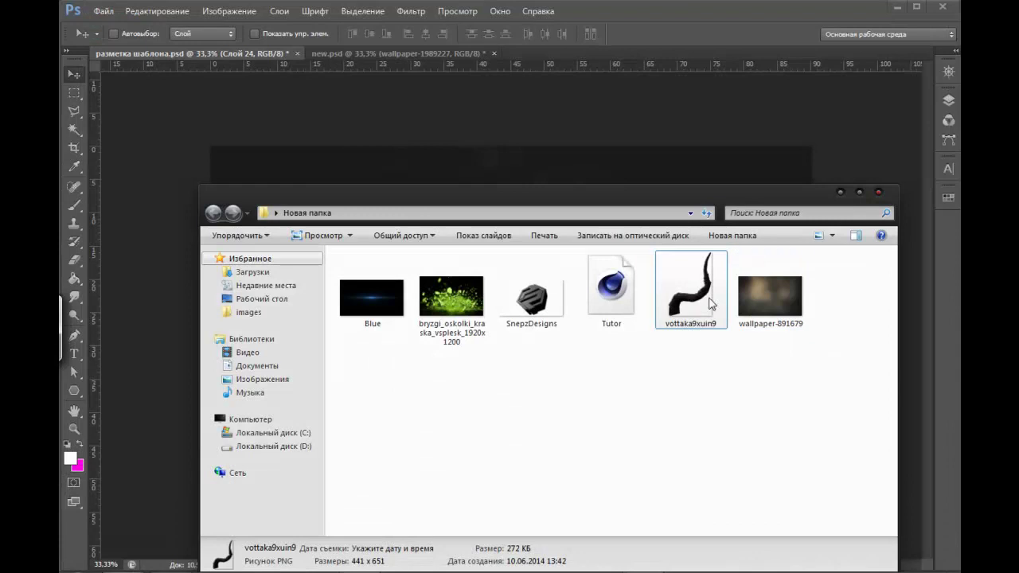
{"action": "left_click_drag", "start_coordinate": [735, 192], "coordinate": [733, 306]}
- Drag the vottaka9xuin9 branch image onto the banner and move it toward the left
{"action": "left_click_drag", "start_coordinate": [689, 411], "coordinate": [525, 283]}
{"action": "mouse_move", "coordinate": [651, 295]}
{"action": "left_mouse_down"}
{"action": "mouse_move", "coordinate": [741, 362]}
{"action": "mouse_move", "coordinate": [604, 333]}
{"action": "left_mouse_up"}
{"action": "right_click", "coordinate": [540, 337]}
{"action": "key", "text": "Escape"}
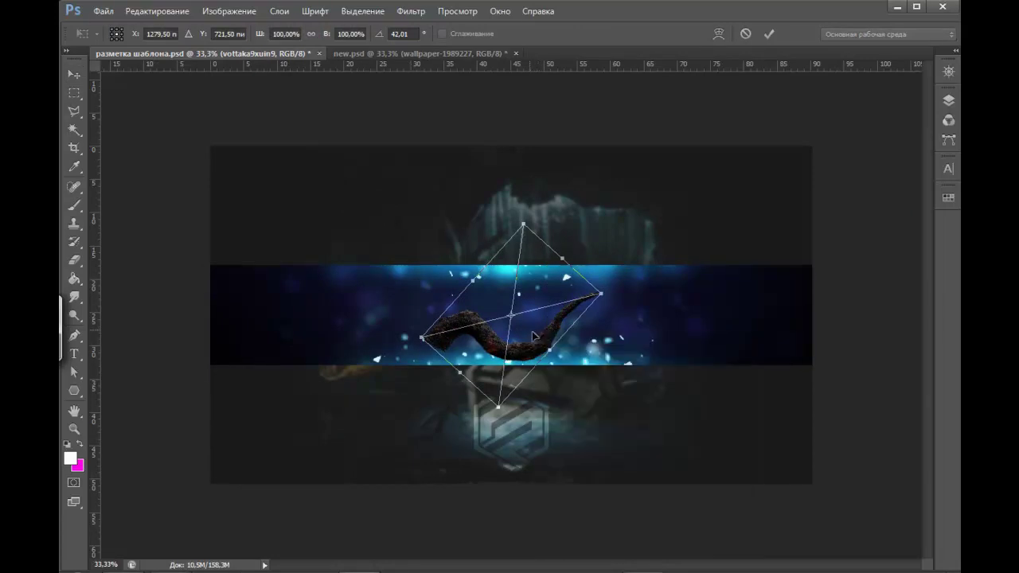
{"action": "left_click_drag", "start_coordinate": [540, 338], "coordinate": [311, 368]}
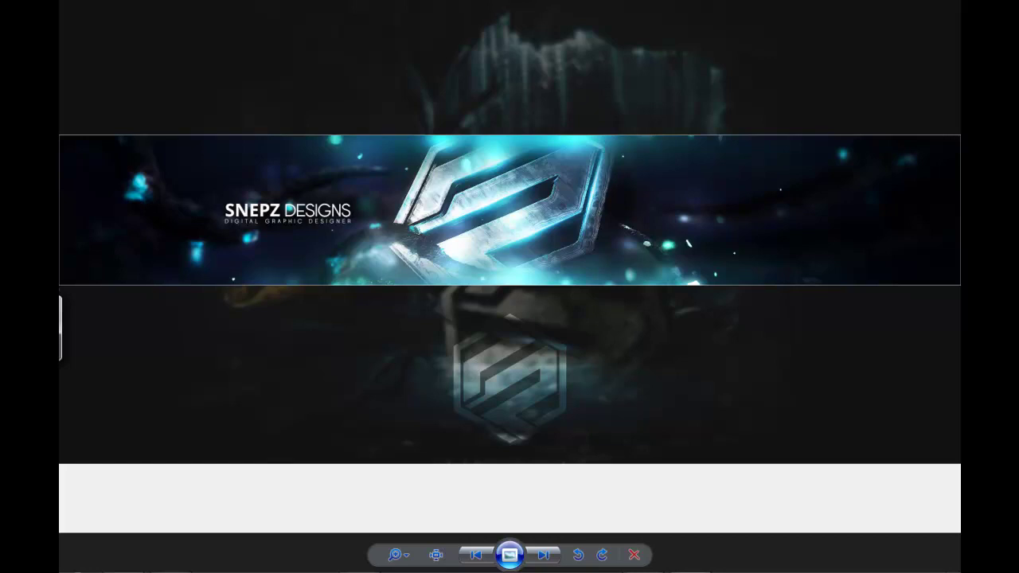
{"action": "key", "text": "alt+Tab"}
{"action": "left_click_drag", "start_coordinate": [472, 315], "coordinate": [474, 328]}
{"action": "left_click_drag", "start_coordinate": [304, 366], "coordinate": [308, 340]}
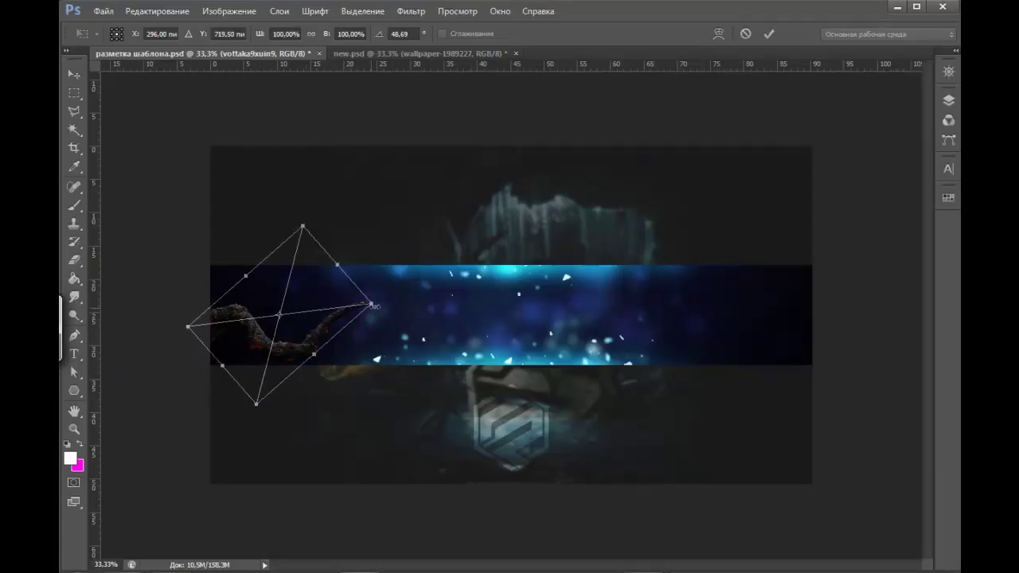
- Scale the branch to 155%, flip it vertically, rotate to about 86° at the left edge
{"action": "left_click_drag", "start_coordinate": [372, 304], "coordinate": [471, 291]}
{"action": "right_click", "coordinate": [369, 334]}
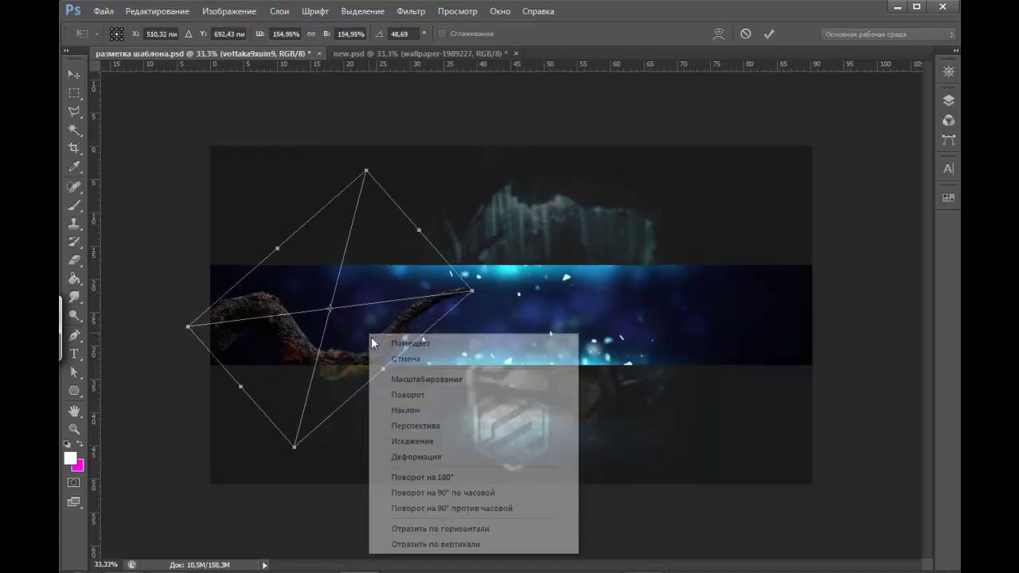
{"action": "left_click", "coordinate": [430, 544]}
{"action": "mouse_move", "coordinate": [436, 453]}
{"action": "left_mouse_down"}
{"action": "mouse_move", "coordinate": [412, 309]}
{"action": "mouse_move", "coordinate": [426, 351]}
{"action": "mouse_move", "coordinate": [334, 411]}
{"action": "mouse_move", "coordinate": [314, 439]}
{"action": "mouse_move", "coordinate": [334, 430]}
{"action": "left_mouse_up"}
{"action": "left_click_drag", "start_coordinate": [494, 414], "coordinate": [569, 362]}
{"action": "left_click_drag", "start_coordinate": [342, 398], "coordinate": [358, 416]}
{"action": "mouse_move", "coordinate": [494, 446]}
{"action": "left_mouse_down"}
{"action": "mouse_move", "coordinate": [542, 431]}
{"action": "mouse_move", "coordinate": [478, 374]}
{"action": "left_mouse_up"}
{"action": "left_click_drag", "start_coordinate": [375, 405], "coordinate": [364, 387]}
{"action": "left_click_drag", "start_coordinate": [446, 446], "coordinate": [430, 486]}
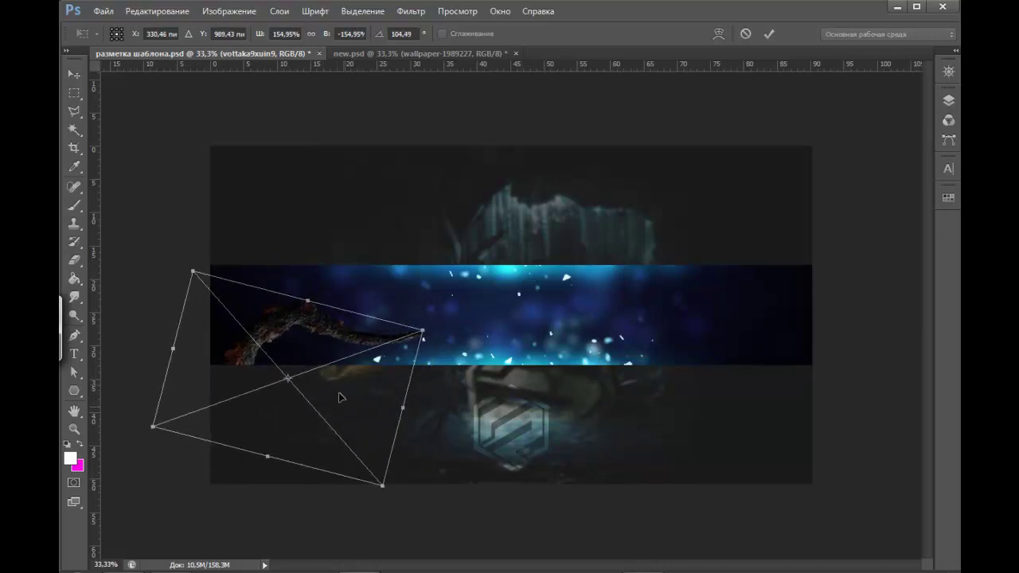
{"action": "left_click_drag", "start_coordinate": [339, 397], "coordinate": [339, 383]}
{"action": "left_click_drag", "start_coordinate": [473, 376], "coordinate": [496, 344]}
{"action": "mouse_move", "coordinate": [351, 374]}
{"action": "left_mouse_down"}
{"action": "mouse_move", "coordinate": [337, 405]}
{"action": "mouse_move", "coordinate": [377, 394]}
{"action": "left_mouse_up"}
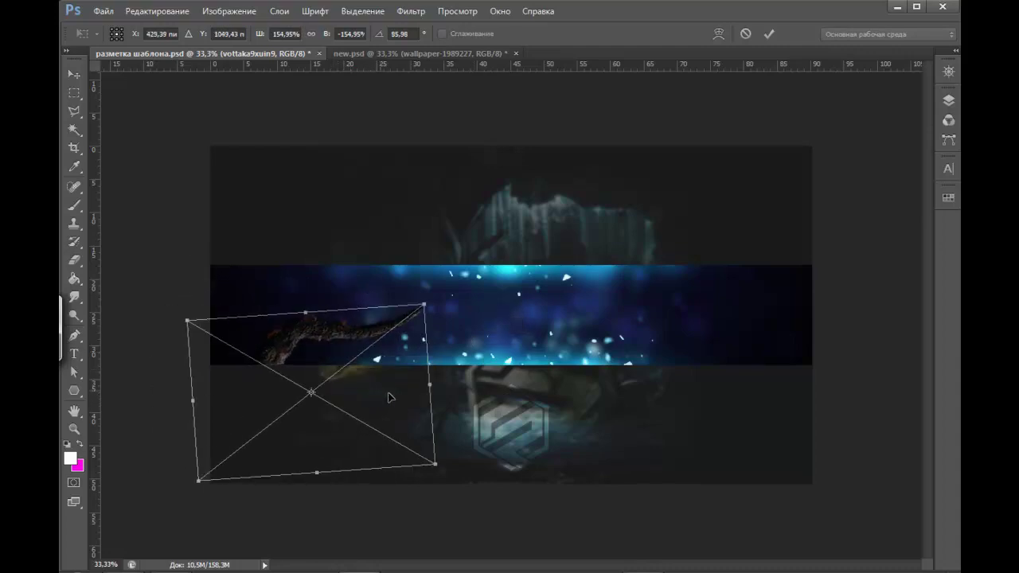
{"action": "key", "text": "Return"}
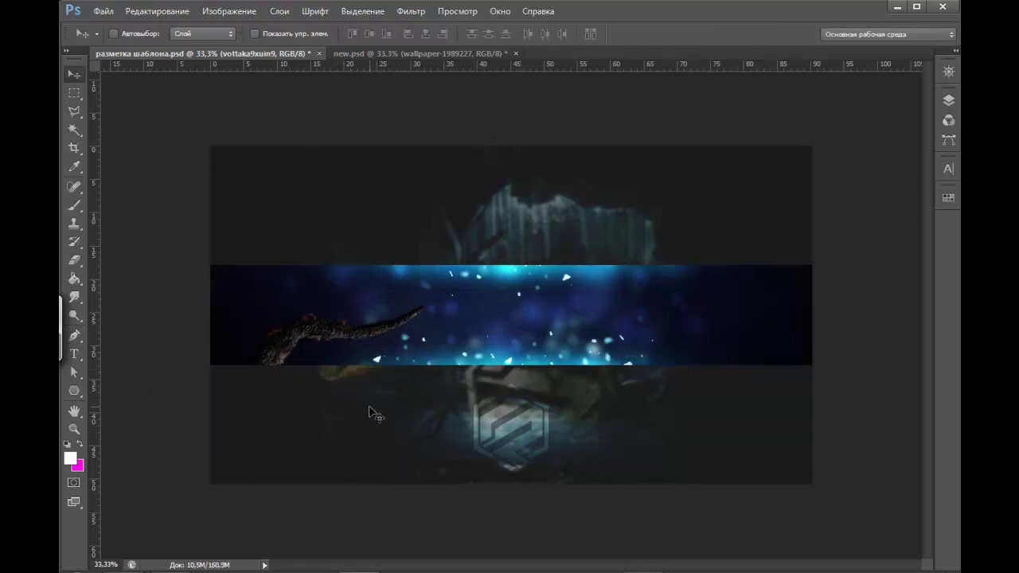
- Tilt the first branch to about 91° and shift it right on the banner
{"action": "key", "text": "ctrl+plus"}
{"action": "mouse_move", "coordinate": [329, 354]}
{"action": "left_mouse_down"}
{"action": "mouse_move", "coordinate": [484, 368]}
{"action": "mouse_move", "coordinate": [465, 371]}
{"action": "left_mouse_up"}
{"action": "key", "text": "ctrl+t"}
{"action": "left_click_drag", "start_coordinate": [382, 393], "coordinate": [428, 407]}
{"action": "left_click_drag", "start_coordinate": [557, 398], "coordinate": [692, 374]}
{"action": "key", "text": "Return"}
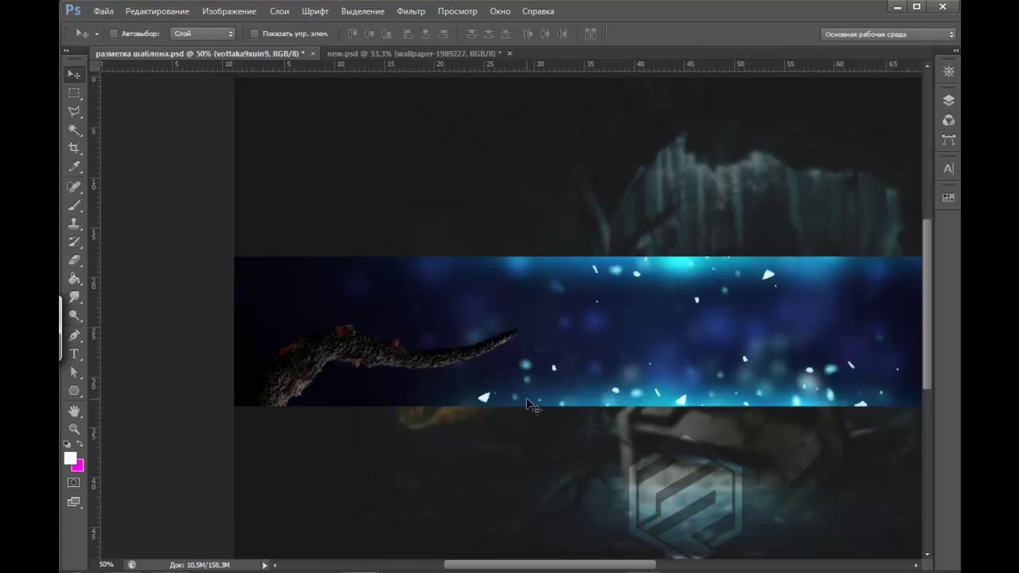
{"action": "left_click_drag", "start_coordinate": [528, 405], "coordinate": [574, 411]}
- Duplicate the branch, flip the copy vertically, move it up and rotate it
{"action": "key", "text": "ctrl+j"}
{"action": "left_click_drag", "start_coordinate": [699, 334], "coordinate": [548, 318]}
{"action": "left_click", "coordinate": [950, 97]}
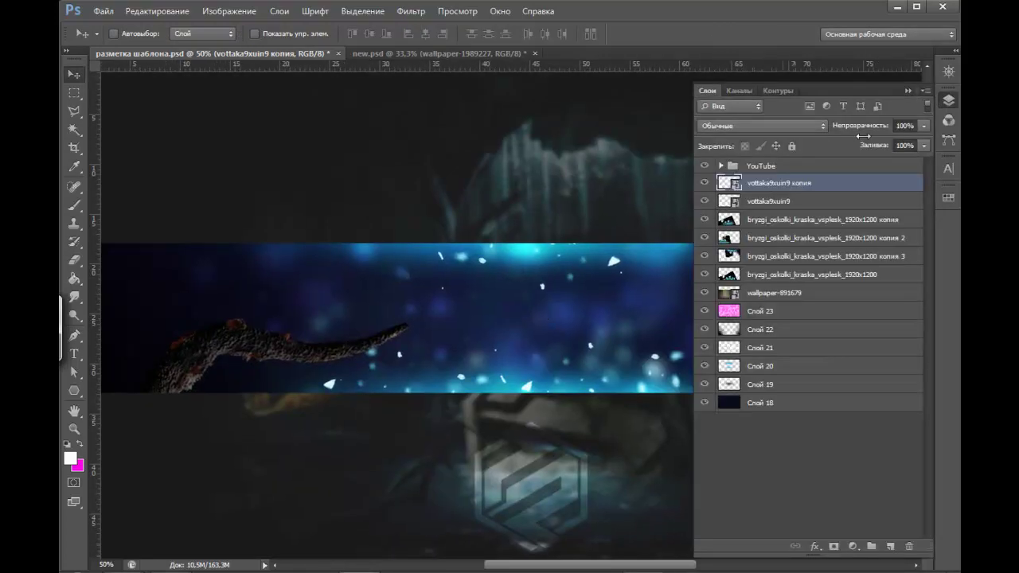
{"action": "left_click_drag", "start_coordinate": [476, 276], "coordinate": [566, 290]}
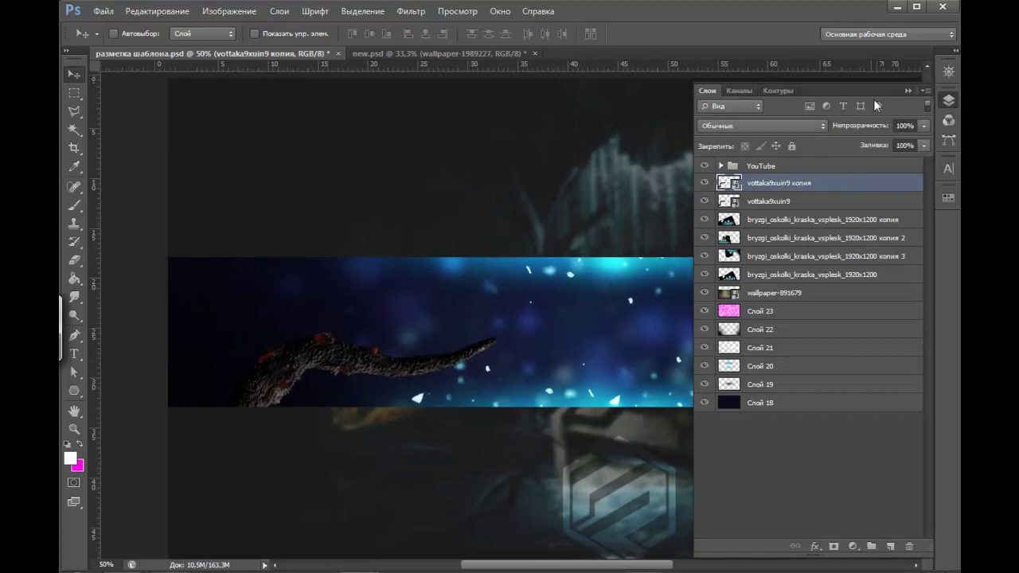
{"action": "left_click", "coordinate": [908, 91]}
{"action": "key", "text": "ctrl+t"}
{"action": "right_click", "coordinate": [345, 351]}
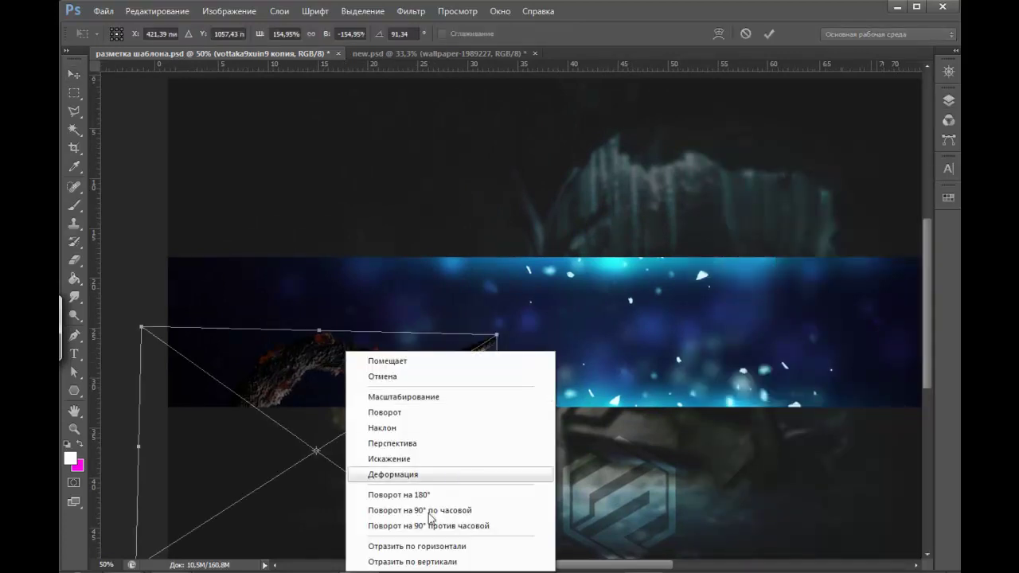
{"action": "left_click", "coordinate": [420, 562]}
{"action": "left_click_drag", "start_coordinate": [382, 473], "coordinate": [446, 313]}
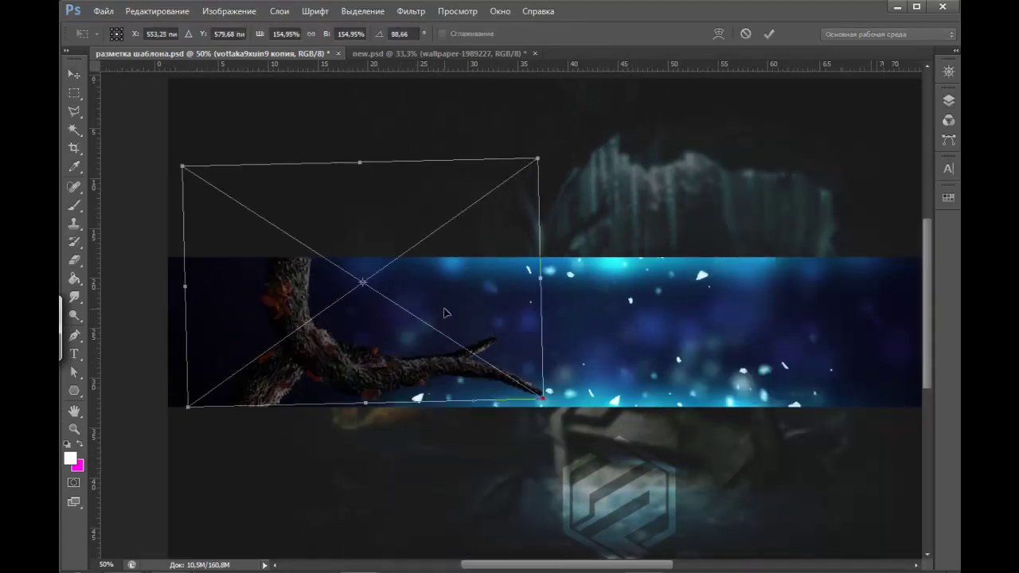
{"action": "left_click_drag", "start_coordinate": [346, 305], "coordinate": [287, 227]}
{"action": "left_click_drag", "start_coordinate": [640, 302], "coordinate": [625, 96]}
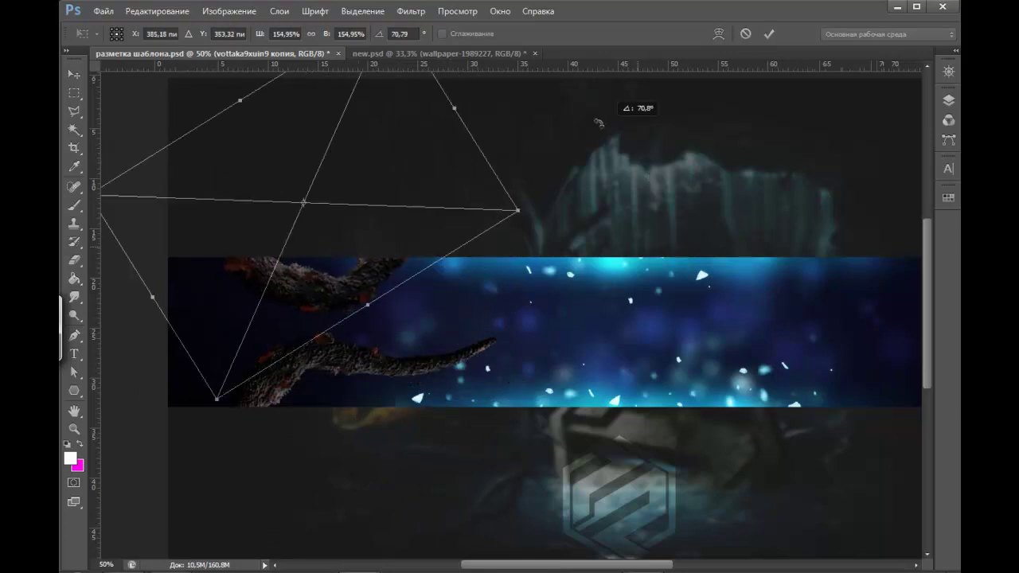
- Shrink and rotate the branch copy to about 104°, placing it above the first branch
{"action": "right_click", "coordinate": [355, 274]}
{"action": "left_click", "coordinate": [422, 476]}
{"action": "left_click_drag", "start_coordinate": [292, 246], "coordinate": [340, 343]}
{"action": "mouse_move", "coordinate": [562, 284]}
{"action": "left_mouse_down"}
{"action": "mouse_move", "coordinate": [422, 302]}
{"action": "mouse_move", "coordinate": [422, 285]}
{"action": "left_mouse_up"}
{"action": "left_click_drag", "start_coordinate": [322, 274], "coordinate": [449, 280]}
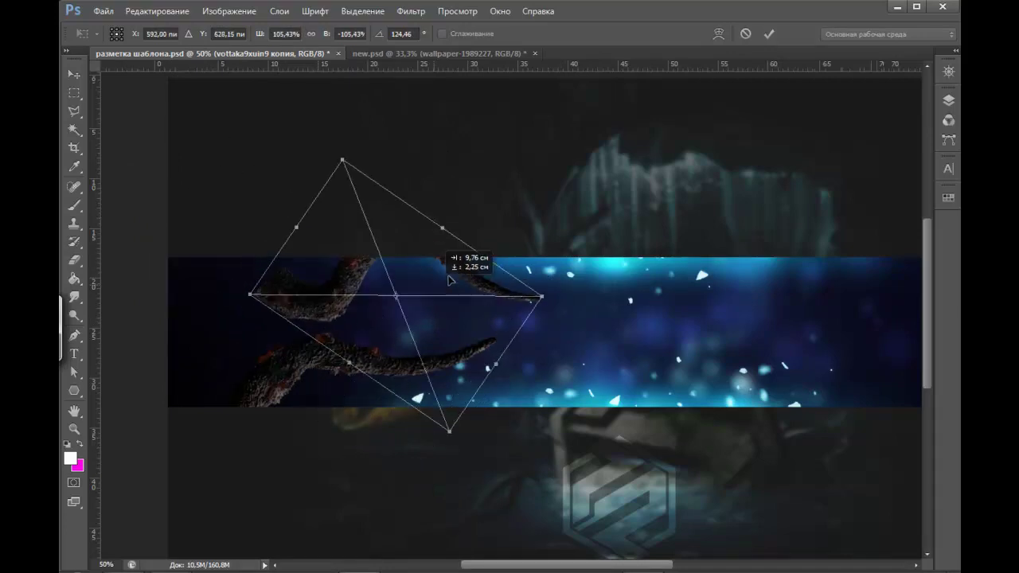
{"action": "right_click", "coordinate": [449, 281]}
{"action": "left_click", "coordinate": [478, 490]}
{"action": "mouse_move", "coordinate": [466, 390]}
{"action": "left_mouse_down"}
{"action": "mouse_move", "coordinate": [424, 341]}
{"action": "mouse_move", "coordinate": [440, 271]}
{"action": "left_mouse_up"}
{"action": "mouse_move", "coordinate": [573, 335]}
{"action": "left_mouse_down"}
{"action": "mouse_move", "coordinate": [593, 415]}
{"action": "mouse_move", "coordinate": [535, 446]}
{"action": "left_mouse_up"}
{"action": "mouse_move", "coordinate": [449, 289]}
{"action": "left_mouse_down"}
{"action": "mouse_move", "coordinate": [489, 303]}
{"action": "mouse_move", "coordinate": [430, 309]}
{"action": "left_mouse_up"}
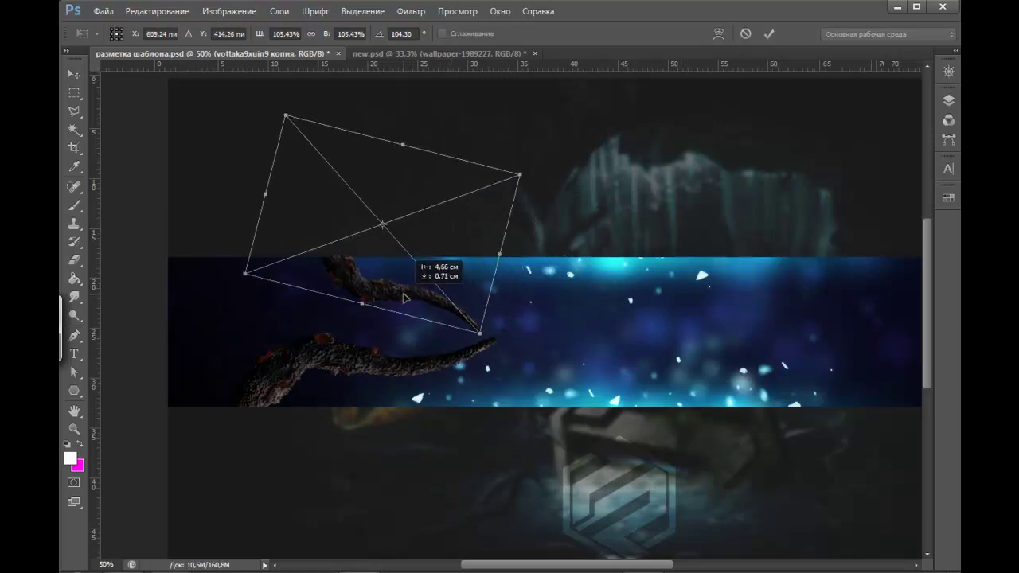
{"action": "key", "text": "Return"}
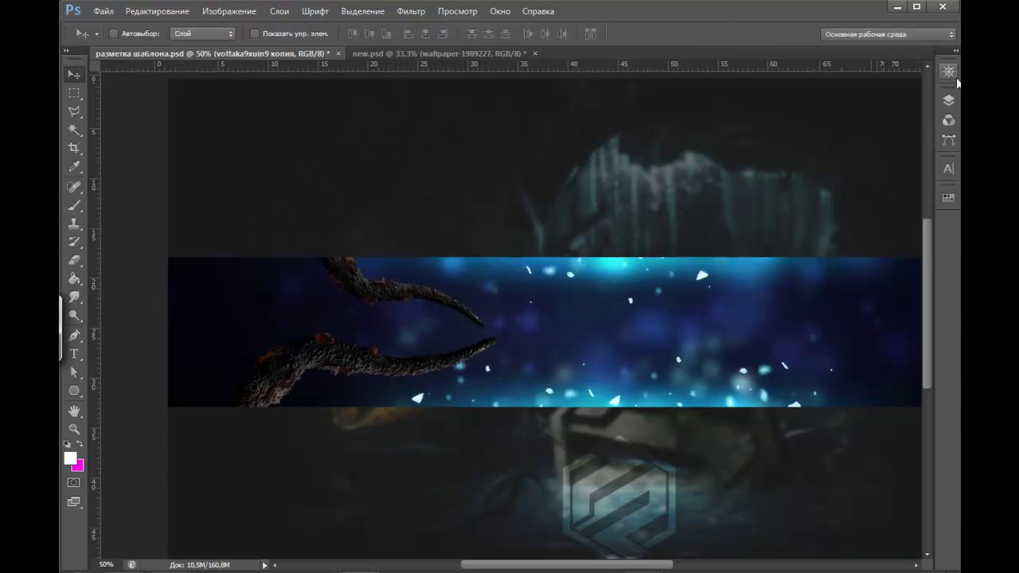
- Reshape and reposition the original vottaka9xuin9 branch layer
{"action": "left_click", "coordinate": [948, 99]}
{"action": "left_click", "coordinate": [751, 210]}
{"action": "key", "text": "ctrl+t"}
{"action": "left_click_drag", "start_coordinate": [500, 328], "coordinate": [387, 395]}
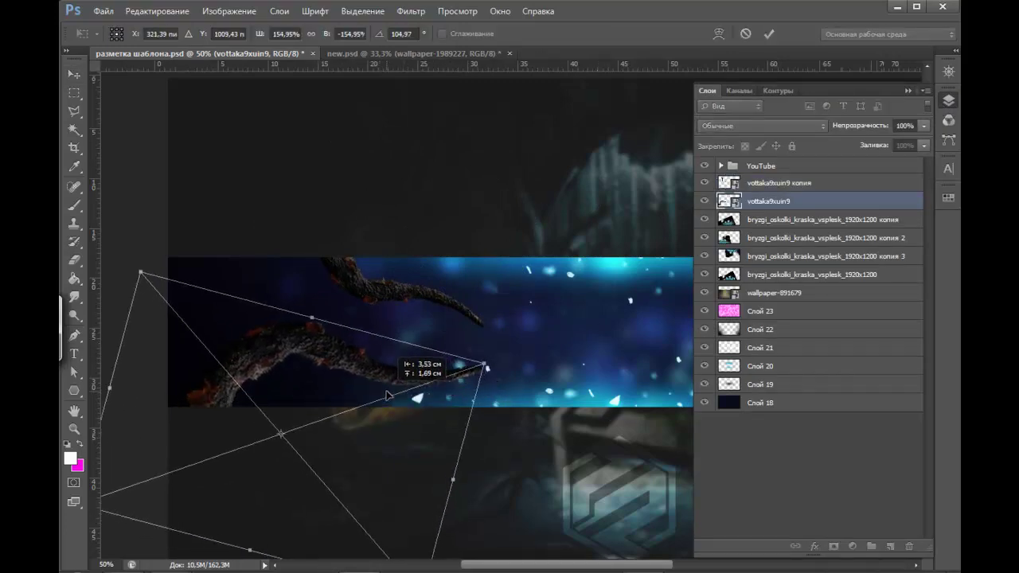
{"action": "key", "text": "Return"}
{"action": "left_click_drag", "start_coordinate": [511, 366], "coordinate": [474, 371]}
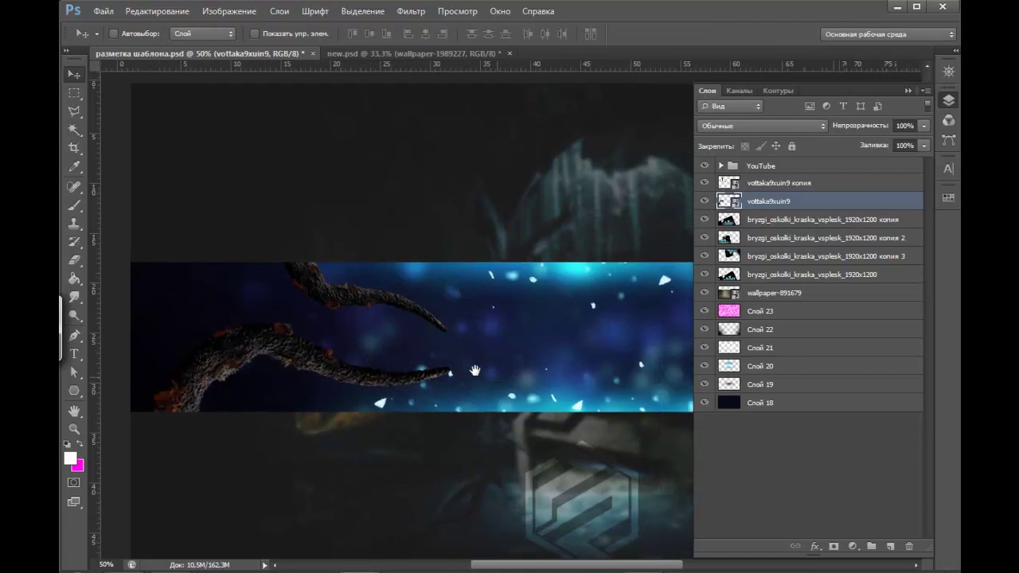
{"action": "key", "text": "ctrl+minus"}
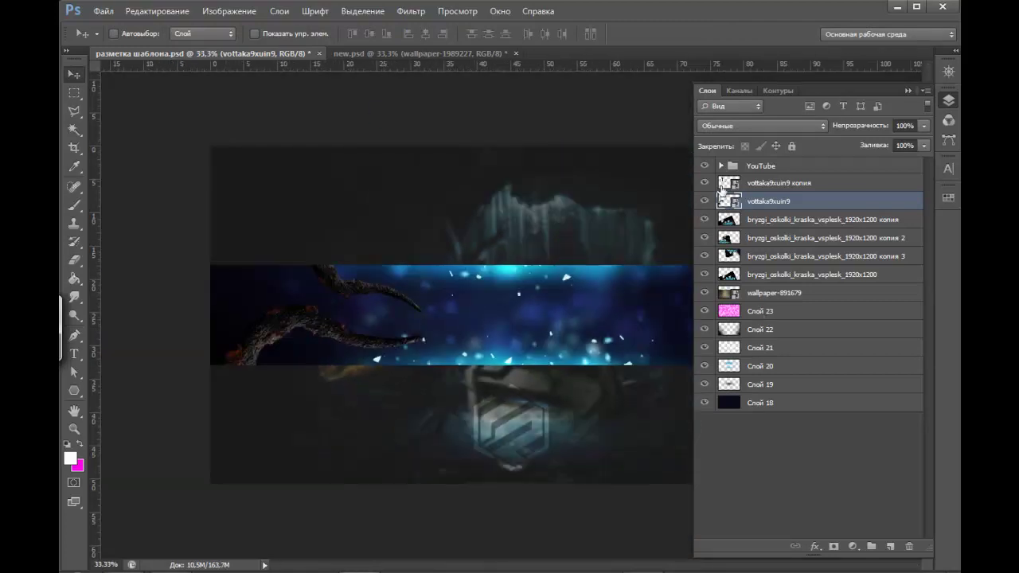
- Rotate and reposition the copied branch 'vottaka9xuin9 копия'
{"action": "left_click", "coordinate": [721, 184]}
{"action": "key", "text": "ctrl+t"}
{"action": "left_click_drag", "start_coordinate": [462, 191], "coordinate": [593, 227]}
{"action": "mouse_move", "coordinate": [366, 288]}
{"action": "left_mouse_down"}
{"action": "mouse_move", "coordinate": [390, 309]}
{"action": "mouse_move", "coordinate": [402, 303]}
{"action": "left_mouse_up"}
{"action": "key", "text": "Return"}
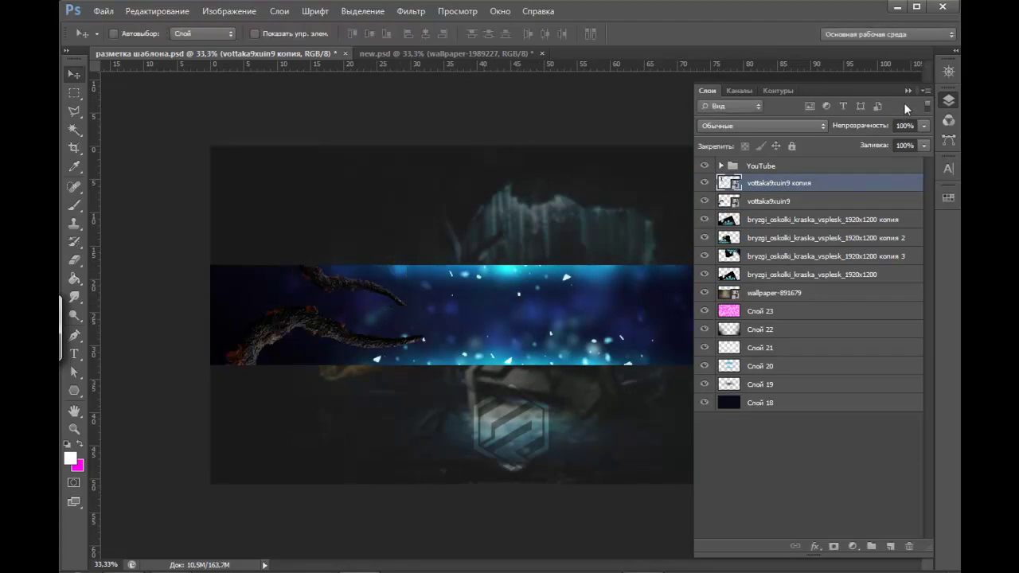
- Duplicate the original branch, move it to the banner's right side and flip it horizontally
{"action": "left_click", "coordinate": [774, 203]}
{"action": "key", "text": "ctrl+j"}
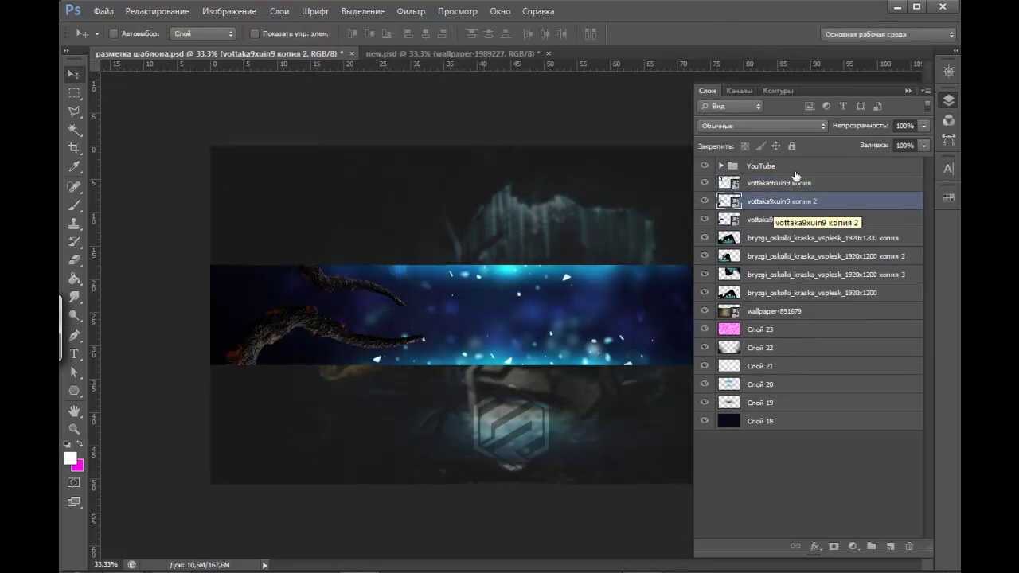
{"action": "left_click", "coordinate": [908, 90]}
{"action": "left_click_drag", "start_coordinate": [257, 341], "coordinate": [678, 317]}
{"action": "key", "text": "ctrl+t"}
{"action": "right_click", "coordinate": [678, 317]}
{"action": "left_click", "coordinate": [755, 508]}
{"action": "mouse_move", "coordinate": [672, 207]}
{"action": "left_mouse_down"}
{"action": "mouse_move", "coordinate": [751, 227]}
{"action": "mouse_move", "coordinate": [719, 231]}
{"action": "left_mouse_up"}
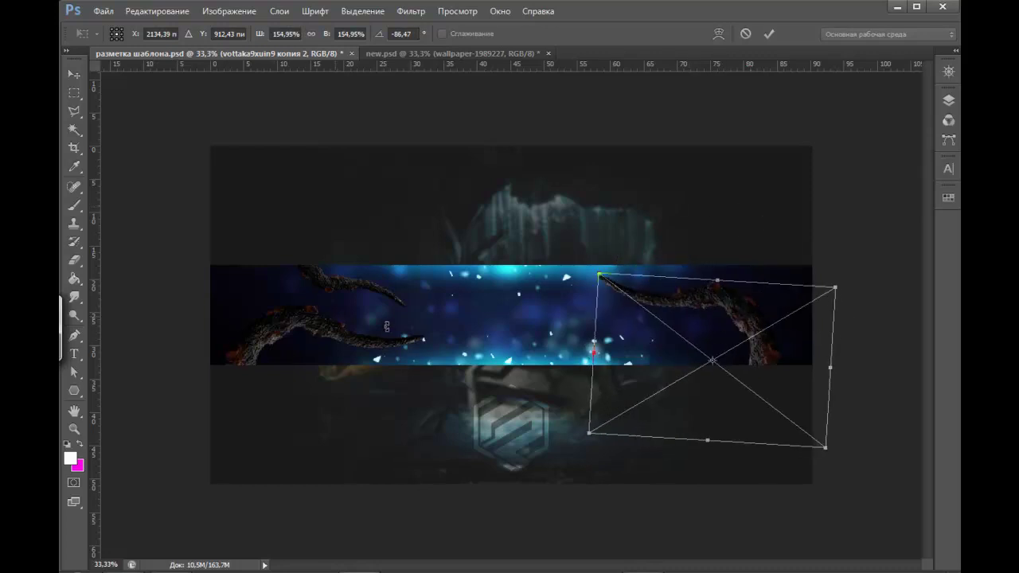
- Flip the right branch vertically, rotate it to about -45°, position it and duplicate it
{"action": "right_click", "coordinate": [726, 325]}
{"action": "left_click", "coordinate": [783, 535]}
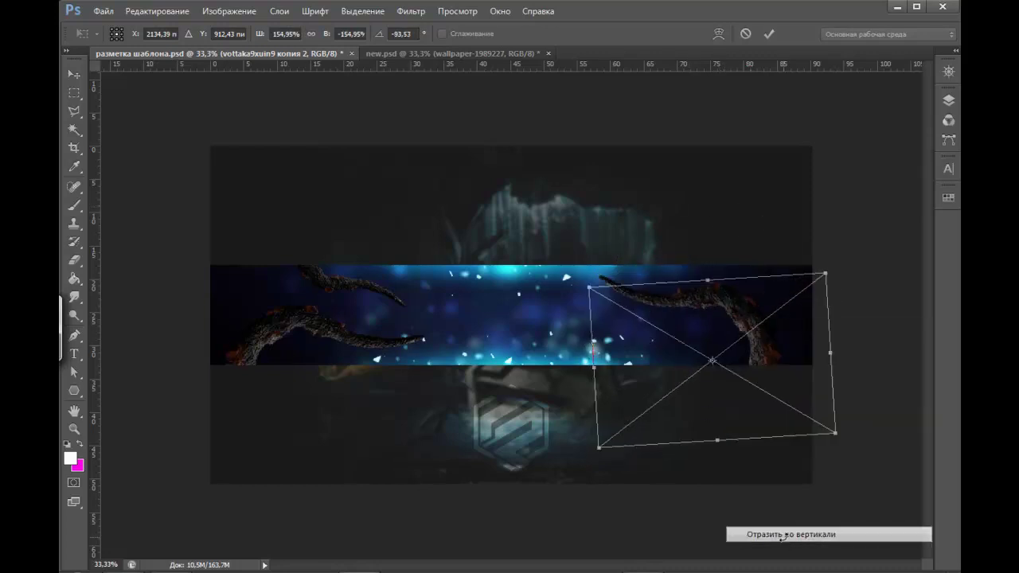
{"action": "mouse_move", "coordinate": [763, 450]}
{"action": "left_mouse_down"}
{"action": "mouse_move", "coordinate": [883, 296]}
{"action": "mouse_move", "coordinate": [763, 228]}
{"action": "mouse_move", "coordinate": [650, 237]}
{"action": "mouse_move", "coordinate": [872, 402]}
{"action": "mouse_move", "coordinate": [792, 326]}
{"action": "left_mouse_up"}
{"action": "left_click_drag", "start_coordinate": [868, 331], "coordinate": [794, 353]}
{"action": "left_click_drag", "start_coordinate": [866, 268], "coordinate": [841, 216]}
{"action": "left_click_drag", "start_coordinate": [767, 334], "coordinate": [737, 282]}
{"action": "mouse_move", "coordinate": [780, 505]}
{"action": "left_mouse_down"}
{"action": "mouse_move", "coordinate": [773, 390]}
{"action": "mouse_move", "coordinate": [783, 406]}
{"action": "left_mouse_up"}
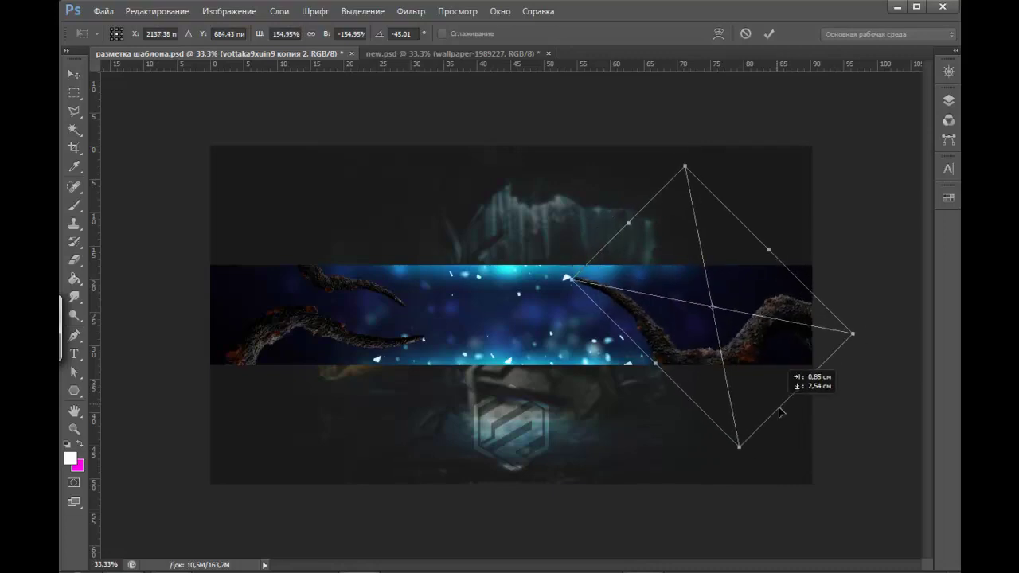
{"action": "left_click_drag", "start_coordinate": [783, 407], "coordinate": [784, 413]}
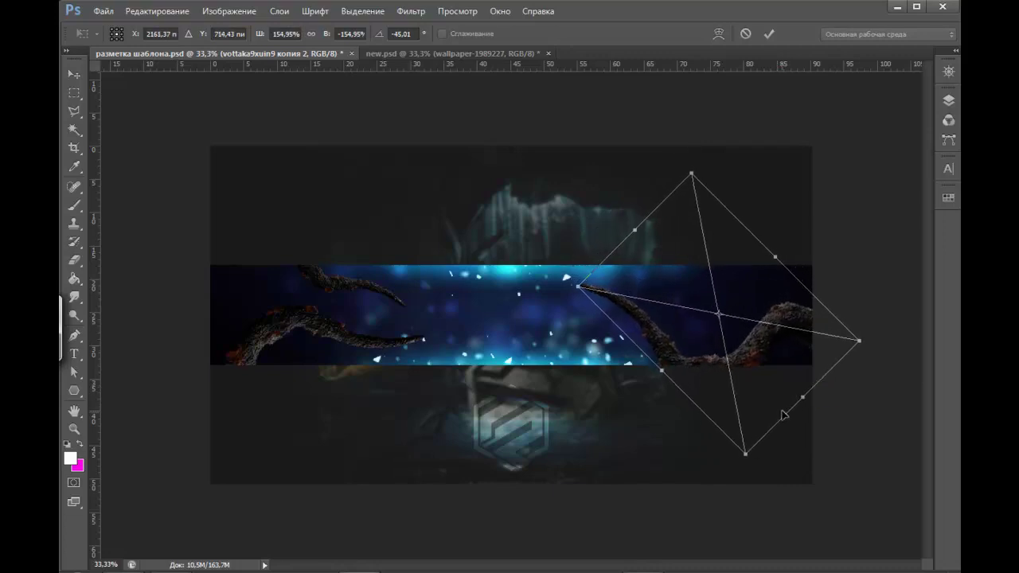
{"action": "key", "text": "Return"}
{"action": "left_click_drag", "start_coordinate": [752, 361], "coordinate": [746, 343]}
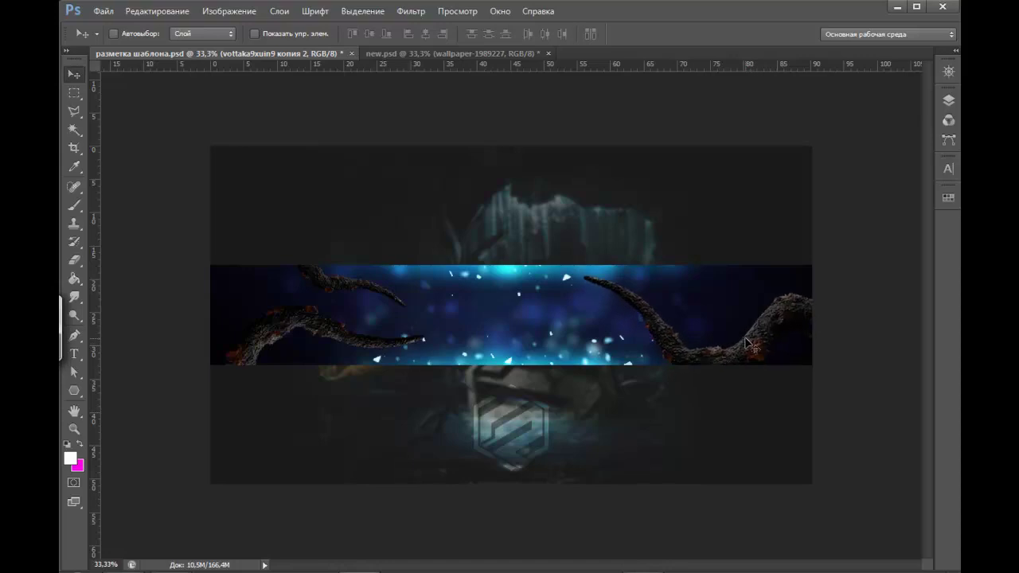
{"action": "key", "text": "ctrl+j"}
- Move the duplicated right branch and scale it down to a smaller size
{"action": "key", "text": "ctrl+plus"}
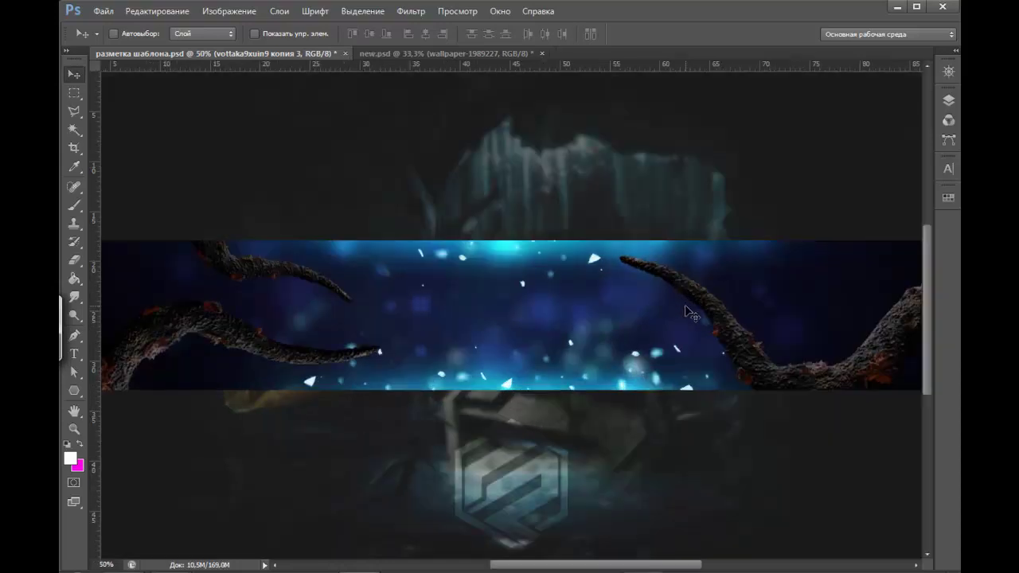
{"action": "scroll", "coordinate": [692, 314], "scroll_direction": "right", "scroll_amount": 5}
{"action": "left_click_drag", "start_coordinate": [665, 445], "coordinate": [652, 342]}
{"action": "key", "text": "ctrl+t"}
{"action": "right_click", "coordinate": [615, 293]}
{"action": "left_click", "coordinate": [862, 245]}
{"action": "left_click_drag", "start_coordinate": [825, 260], "coordinate": [650, 228]}
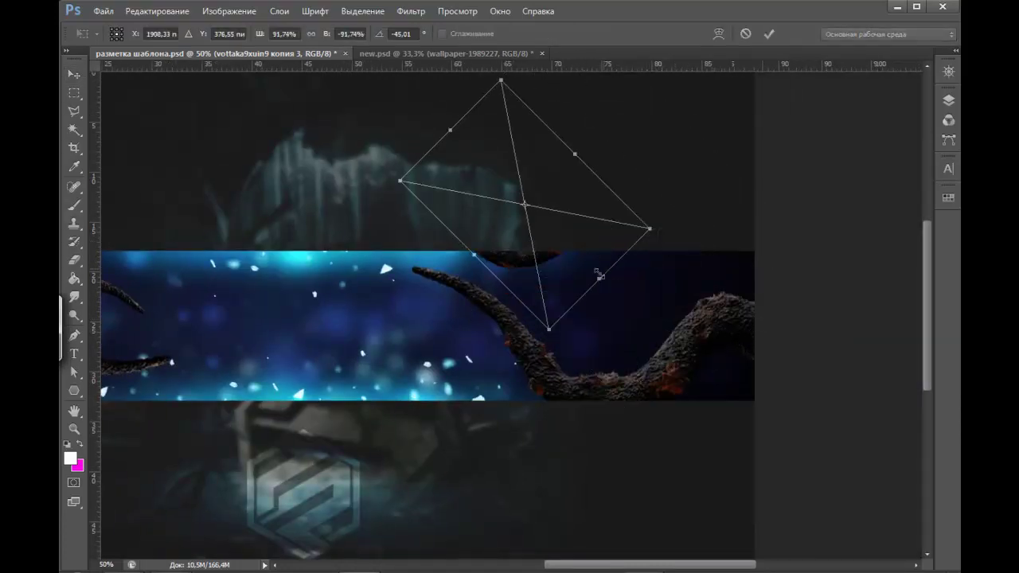
- Flip the small branch vertically and rotate it toward the upper right
{"action": "right_click", "coordinate": [548, 262]}
{"action": "left_click", "coordinate": [614, 473]}
{"action": "left_click_drag", "start_coordinate": [721, 255], "coordinate": [677, 334]}
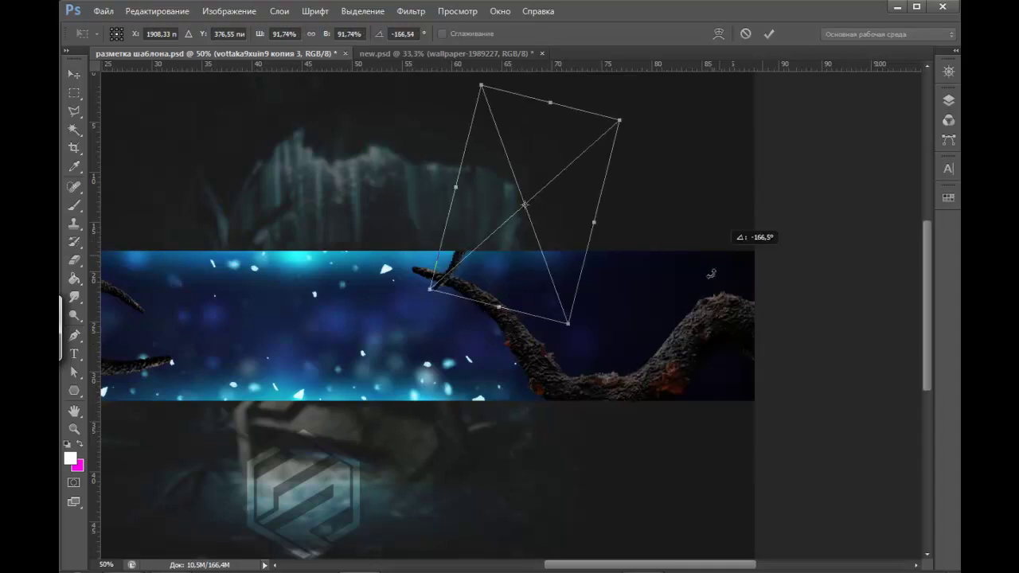
{"action": "left_click_drag", "start_coordinate": [622, 280], "coordinate": [630, 287]}
{"action": "mouse_move", "coordinate": [773, 334]}
{"action": "left_mouse_down"}
{"action": "mouse_move", "coordinate": [790, 374]}
{"action": "mouse_move", "coordinate": [681, 307]}
{"action": "mouse_move", "coordinate": [800, 338]}
{"action": "mouse_move", "coordinate": [742, 352]}
{"action": "mouse_move", "coordinate": [568, 239]}
{"action": "left_mouse_up"}
{"action": "left_click_drag", "start_coordinate": [717, 239], "coordinate": [690, 274]}
- Flip and tilt the branch again, apply the transform, and set it at the upper-right corner
{"action": "right_click", "coordinate": [582, 273]}
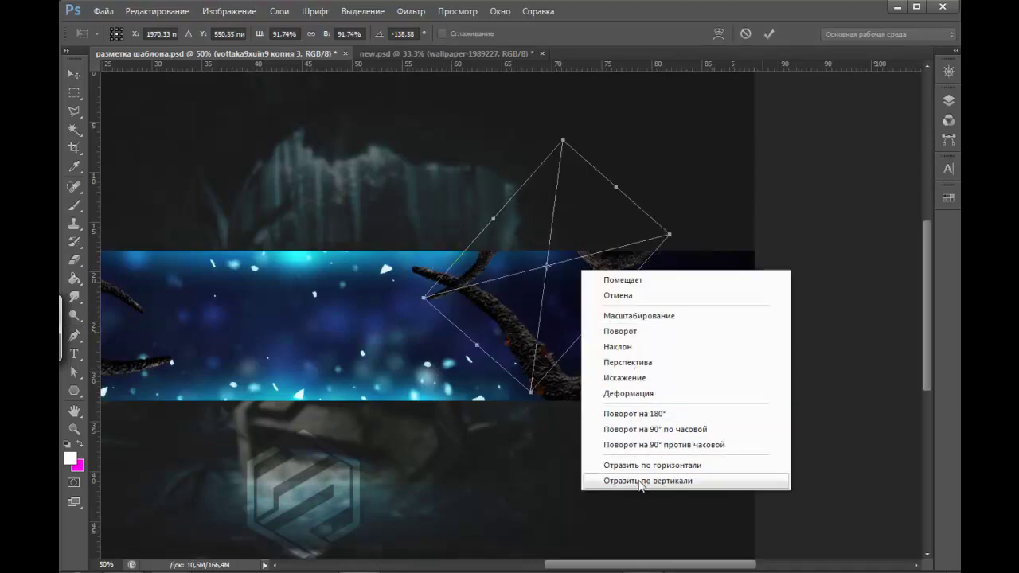
{"action": "left_click", "coordinate": [642, 484]}
{"action": "mouse_move", "coordinate": [630, 286]}
{"action": "left_mouse_down"}
{"action": "mouse_move", "coordinate": [683, 269]}
{"action": "mouse_move", "coordinate": [728, 331]}
{"action": "left_mouse_up"}
{"action": "key", "text": "Return"}
{"action": "mouse_move", "coordinate": [648, 324]}
{"action": "left_mouse_down"}
{"action": "mouse_move", "coordinate": [685, 307]}
{"action": "mouse_move", "coordinate": [677, 313]}
{"action": "left_mouse_up"}
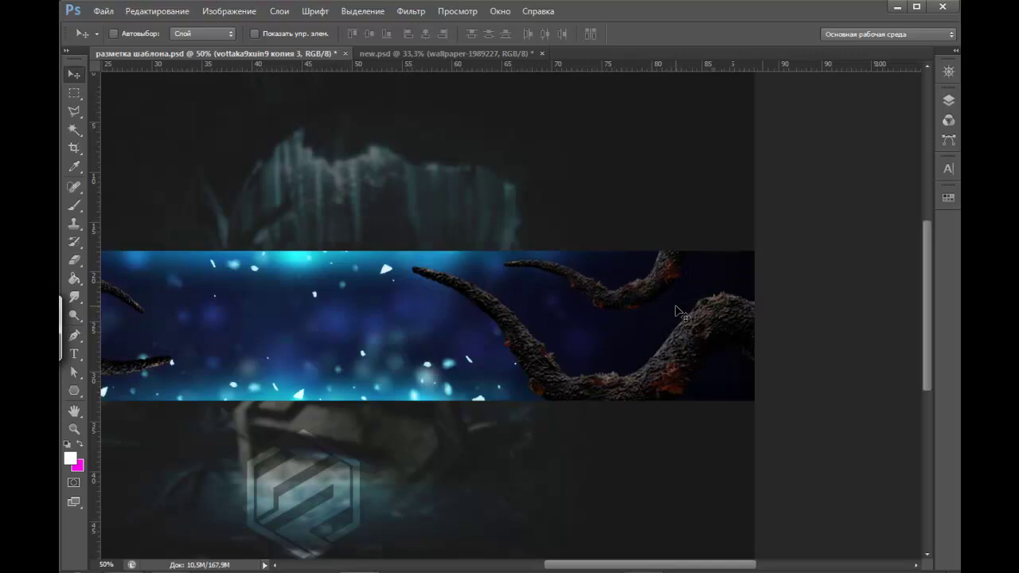
{"action": "key", "text": "ctrl+minus"}
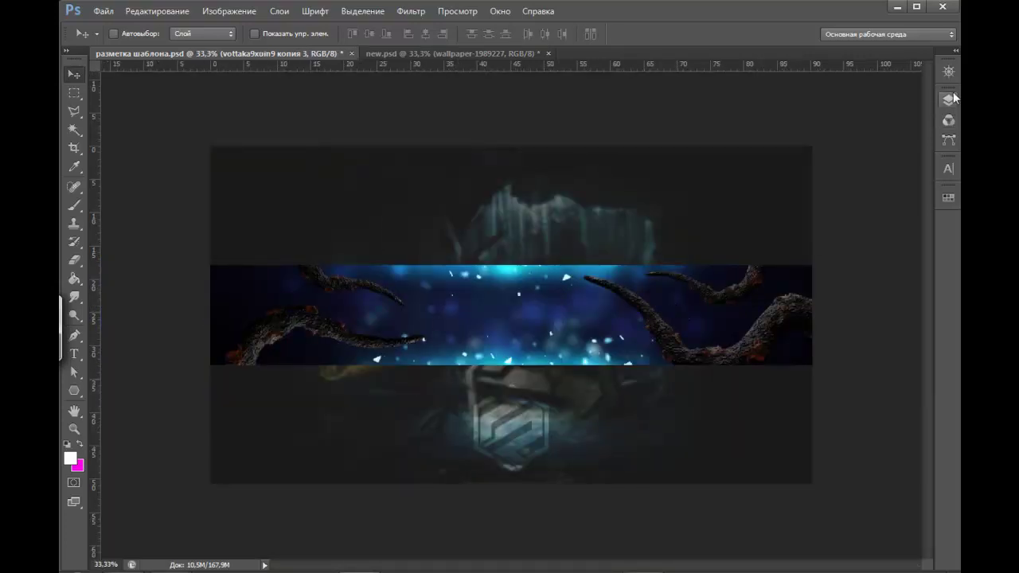
{"action": "left_click", "coordinate": [948, 98]}
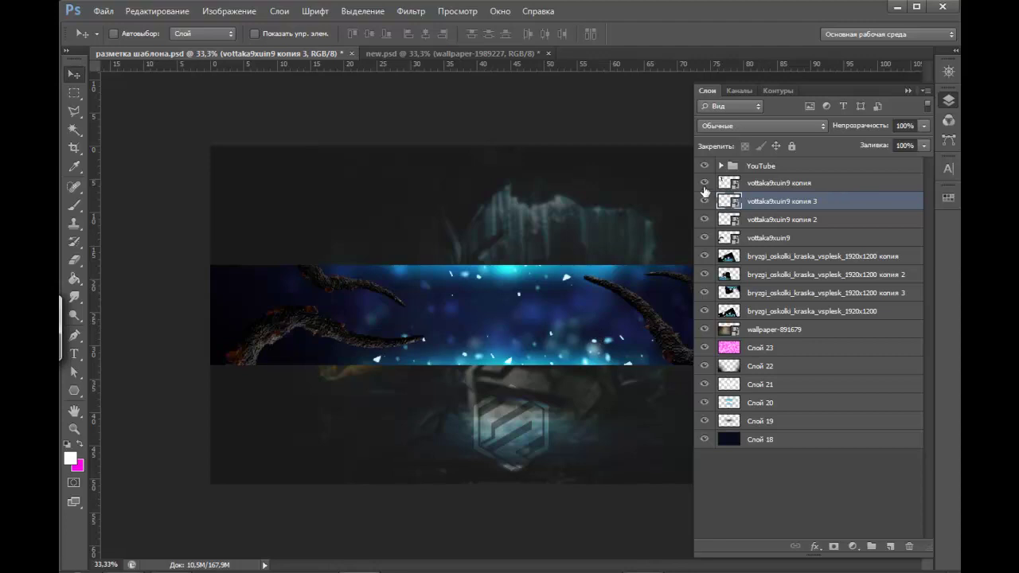
- Select the four vottaka9xuin9 tentacle layers, from копия down to vottaka9xuin9, and group them into Группа 1
{"action": "left_click", "coordinate": [704, 184]}
{"action": "left_click", "coordinate": [737, 184]}
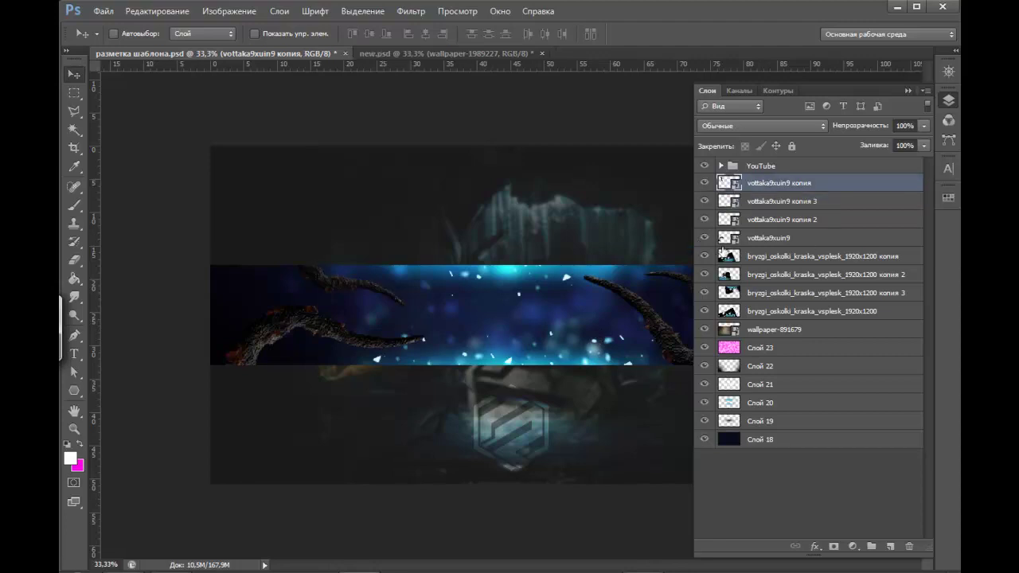
{"action": "left_click", "coordinate": [809, 243], "text": "shift"}
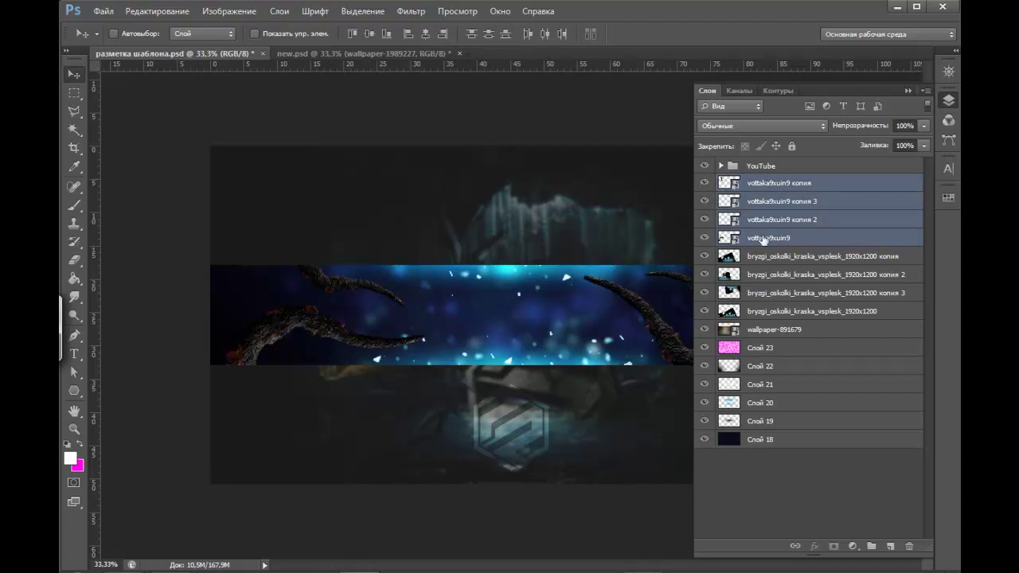
{"action": "right_click", "coordinate": [777, 247]}
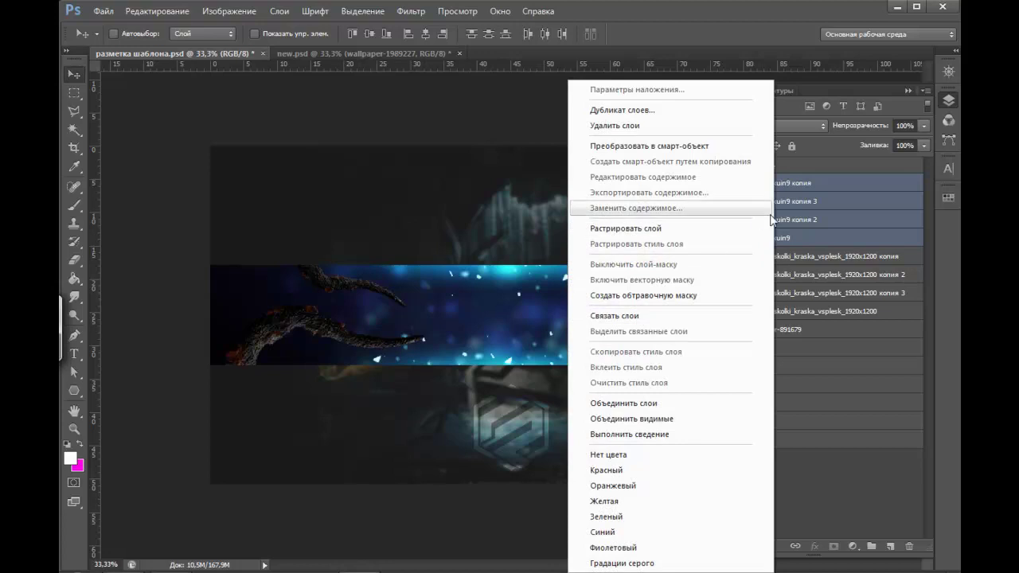
{"action": "left_click", "coordinate": [802, 192]}
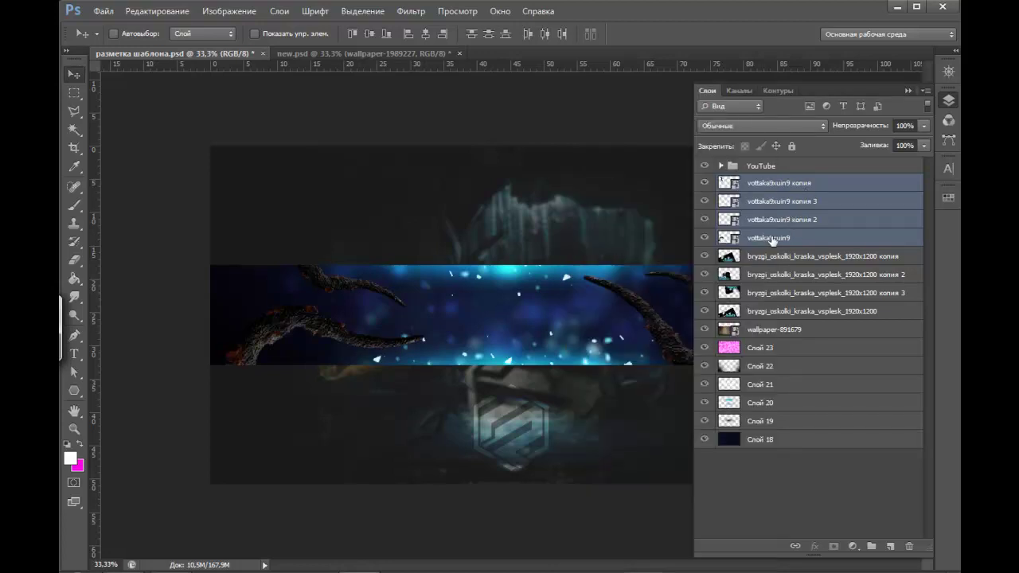
{"action": "key", "text": "ctrl+g"}
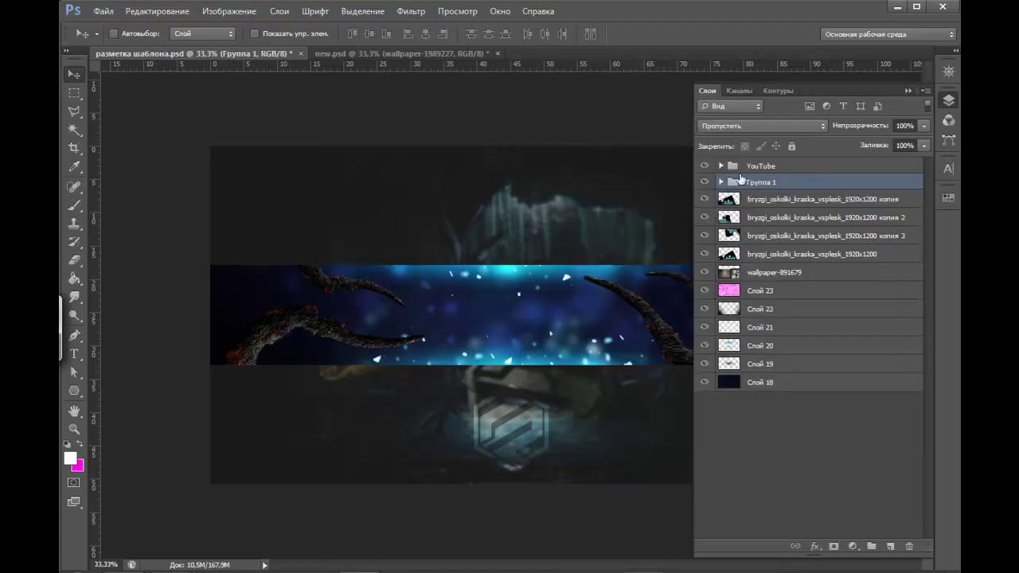
- Add a Hue/Saturation adjustment layer clipped to Группа 1
{"action": "left_click", "coordinate": [852, 548]}
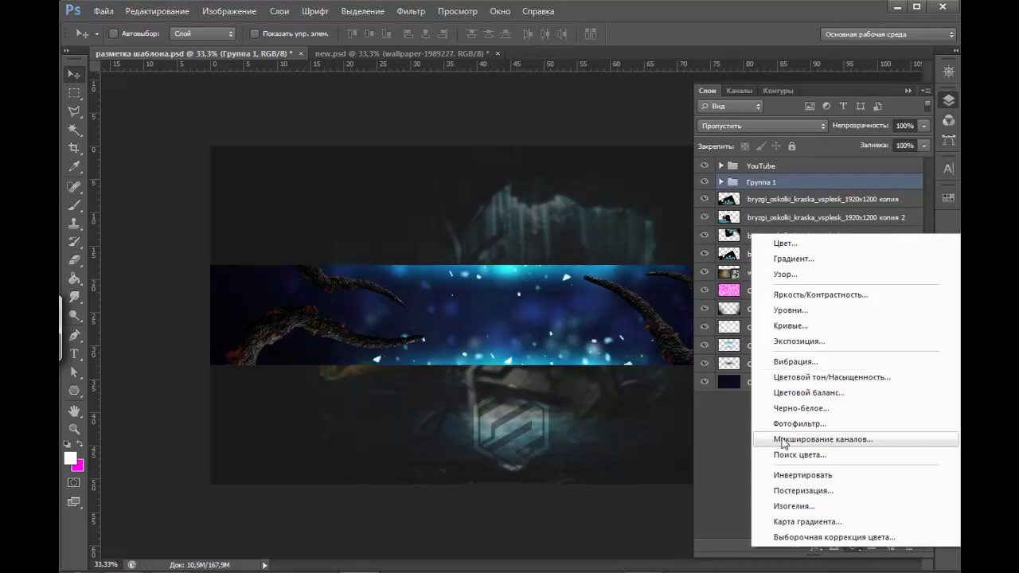
{"action": "left_click", "coordinate": [836, 378]}
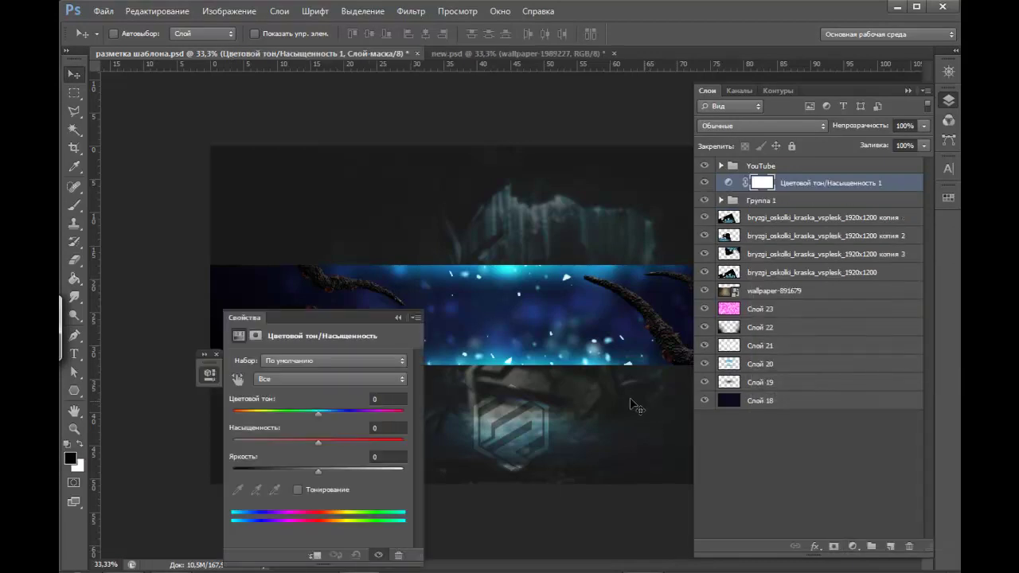
{"action": "left_click_drag", "start_coordinate": [350, 335], "coordinate": [149, 365]}
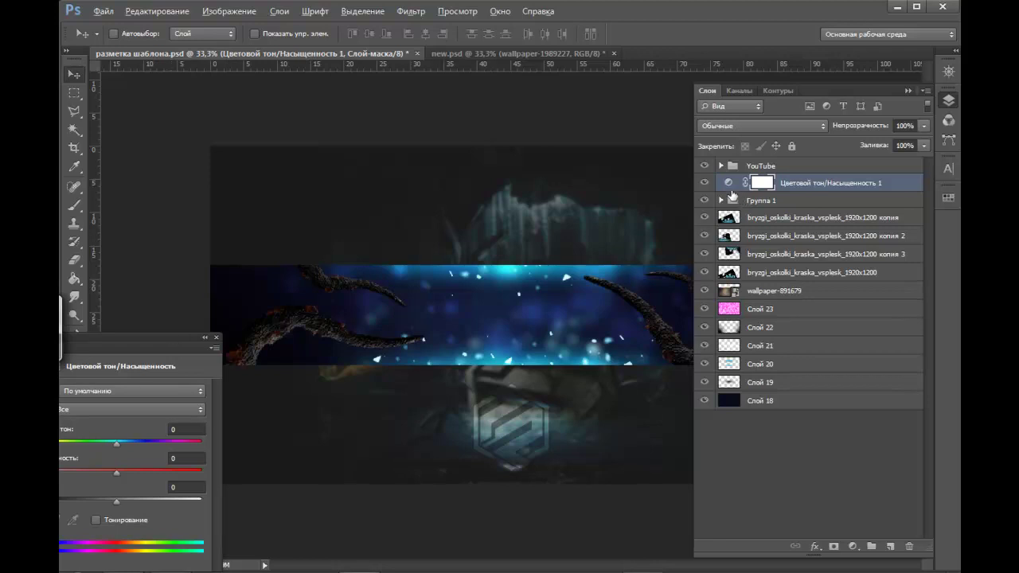
{"action": "left_click", "coordinate": [729, 191], "text": "alt"}
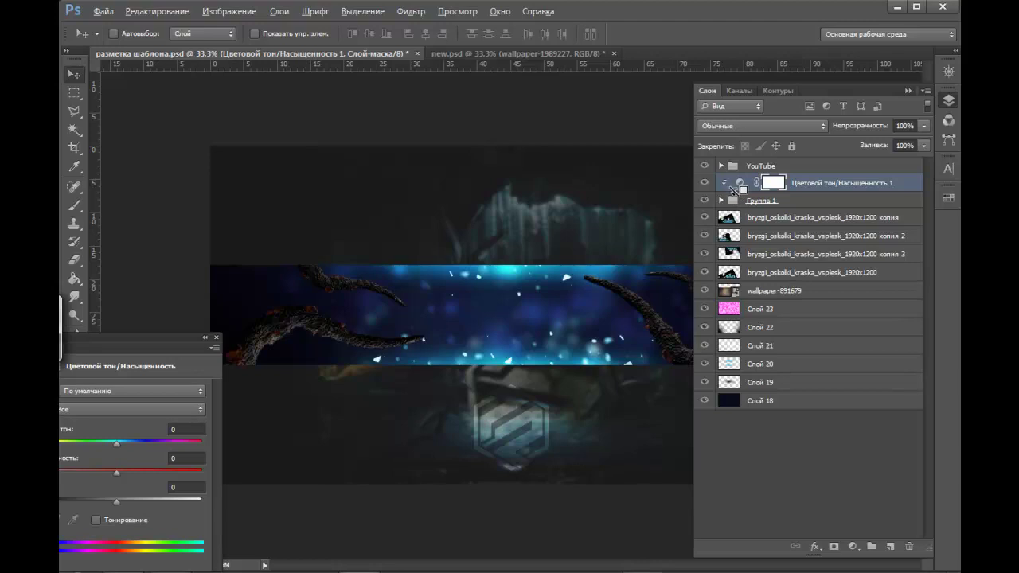
{"action": "key", "text": "alt"}
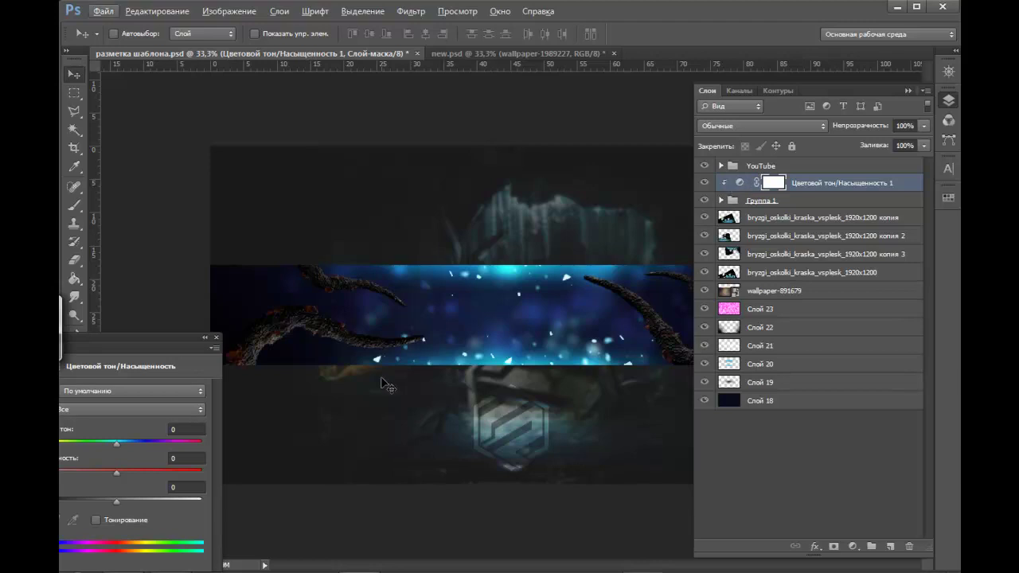
- Shift the tentacles' hue to about -174 and raise saturation to +20, removing the purple tint
{"action": "mouse_move", "coordinate": [116, 444]}
{"action": "left_mouse_down"}
{"action": "mouse_move", "coordinate": [139, 441]}
{"action": "mouse_move", "coordinate": [60, 456]}
{"action": "left_mouse_up"}
{"action": "mouse_move", "coordinate": [87, 350]}
{"action": "left_mouse_down"}
{"action": "mouse_move", "coordinate": [271, 384]}
{"action": "mouse_move", "coordinate": [450, 378]}
{"action": "left_mouse_up"}
{"action": "left_click_drag", "start_coordinate": [446, 303], "coordinate": [524, 301]}
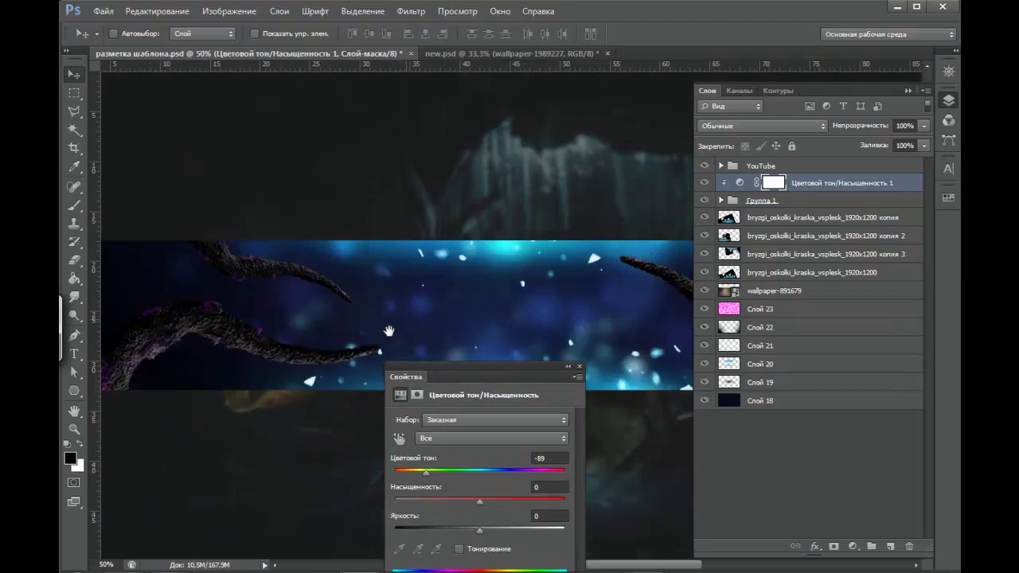
{"action": "key", "text": "ctrl+plus"}
{"action": "left_click", "coordinate": [925, 66]}
{"action": "mouse_move", "coordinate": [612, 184]}
{"action": "left_mouse_down"}
{"action": "mouse_move", "coordinate": [496, 189]}
{"action": "mouse_move", "coordinate": [352, 156]}
{"action": "left_mouse_up"}
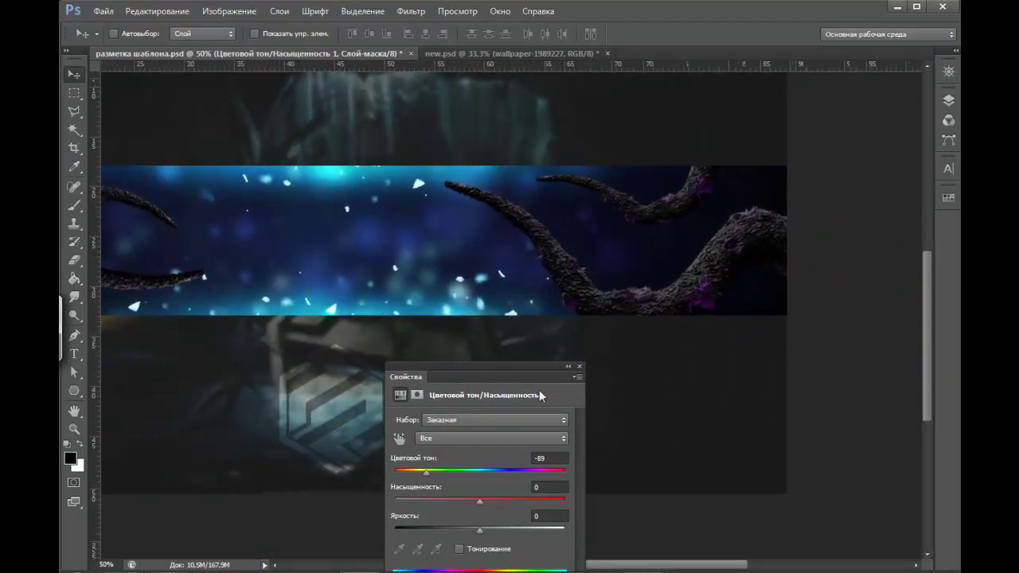
{"action": "mouse_move", "coordinate": [427, 471]}
{"action": "left_mouse_down"}
{"action": "mouse_move", "coordinate": [398, 481]}
{"action": "mouse_move", "coordinate": [402, 492]}
{"action": "left_mouse_up"}
{"action": "mouse_move", "coordinate": [481, 502]}
{"action": "left_mouse_down"}
{"action": "mouse_move", "coordinate": [510, 510]}
{"action": "mouse_move", "coordinate": [465, 507]}
{"action": "mouse_move", "coordinate": [519, 510]}
{"action": "left_mouse_up"}
- Fine-tune the adjustment to Hue -162, Saturation +49, Lightness 0
{"action": "left_click_drag", "start_coordinate": [303, 347], "coordinate": [551, 375]}
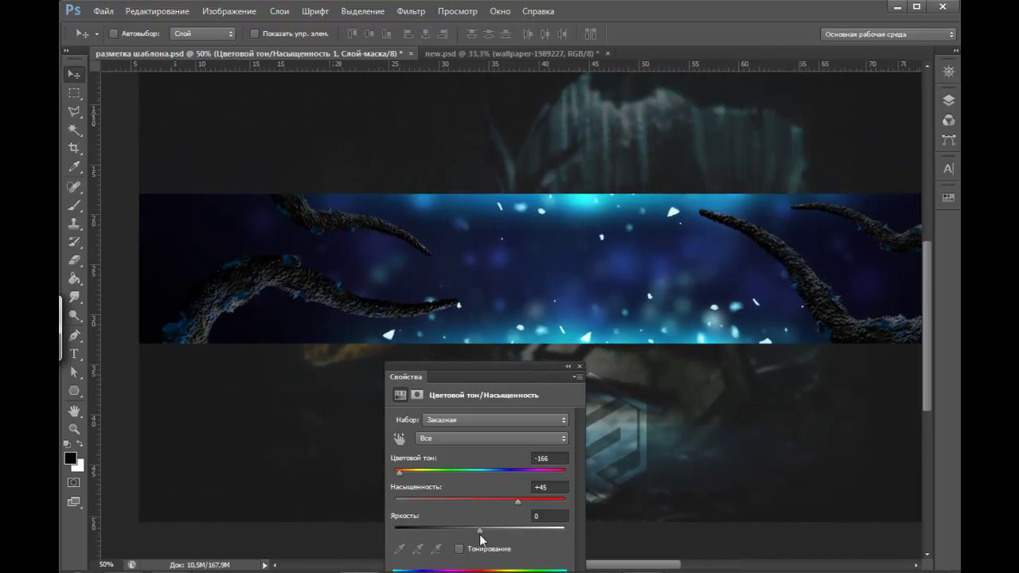
{"action": "left_click_drag", "start_coordinate": [481, 536], "coordinate": [475, 534]}
{"action": "left_click", "coordinate": [479, 532]}
{"action": "left_click_drag", "start_coordinate": [519, 503], "coordinate": [522, 504]}
{"action": "left_click_drag", "start_coordinate": [401, 475], "coordinate": [408, 482]}
{"action": "left_click_drag", "start_coordinate": [409, 484], "coordinate": [402, 482]}
{"action": "left_click", "coordinate": [569, 367]}
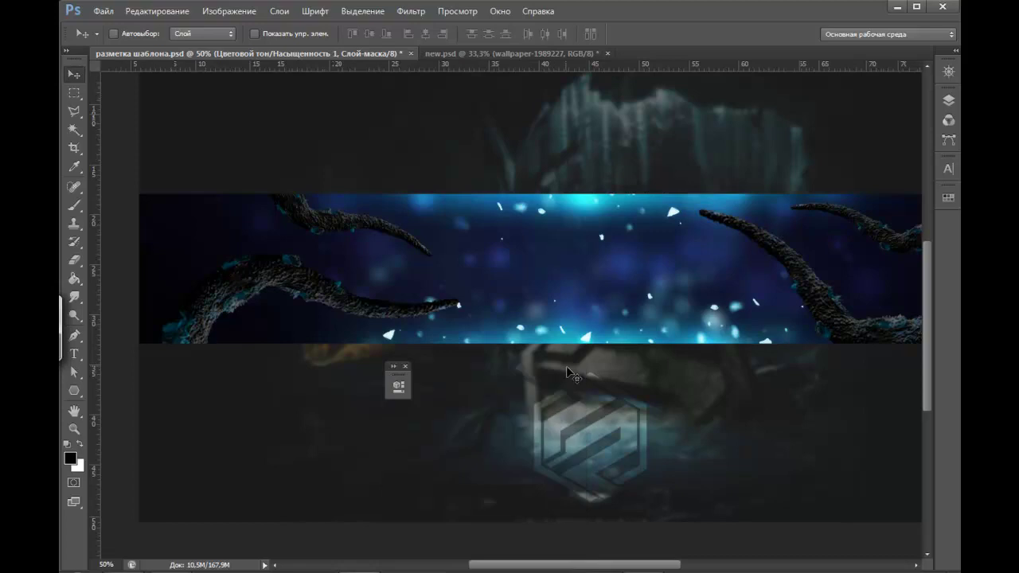
{"action": "scroll", "coordinate": [587, 319], "scroll_direction": "right", "scroll_amount": 3}
- Expand Группа 1 and toggle the group and top tentacle visibility to compare
{"action": "left_click", "coordinate": [948, 99]}
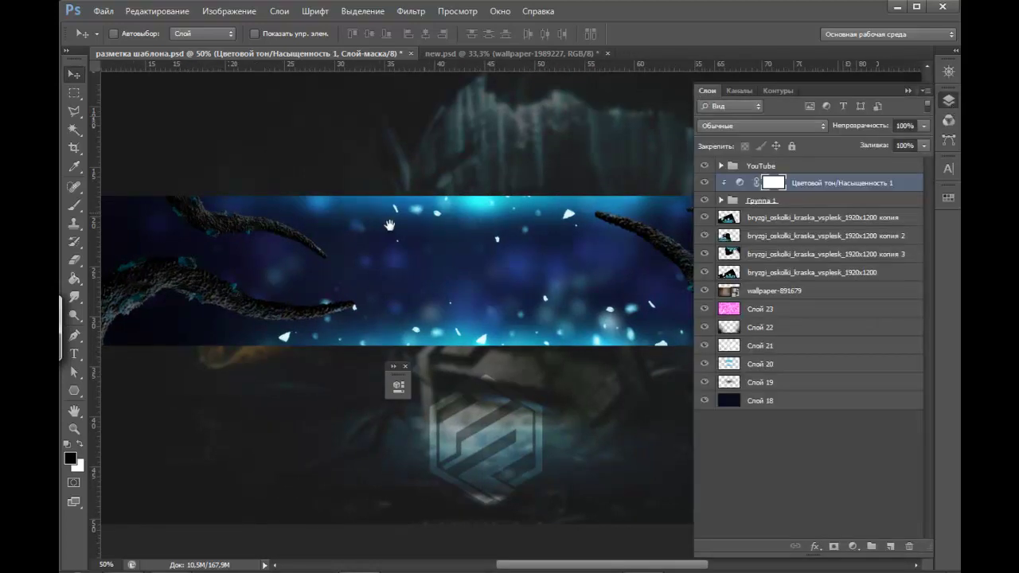
{"action": "scroll", "coordinate": [478, 239], "scroll_direction": "left", "scroll_amount": 3}
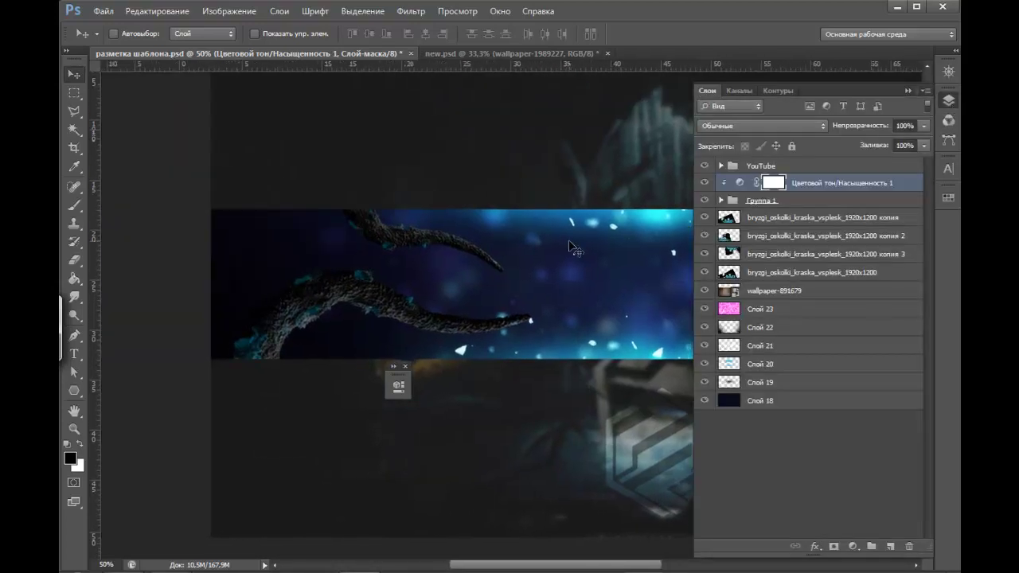
{"action": "left_click", "coordinate": [705, 200]}
{"action": "left_click", "coordinate": [721, 200]}
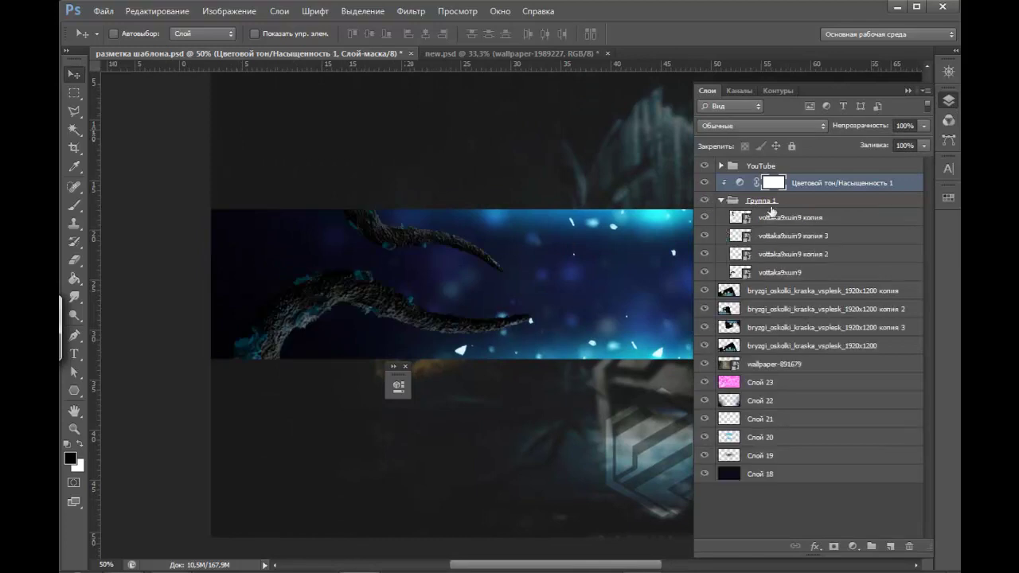
{"action": "left_click", "coordinate": [702, 218]}
{"action": "left_click", "coordinate": [702, 219]}
{"action": "left_click", "coordinate": [826, 221]}
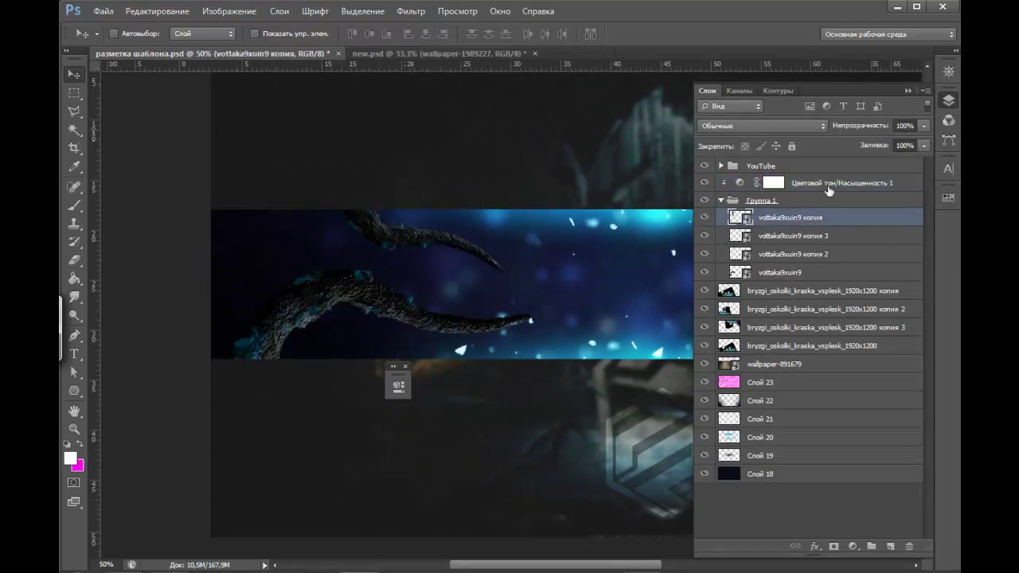
- Make the lower vottaka9xuin9 layer active, undoing an accidental move, and bring up the Lasso variants
{"action": "left_click", "coordinate": [704, 217]}
{"action": "left_click", "coordinate": [706, 273]}
{"action": "left_click", "coordinate": [780, 272]}
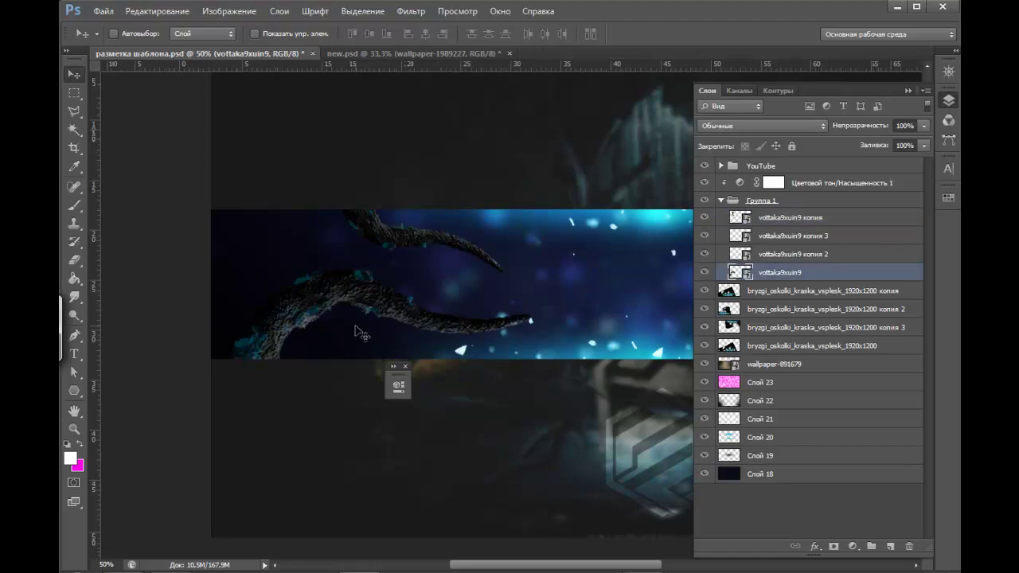
{"action": "left_click_drag", "start_coordinate": [328, 310], "coordinate": [350, 295]}
{"action": "key", "text": "ctrl+z"}
{"action": "left_click", "coordinate": [909, 91]}
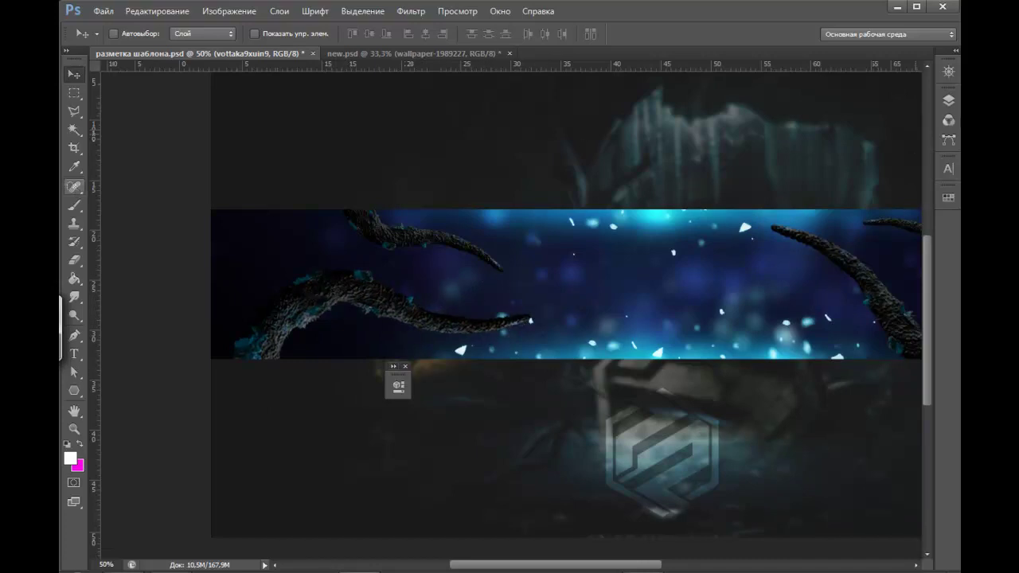
{"action": "left_click", "coordinate": [950, 100]}
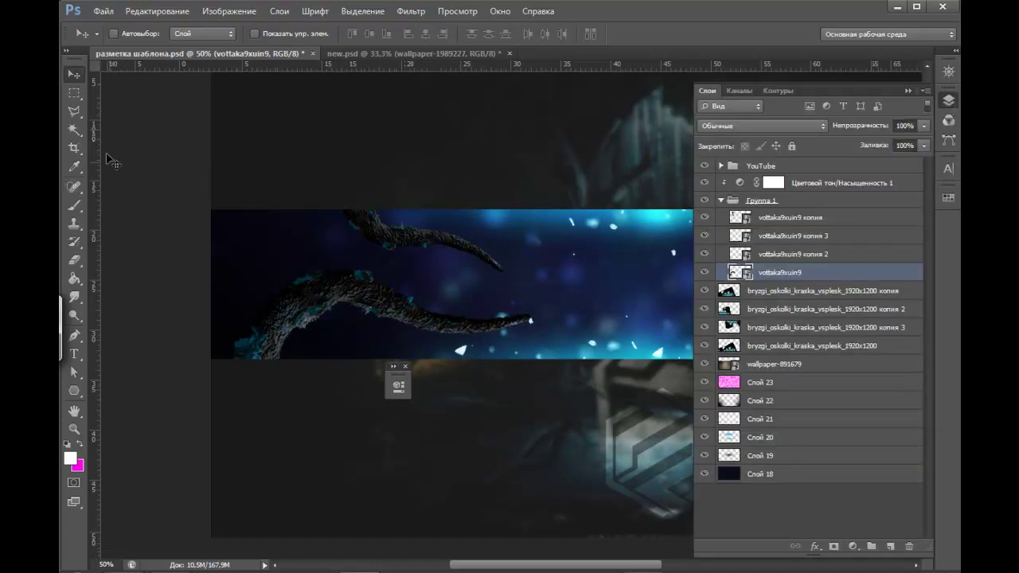
{"action": "left_click", "coordinate": [74, 111]}
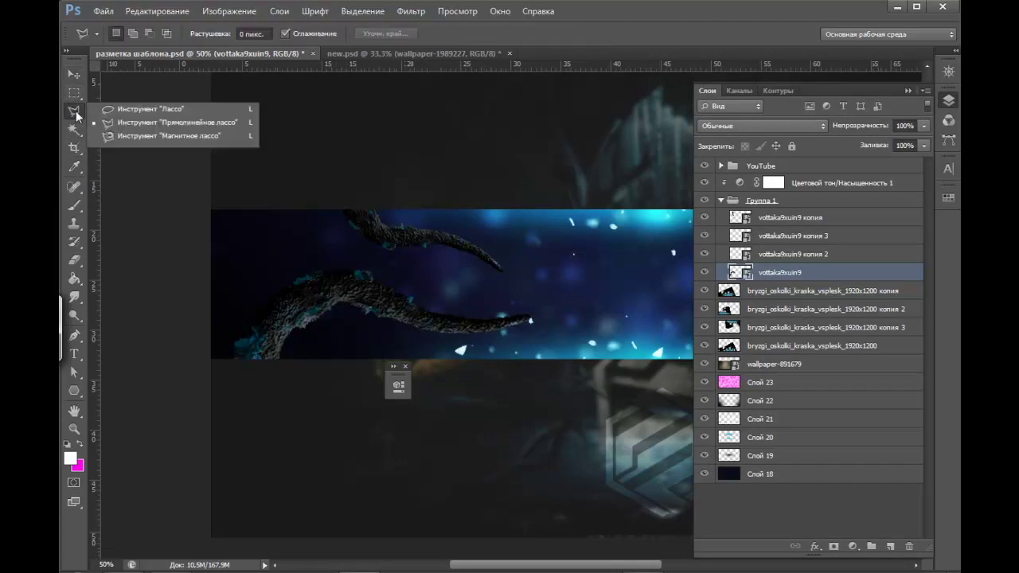
- Lasso the base of the lower-left tentacle and feather the selection by 30 pixels
{"action": "left_click", "coordinate": [145, 113]}
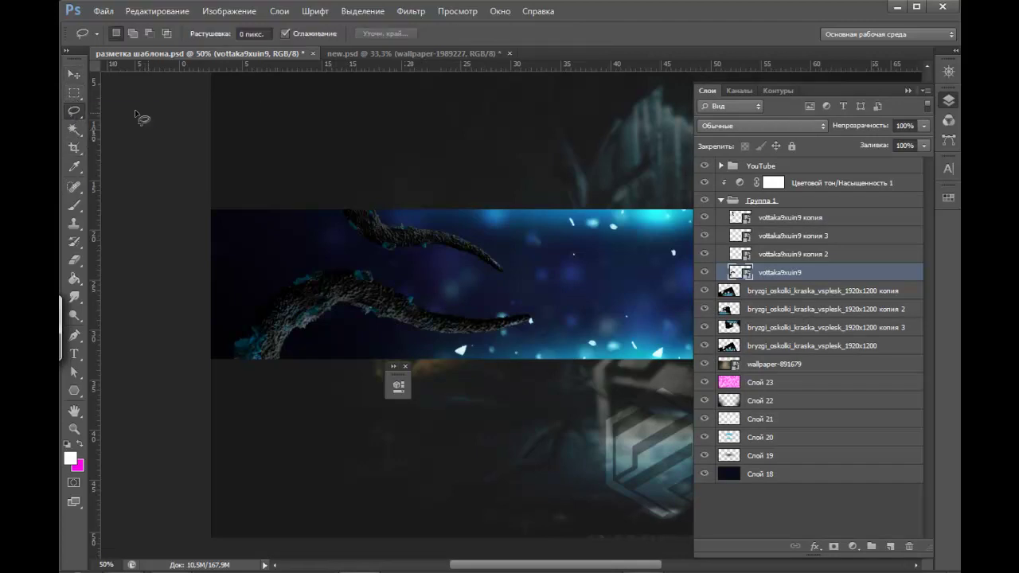
{"action": "left_click_drag", "start_coordinate": [294, 250], "coordinate": [395, 301]}
{"action": "left_click_drag", "start_coordinate": [284, 255], "coordinate": [288, 252]}
{"action": "left_click", "coordinate": [362, 12]}
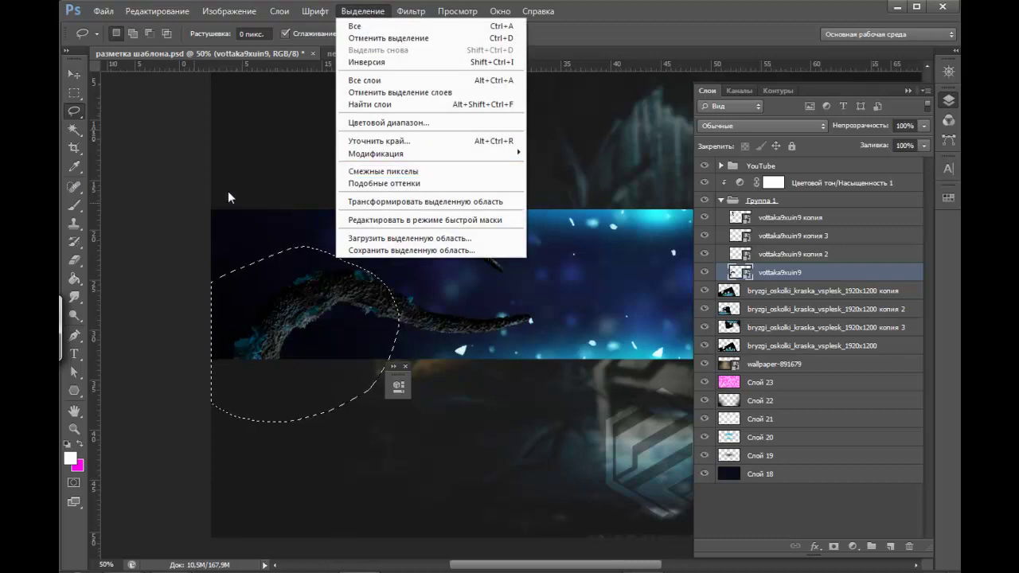
{"action": "mouse_move", "coordinate": [375, 153]}
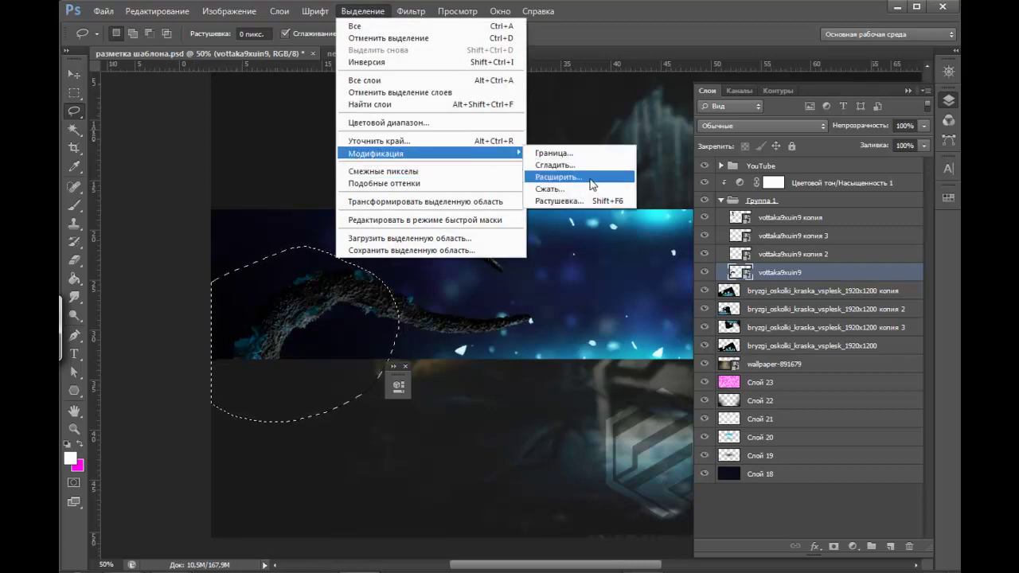
{"action": "left_click", "coordinate": [580, 199]}
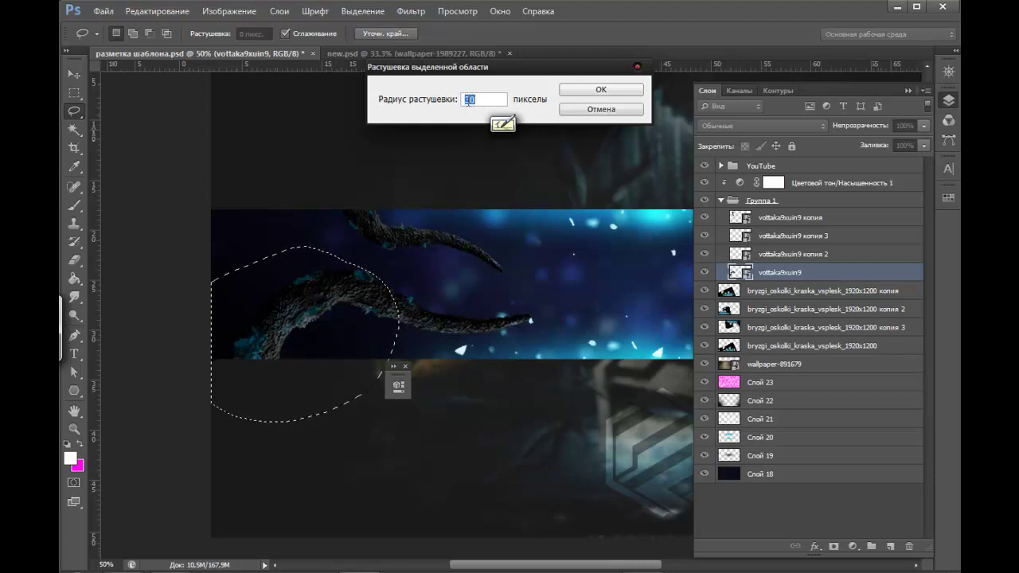
{"action": "type", "text": "30"}
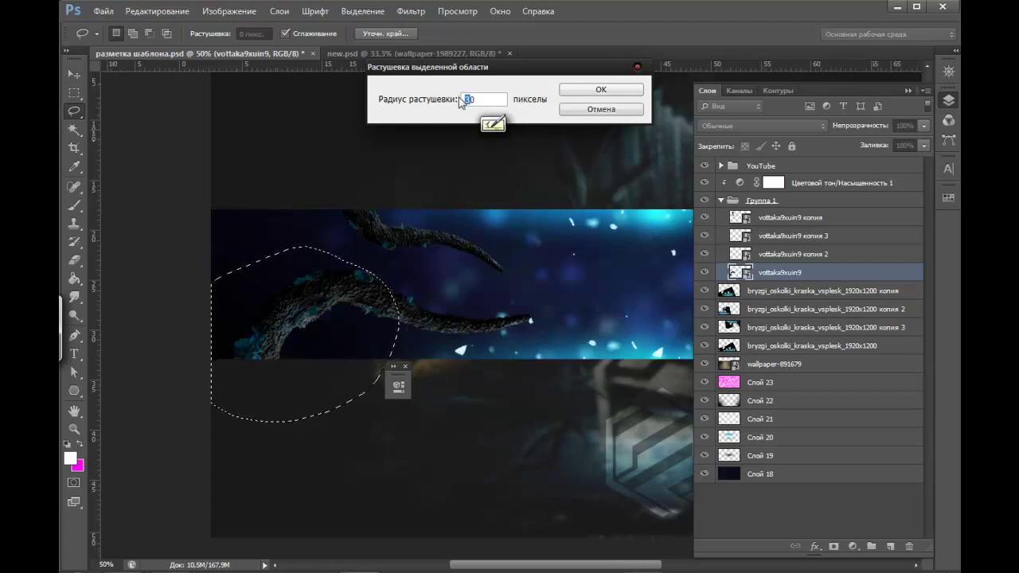
{"action": "type", "text": "5"}
{"action": "left_click", "coordinate": [620, 91]}
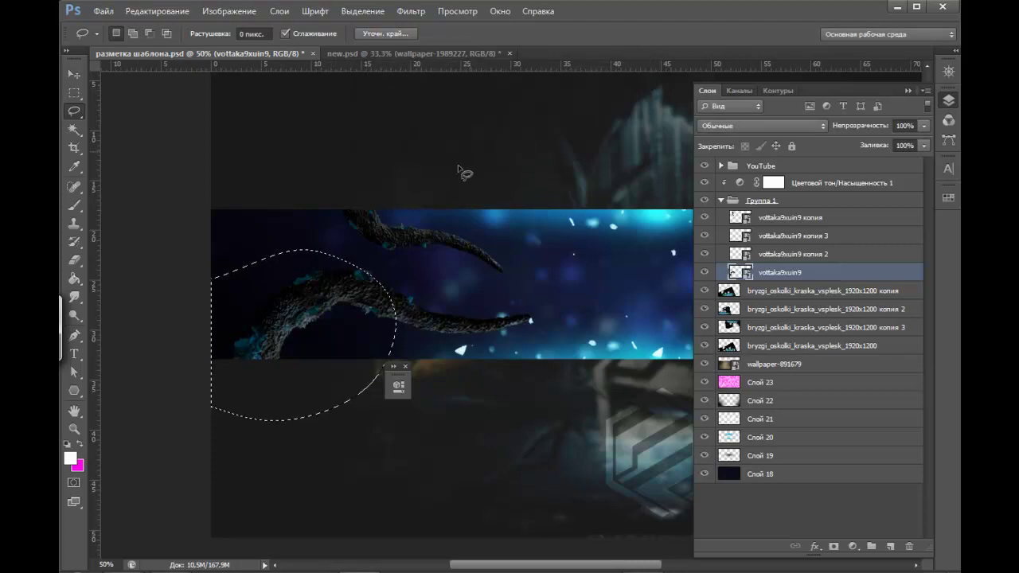
{"action": "left_click_drag", "start_coordinate": [568, 212], "coordinate": [495, 208]}
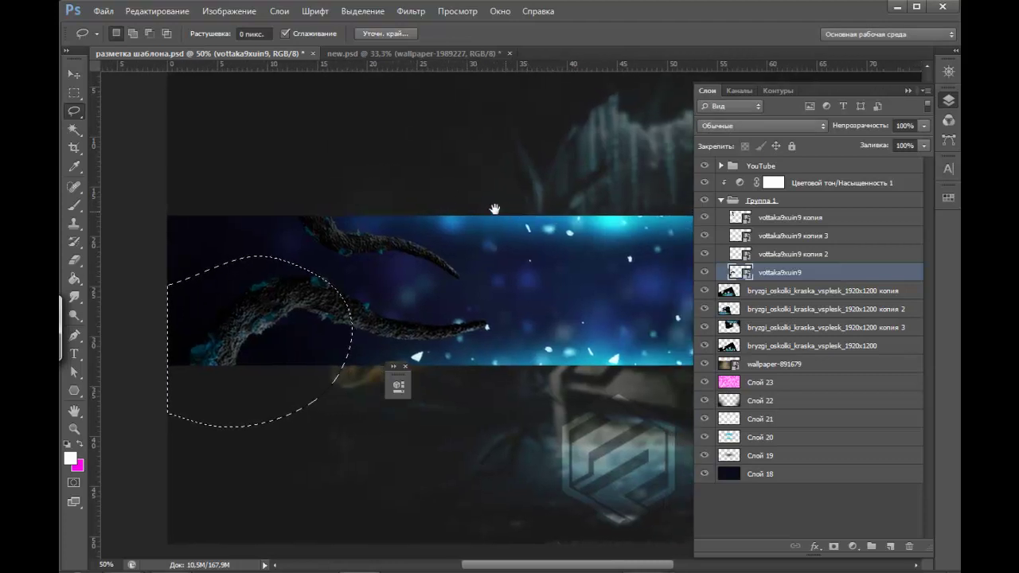
- Apply a Gaussian Blur of about 4.3 pixels to the selected tentacle area
{"action": "left_click", "coordinate": [412, 12]}
{"action": "mouse_move", "coordinate": [466, 177]}
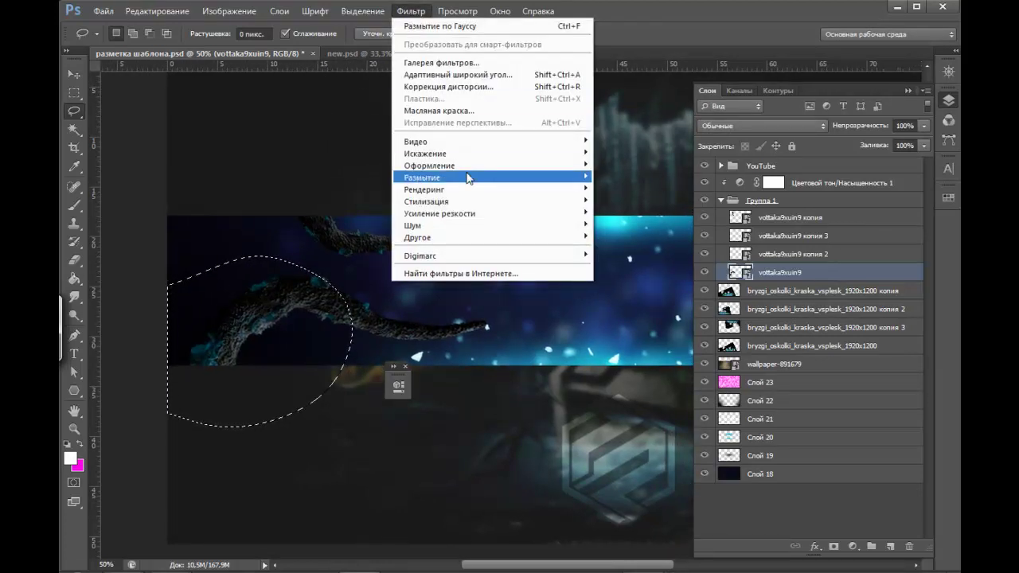
{"action": "left_click", "coordinate": [635, 280]}
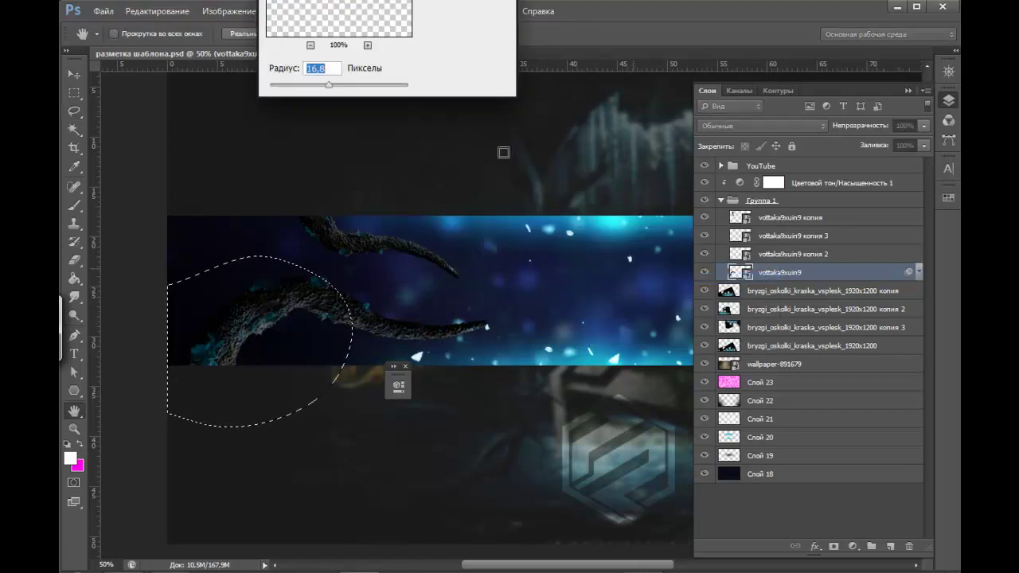
{"action": "left_click_drag", "start_coordinate": [330, 85], "coordinate": [310, 88]}
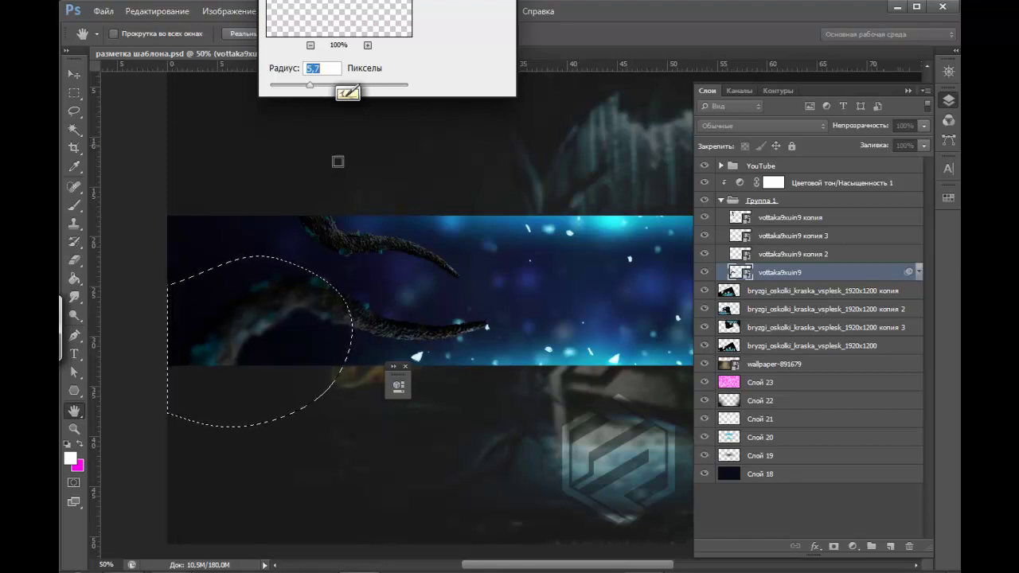
{"action": "left_click_drag", "start_coordinate": [310, 88], "coordinate": [305, 91]}
{"action": "key", "text": "Return"}
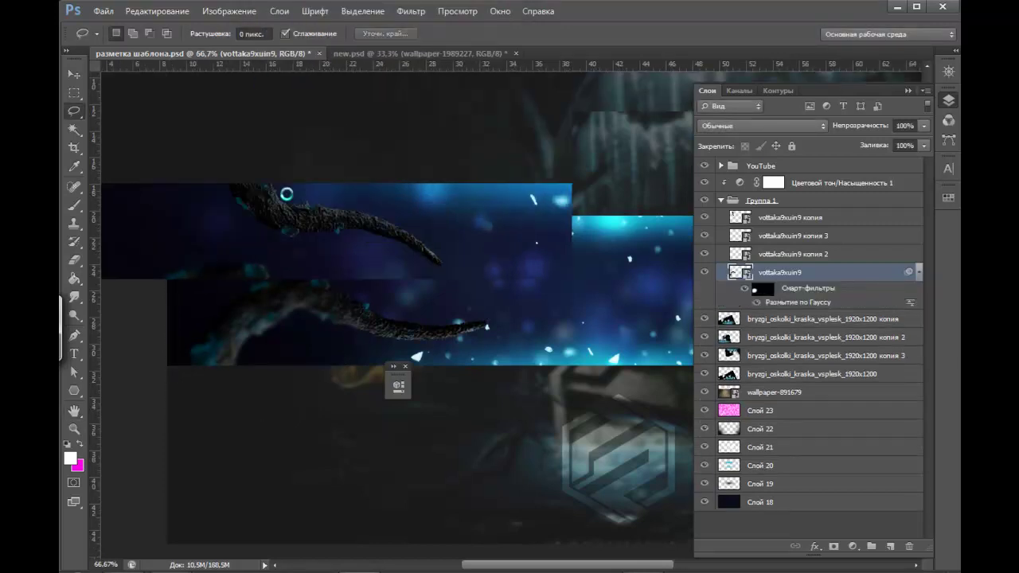
- Zoom around to inspect the blurred tentacle, then hide vottaka9xuin9 to compare
{"action": "key", "text": "ctrl+plus"}
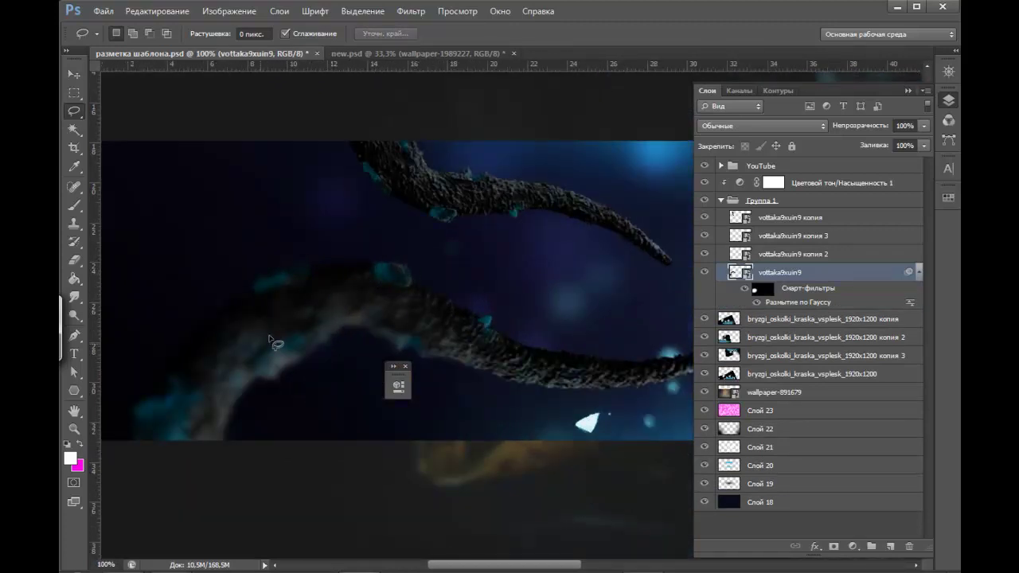
{"action": "left_click_drag", "start_coordinate": [421, 325], "coordinate": [356, 309]}
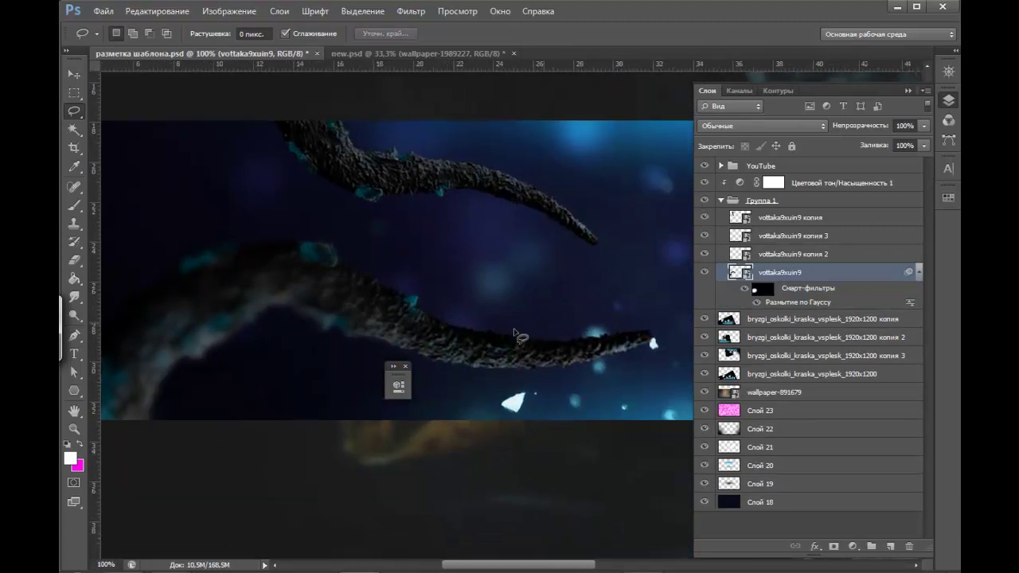
{"action": "key", "text": "ctrl+minus"}
{"action": "key", "text": "ctrl+minus"}
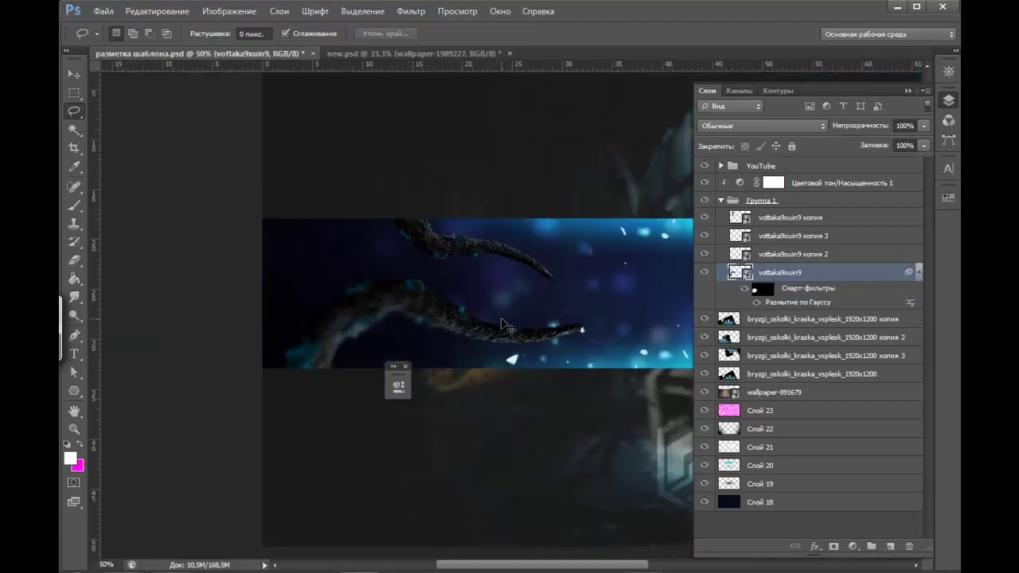
{"action": "mouse_move", "coordinate": [501, 319]}
{"action": "left_mouse_down"}
{"action": "mouse_move", "coordinate": [436, 278]}
{"action": "mouse_move", "coordinate": [408, 276]}
{"action": "left_mouse_up"}
{"action": "key", "text": "ctrl+plus"}
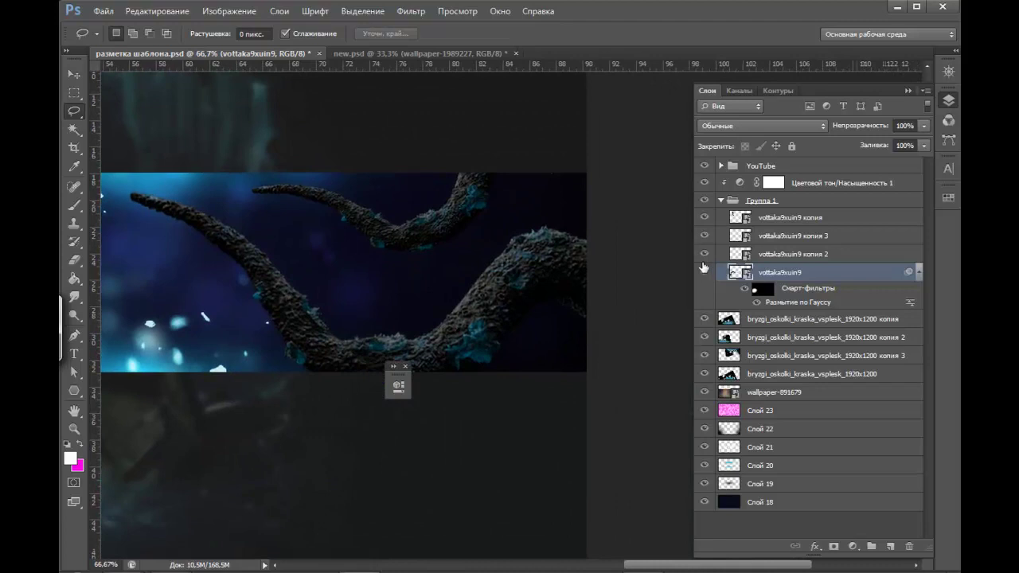
{"action": "left_click", "coordinate": [704, 271]}
- On vottaka9xuin9 копия 2, lasso the lower-right branch and feather it by 60 pixels
{"action": "left_click", "coordinate": [704, 272]}
{"action": "left_click", "coordinate": [747, 255]}
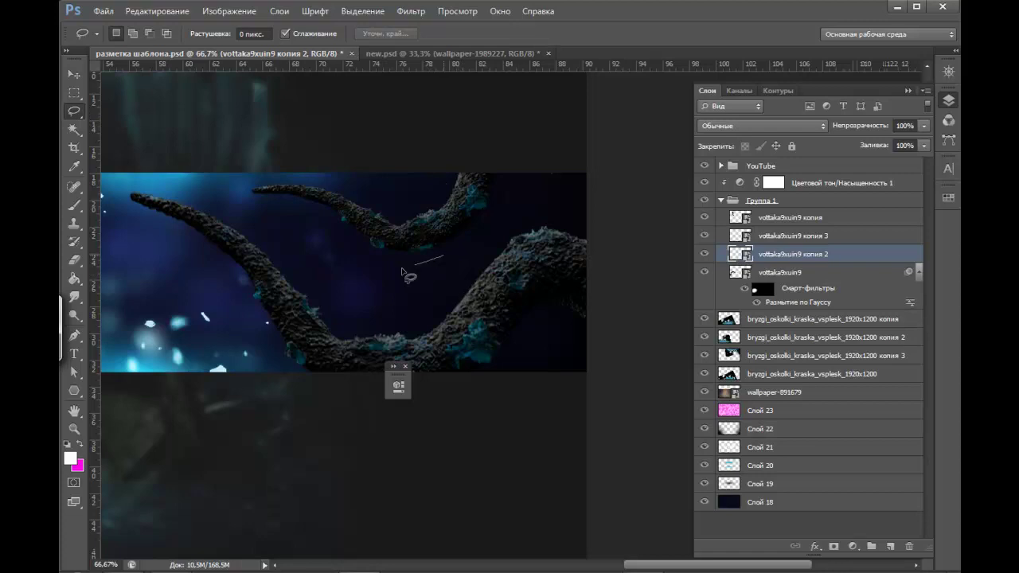
{"action": "left_click_drag", "start_coordinate": [308, 380], "coordinate": [593, 205]}
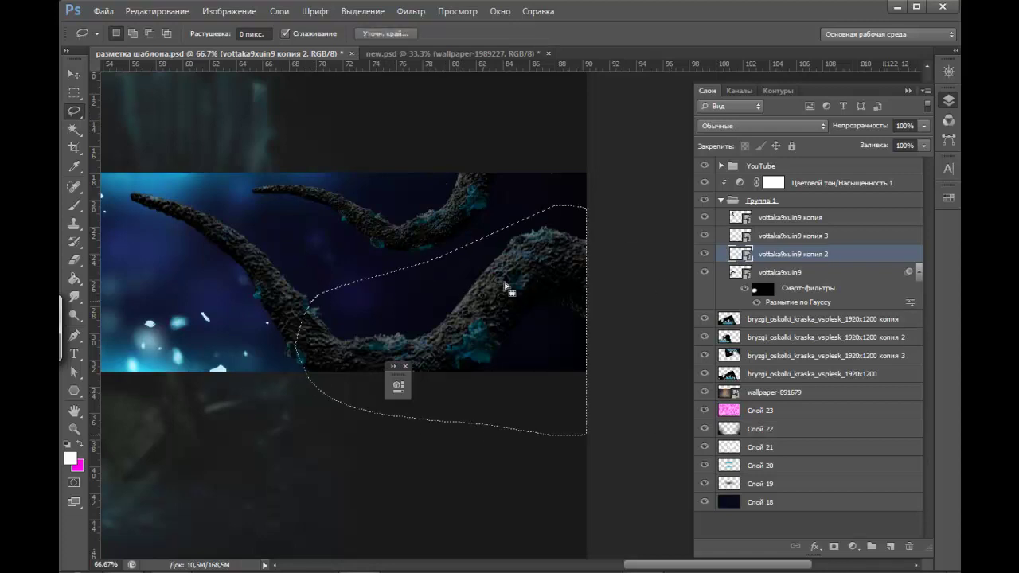
{"action": "left_click", "coordinate": [362, 12]}
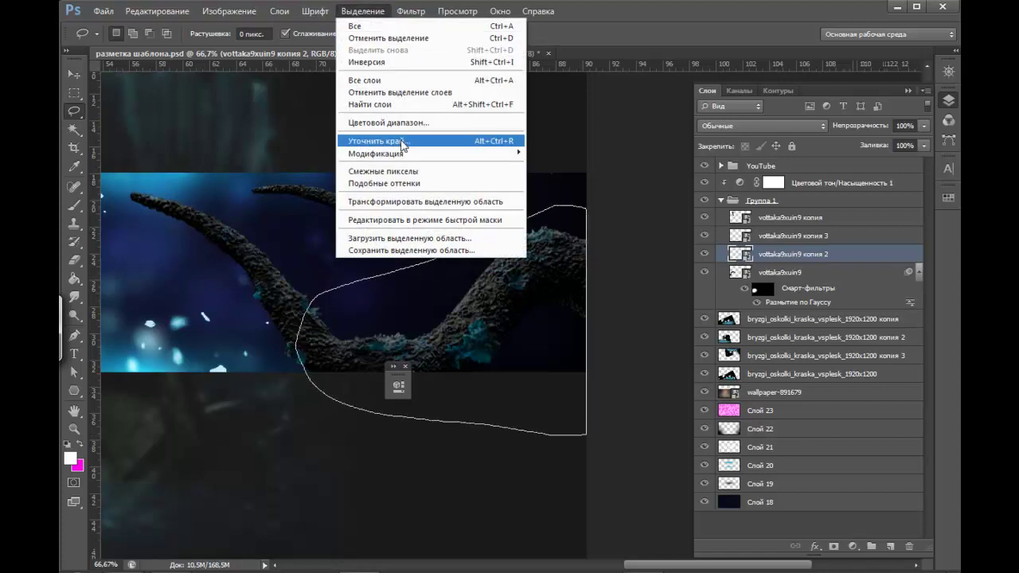
{"action": "mouse_move", "coordinate": [376, 153]}
{"action": "left_click", "coordinate": [557, 199]}
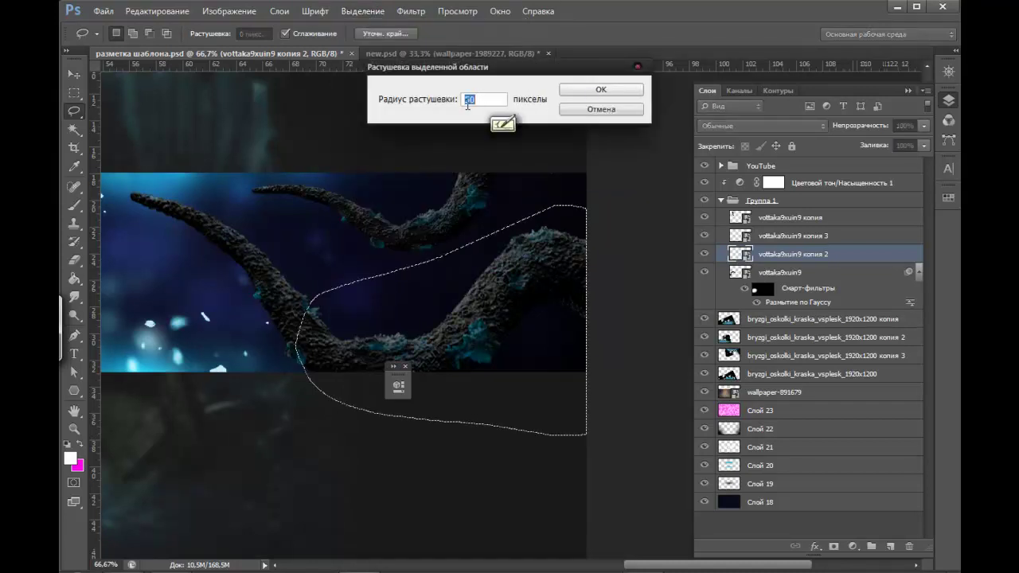
{"action": "type", "text": "6"}
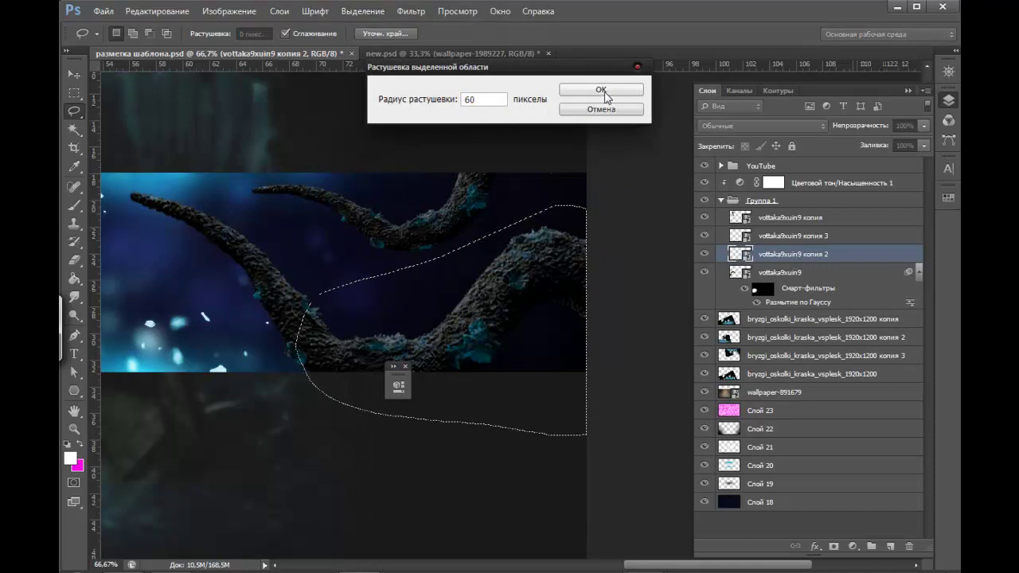
{"action": "left_click", "coordinate": [608, 95]}
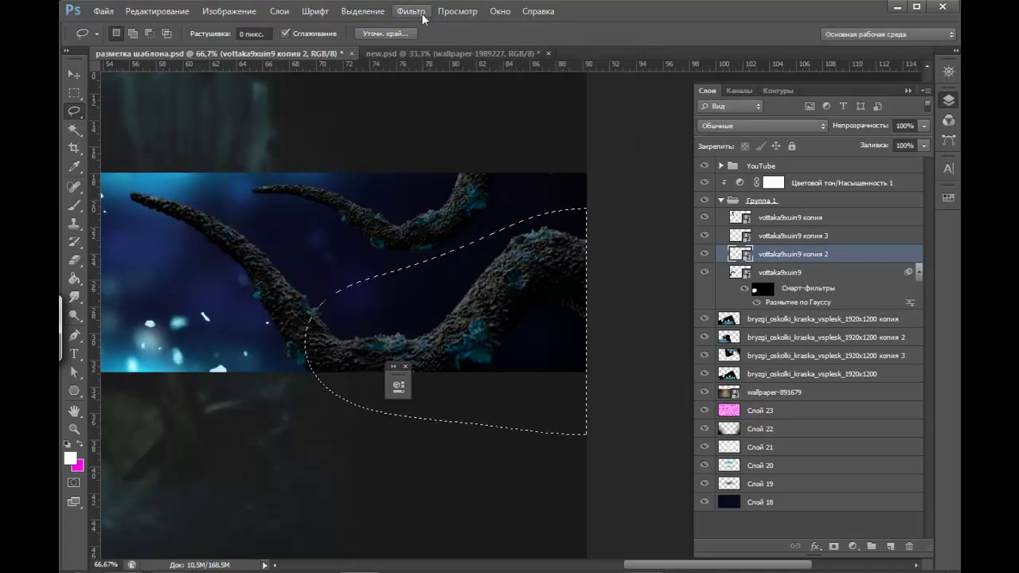
- Apply a Gaussian Blur of about 4.8 pixels to the feathered branch area
{"action": "left_click", "coordinate": [411, 12]}
{"action": "left_click", "coordinate": [652, 269]}
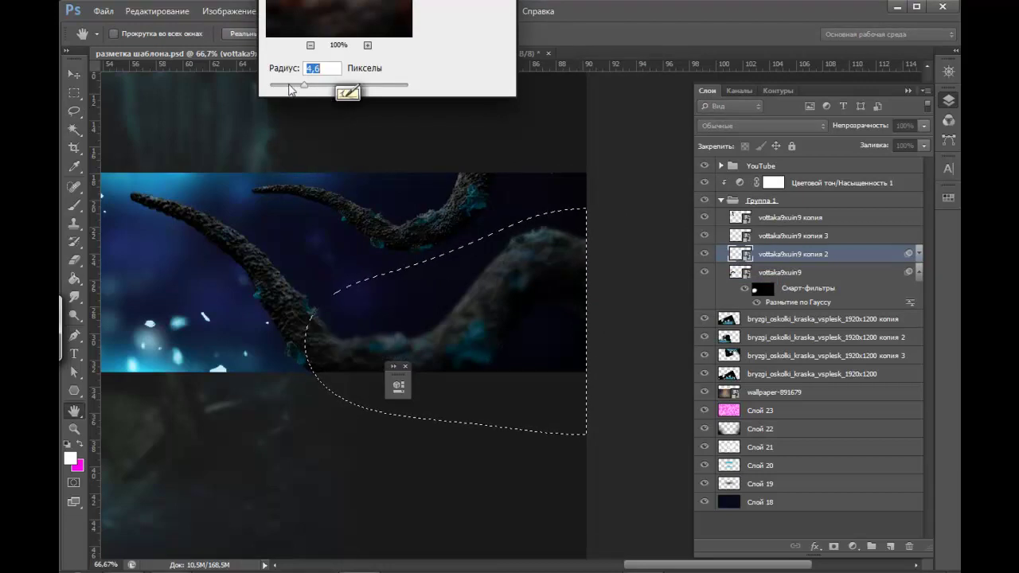
{"action": "left_click_drag", "start_coordinate": [303, 89], "coordinate": [306, 94]}
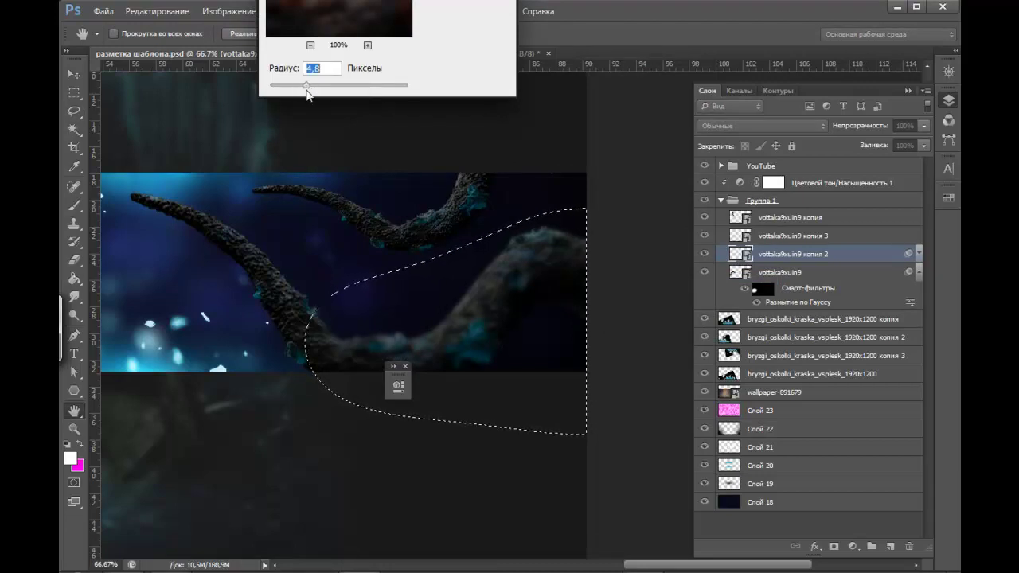
{"action": "left_click_drag", "start_coordinate": [308, 90], "coordinate": [303, 90]}
{"action": "key", "text": "Return"}
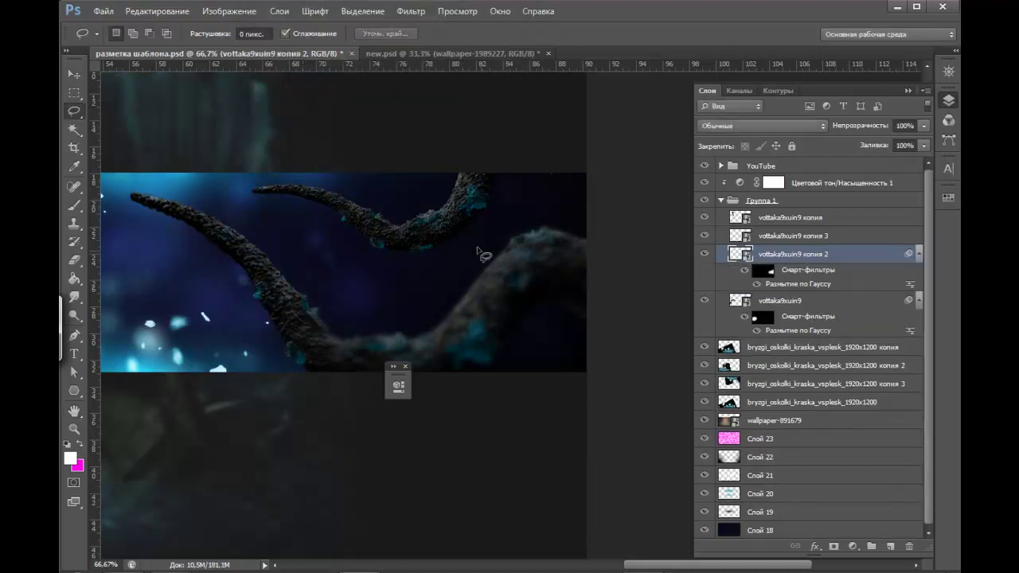
{"action": "left_click_drag", "start_coordinate": [481, 255], "coordinate": [478, 307]}
{"action": "mouse_move", "coordinate": [436, 253]}
{"action": "left_mouse_down"}
{"action": "mouse_move", "coordinate": [390, 307]}
{"action": "mouse_move", "coordinate": [480, 295]}
{"action": "mouse_move", "coordinate": [523, 303]}
{"action": "left_mouse_up"}
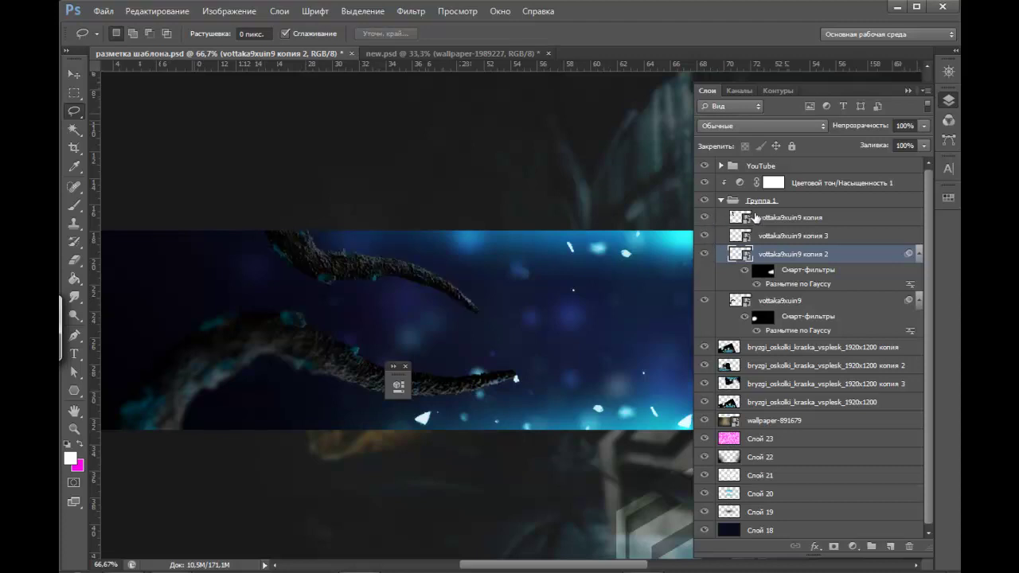
- Blur vottaka9xuin9 копия with a 4.0-pixel Gaussian Blur and save the document
{"action": "left_click", "coordinate": [721, 215]}
{"action": "left_click", "coordinate": [411, 11]}
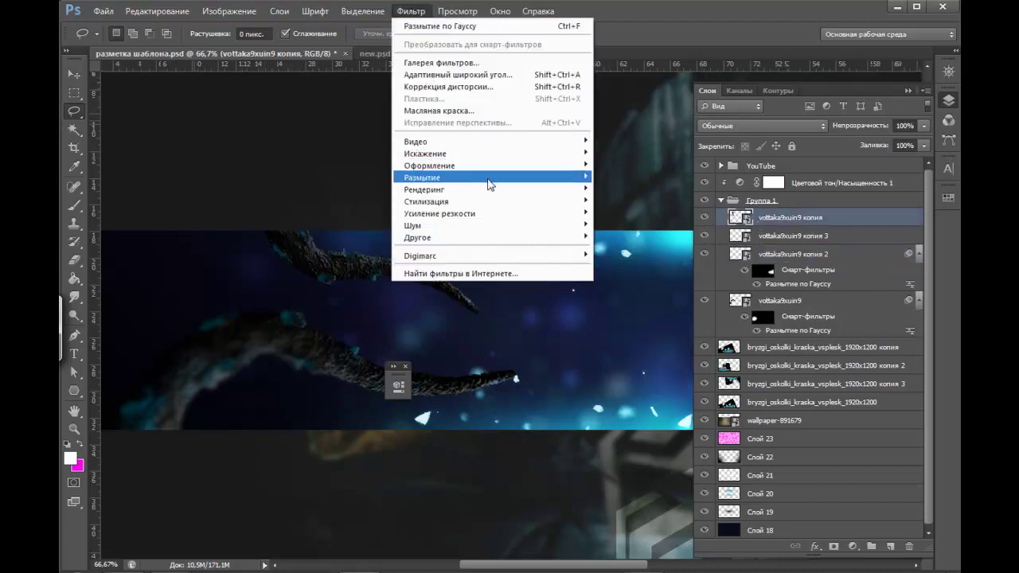
{"action": "left_click", "coordinate": [645, 282]}
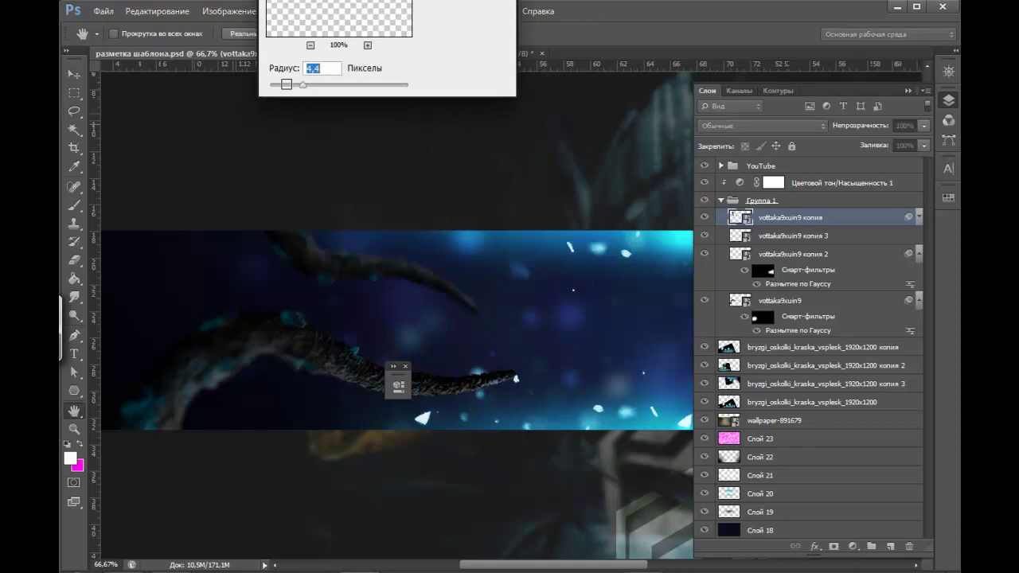
{"action": "left_click_drag", "start_coordinate": [303, 85], "coordinate": [299, 85]}
{"action": "key", "text": "Return"}
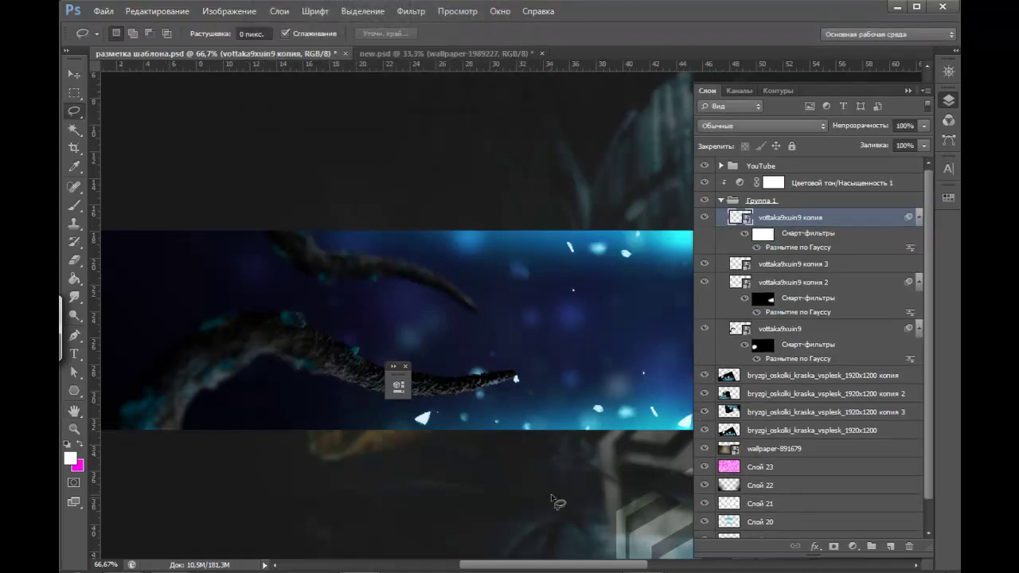
{"action": "left_click_drag", "start_coordinate": [499, 563], "coordinate": [646, 563]}
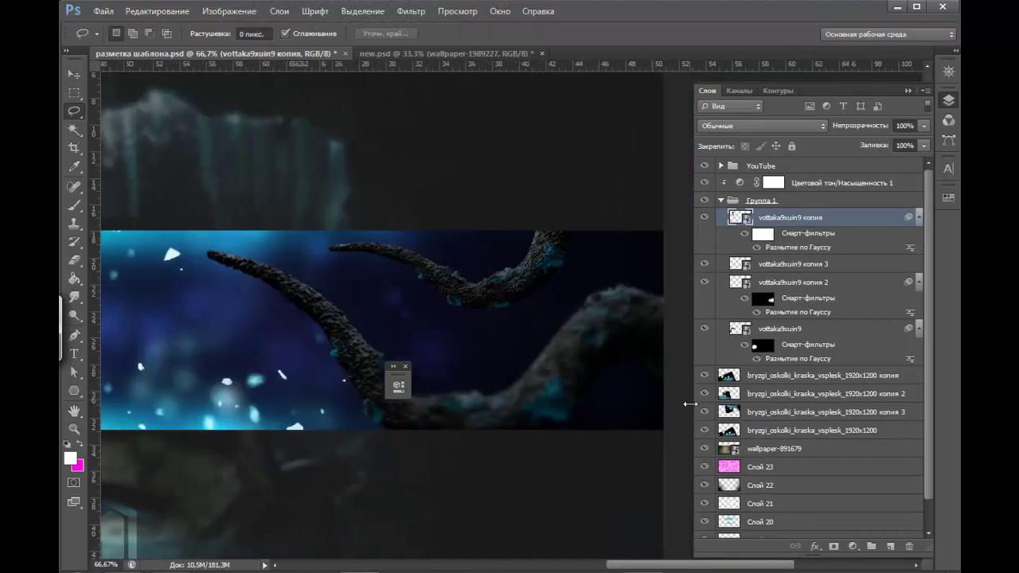
{"action": "key", "text": "ctrl+s"}
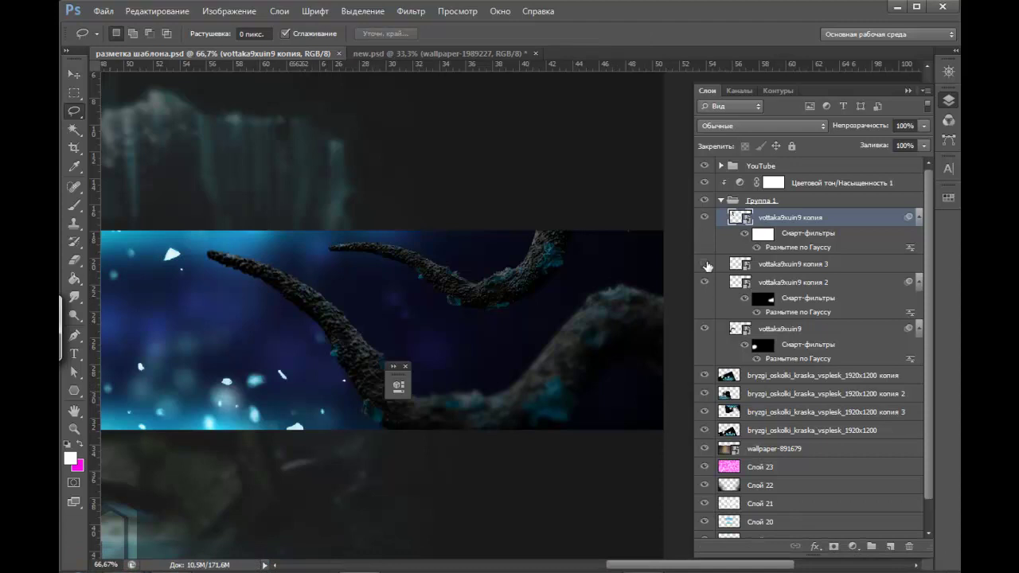
- Apply a 5.3-pixel Gaussian Blur to vottaka9xuin9 копия 3
{"action": "left_click", "coordinate": [704, 264]}
{"action": "left_click", "coordinate": [776, 263]}
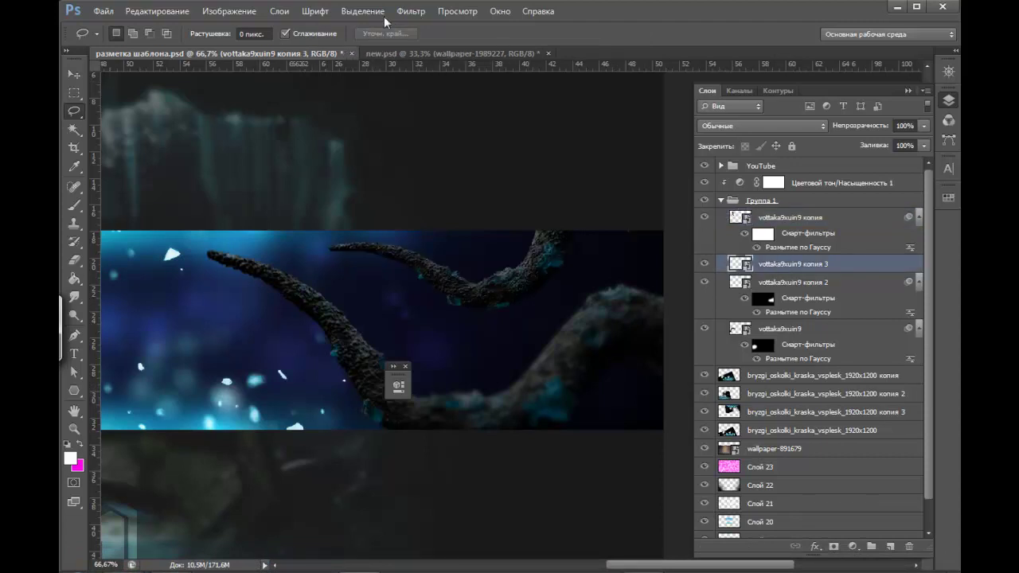
{"action": "left_click", "coordinate": [411, 11]}
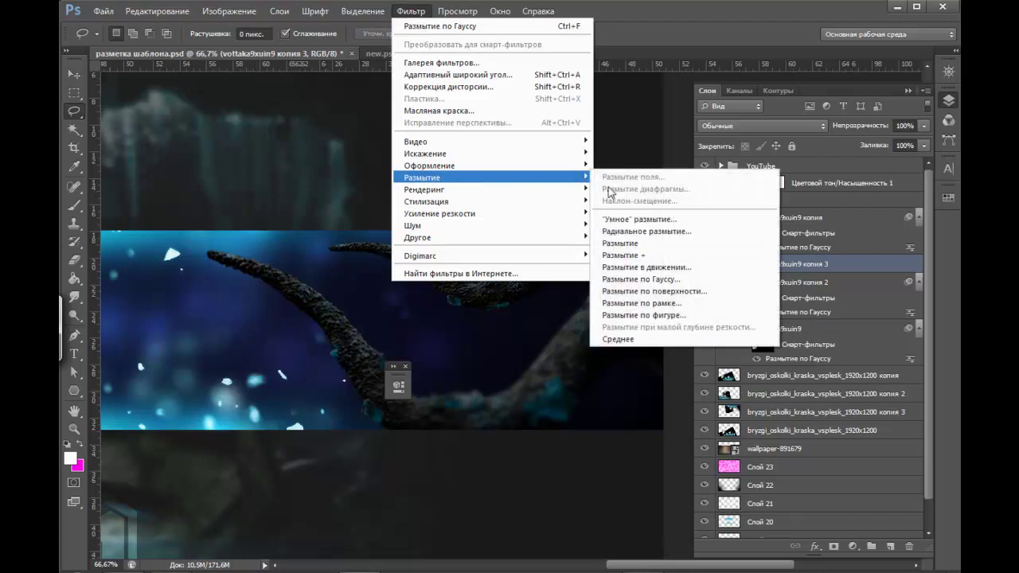
{"action": "left_click", "coordinate": [674, 279]}
{"action": "left_click_drag", "start_coordinate": [299, 86], "coordinate": [309, 86]}
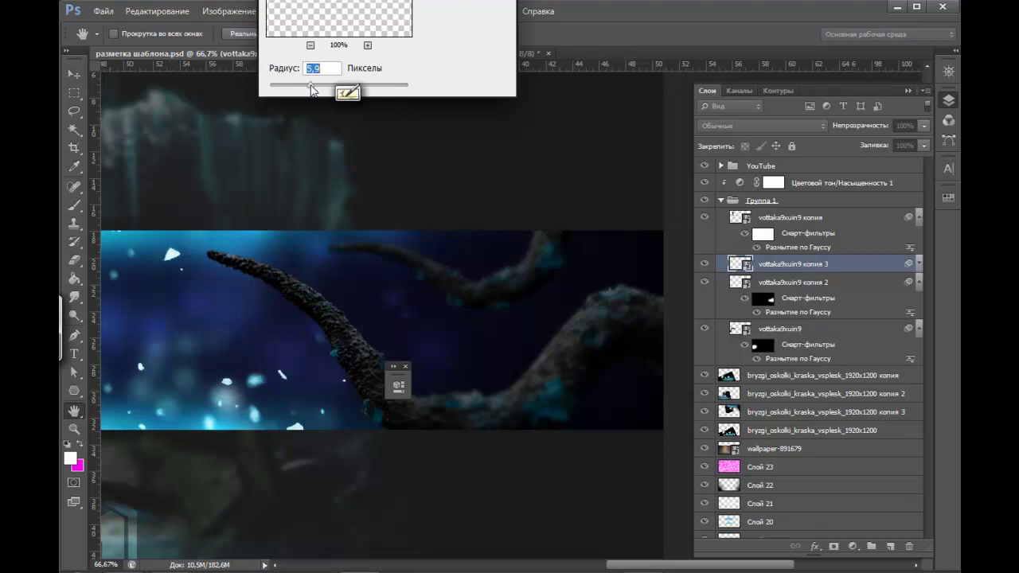
{"action": "key", "text": "Return"}
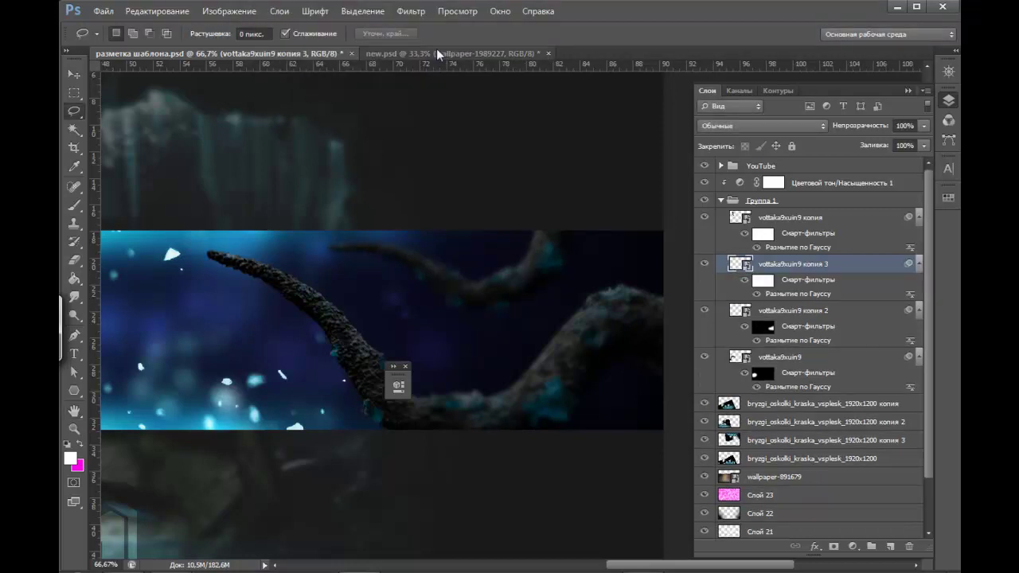
{"action": "key", "text": "ctrl+minus"}
{"action": "key", "text": "ctrl+minus"}
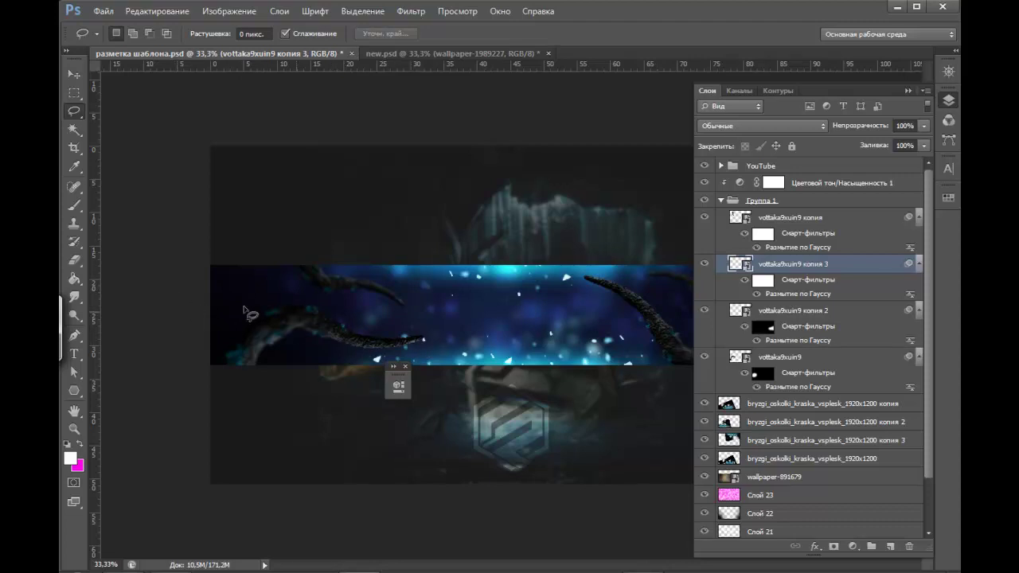
- Compare the tentacle layers' visibility and add a new empty layer above vottaka9xuin9
{"action": "left_click", "coordinate": [74, 75]}
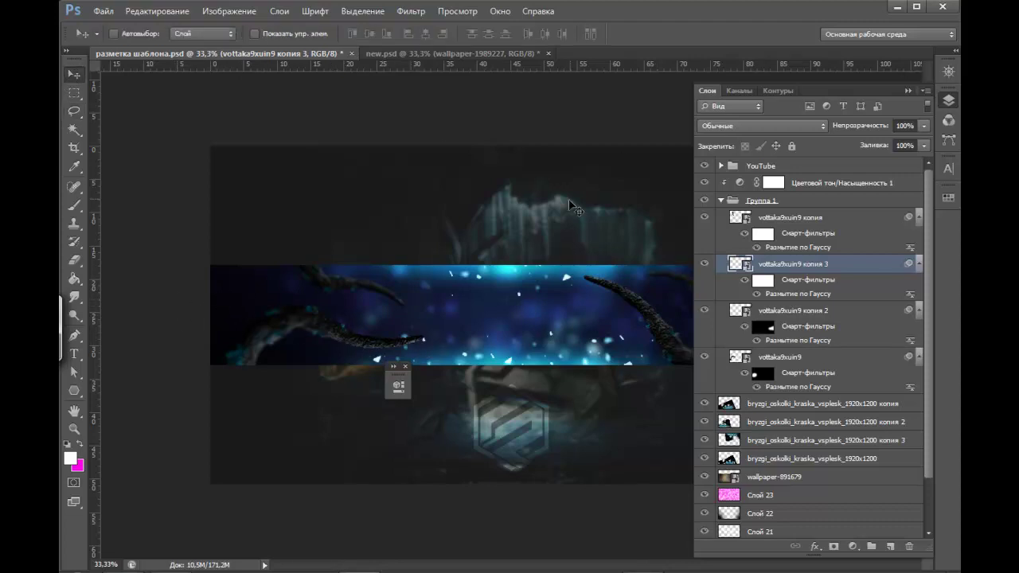
{"action": "left_click", "coordinate": [706, 265]}
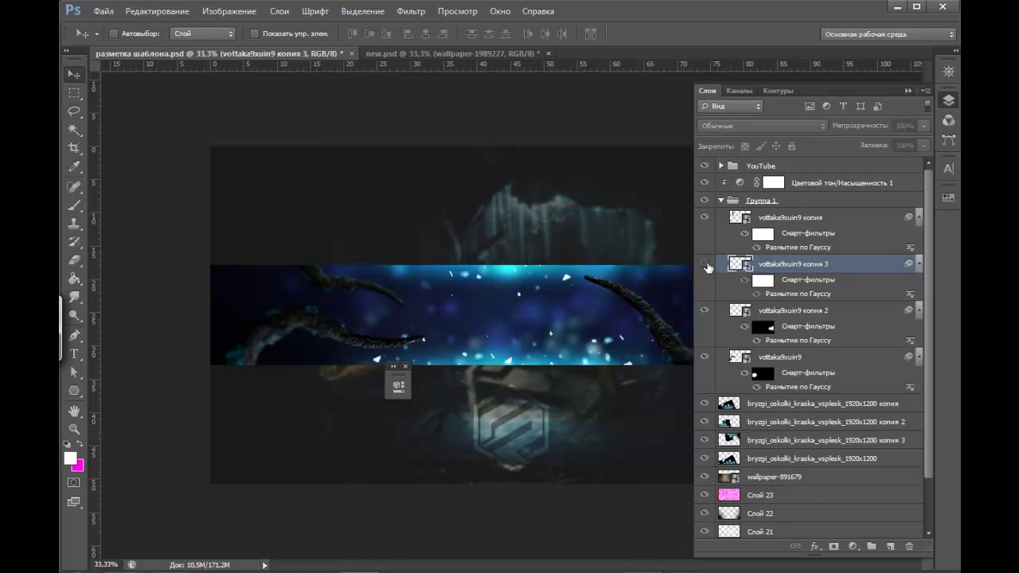
{"action": "left_click", "coordinate": [706, 265]}
{"action": "left_click", "coordinate": [704, 313]}
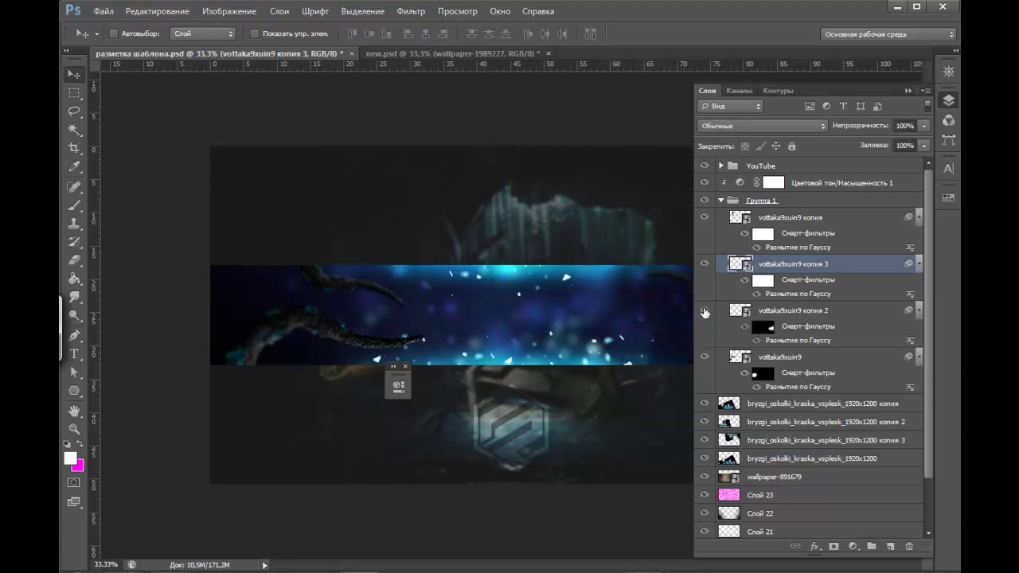
{"action": "left_click", "coordinate": [705, 359]}
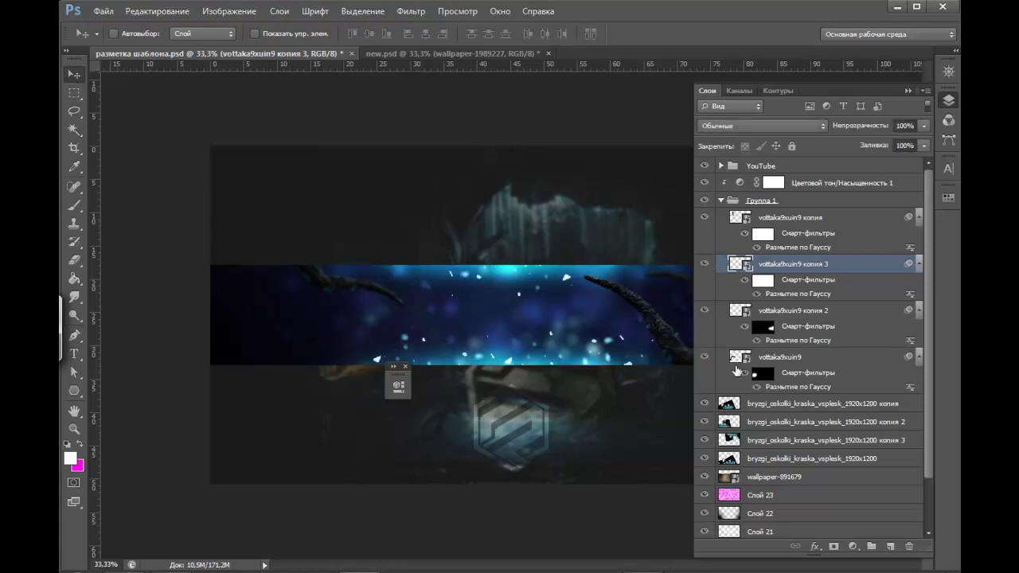
{"action": "key", "text": "alt+bracketleft"}
{"action": "left_click", "coordinate": [813, 360]}
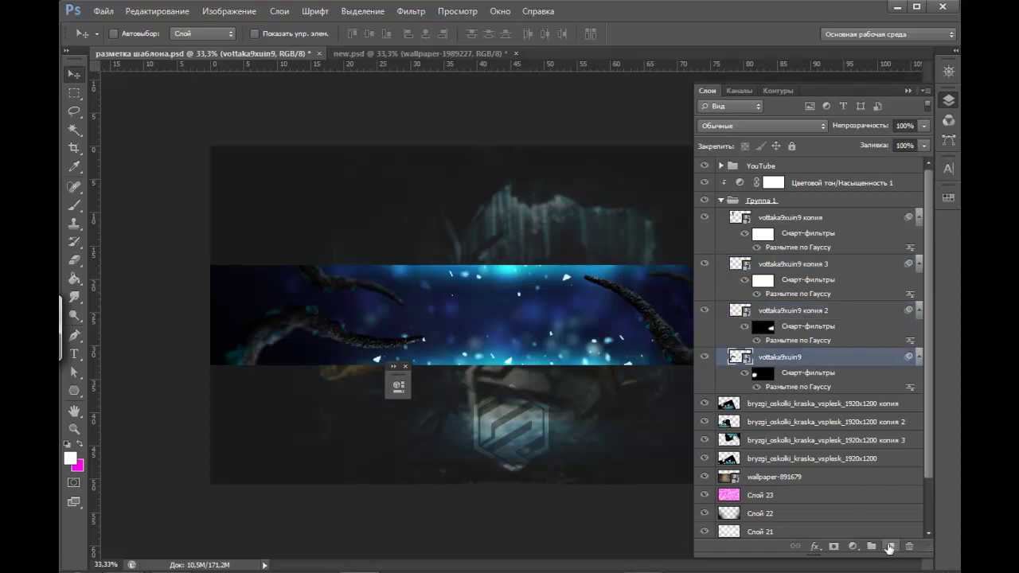
{"action": "left_click", "coordinate": [890, 548]}
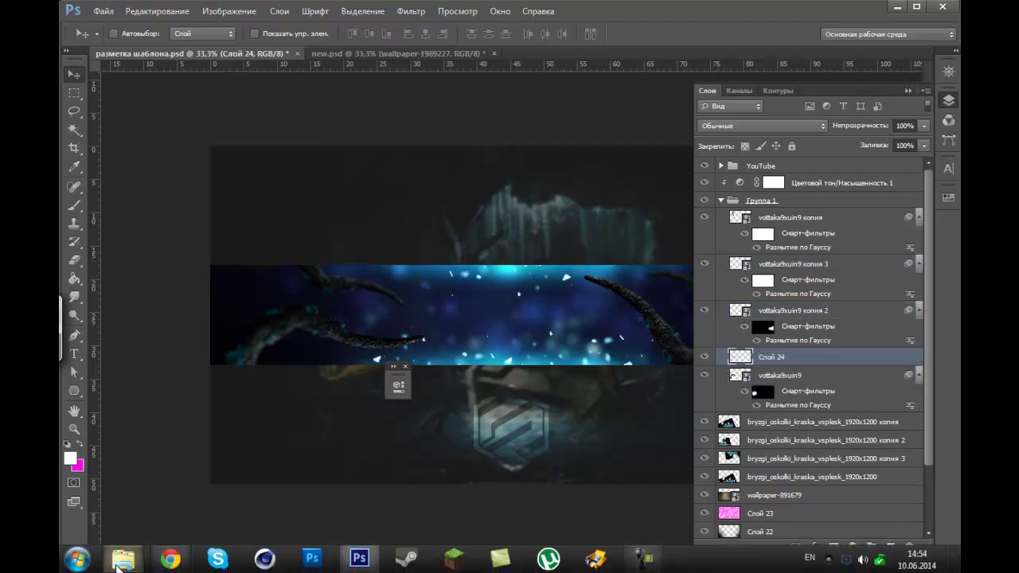
- Place the vottaka9xuin9 image, rotated and scaled to about 264%, toward the upper left
{"action": "left_click", "coordinate": [124, 559]}
{"action": "mouse_move", "coordinate": [689, 402]}
{"action": "left_mouse_down"}
{"action": "mouse_move", "coordinate": [584, 346]}
{"action": "mouse_move", "coordinate": [525, 391]}
{"action": "left_mouse_up"}
{"action": "left_click_drag", "start_coordinate": [510, 335], "coordinate": [303, 326]}
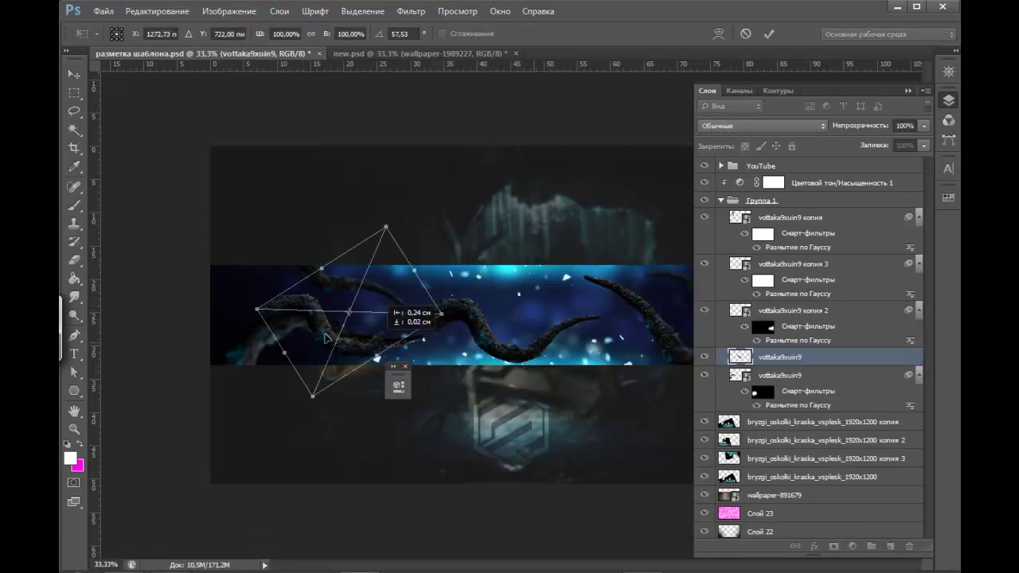
{"action": "left_click_drag", "start_coordinate": [396, 309], "coordinate": [698, 318]}
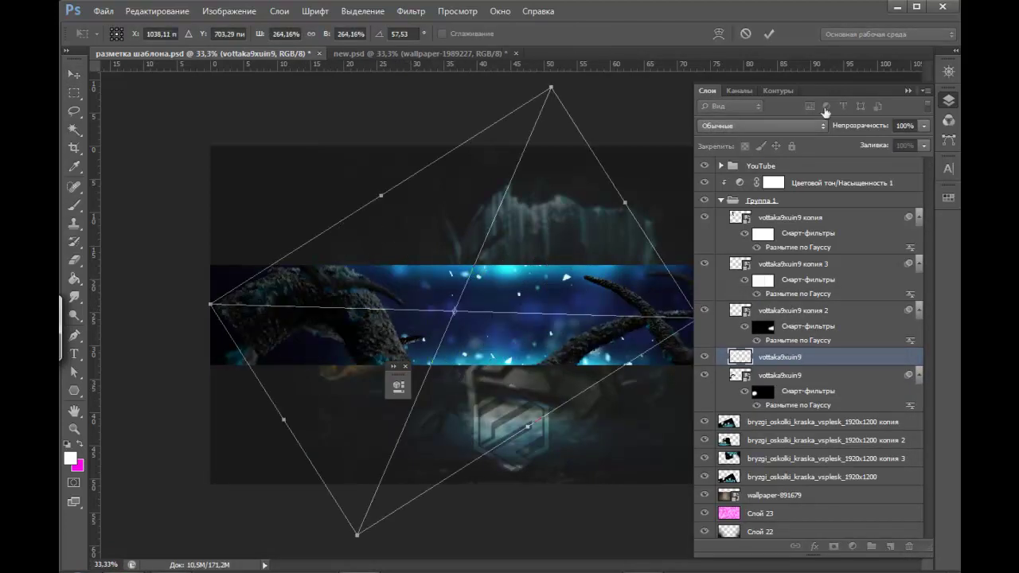
{"action": "left_click", "coordinate": [908, 90]}
{"action": "left_click_drag", "start_coordinate": [549, 303], "coordinate": [408, 252]}
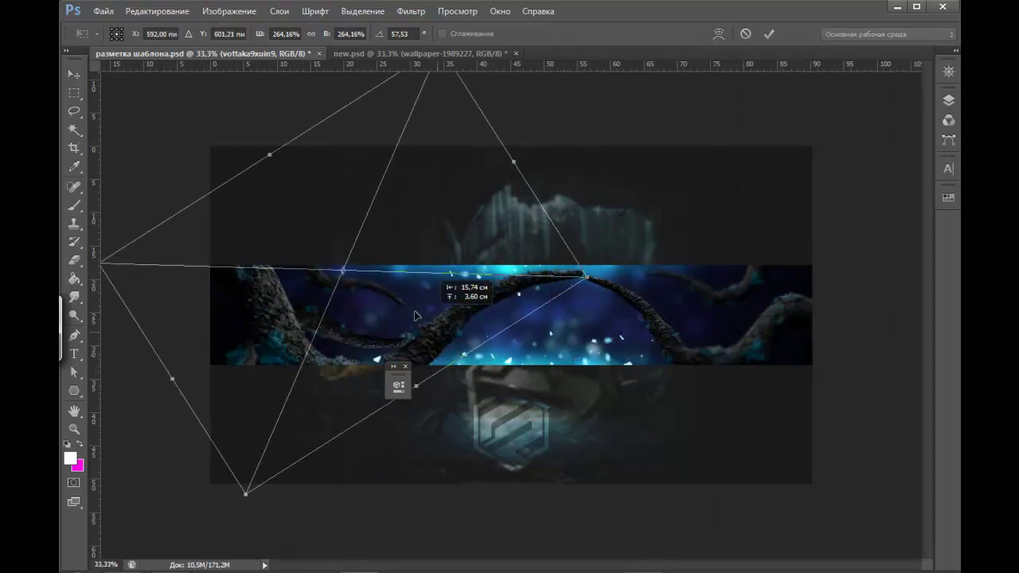
{"action": "key", "text": "Return"}
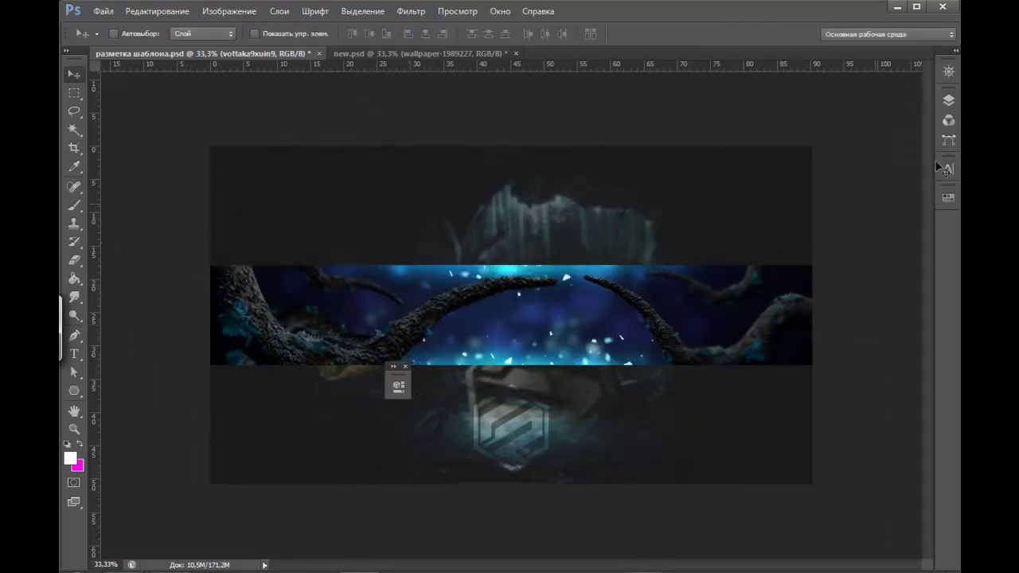
- Move the new tentacle layer below the other tentacle, rescale it to 239% and reposition it
{"action": "left_click", "coordinate": [948, 101]}
{"action": "left_click_drag", "start_coordinate": [813, 358], "coordinate": [789, 384]}
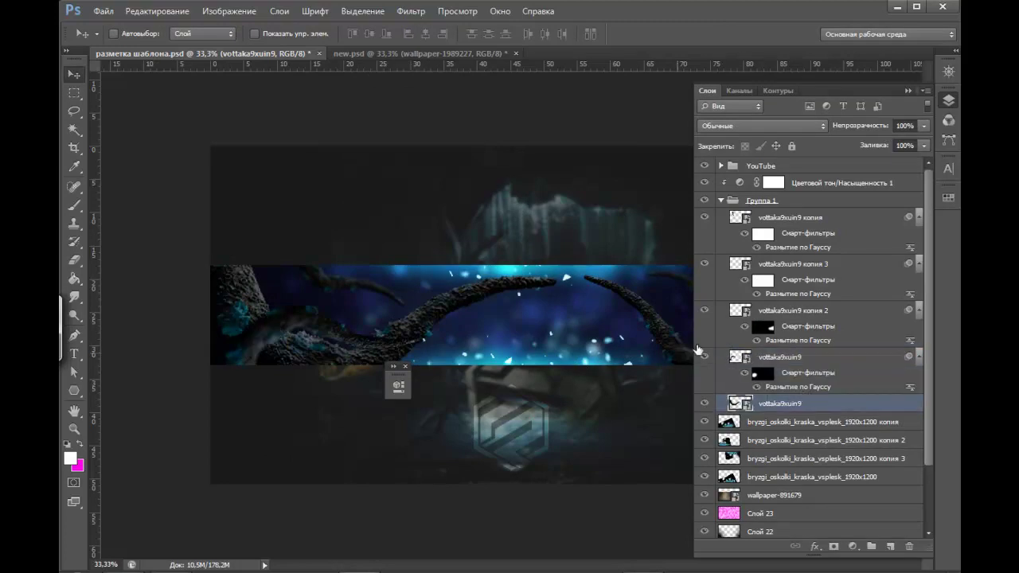
{"action": "left_click", "coordinate": [908, 91]}
{"action": "left_click_drag", "start_coordinate": [438, 339], "coordinate": [452, 330]}
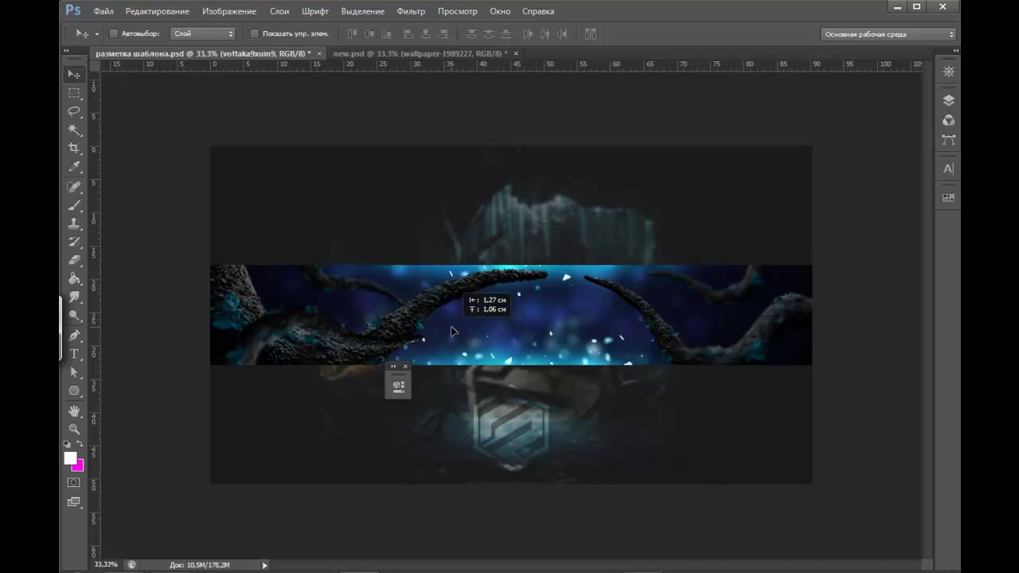
{"action": "key", "text": "ctrl+t"}
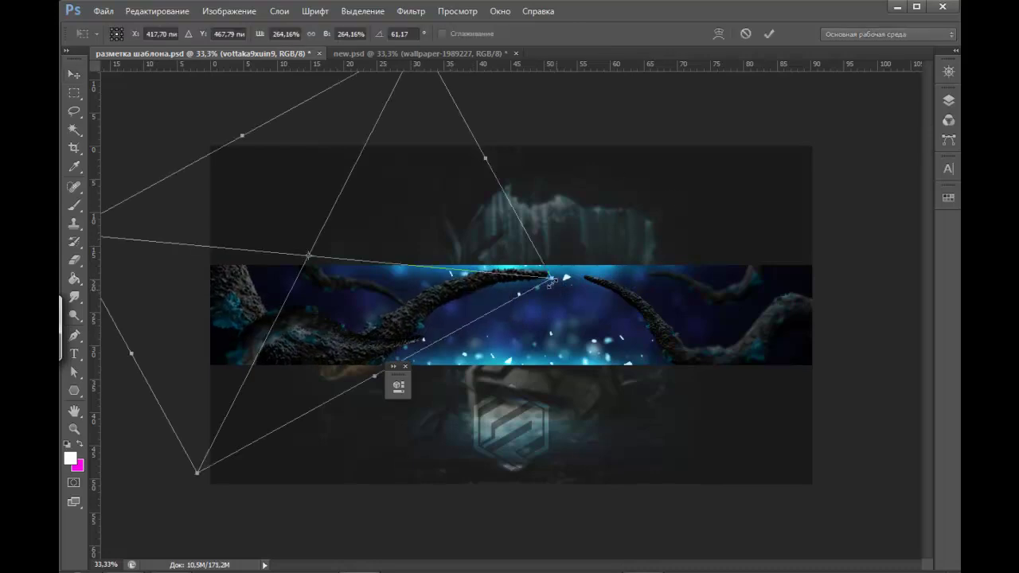
{"action": "mouse_move", "coordinate": [552, 277]}
{"action": "left_mouse_down"}
{"action": "mouse_move", "coordinate": [498, 269]}
{"action": "mouse_move", "coordinate": [559, 298]}
{"action": "left_mouse_up"}
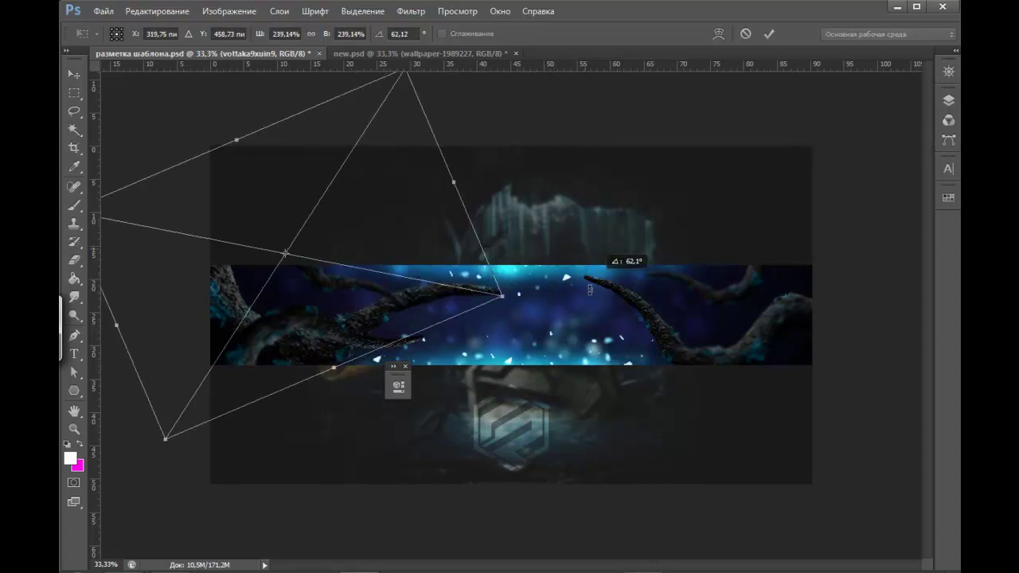
{"action": "key", "text": "Escape"}
{"action": "left_click_drag", "start_coordinate": [382, 328], "coordinate": [397, 321]}
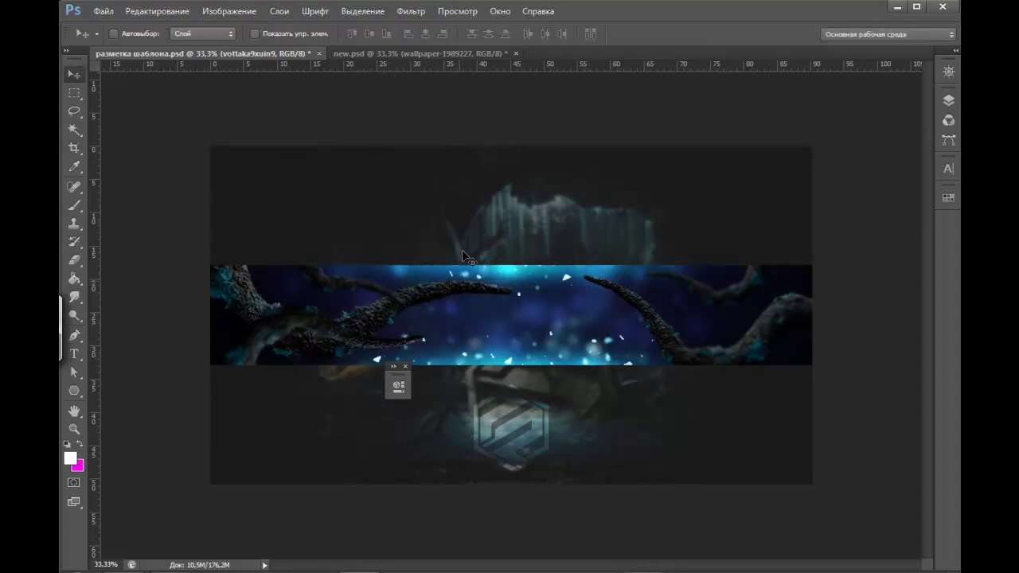
- Apply a Gaussian Blur with an increased radius to the new tentacle
{"action": "left_click", "coordinate": [412, 12]}
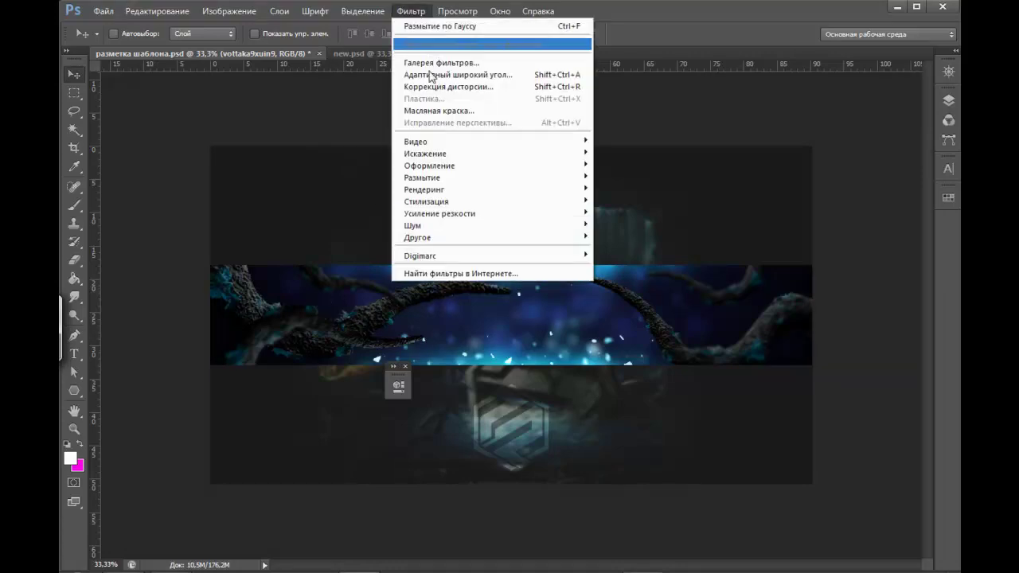
{"action": "mouse_move", "coordinate": [489, 178]}
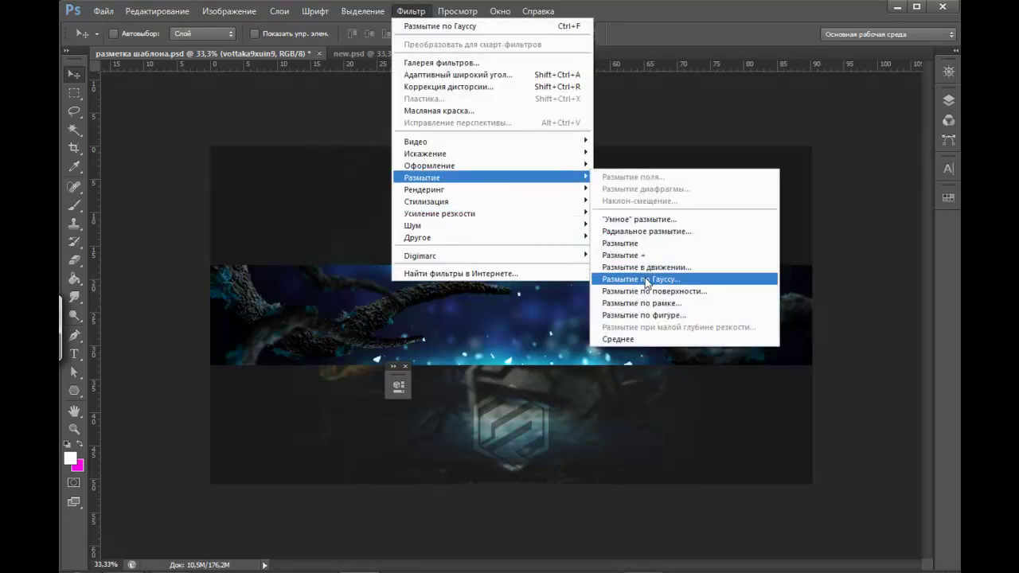
{"action": "left_click", "coordinate": [647, 279]}
{"action": "left_click_drag", "start_coordinate": [310, 88], "coordinate": [322, 87]}
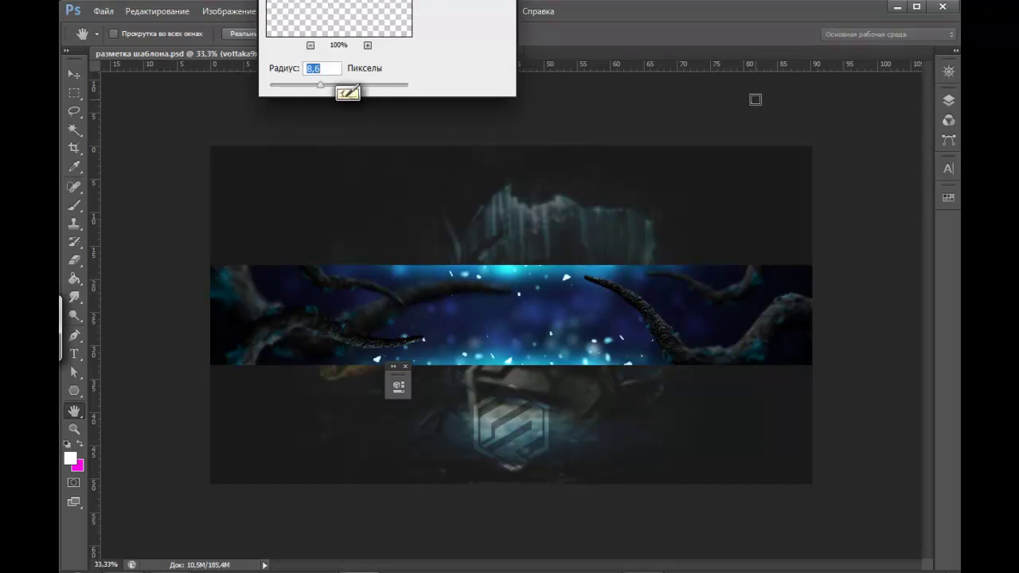
{"action": "key", "text": "Return"}
- Try Перекрытие and Мягкий свет blend modes, return to Обычные, and set opacity to 69%
{"action": "left_click", "coordinate": [948, 100]}
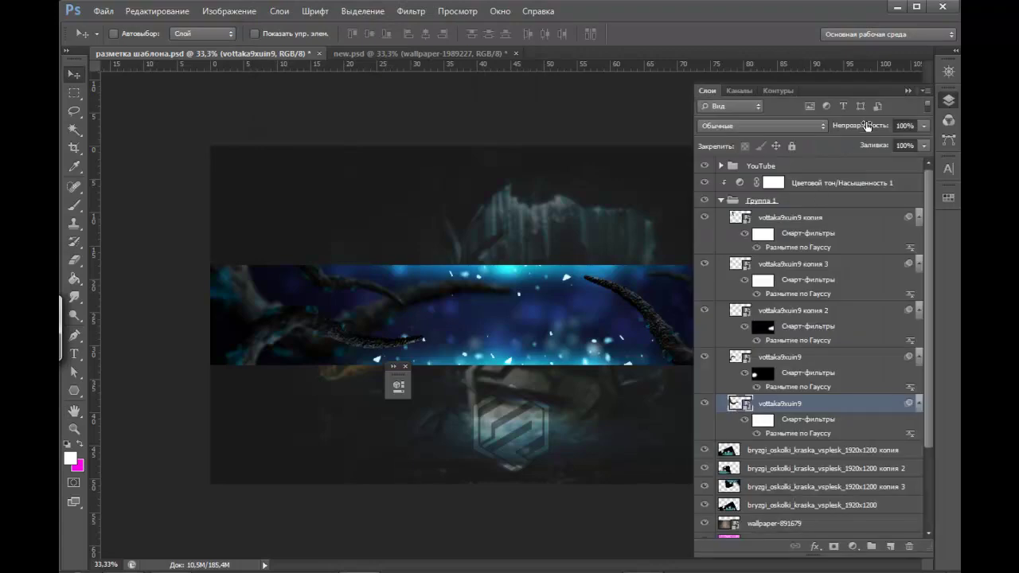
{"action": "mouse_move", "coordinate": [873, 130]}
{"action": "left_mouse_down"}
{"action": "mouse_move", "coordinate": [864, 130]}
{"action": "mouse_move", "coordinate": [884, 130]}
{"action": "left_mouse_up"}
{"action": "left_click", "coordinate": [763, 125]}
{"action": "left_click", "coordinate": [749, 314]}
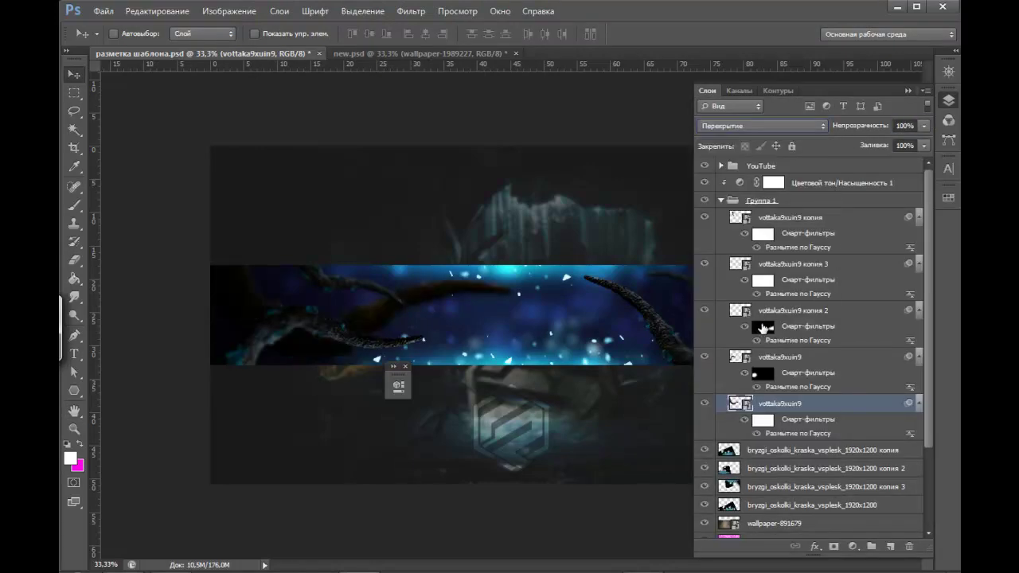
{"action": "key", "text": "shift+plus"}
{"action": "key", "text": "shift+plus"}
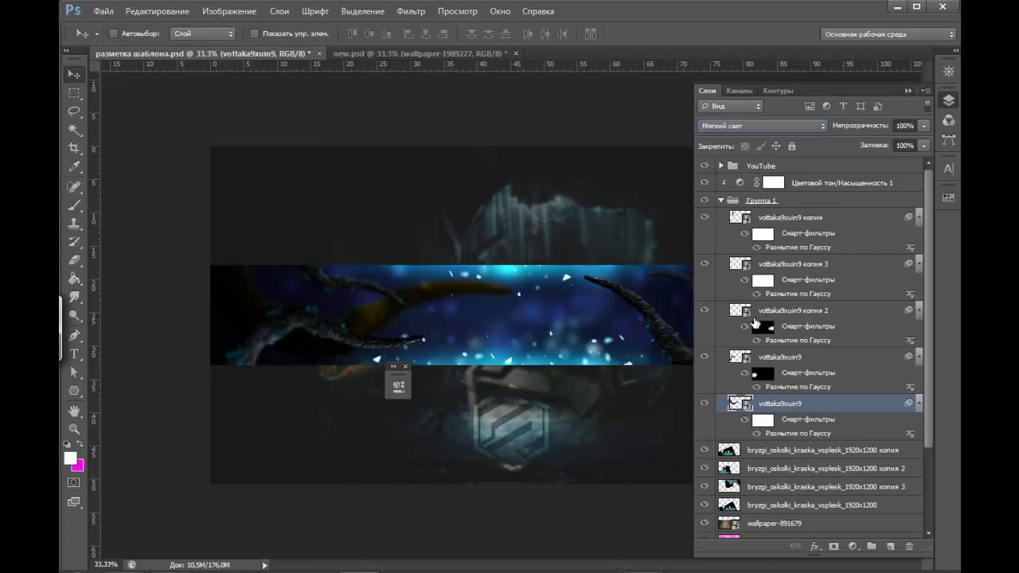
{"action": "key", "text": "shift+minus"}
{"action": "left_click", "coordinate": [746, 127]}
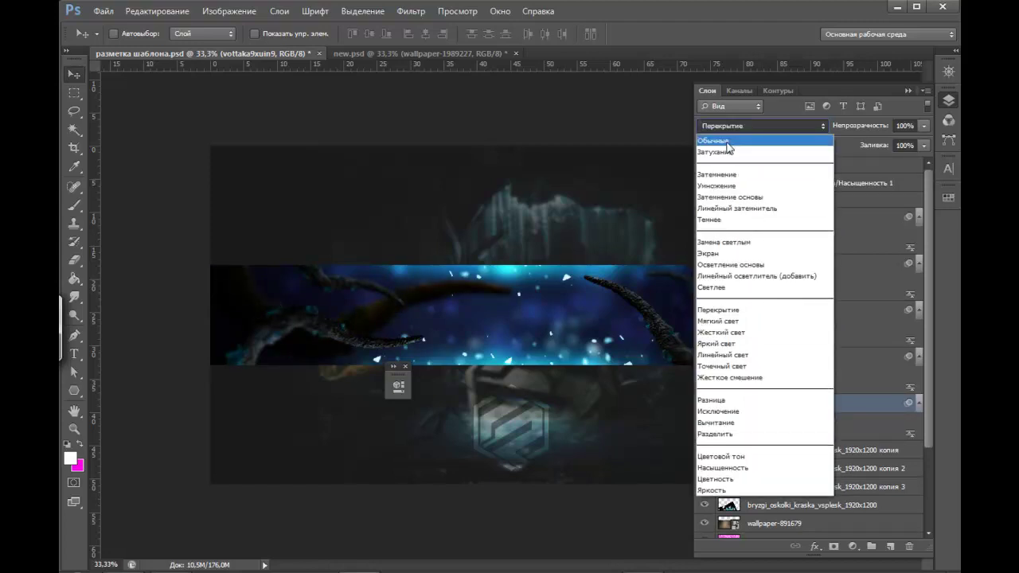
{"action": "mouse_move", "coordinate": [857, 129]}
{"action": "left_mouse_down"}
{"action": "mouse_move", "coordinate": [700, 144]}
{"action": "mouse_move", "coordinate": [733, 135]}
{"action": "left_mouse_up"}
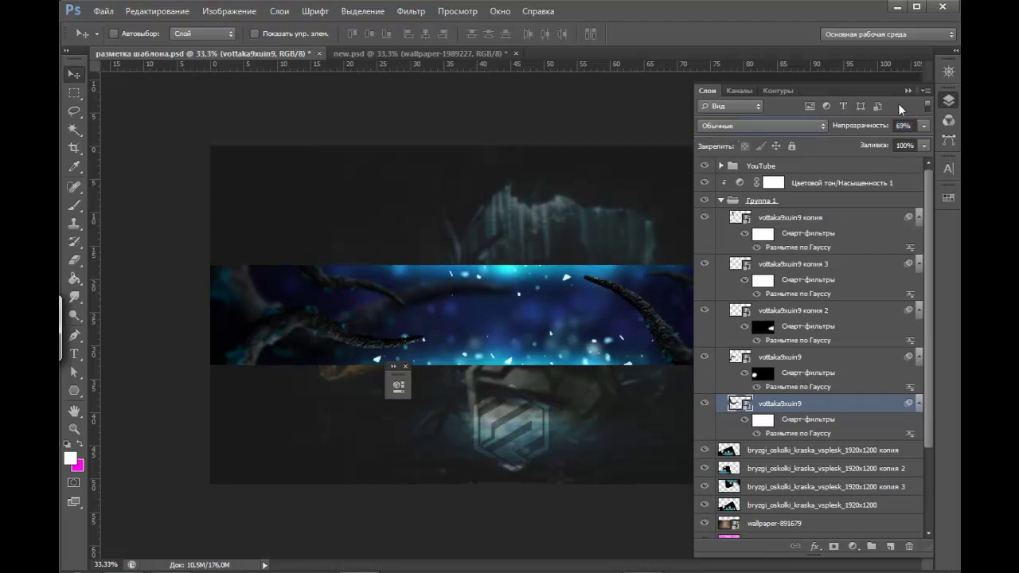
{"action": "left_click", "coordinate": [908, 91]}
{"action": "left_click", "coordinate": [949, 101]}
- Rasterize the new tentacle layer and darken it with Brightness -55
{"action": "right_click", "coordinate": [840, 406]}
{"action": "left_click", "coordinate": [850, 55]}
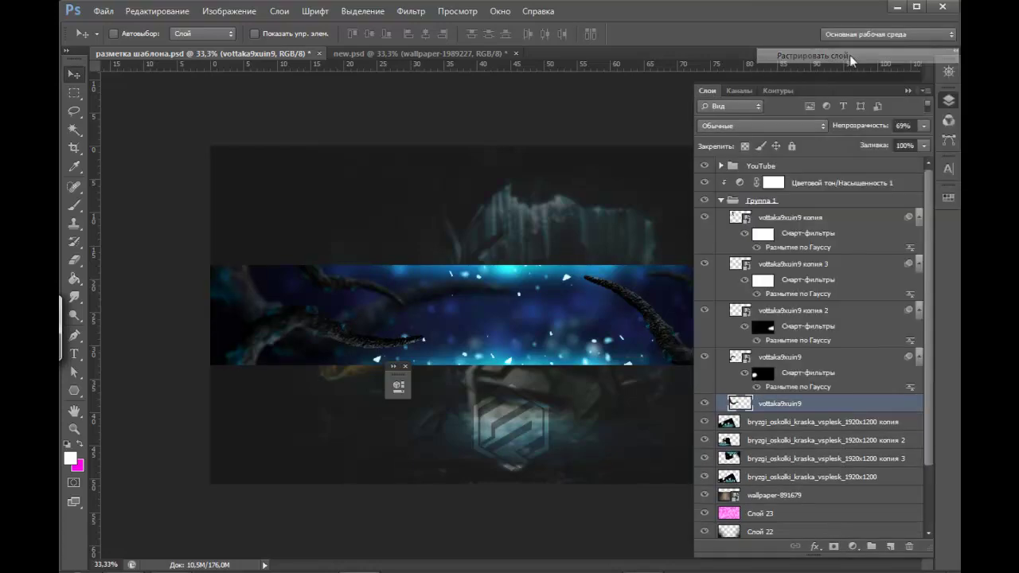
{"action": "left_click", "coordinate": [910, 90]}
{"action": "left_click", "coordinate": [230, 11]}
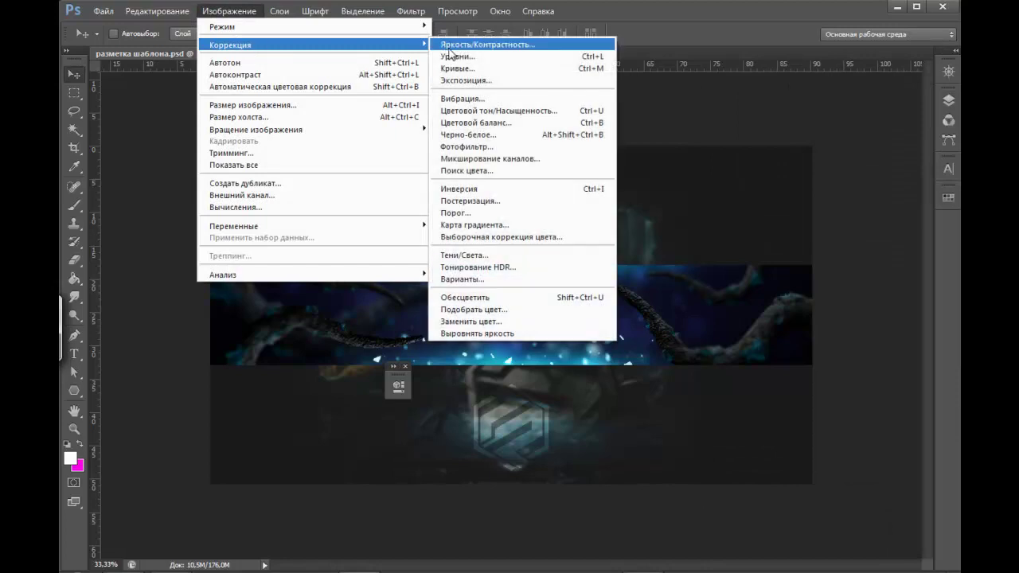
{"action": "left_click", "coordinate": [450, 45]}
{"action": "left_click_drag", "start_coordinate": [461, 88], "coordinate": [435, 96]}
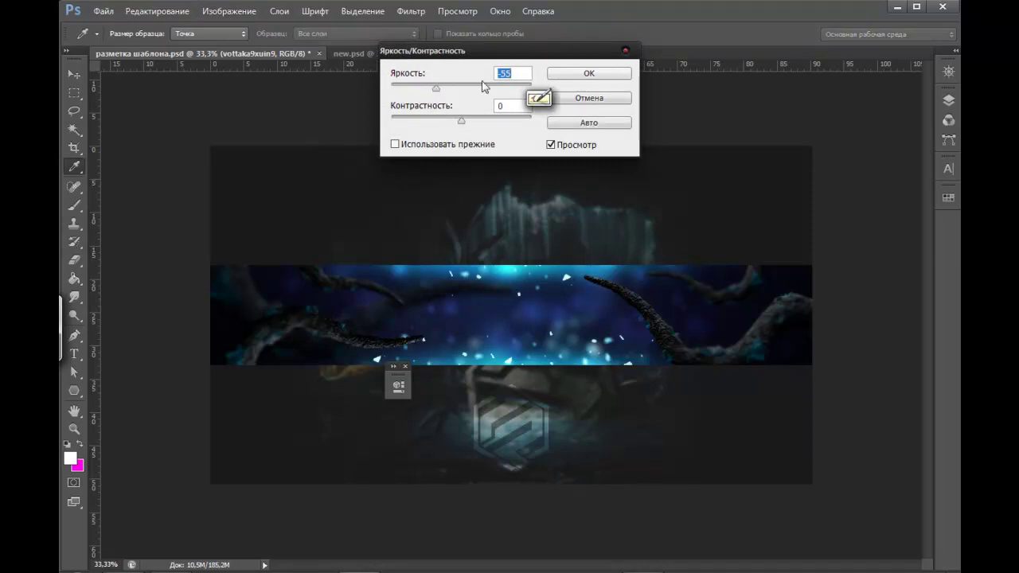
{"action": "mouse_move", "coordinate": [462, 123]}
{"action": "left_mouse_down"}
{"action": "mouse_move", "coordinate": [377, 135]}
{"action": "mouse_move", "coordinate": [466, 141]}
{"action": "left_mouse_up"}
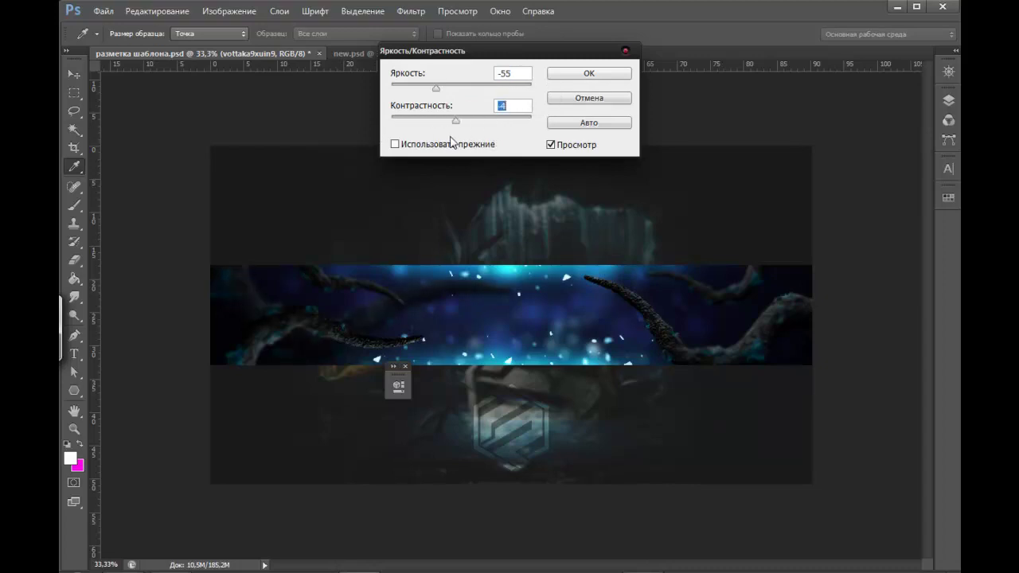
{"action": "key", "text": "Return"}
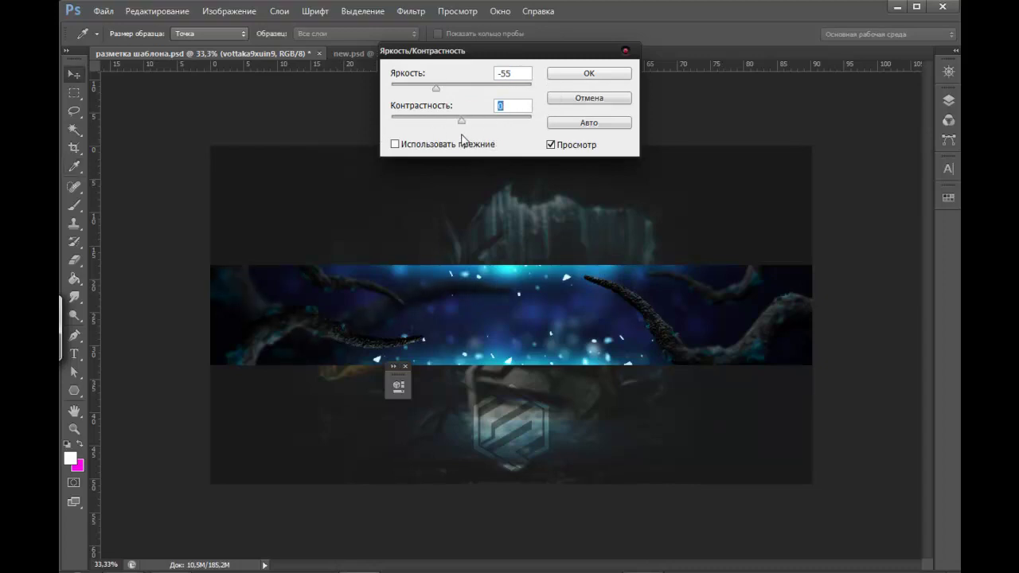
- Rotate the tentacle about 4.6° and shift it into its final position
{"action": "left_click_drag", "start_coordinate": [454, 310], "coordinate": [462, 286]}
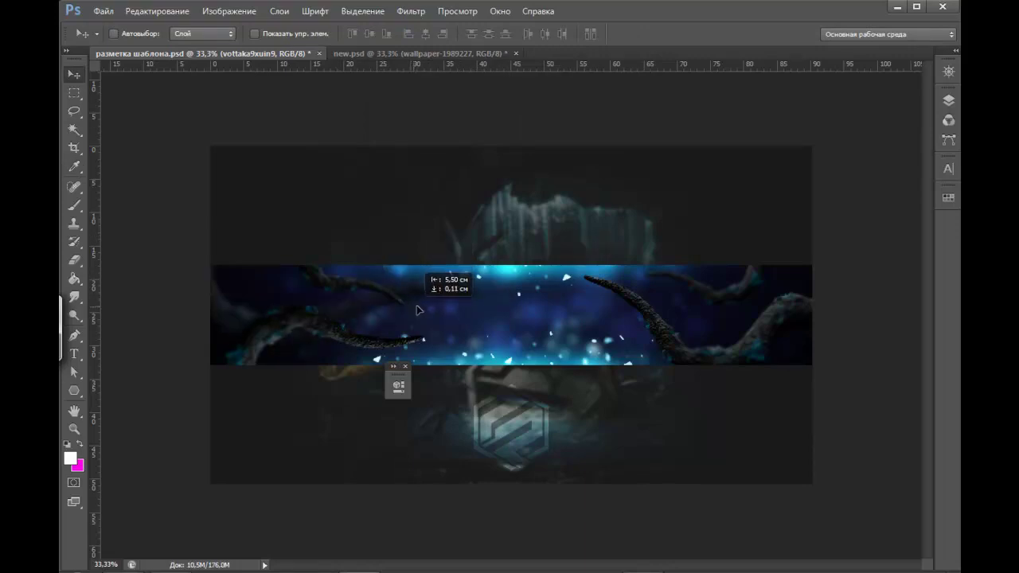
{"action": "key", "text": "ctrl+t"}
{"action": "left_click_drag", "start_coordinate": [657, 293], "coordinate": [651, 322]}
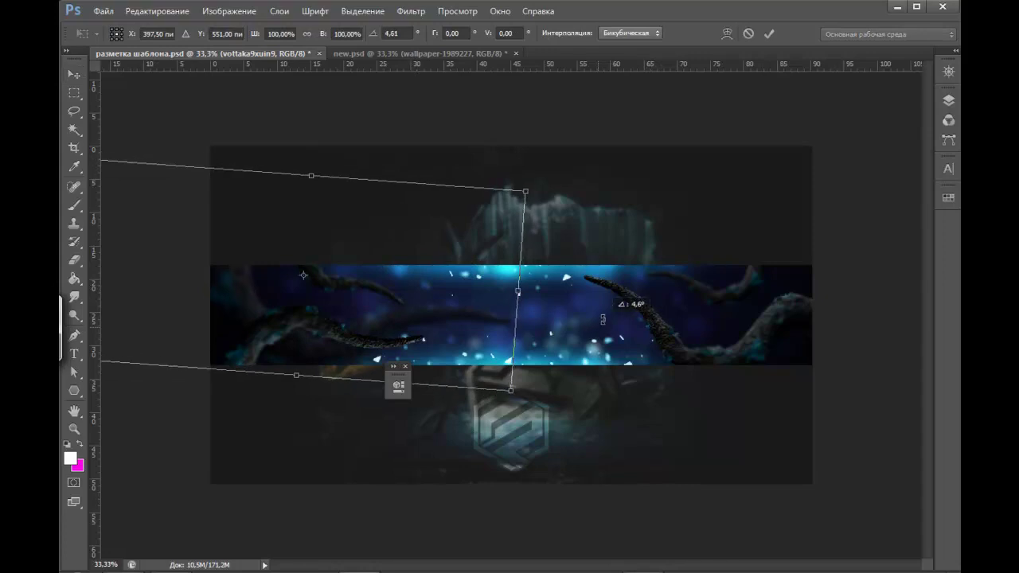
{"action": "key", "text": "Return"}
{"action": "mouse_move", "coordinate": [451, 334]}
{"action": "left_mouse_down"}
{"action": "mouse_move", "coordinate": [468, 338]}
{"action": "mouse_move", "coordinate": [430, 334]}
{"action": "left_mouse_up"}
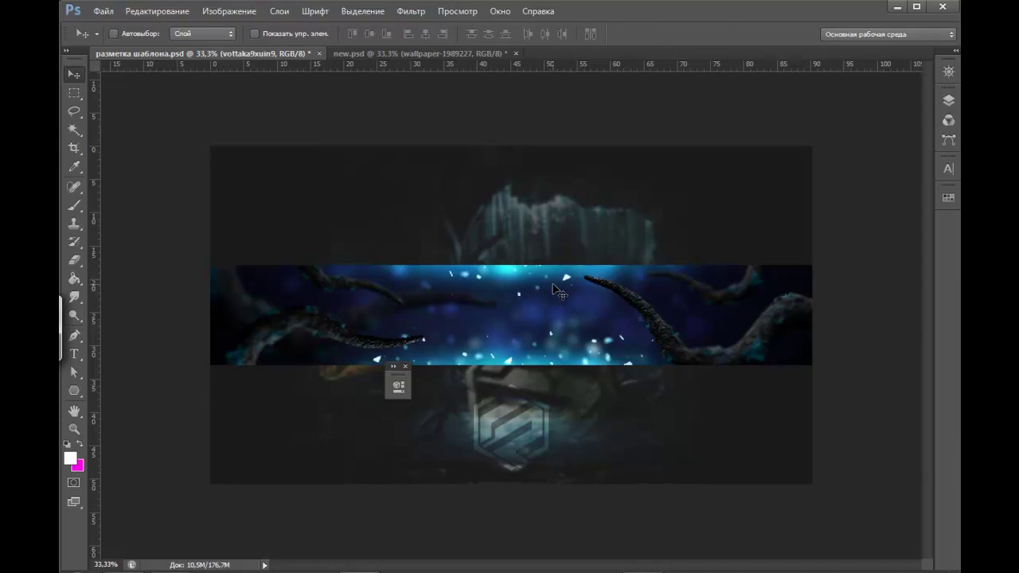
- Duplicate the tentacle layer and move the copy to the right side of the banner
{"action": "key", "text": "ctrl+j"}
{"action": "key", "text": "ctrl+t"}
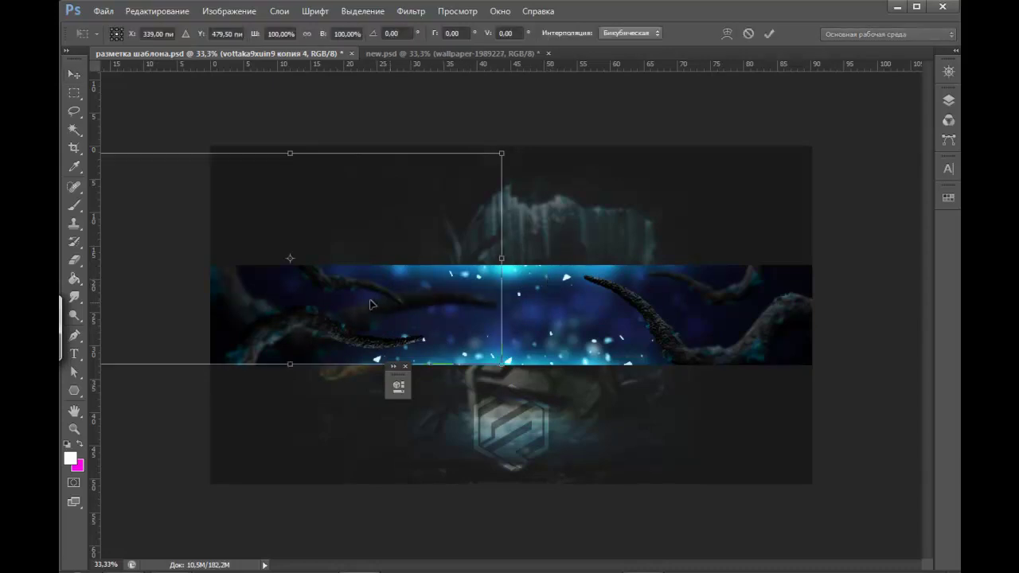
{"action": "right_click", "coordinate": [352, 301]}
{"action": "left_click", "coordinate": [441, 508]}
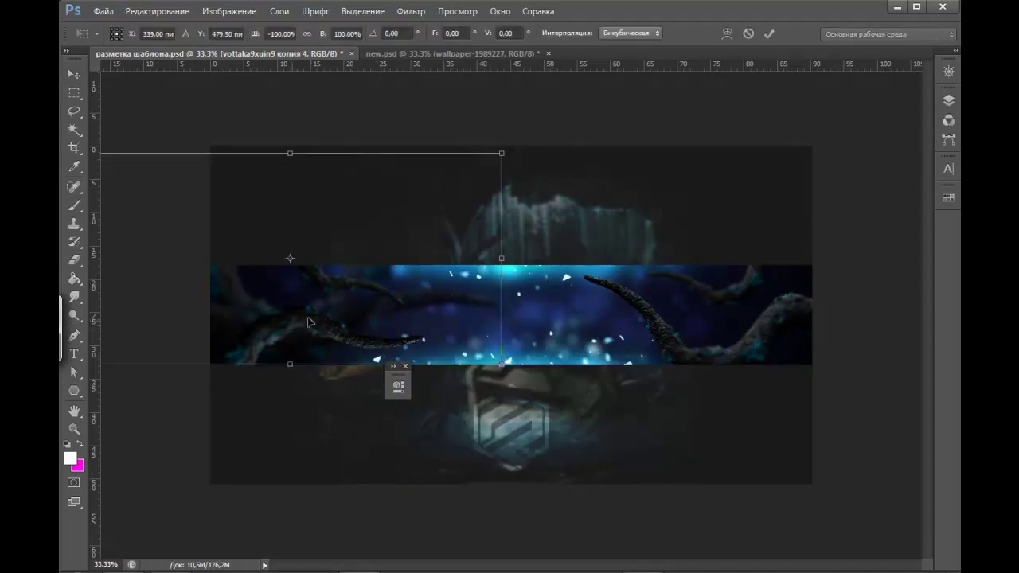
{"action": "left_click_drag", "start_coordinate": [310, 323], "coordinate": [731, 319]}
{"action": "left_click_drag", "start_coordinate": [723, 446], "coordinate": [654, 414]}
{"action": "right_click", "coordinate": [709, 283]}
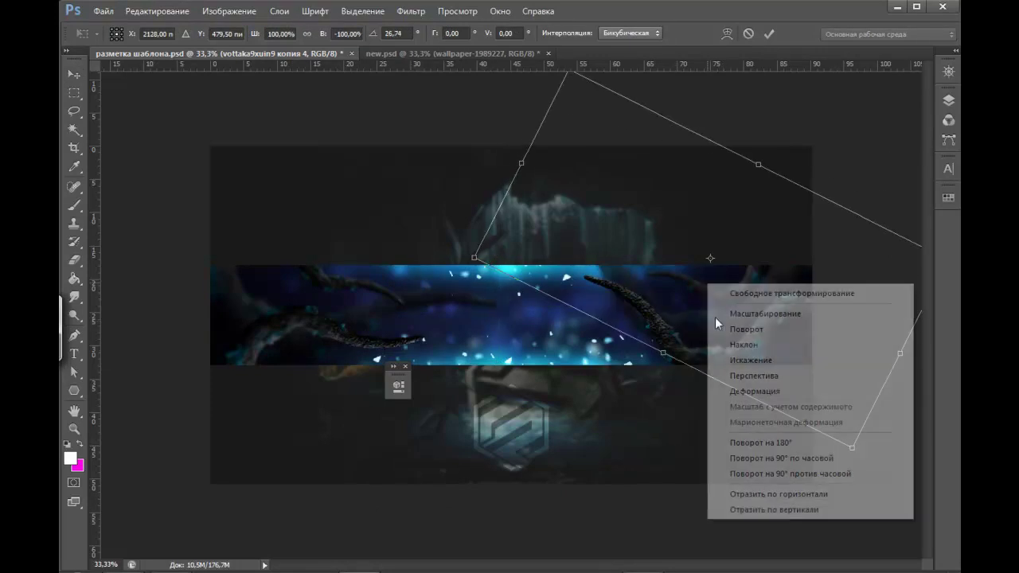
{"action": "left_click", "coordinate": [748, 516]}
- Rotate the duplicate tentacle nearly level toward the lower right and commit its placement
{"action": "left_click_drag", "start_coordinate": [808, 384], "coordinate": [724, 414]}
{"action": "left_click_drag", "start_coordinate": [703, 318], "coordinate": [739, 400]}
{"action": "left_click_drag", "start_coordinate": [746, 361], "coordinate": [775, 408]}
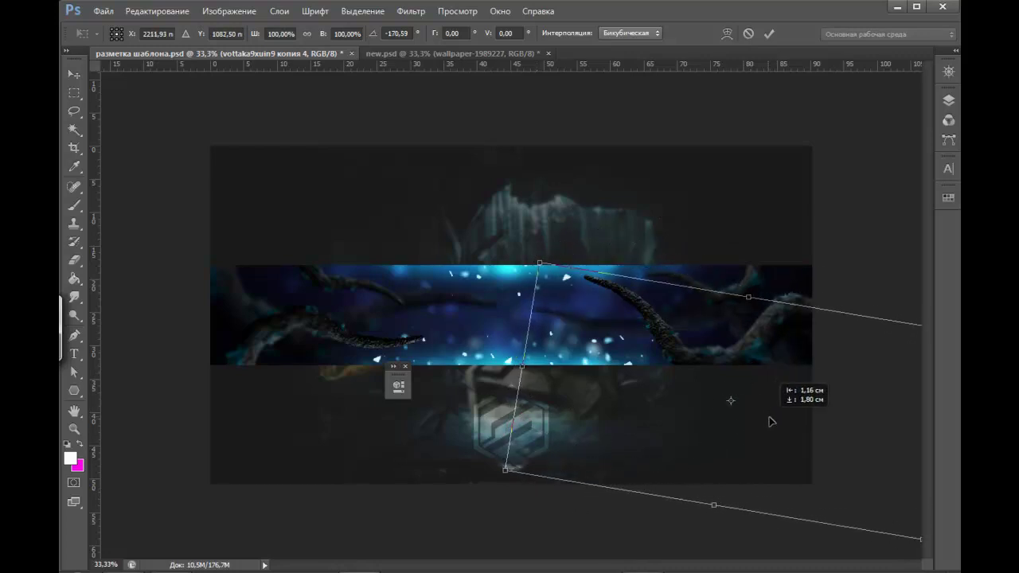
{"action": "left_click_drag", "start_coordinate": [775, 408], "coordinate": [851, 369]}
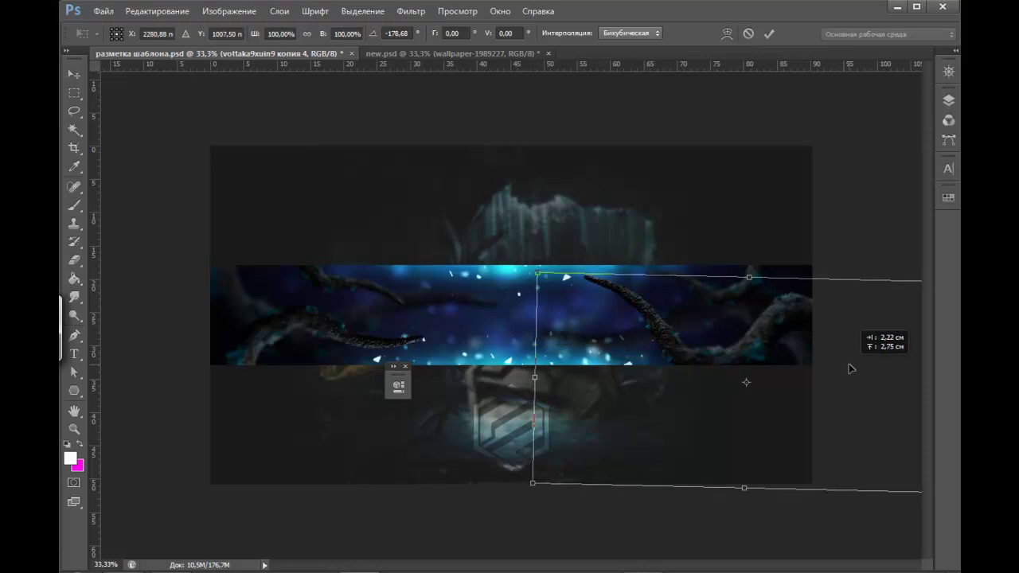
{"action": "left_click_drag", "start_coordinate": [802, 213], "coordinate": [807, 209]}
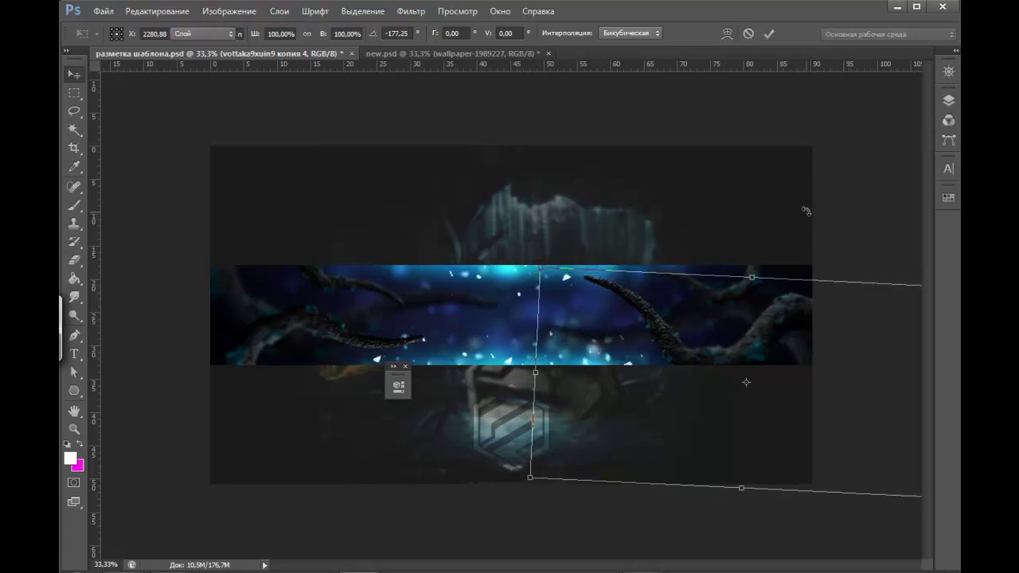
{"action": "key", "text": "Return"}
{"action": "left_click_drag", "start_coordinate": [752, 344], "coordinate": [757, 346]}
- Zoom to 100% and add empty Слой 24 above vottaka9xuin9 копия in Группа 1
{"action": "left_click", "coordinate": [948, 100]}
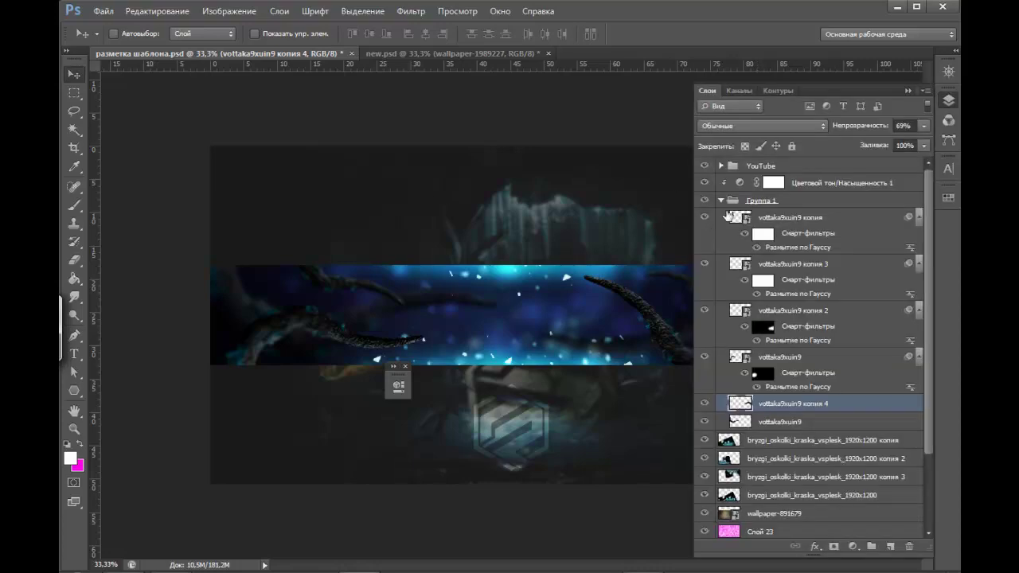
{"action": "left_click", "coordinate": [794, 215]}
{"action": "left_click", "coordinate": [705, 220]}
{"action": "key", "text": "ctrl+plus"}
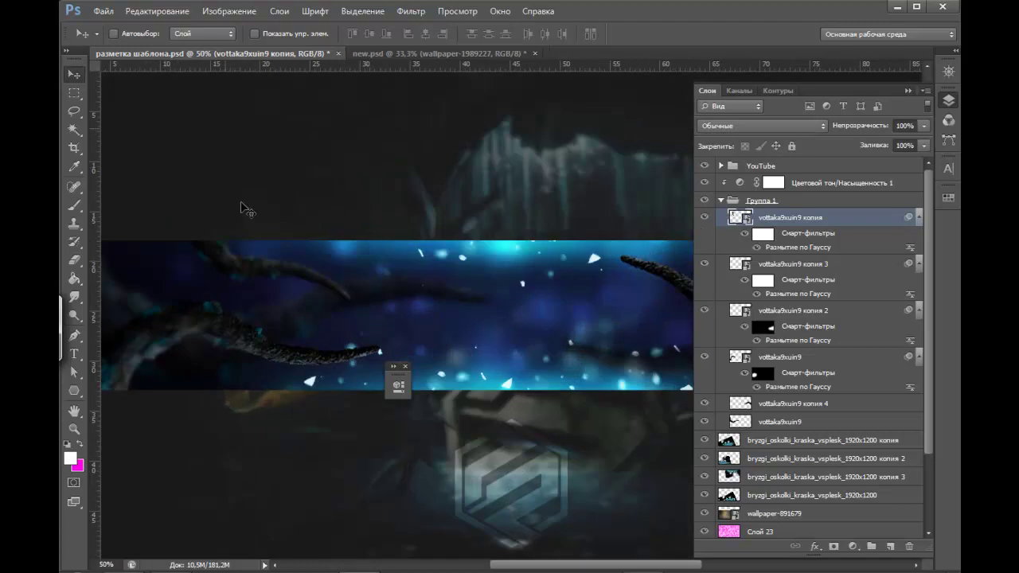
{"action": "key", "text": "ctrl+plus"}
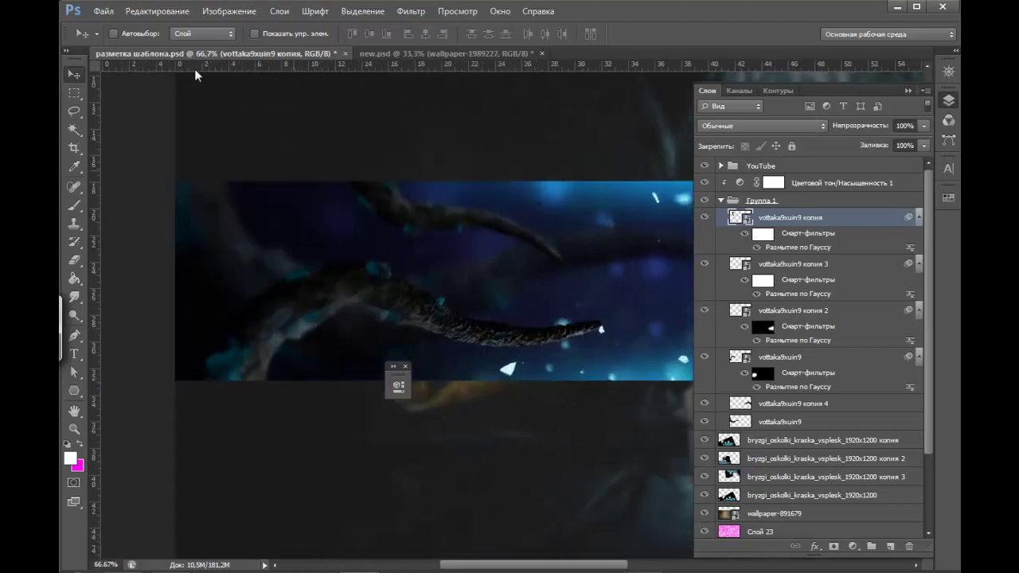
{"action": "key", "text": "ctrl+plus"}
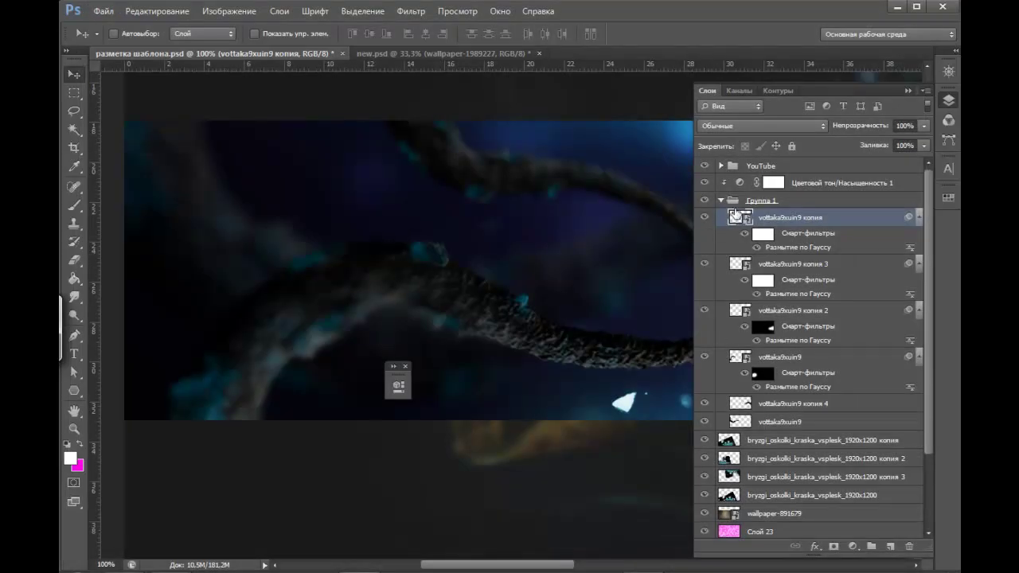
{"action": "left_click", "coordinate": [707, 200]}
{"action": "left_click", "coordinate": [892, 548]}
- Select the Brush tool with a soft round tip at size 125
{"action": "left_click", "coordinate": [908, 91]}
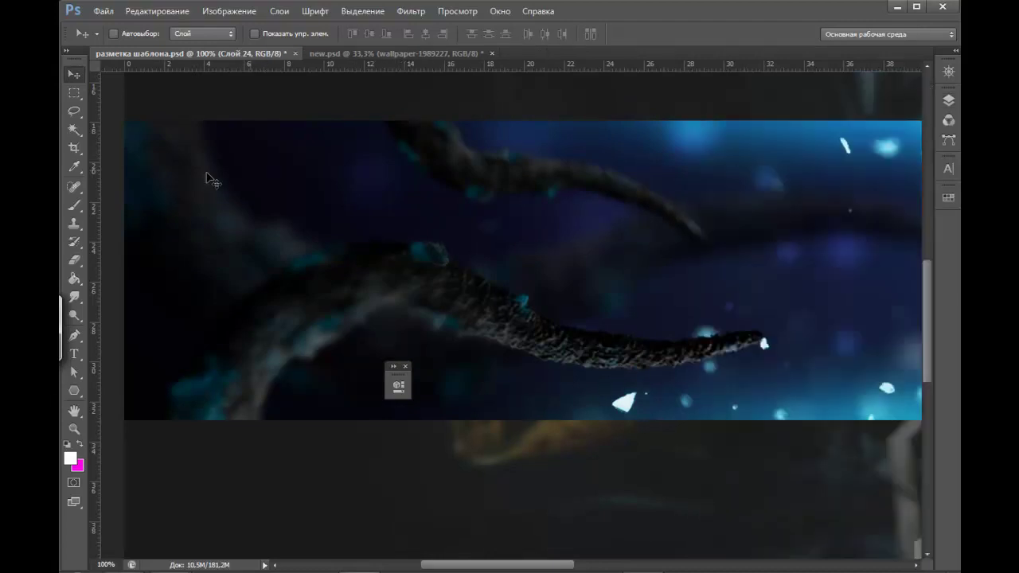
{"action": "left_click", "coordinate": [77, 205]}
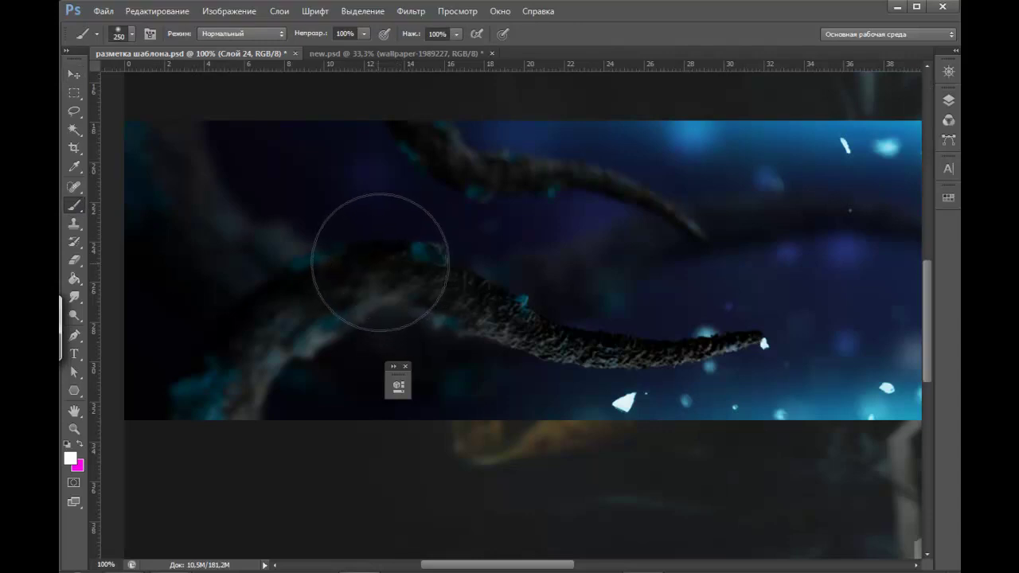
{"action": "right_click", "coordinate": [440, 243]}
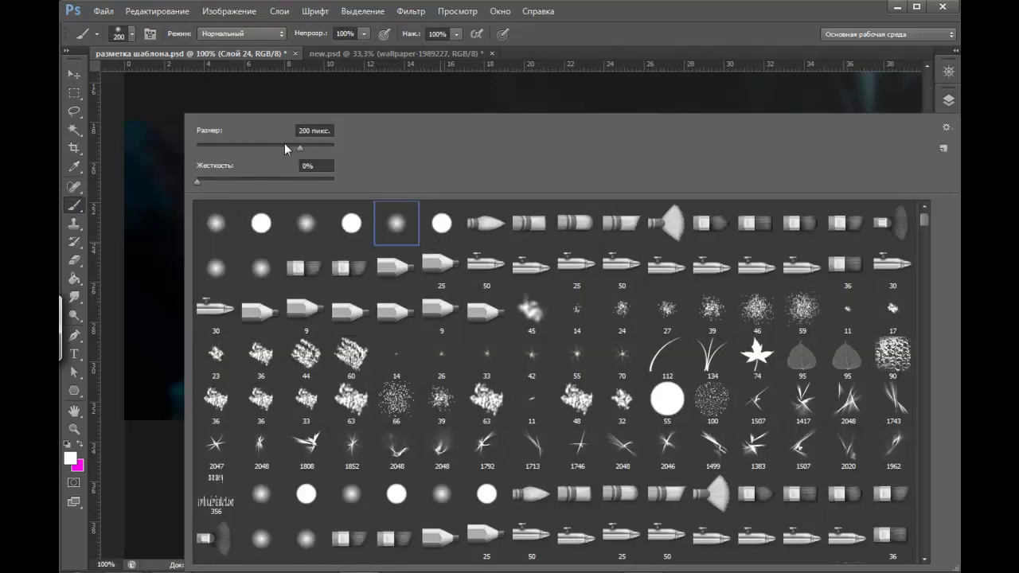
{"action": "left_click", "coordinate": [285, 146]}
{"action": "key", "text": "Return"}
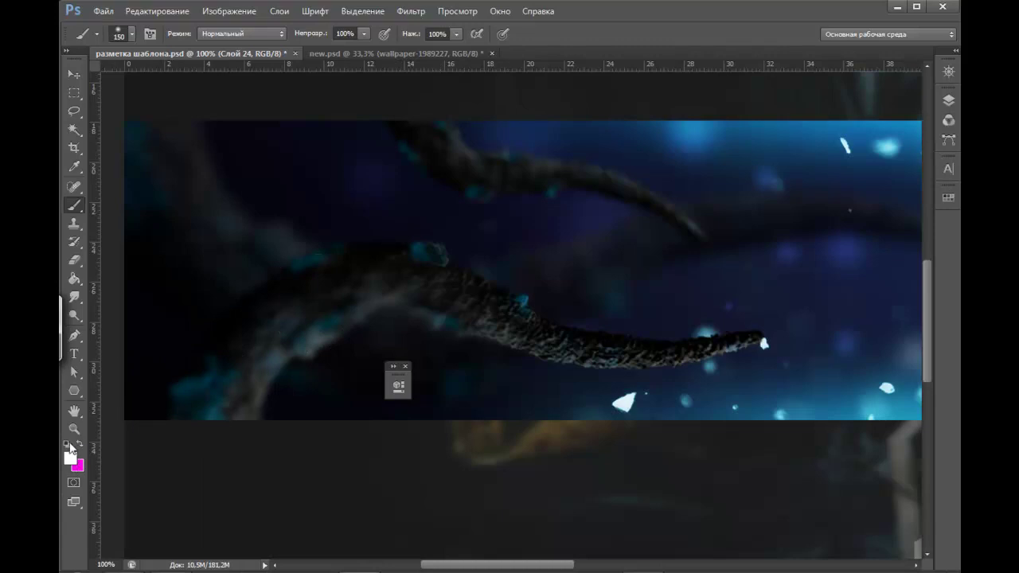
{"action": "key", "text": "bracketleft"}
{"action": "key", "text": "bracketleft"}
- Paint soft white glow dots along the lower-left tentacle, shrinking the brush from 125 to 60
{"action": "left_click", "coordinate": [199, 390]}
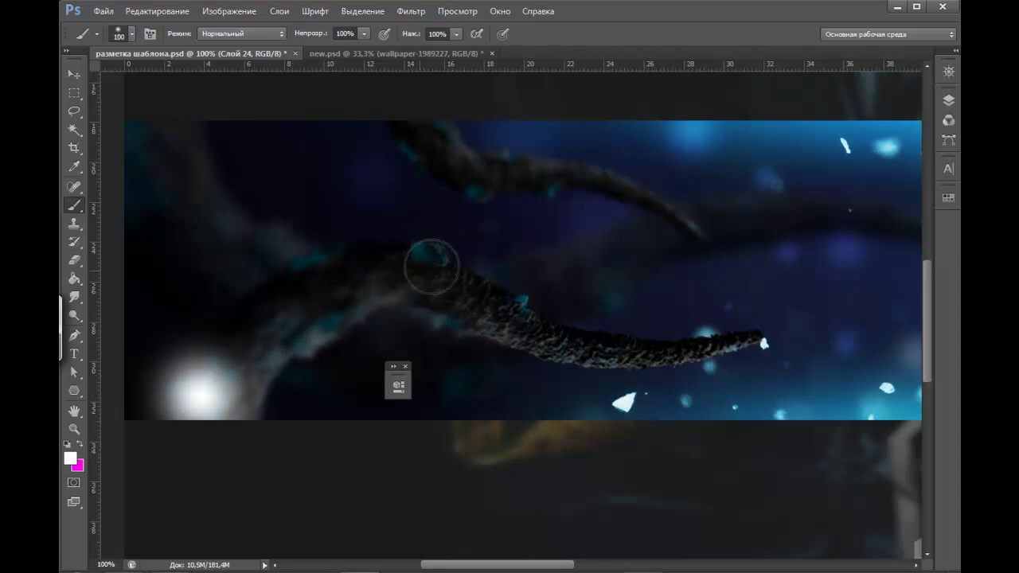
{"action": "key", "text": "bracketleft"}
{"action": "left_click", "coordinate": [308, 259]}
{"action": "key", "text": "bracketleft"}
{"action": "left_click", "coordinate": [327, 321]}
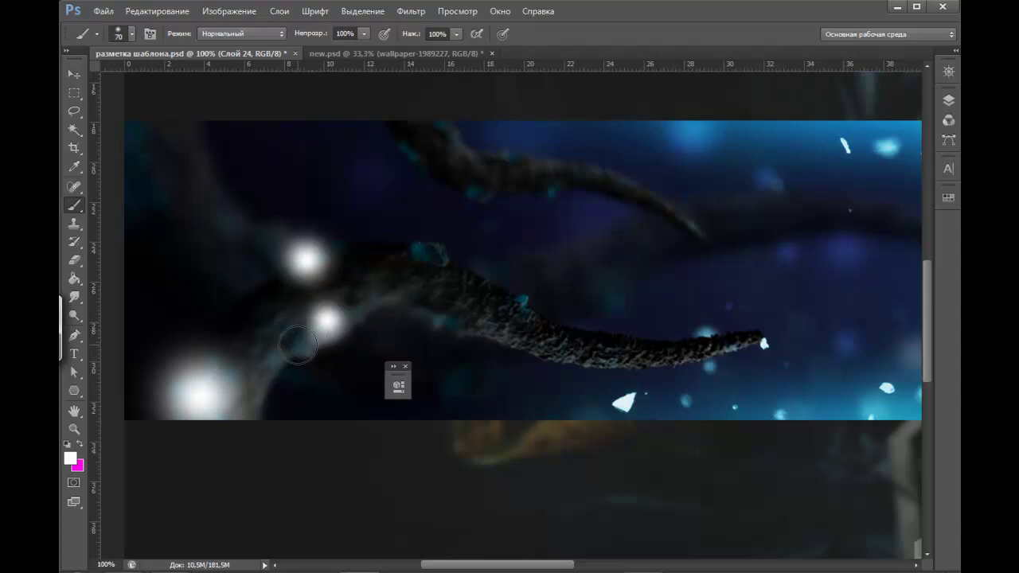
{"action": "left_click", "coordinate": [429, 254]}
{"action": "key", "text": "bracketleft"}
{"action": "left_click", "coordinate": [524, 300]}
{"action": "left_click", "coordinate": [442, 321]}
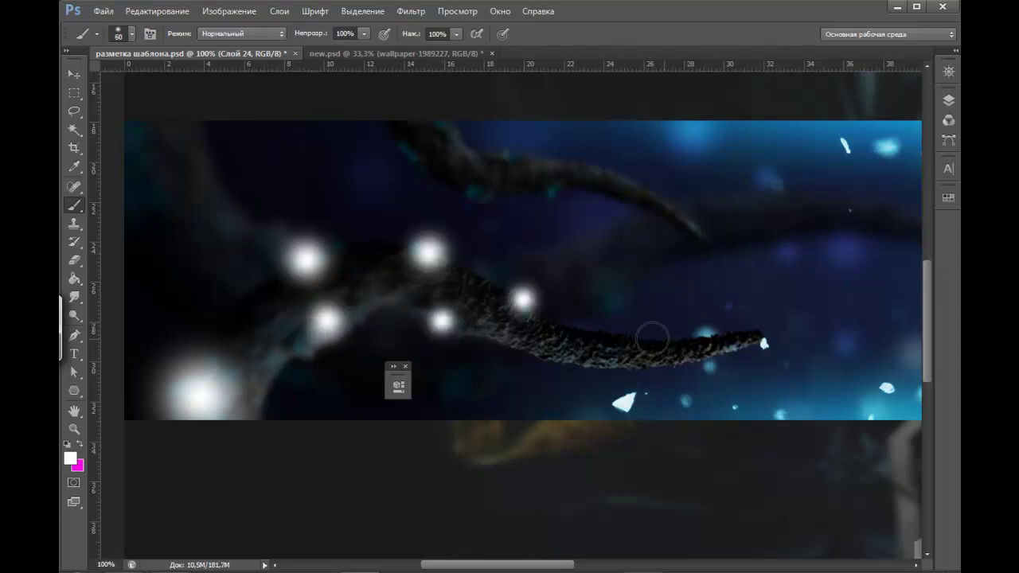
{"action": "left_click", "coordinate": [458, 331]}
- Add smaller 40–50 px glow dots along the upper branch and near the top edge
{"action": "key", "text": "bracketright"}
{"action": "key", "text": "bracketright"}
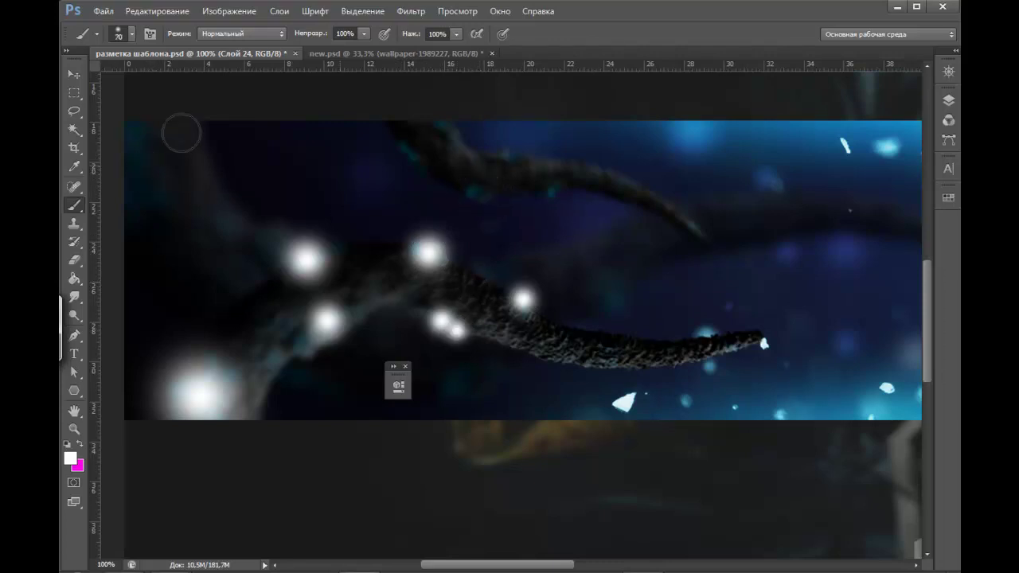
{"action": "key", "text": "bracketleft"}
{"action": "key", "text": "bracketleft"}
{"action": "left_click", "coordinate": [480, 189]}
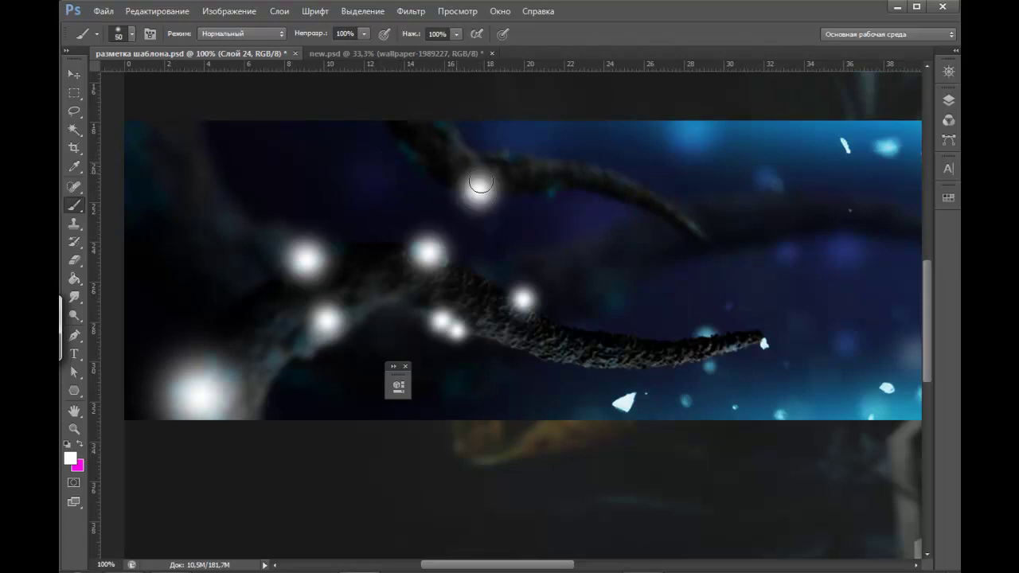
{"action": "key", "text": "ctrl+z"}
{"action": "key", "text": "bracketleft"}
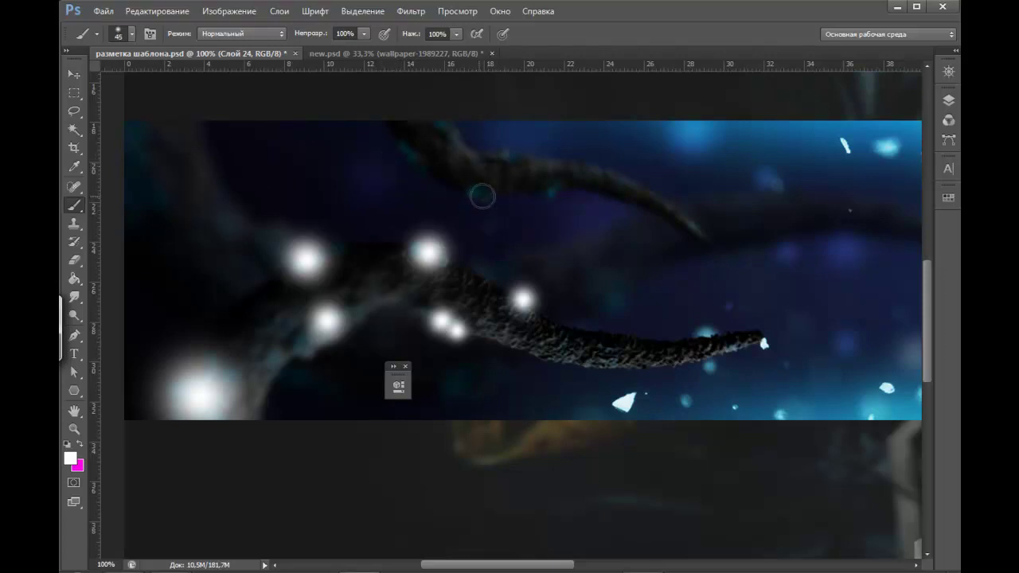
{"action": "left_click", "coordinate": [478, 192]}
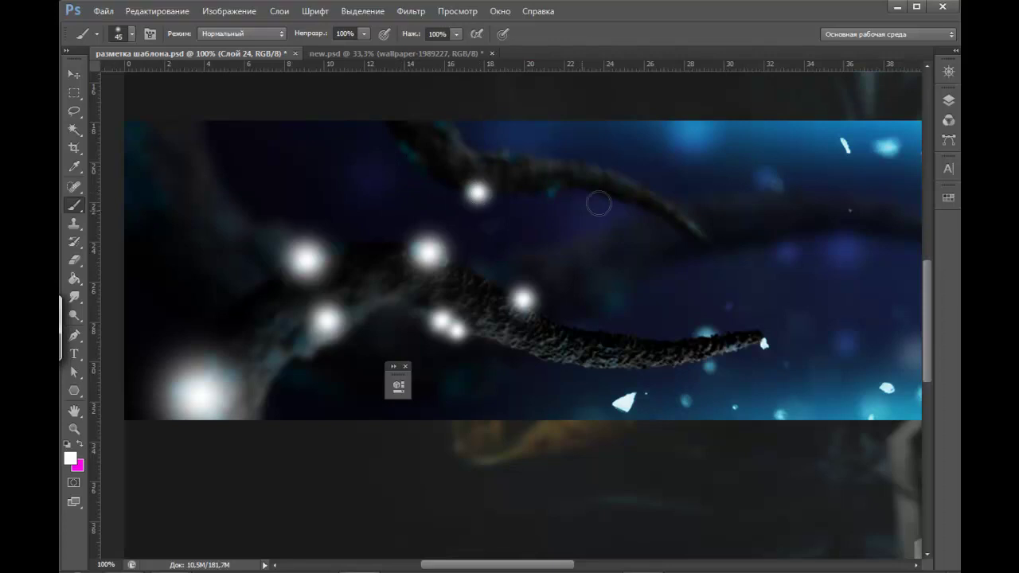
{"action": "left_click", "coordinate": [555, 189]}
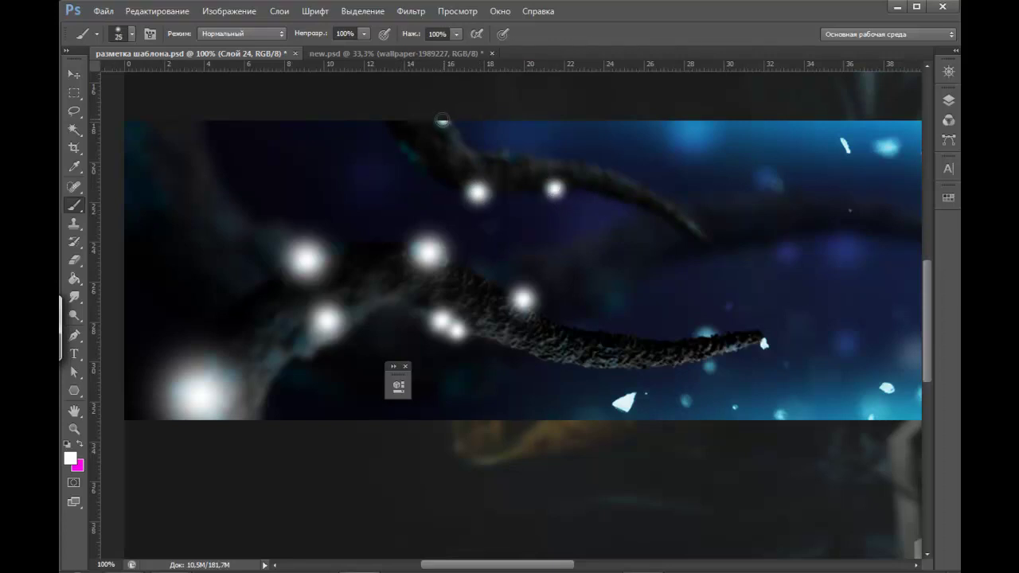
{"action": "key", "text": "bracketright"}
{"action": "left_click", "coordinate": [410, 155]}
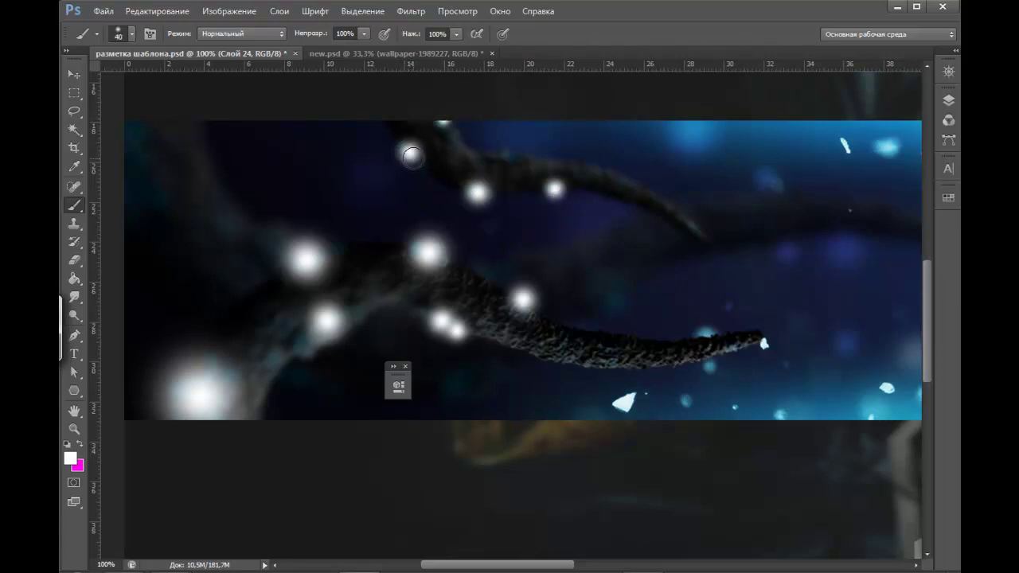
{"action": "left_click", "coordinate": [406, 149]}
{"action": "left_click_drag", "start_coordinate": [664, 197], "coordinate": [378, 148]}
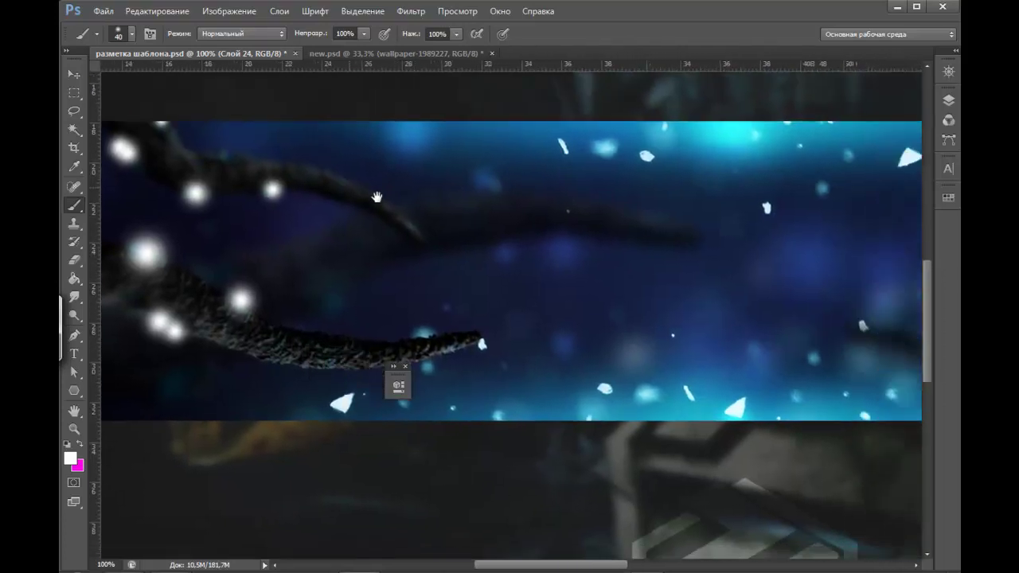
- Bring the right side into view and dot glows along the right tentacle and its base
{"action": "left_click_drag", "start_coordinate": [562, 290], "coordinate": [338, 295]}
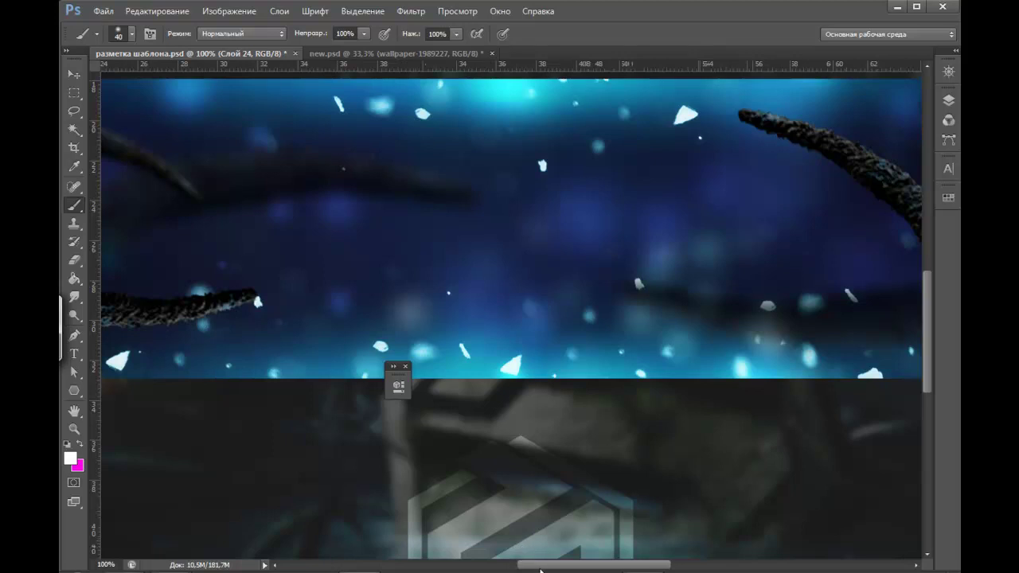
{"action": "left_click_drag", "start_coordinate": [541, 570], "coordinate": [652, 555]}
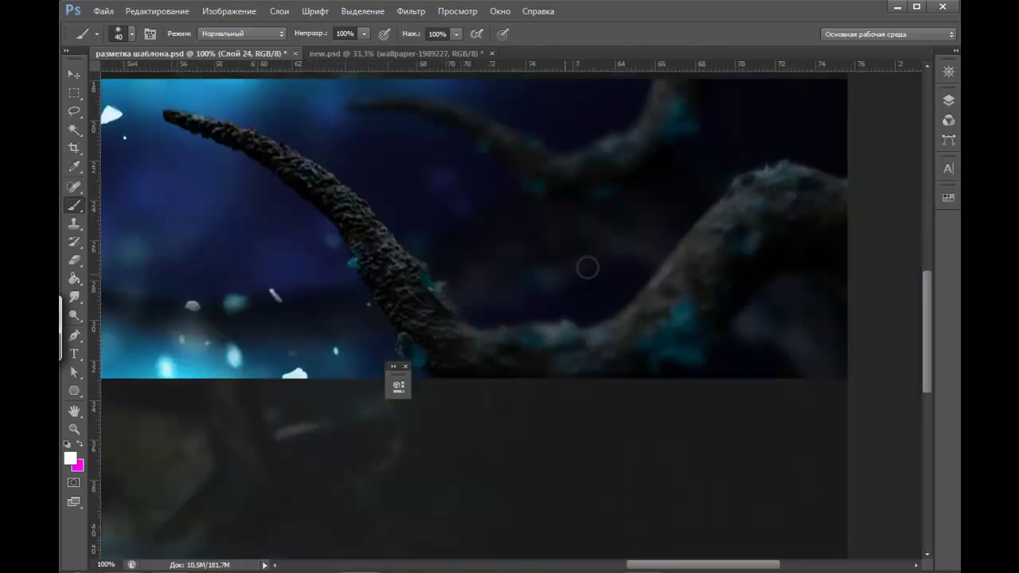
{"action": "scroll", "coordinate": [596, 278], "scroll_direction": "up", "scroll_amount": 1}
{"action": "left_click", "coordinate": [406, 367]}
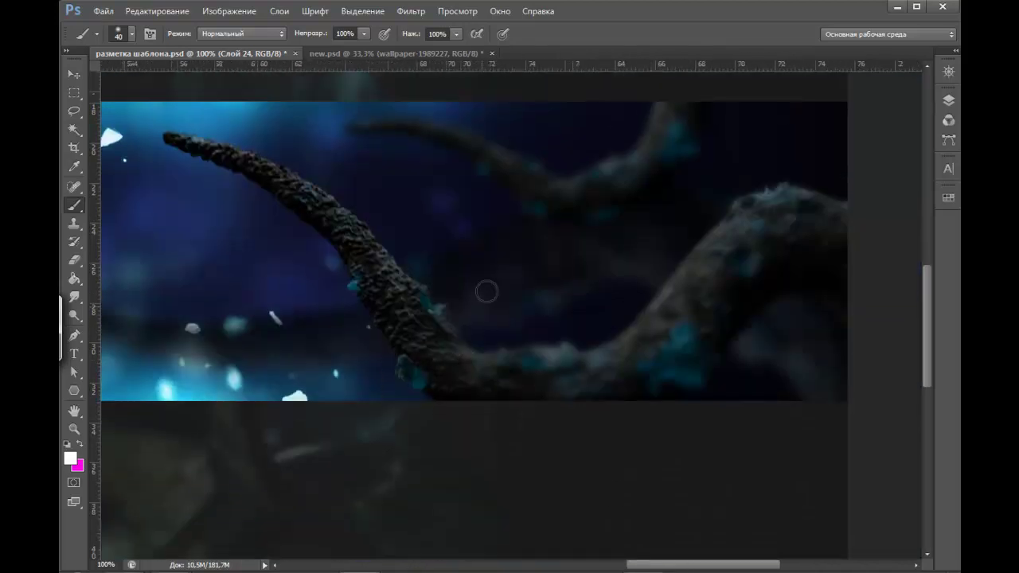
{"action": "left_click", "coordinate": [428, 299]}
{"action": "key", "text": "bracketleft"}
{"action": "left_click", "coordinate": [356, 282]}
{"action": "key", "text": "bracketright"}
{"action": "key", "text": "bracketright"}
{"action": "key", "text": "bracketright"}
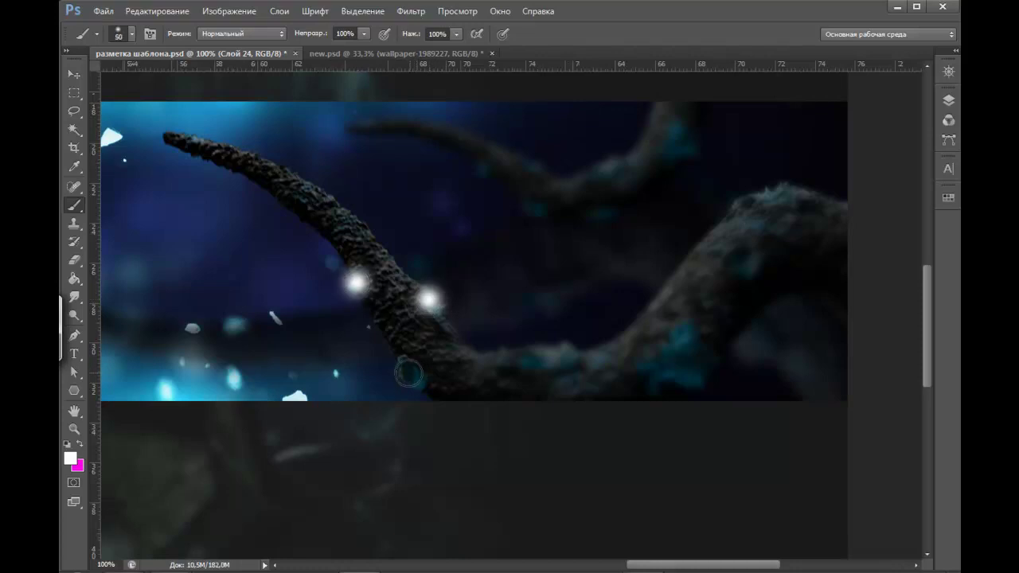
{"action": "left_click", "coordinate": [405, 368]}
{"action": "left_click", "coordinate": [414, 377]}
- Redo the tentacle-base glow and a brighter dot higher up at brush size 40
{"action": "key", "text": "bracketleft"}
{"action": "key", "text": "bracketleft"}
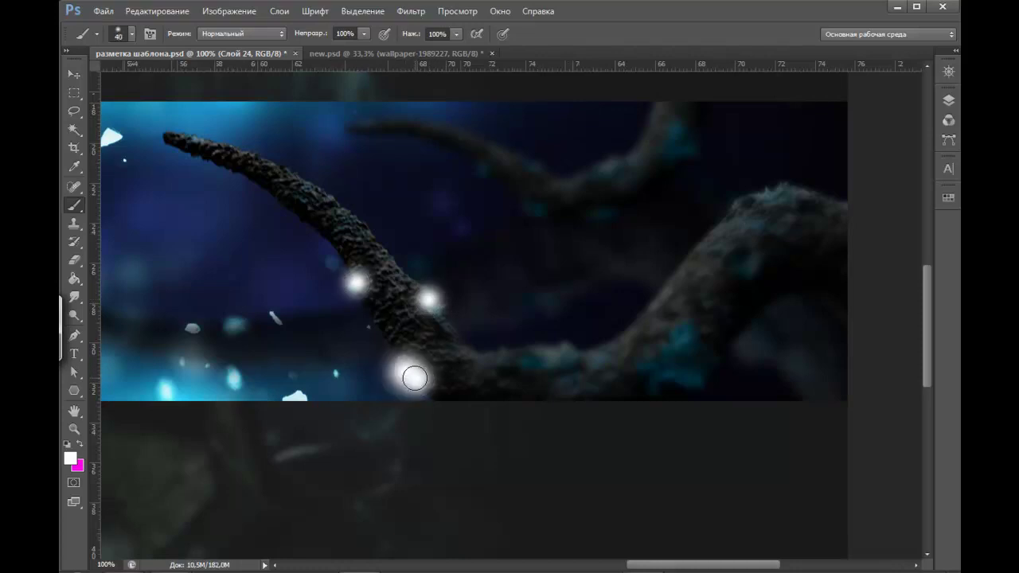
{"action": "key", "text": "ctrl+z"}
{"action": "left_click", "coordinate": [404, 368]}
{"action": "left_click", "coordinate": [309, 184]}
{"action": "key", "text": "ctrl+z"}
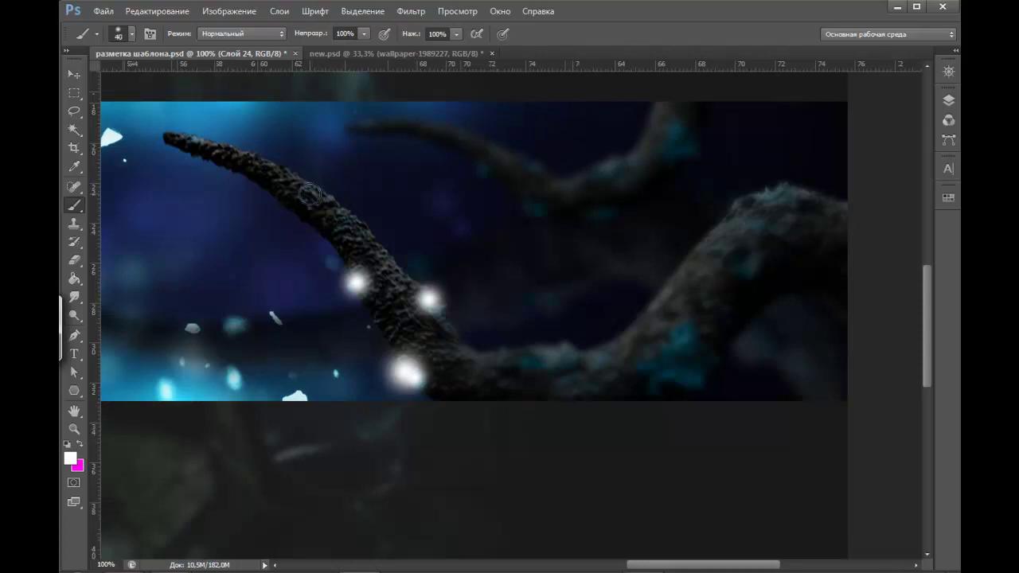
{"action": "left_click", "coordinate": [311, 189]}
{"action": "left_click", "coordinate": [306, 195]}
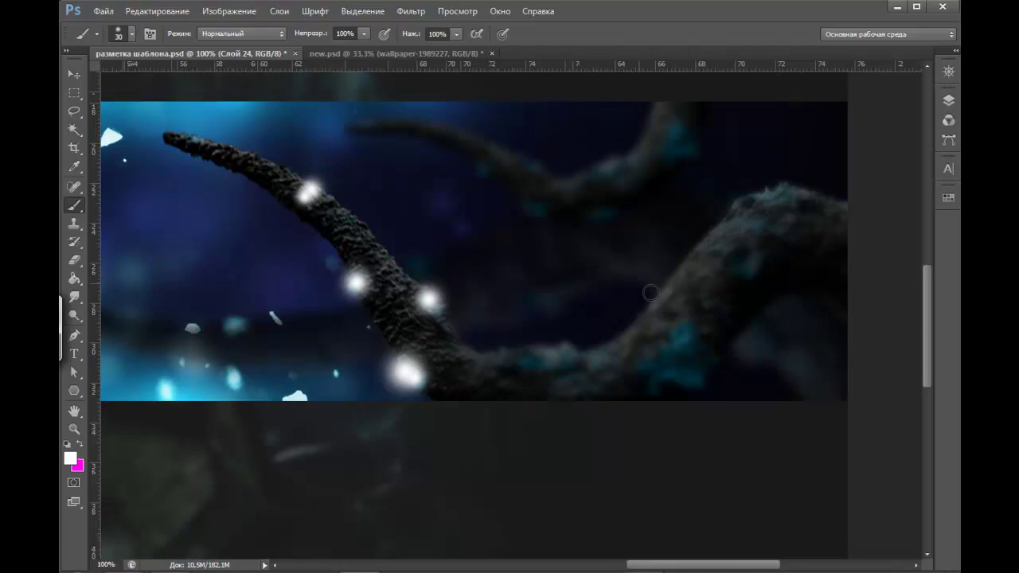
- Add 50–60 px glow dots on the far-right and lower branches
{"action": "key", "text": "bracketright"}
{"action": "key", "text": "bracketright"}
{"action": "left_click", "coordinate": [683, 344]}
{"action": "left_click", "coordinate": [661, 370]}
{"action": "key", "text": "ctrl+z"}
{"action": "key", "text": "bracketleft"}
{"action": "left_click", "coordinate": [529, 364]}
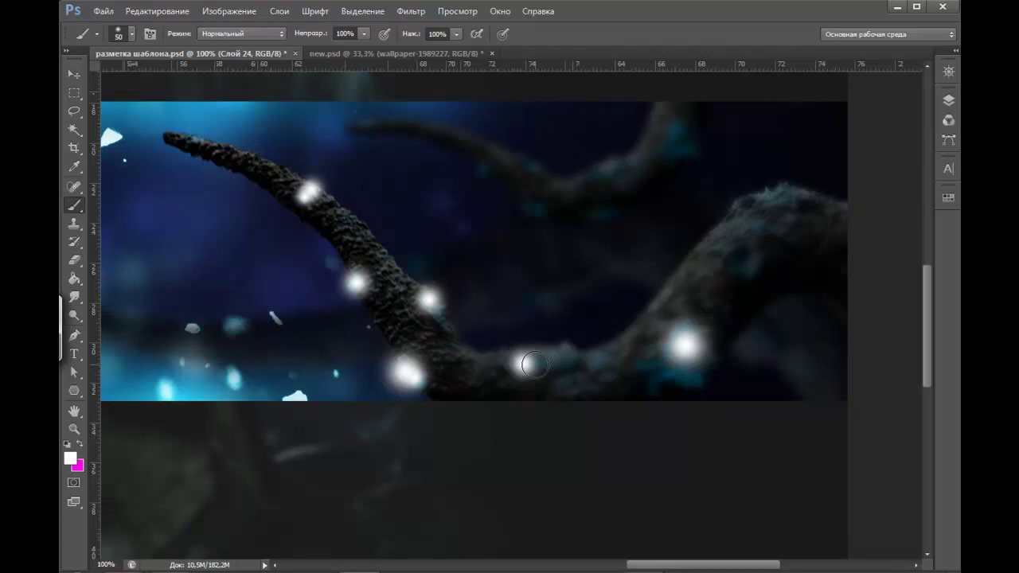
{"action": "left_click", "coordinate": [532, 364]}
{"action": "left_click", "coordinate": [690, 381]}
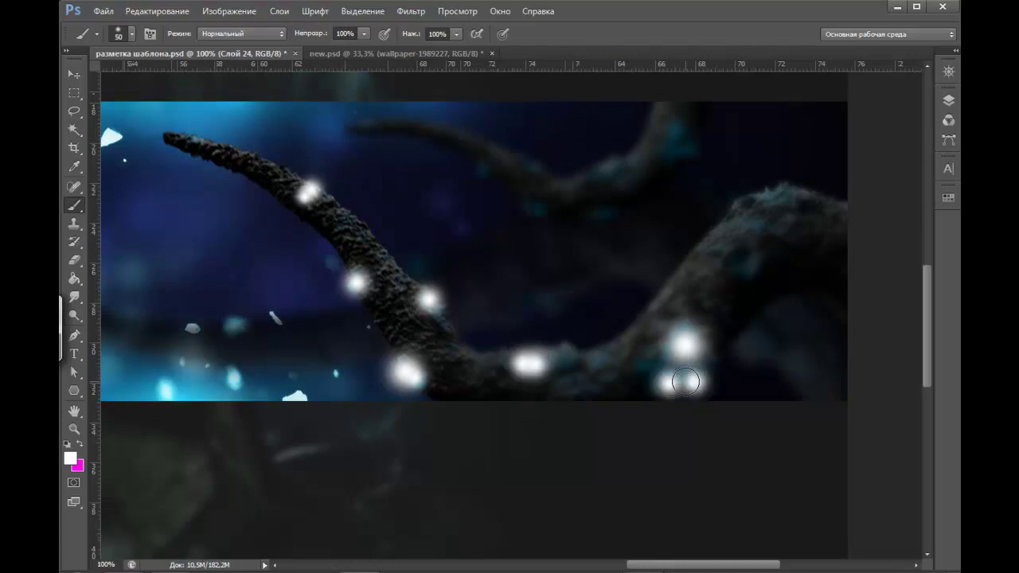
- Scatter 35–45 px glow dots along the back branch and one more on the right branch
{"action": "left_click_drag", "start_coordinate": [640, 232], "coordinate": [580, 318]}
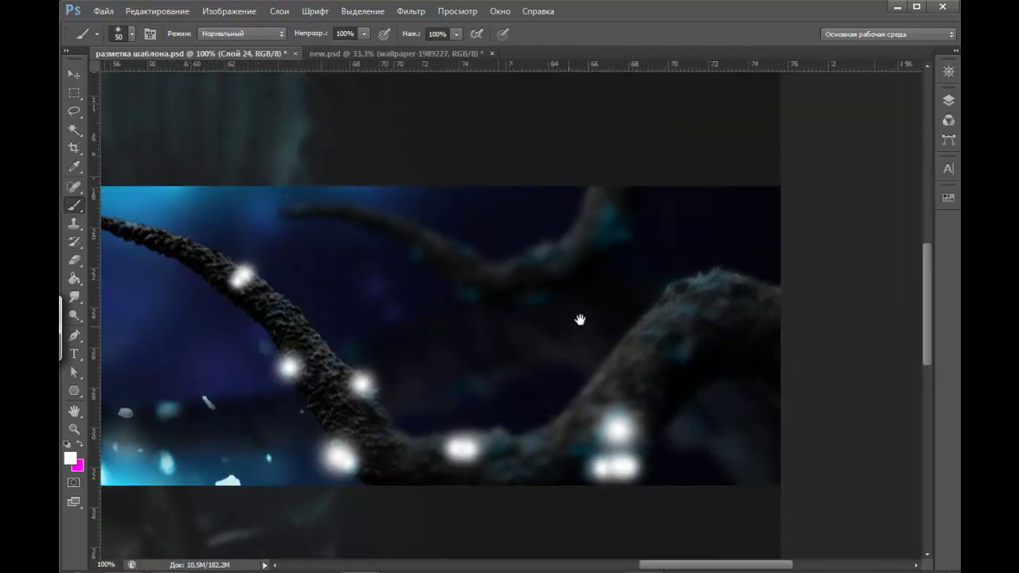
{"action": "left_click", "coordinate": [616, 225]}
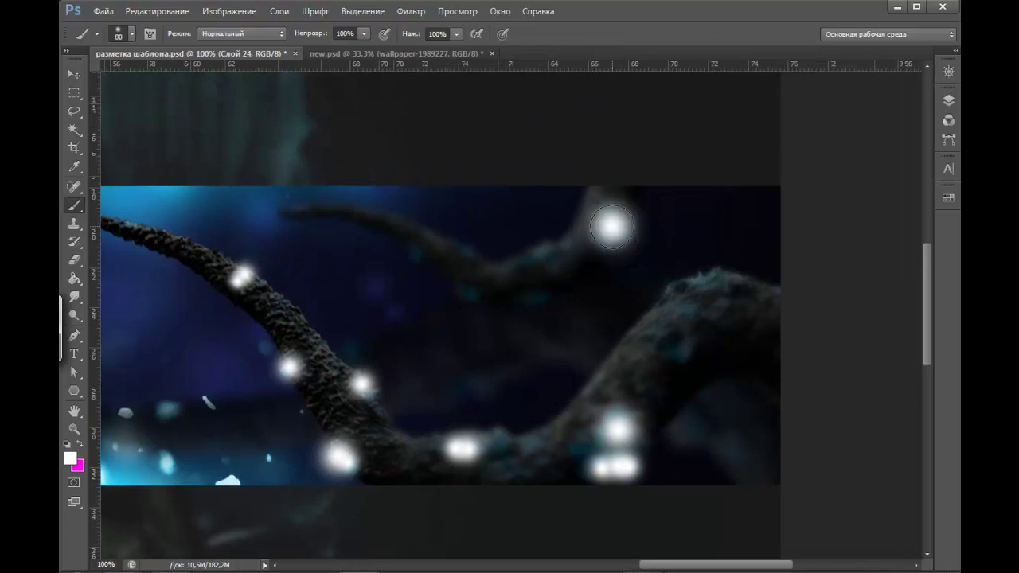
{"action": "left_click", "coordinate": [538, 298]}
{"action": "left_click", "coordinate": [470, 296]}
{"action": "key", "text": "bracketleft"}
{"action": "key", "text": "bracketleft"}
{"action": "key", "text": "bracketleft"}
{"action": "left_click", "coordinate": [416, 252]}
{"action": "key", "text": "bracketright"}
{"action": "key", "text": "bracketright"}
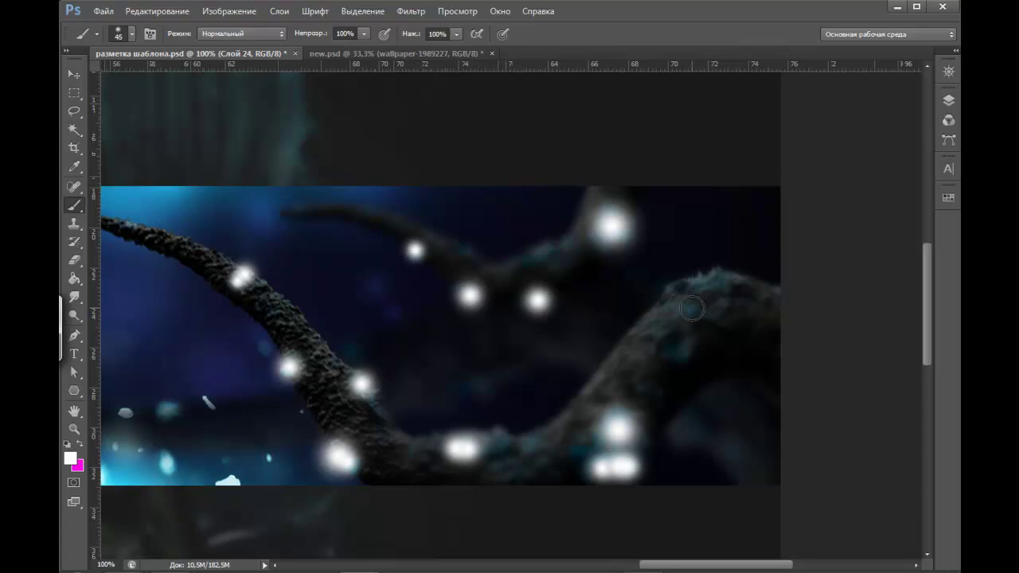
{"action": "left_click", "coordinate": [691, 309]}
{"action": "key", "text": "ctrl+minus"}
- Switch Слой 24 to Перекрытие (Overlay) blending and zoom in to compare the cyan glows
{"action": "key", "text": "ctrl+minus"}
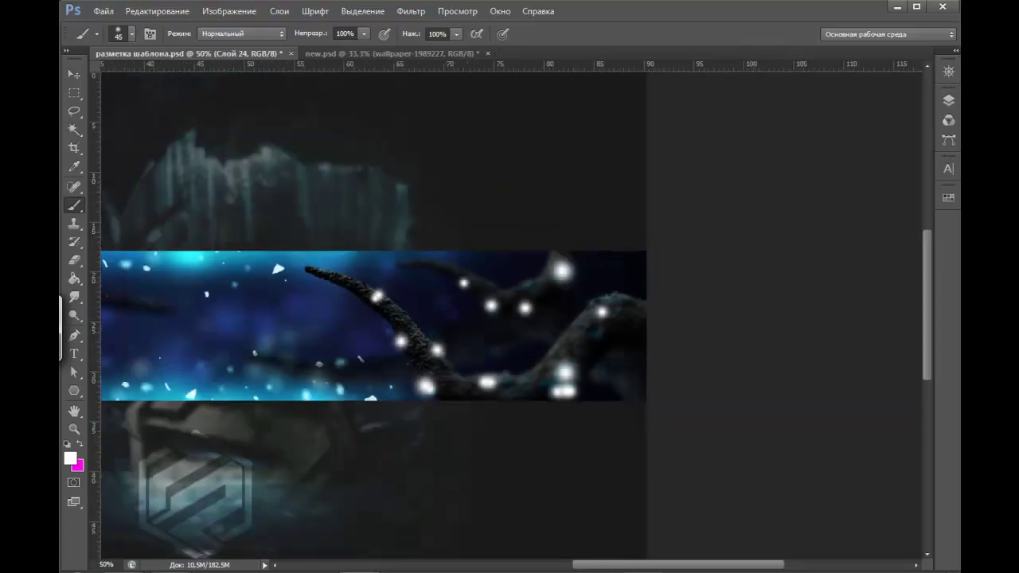
{"action": "key", "text": "ctrl+minus"}
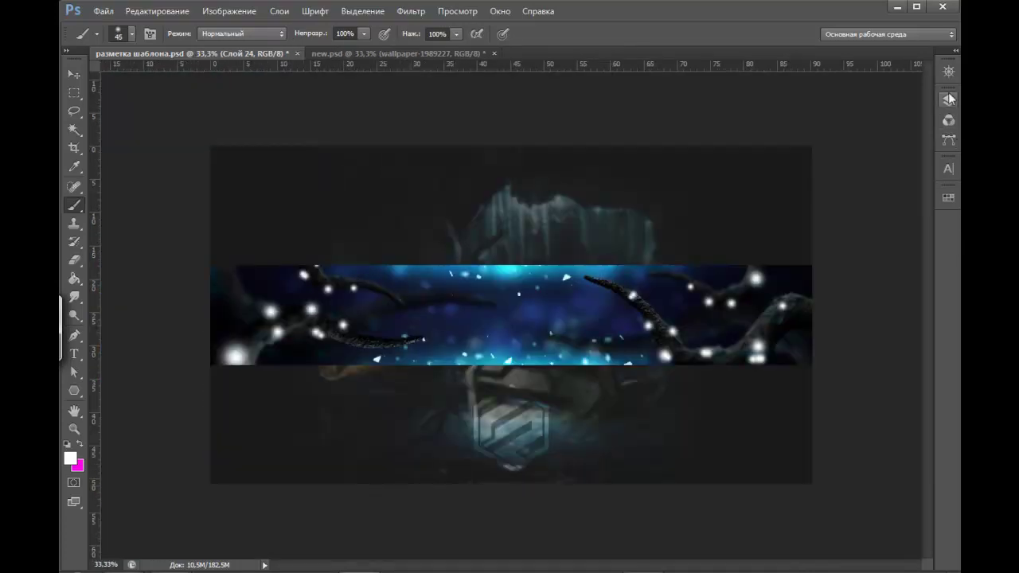
{"action": "left_click", "coordinate": [950, 100]}
{"action": "left_click", "coordinate": [704, 218]}
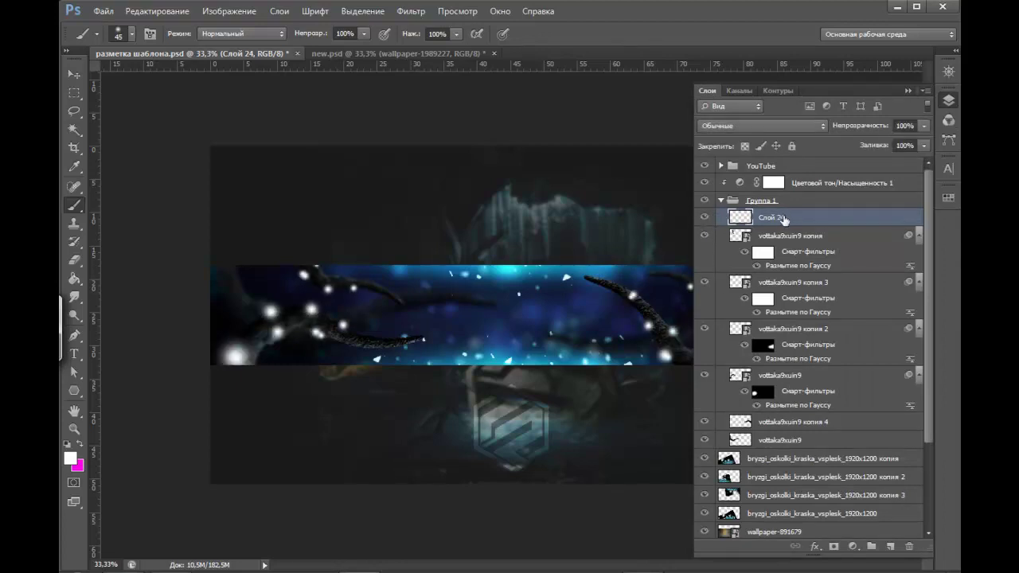
{"action": "left_click", "coordinate": [759, 127]}
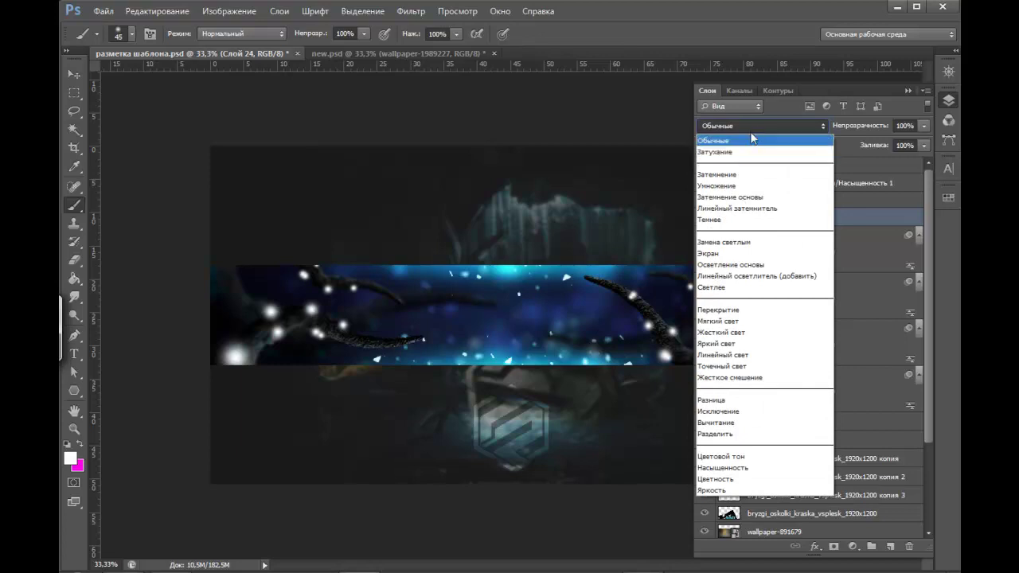
{"action": "left_click", "coordinate": [718, 310]}
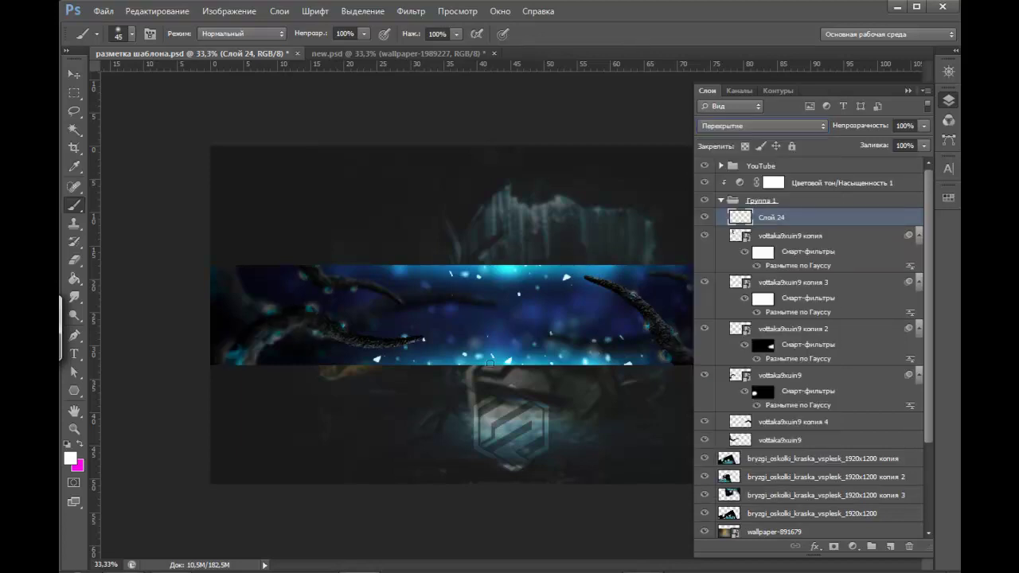
{"action": "key", "text": "ctrl+plus"}
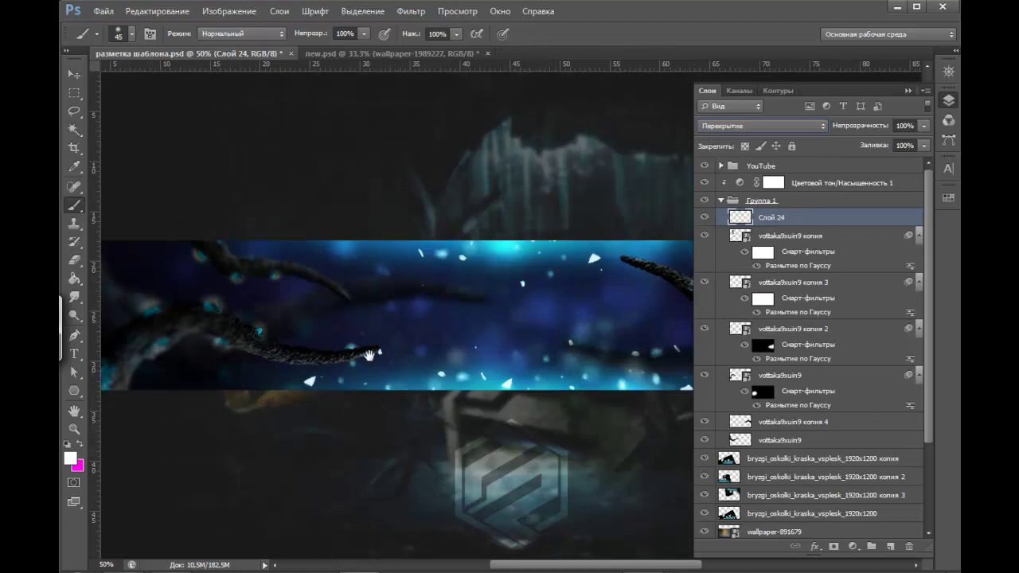
{"action": "left_click_drag", "start_coordinate": [368, 355], "coordinate": [610, 334]}
{"action": "key", "text": "ctrl+plus"}
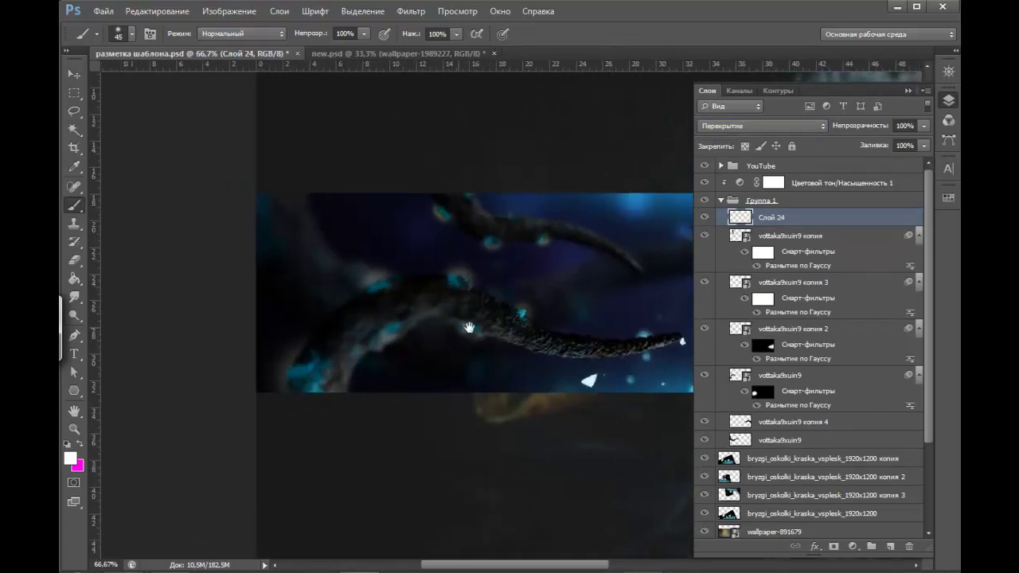
{"action": "left_click_drag", "start_coordinate": [469, 328], "coordinate": [478, 331]}
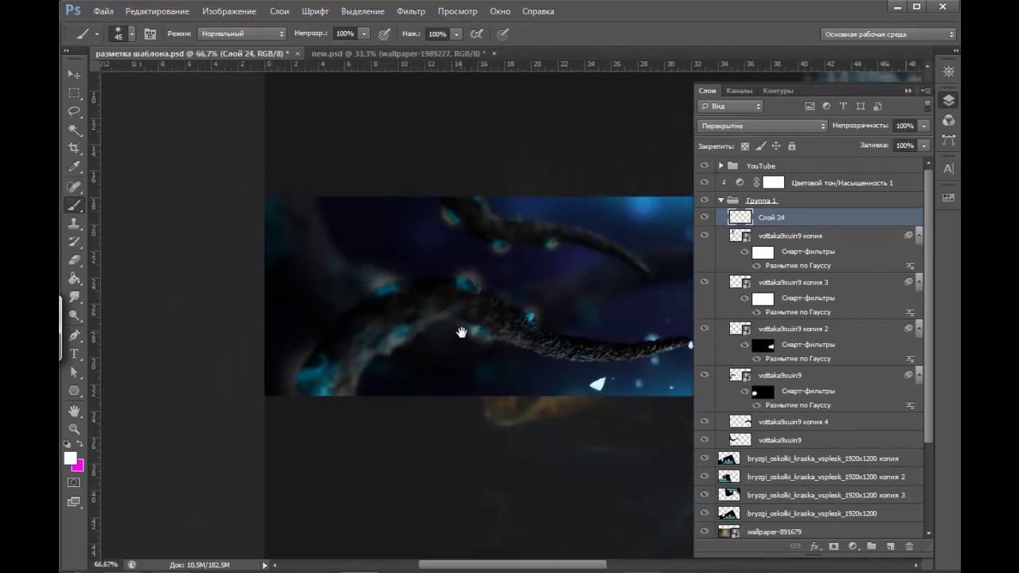
{"action": "left_click", "coordinate": [704, 217]}
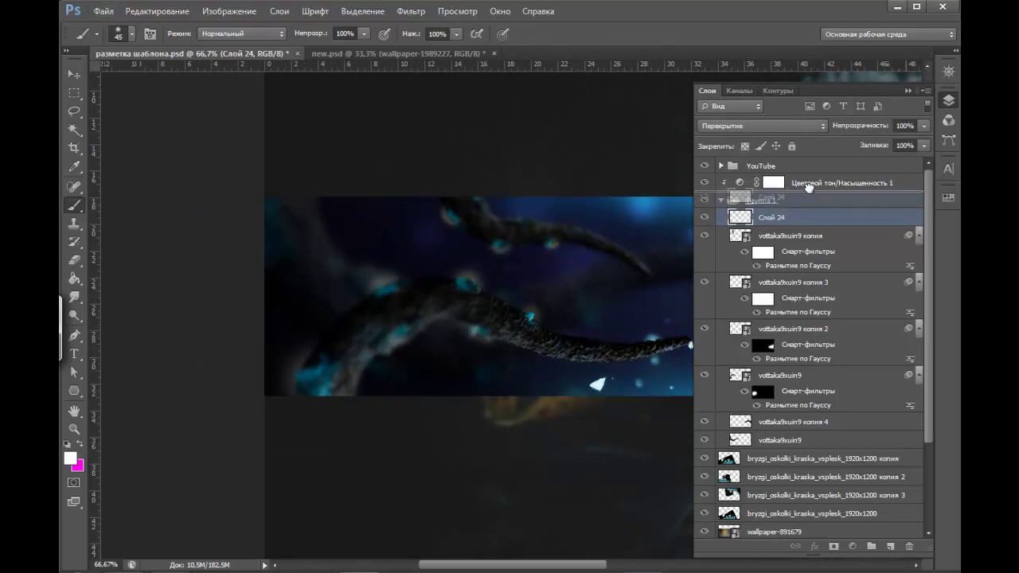
- Place Слой 24 just below vottaka9xuin9 and above vottaka9xuin9 копия 4, checking its effect
{"action": "left_click_drag", "start_coordinate": [806, 199], "coordinate": [795, 207]}
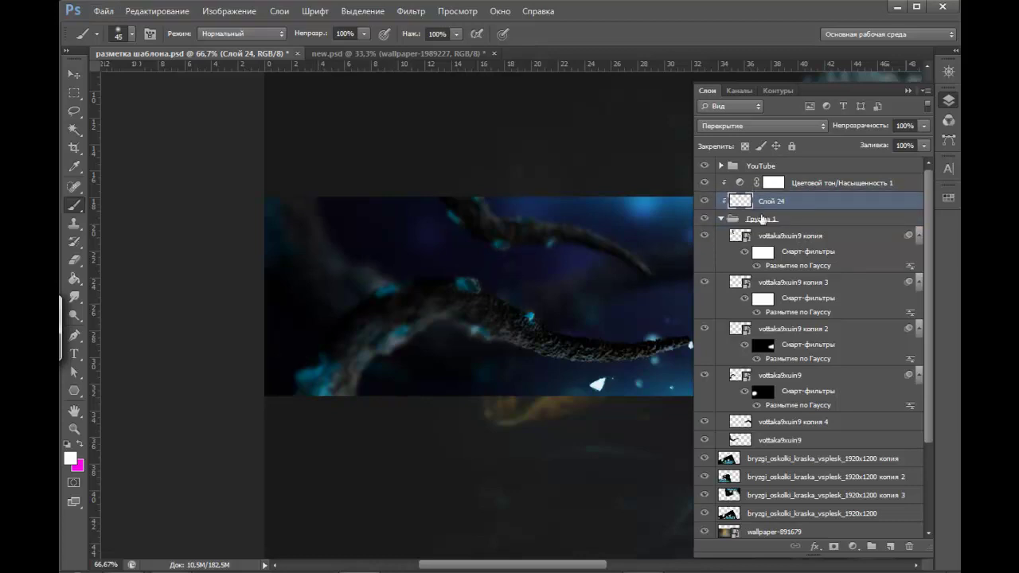
{"action": "key", "text": "alt"}
{"action": "key", "text": "ctrl+bracketleft"}
{"action": "left_click_drag", "start_coordinate": [592, 269], "coordinate": [575, 289]}
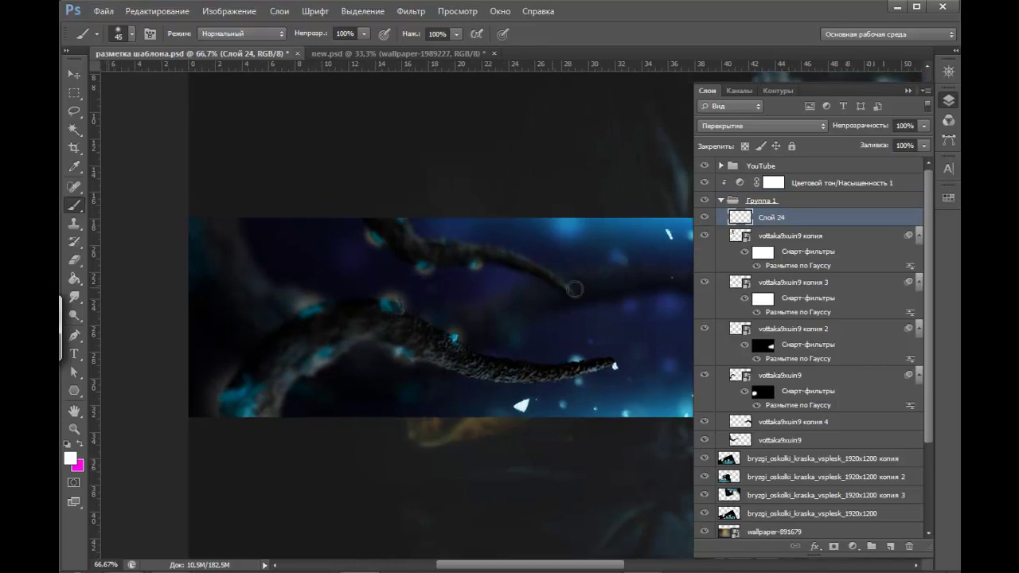
{"action": "left_click", "coordinate": [723, 201]}
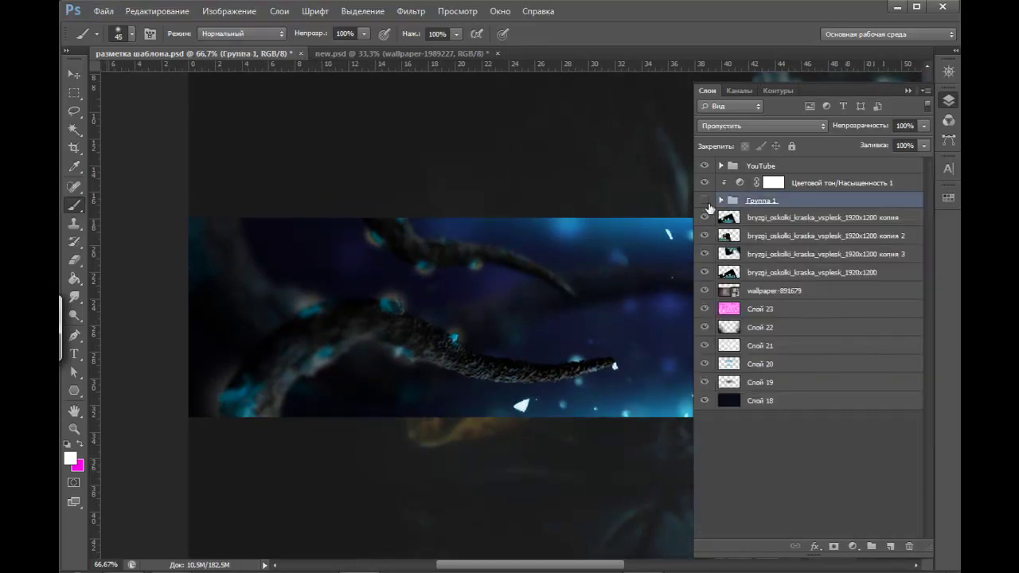
{"action": "left_click", "coordinate": [704, 199]}
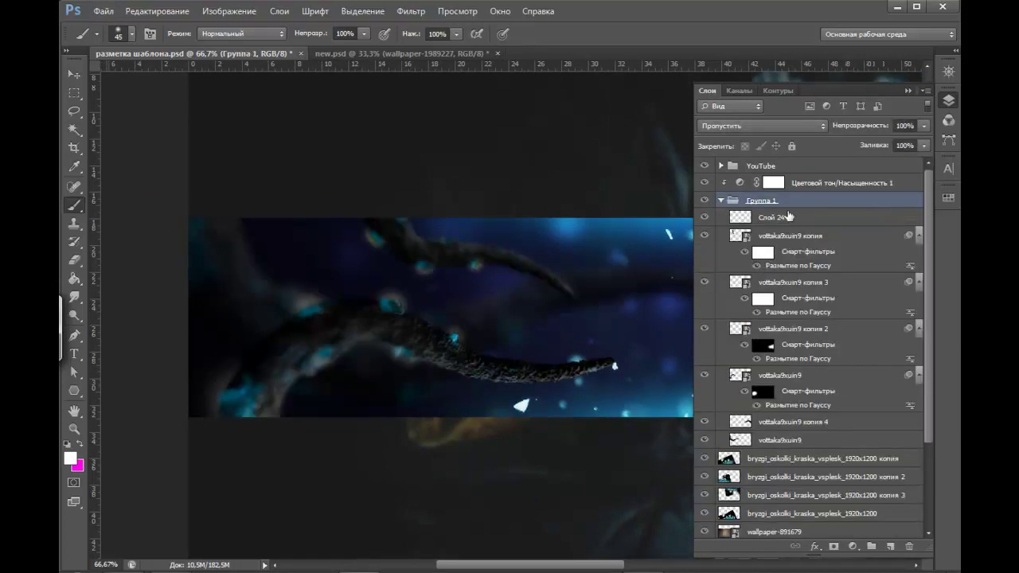
{"action": "left_click_drag", "start_coordinate": [788, 216], "coordinate": [785, 374]}
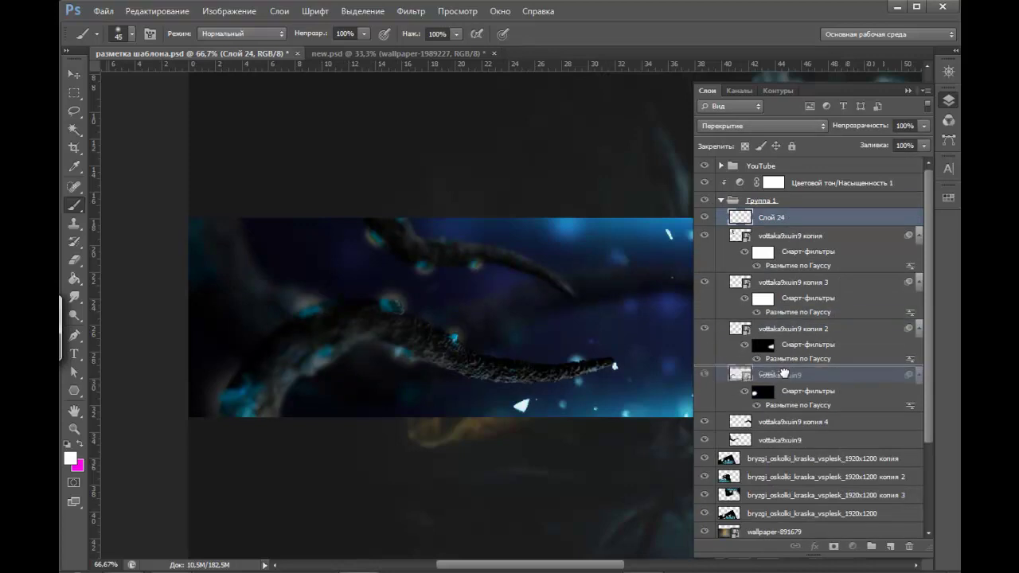
{"action": "left_click_drag", "start_coordinate": [785, 375], "coordinate": [762, 416]}
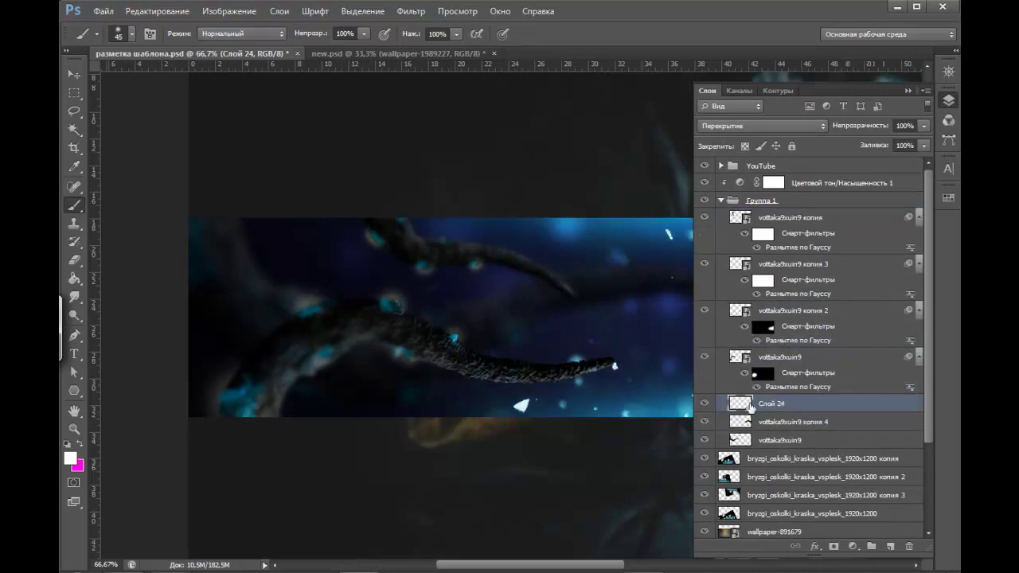
{"action": "left_click", "coordinate": [704, 404]}
{"action": "left_click", "coordinate": [704, 404]}
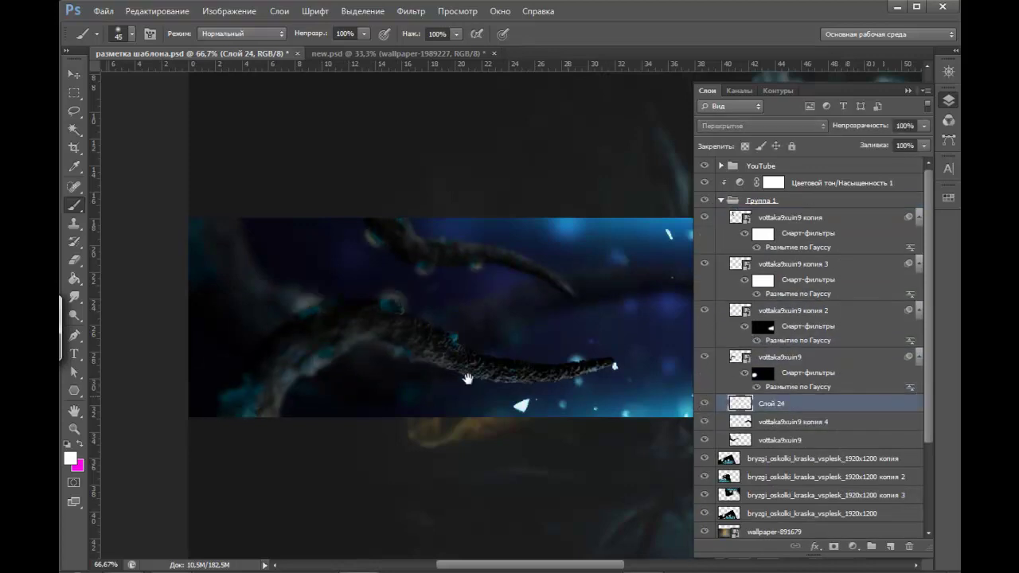
{"action": "left_click_drag", "start_coordinate": [520, 569], "coordinate": [796, 568]}
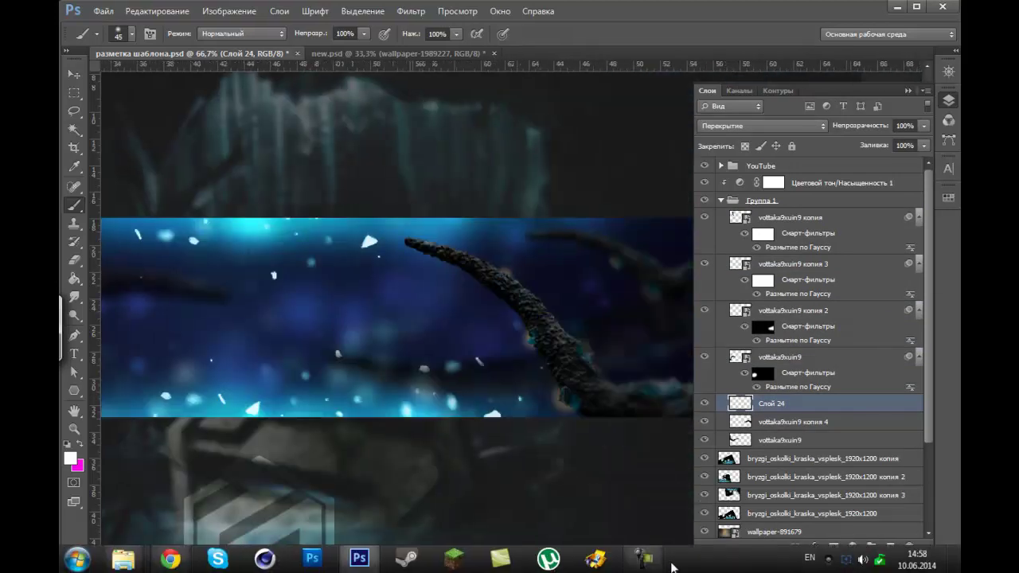
- Try Normal and other blend modes on Слой 24, then keep Overlay
{"action": "scroll", "coordinate": [675, 181], "scroll_direction": "left", "scroll_amount": 5}
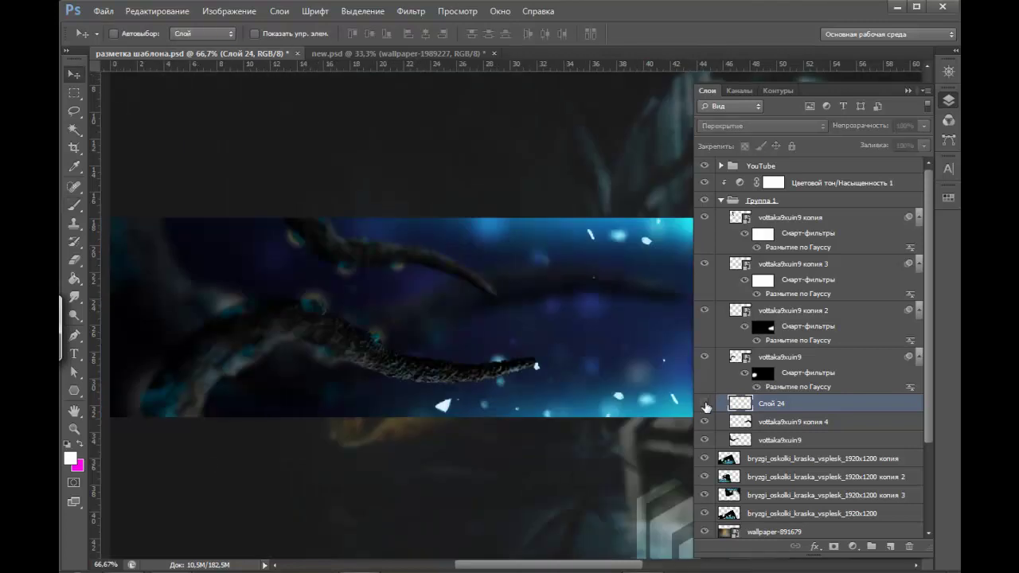
{"action": "left_click", "coordinate": [759, 129]}
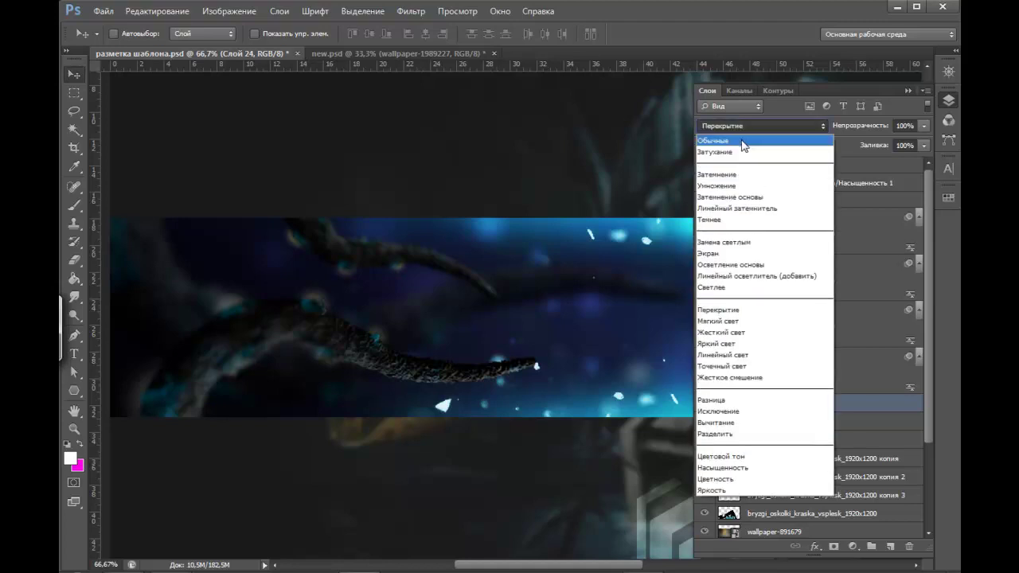
{"action": "left_click", "coordinate": [727, 137]}
{"action": "left_click", "coordinate": [769, 128]}
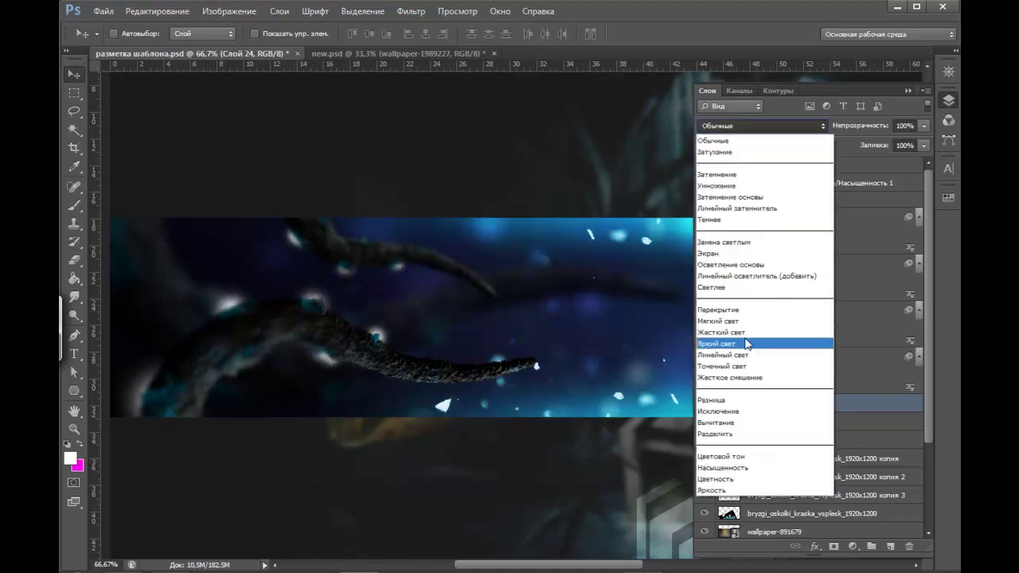
{"action": "left_click", "coordinate": [765, 307]}
- Move Слой 24 above Цветовой тон/Насыщенность 1, clip it, and duplicate it
{"action": "left_click_drag", "start_coordinate": [825, 340], "coordinate": [863, 155]}
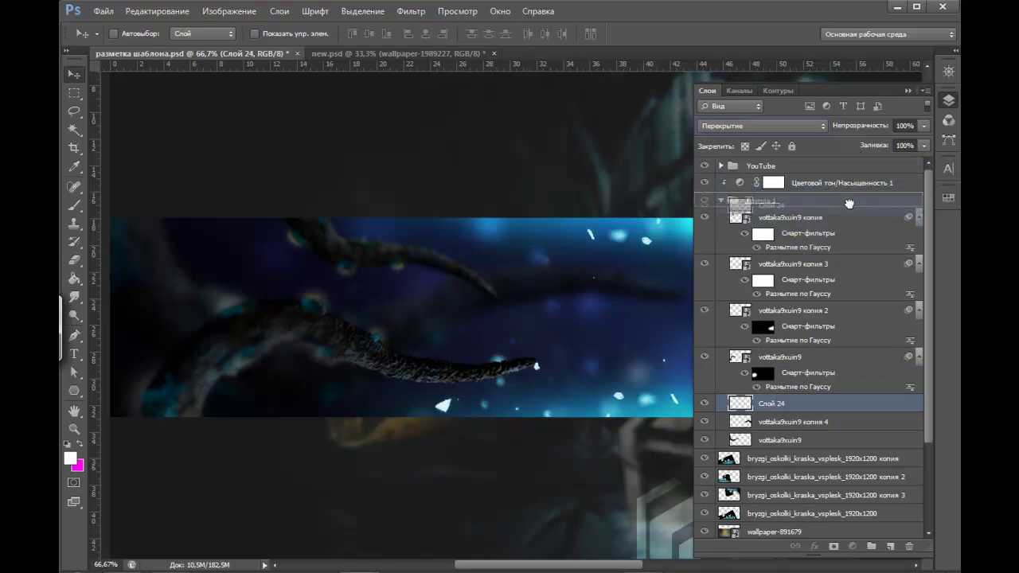
{"action": "left_click_drag", "start_coordinate": [863, 155], "coordinate": [759, 199]}
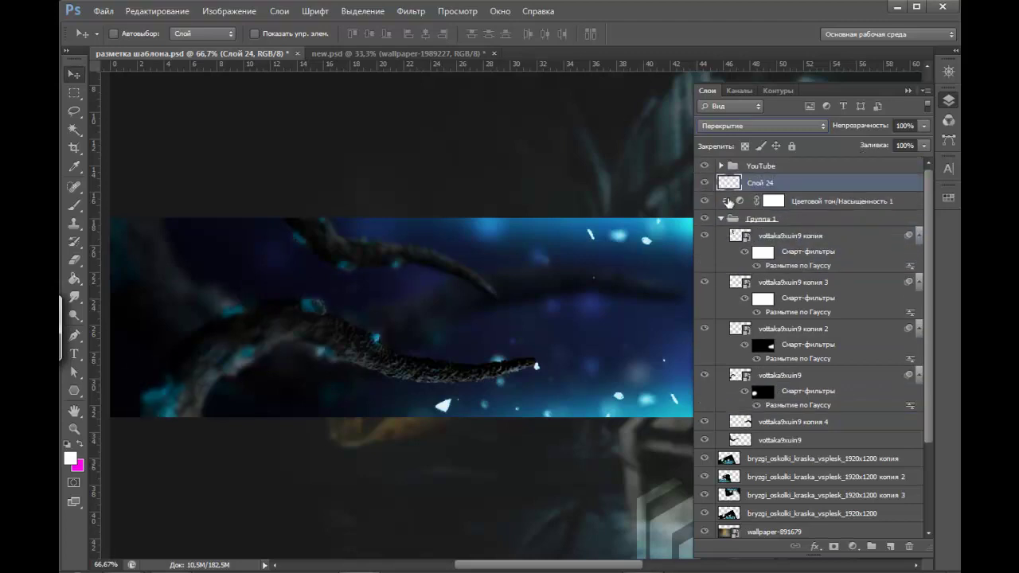
{"action": "left_click", "coordinate": [706, 203]}
{"action": "left_click", "coordinate": [733, 191], "text": "alt"}
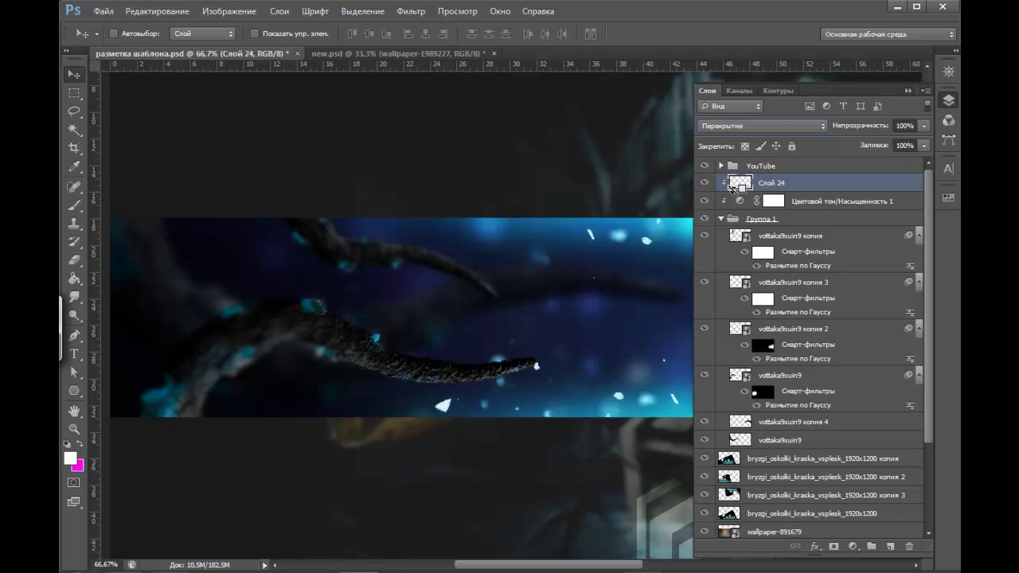
{"action": "left_click", "coordinate": [722, 219]}
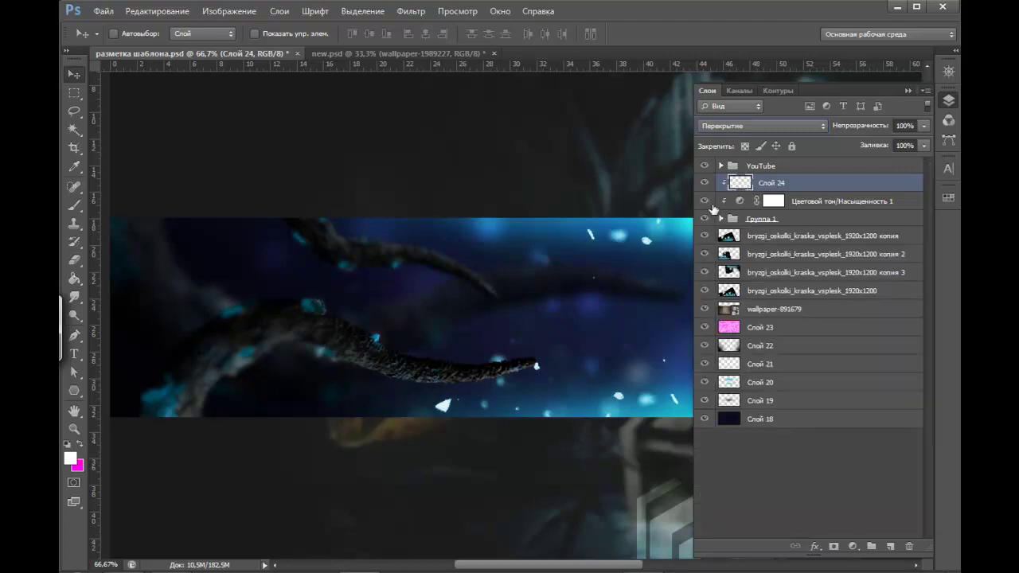
{"action": "left_click_drag", "start_coordinate": [449, 263], "coordinate": [378, 276]}
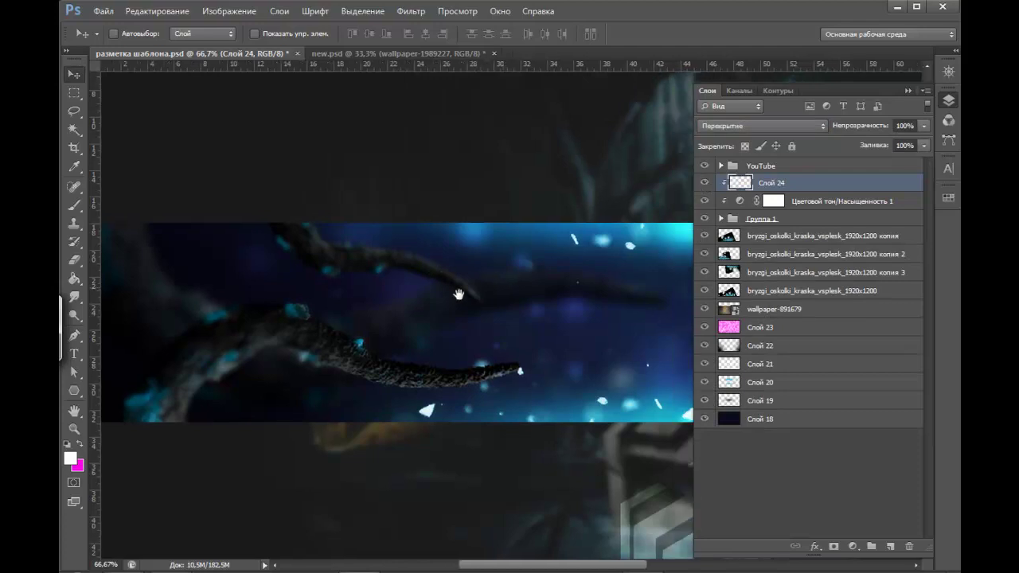
{"action": "left_click_drag", "start_coordinate": [309, 325], "coordinate": [415, 307]}
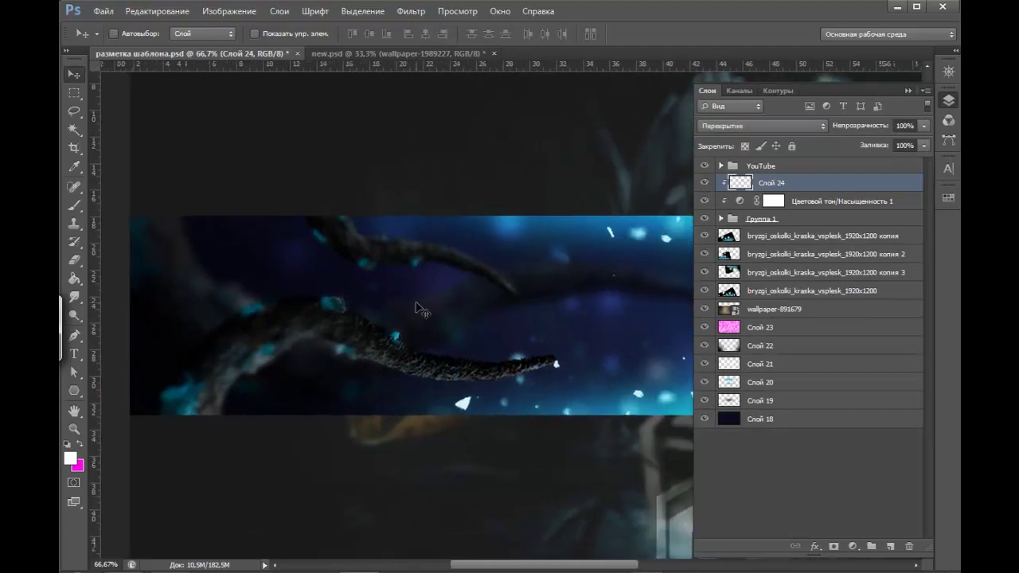
{"action": "key", "text": "ctrl+j"}
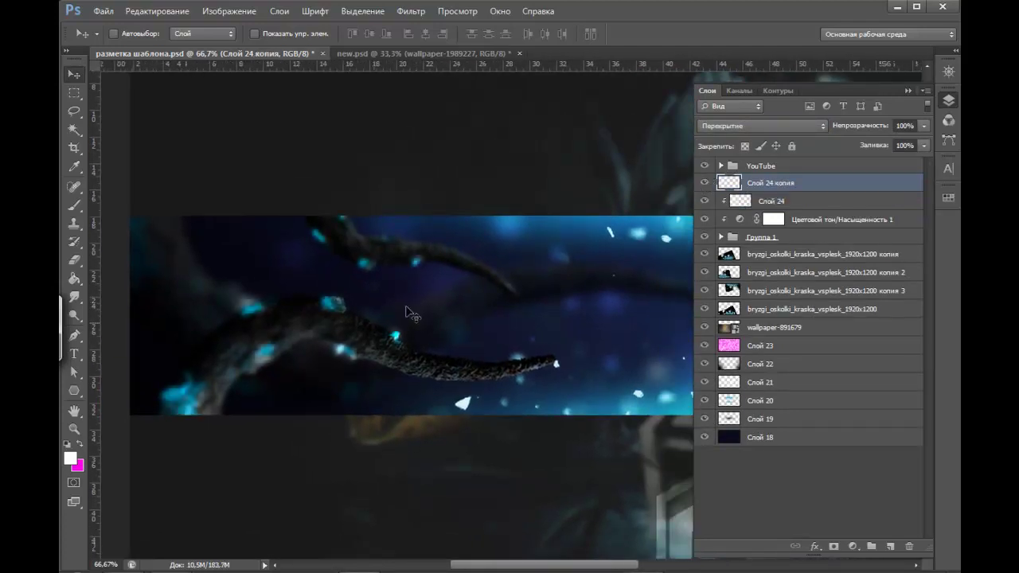
- Clip Слой 24 копия onto Слой 24, view at 50%, and hide the Layers panel
{"action": "left_click", "coordinate": [743, 187], "text": "alt"}
{"action": "left_click_drag", "start_coordinate": [526, 565], "coordinate": [704, 546]}
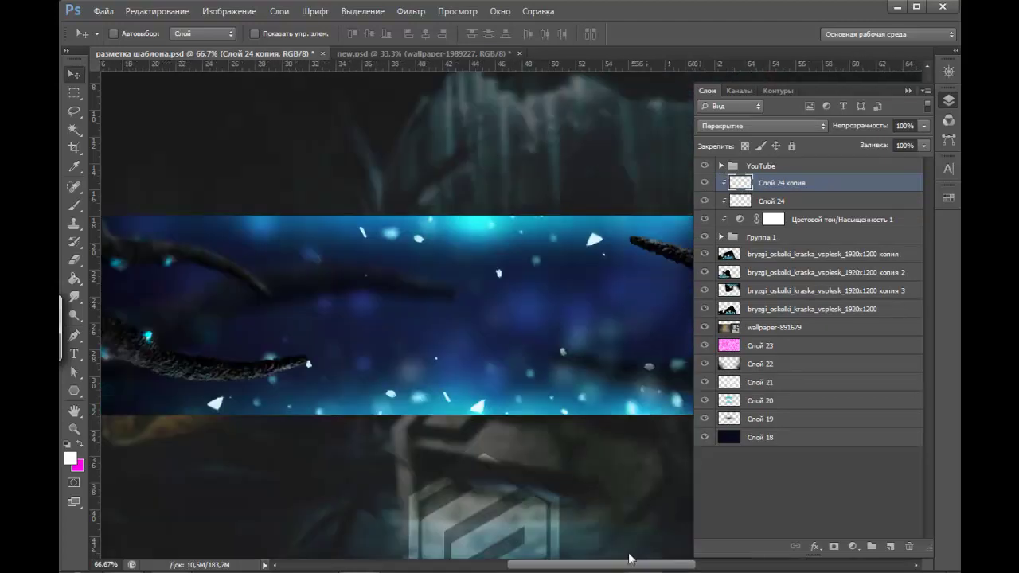
{"action": "key", "text": "ctrl+minus"}
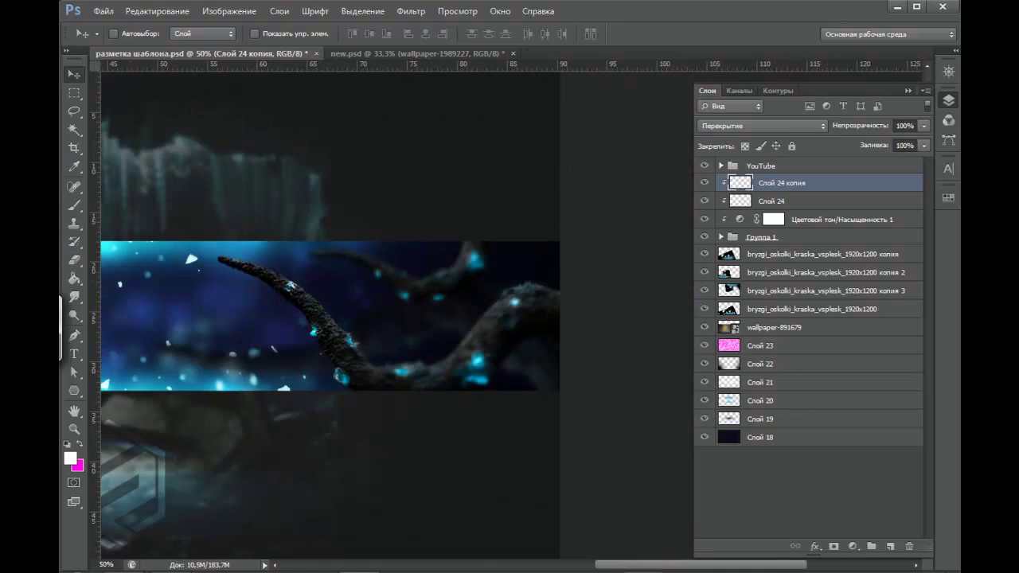
{"action": "key", "text": "ctrl+minus"}
{"action": "key", "text": "ctrl+plus"}
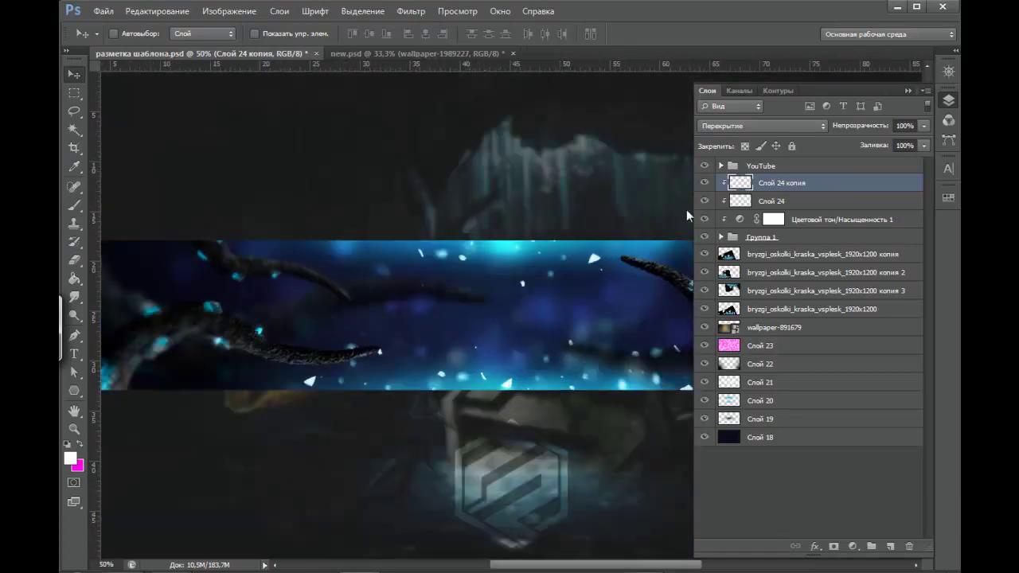
{"action": "left_click_drag", "start_coordinate": [560, 567], "coordinate": [530, 567]}
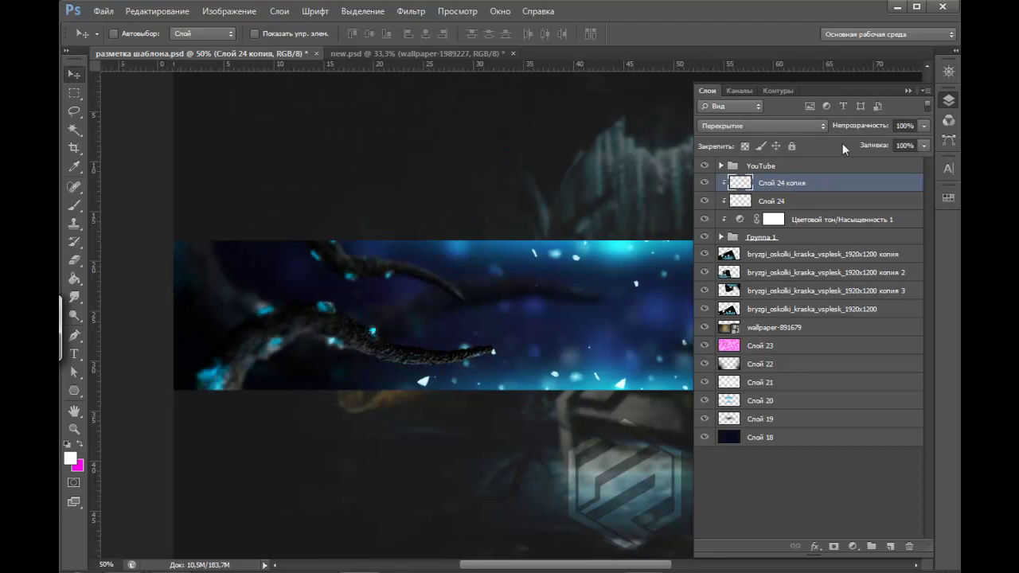
{"action": "left_click", "coordinate": [907, 91]}
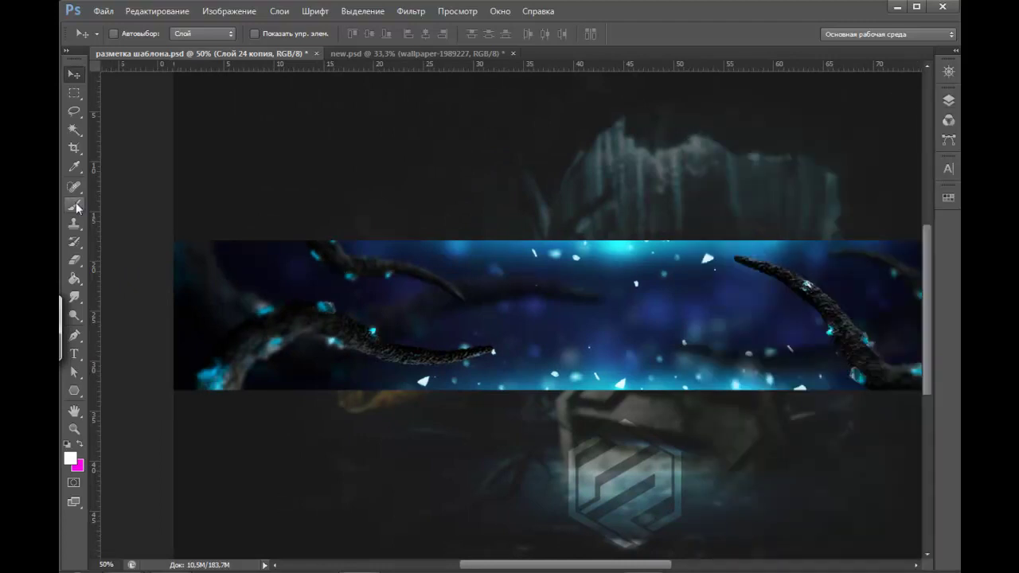
- Switch to the Eraser and reduce its size to 100
{"action": "left_click", "coordinate": [74, 260]}
{"action": "key", "text": "bracketleft"}
{"action": "key", "text": "bracketleft"}
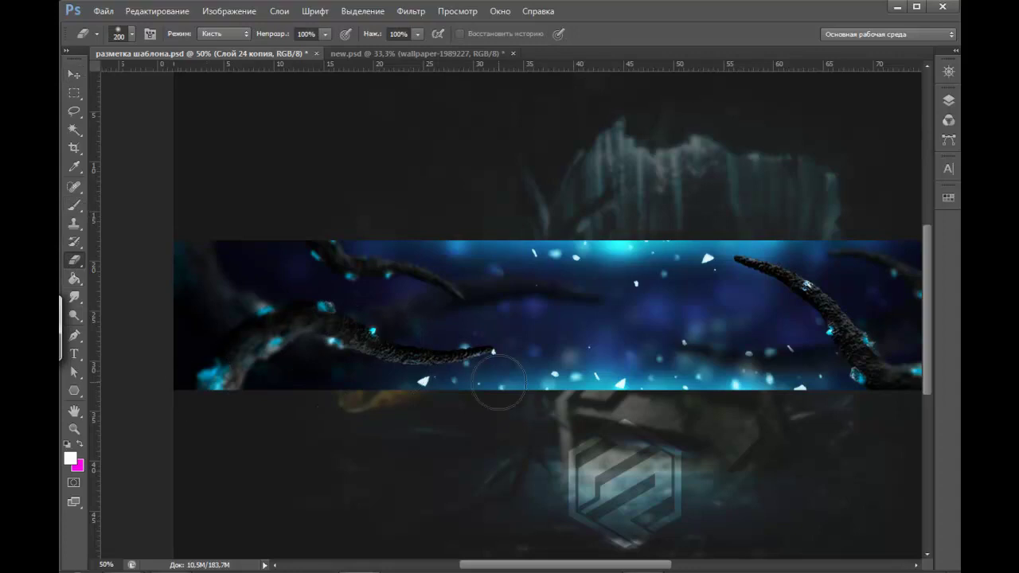
{"action": "mouse_move", "coordinate": [577, 567]}
{"action": "left_mouse_down"}
{"action": "mouse_move", "coordinate": [653, 564]}
{"action": "mouse_move", "coordinate": [580, 564]}
{"action": "left_mouse_up"}
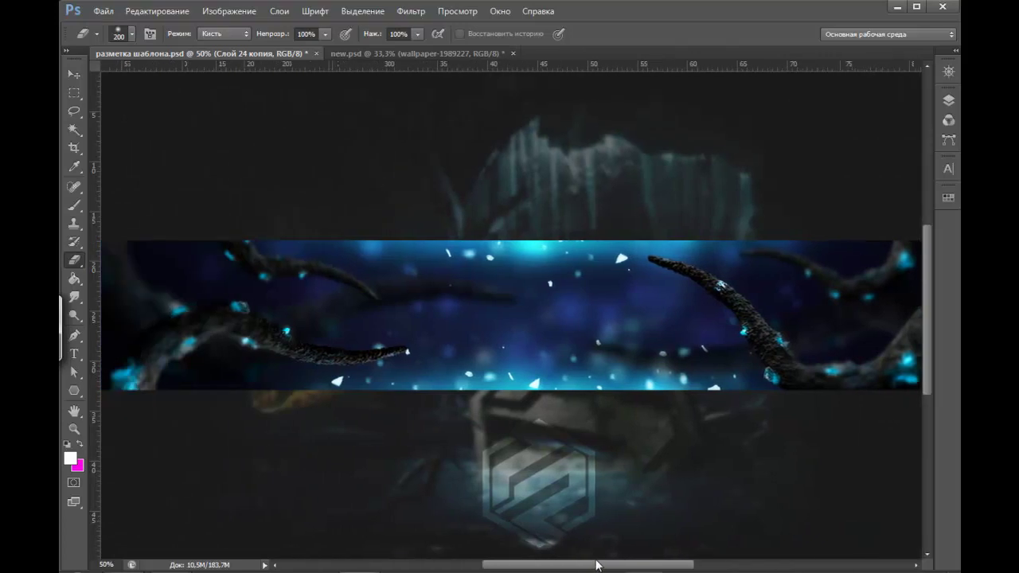
{"action": "key", "text": "bracketleft"}
{"action": "key", "text": "bracketleft"}
{"action": "key", "text": "bracketleft"}
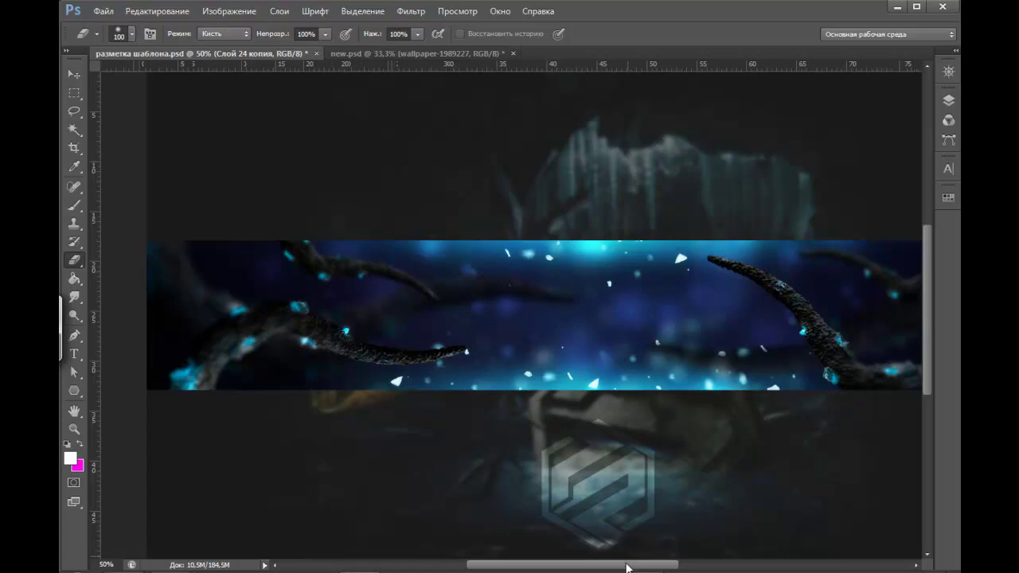
{"action": "left_click_drag", "start_coordinate": [629, 566], "coordinate": [662, 565]}
- Erase glow spots from the lower-right and upper-left tentacles on Слой 24 копия
{"action": "left_click_drag", "start_coordinate": [880, 296], "coordinate": [896, 311]}
{"action": "key", "text": "ctrl+z"}
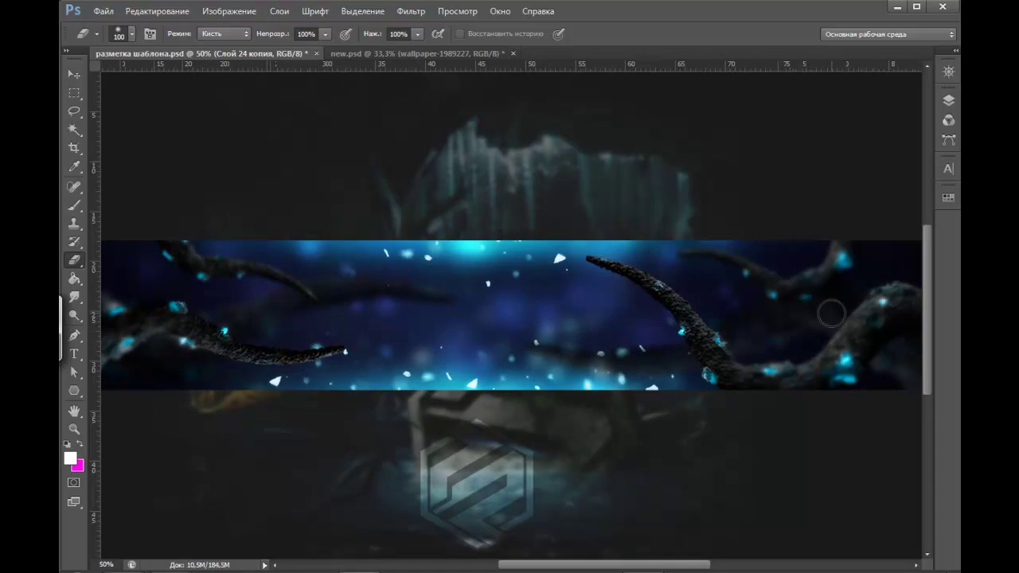
{"action": "left_click_drag", "start_coordinate": [853, 387], "coordinate": [823, 398]}
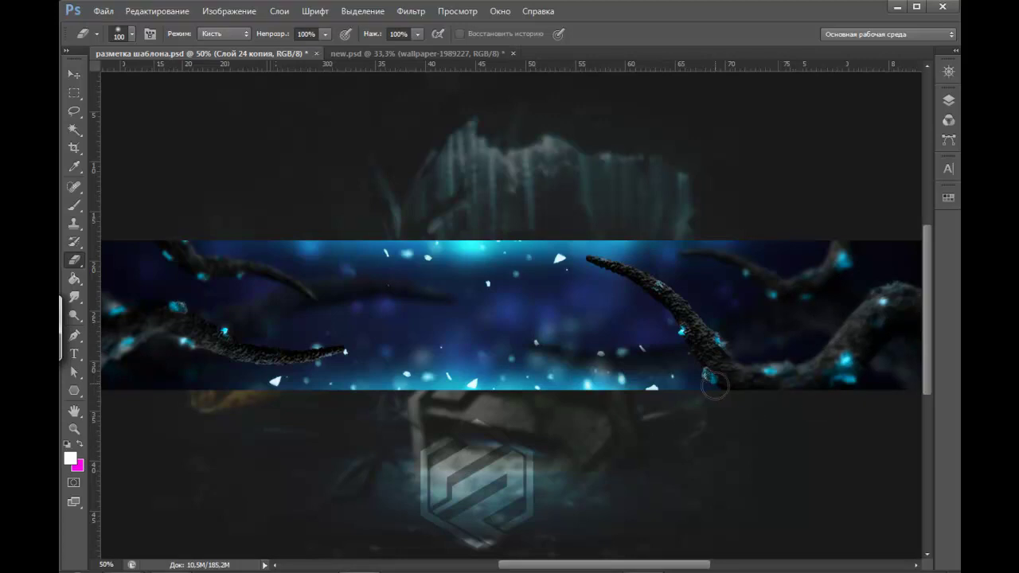
{"action": "scroll", "coordinate": [594, 394], "scroll_direction": "left", "scroll_amount": 1}
{"action": "left_click_drag", "start_coordinate": [492, 356], "coordinate": [552, 356]}
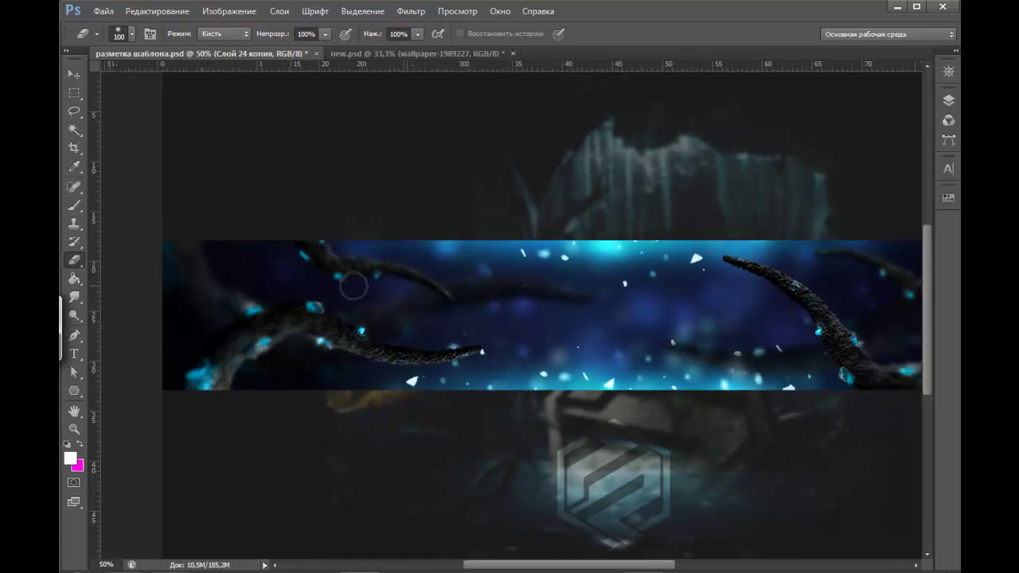
{"action": "left_click_drag", "start_coordinate": [255, 311], "coordinate": [251, 305]}
{"action": "left_click", "coordinate": [948, 100]}
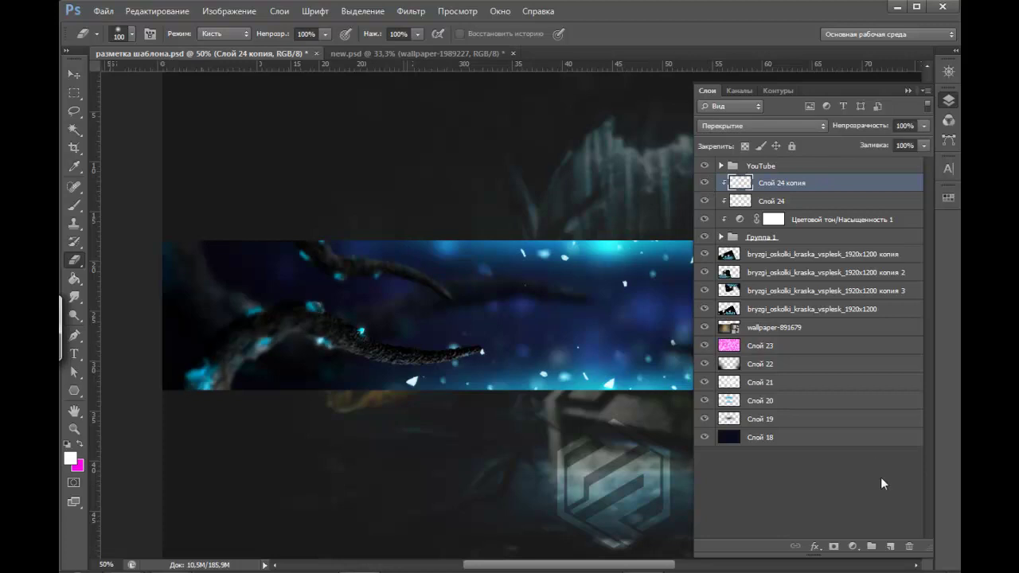
- On new layer Слой 25, dab soft white over a tentacle cyan spot and set Overlay
{"action": "left_click", "coordinate": [891, 547]}
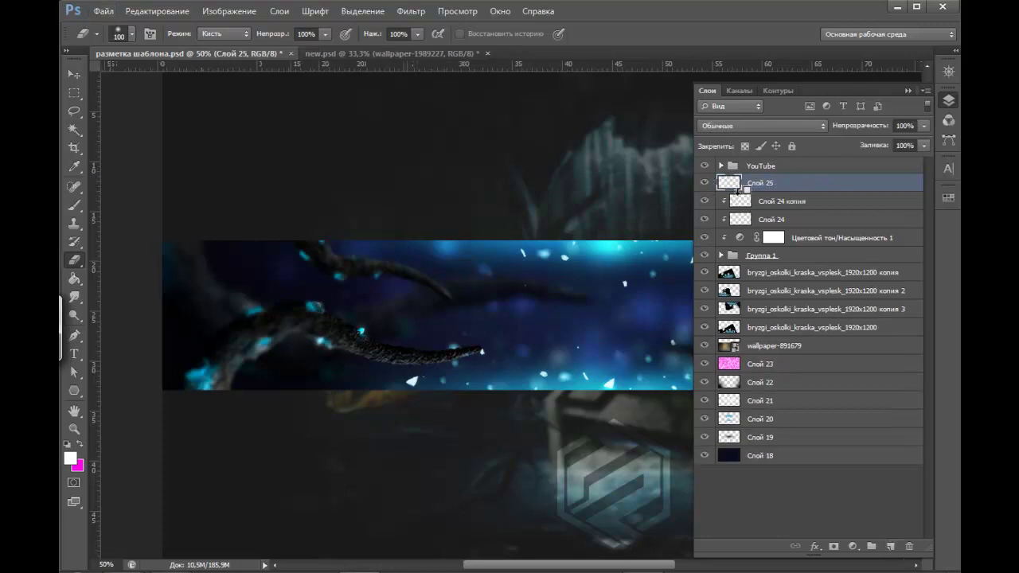
{"action": "left_click", "coordinate": [739, 189], "text": "alt"}
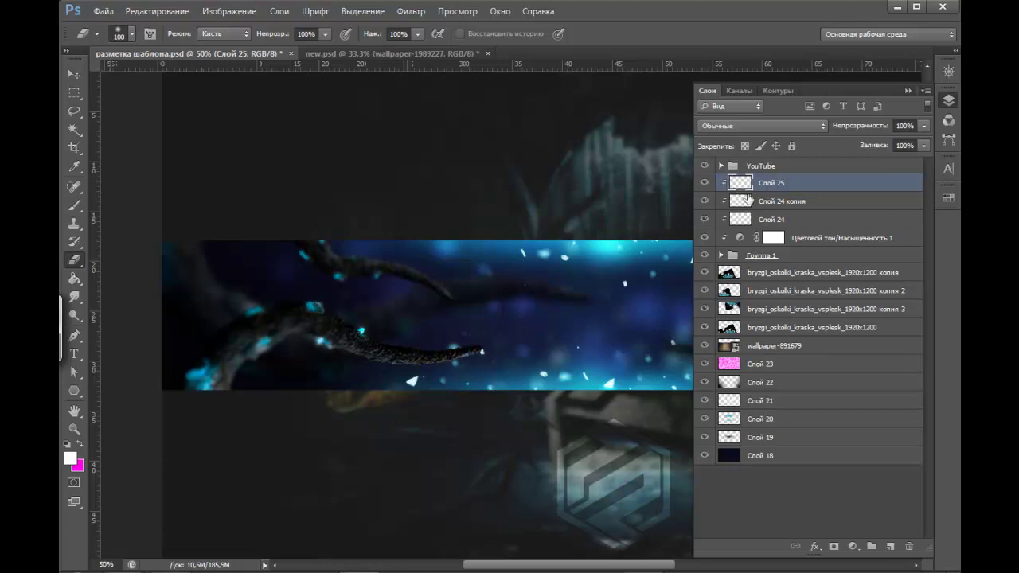
{"action": "left_click", "coordinate": [745, 193], "text": "alt"}
{"action": "left_click", "coordinate": [74, 206]}
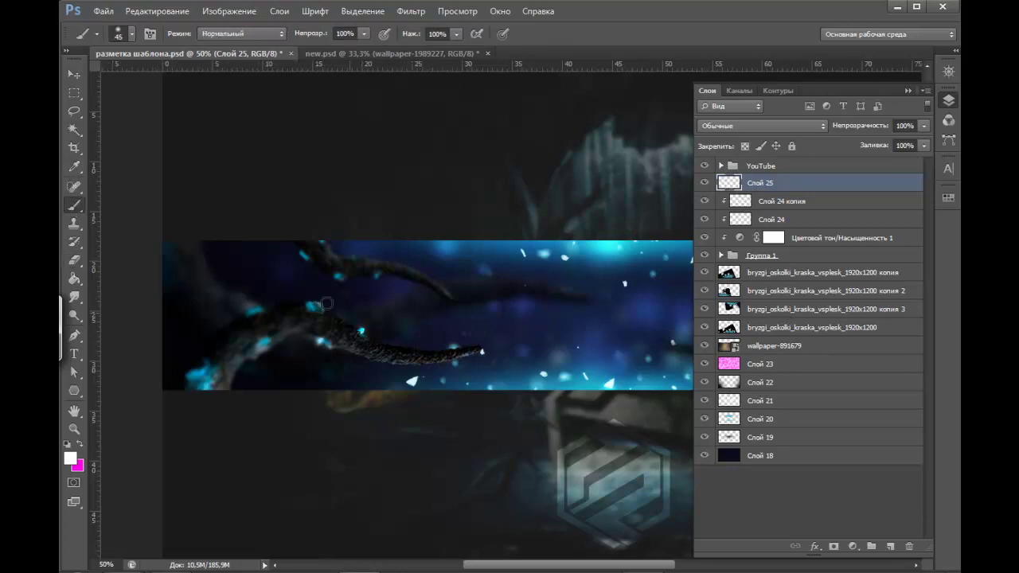
{"action": "scroll", "coordinate": [364, 268], "scroll_direction": "up", "scroll_amount": 1}
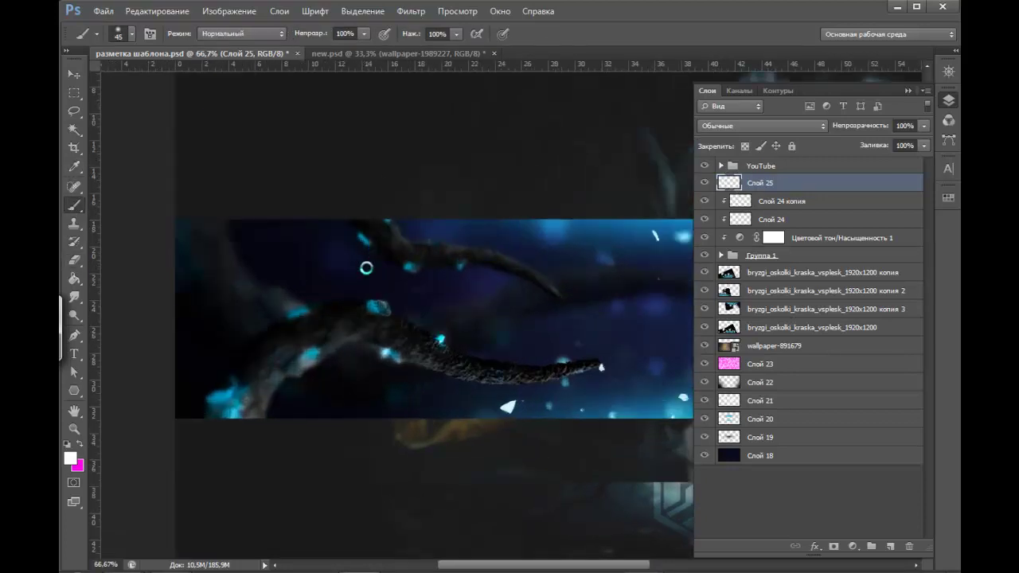
{"action": "key", "text": "ctrl+plus"}
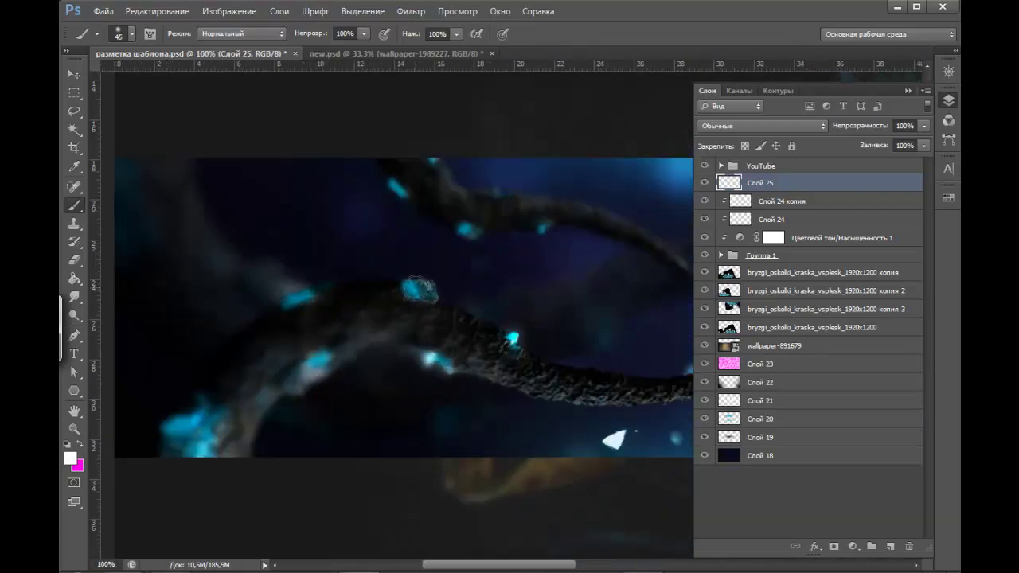
{"action": "left_click", "coordinate": [418, 290]}
{"action": "key", "text": "ctrl+z"}
{"action": "left_click", "coordinate": [414, 289]}
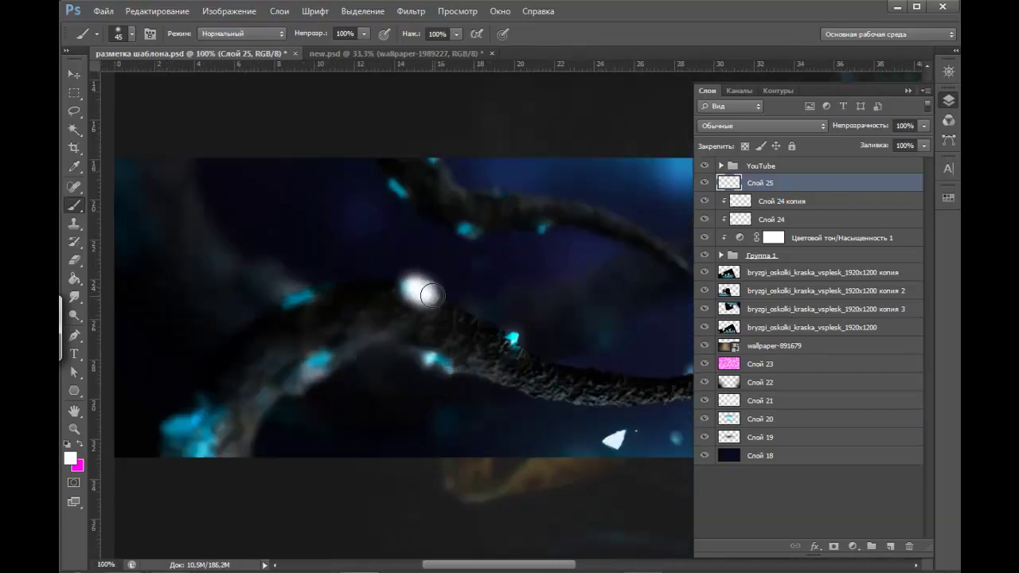
{"action": "left_click", "coordinate": [737, 126]}
{"action": "left_click", "coordinate": [729, 308]}
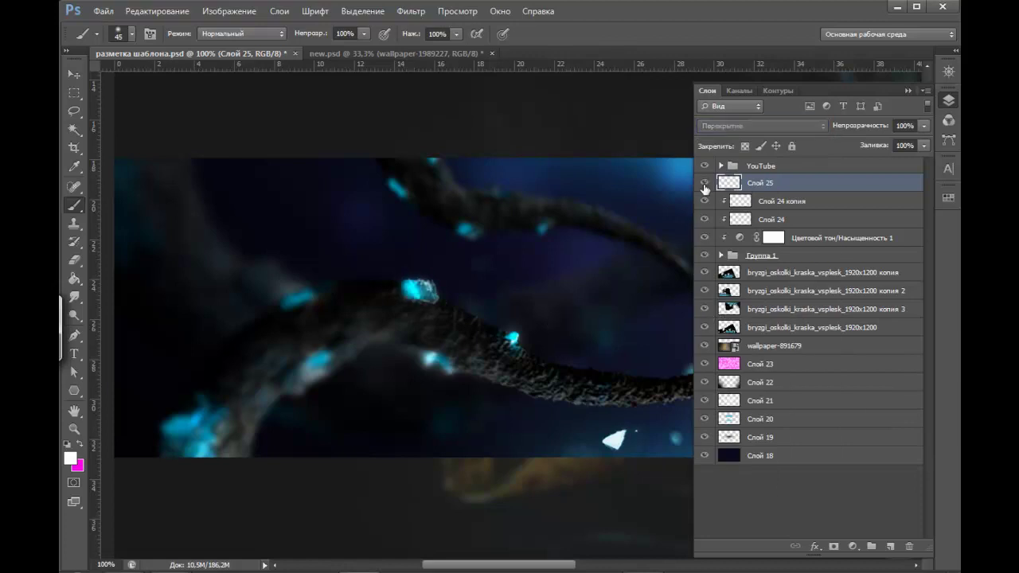
- On Слой 26, paint white glow dabs over the lower-left cyan spot, Overlay at 62% opacity
{"action": "left_click_drag", "start_coordinate": [501, 278], "coordinate": [459, 266]}
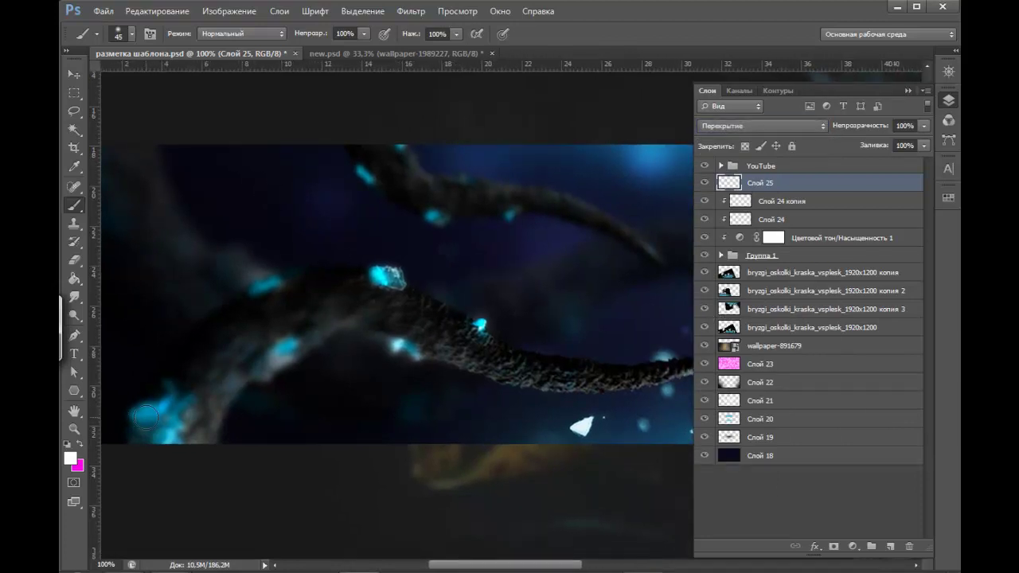
{"action": "left_click_drag", "start_coordinate": [146, 414], "coordinate": [165, 403]}
{"action": "key", "text": "ctrl+z"}
{"action": "left_click", "coordinate": [891, 547]}
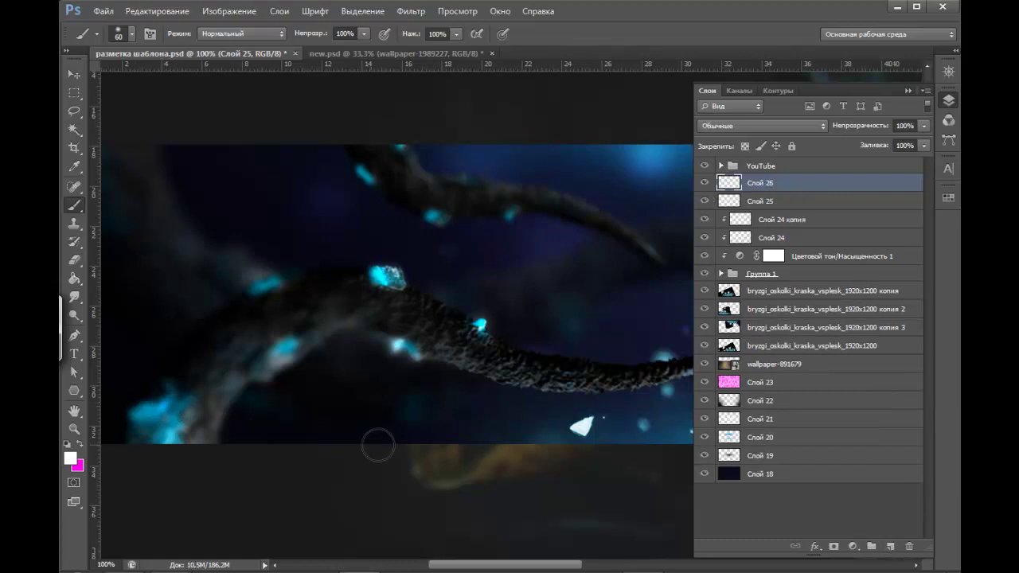
{"action": "left_click", "coordinate": [146, 414]}
{"action": "key", "text": "bracketleft"}
{"action": "key", "text": "bracketleft"}
{"action": "key", "text": "bracketleft"}
{"action": "left_click", "coordinate": [155, 407]}
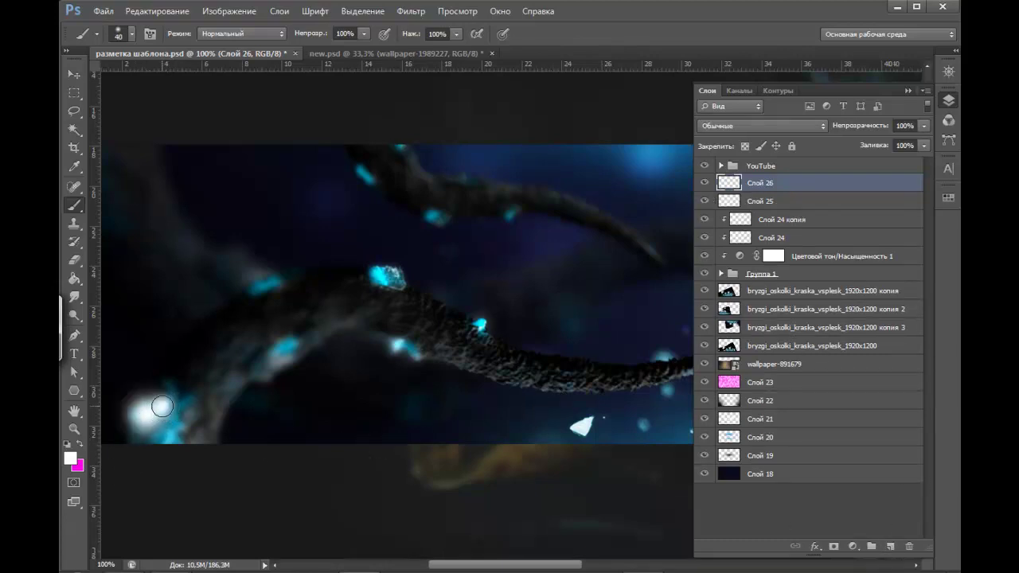
{"action": "left_click", "coordinate": [763, 125]}
{"action": "left_click", "coordinate": [720, 307]}
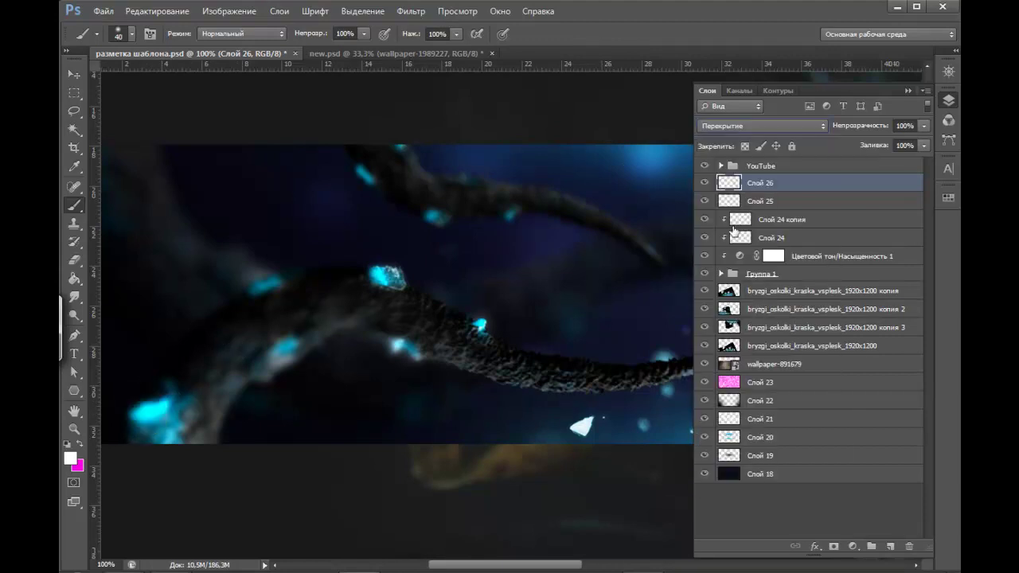
{"action": "mouse_move", "coordinate": [874, 129]}
{"action": "left_mouse_down"}
{"action": "mouse_move", "coordinate": [643, 151]}
{"action": "mouse_move", "coordinate": [665, 145]}
{"action": "mouse_move", "coordinate": [578, 128]}
{"action": "left_mouse_up"}
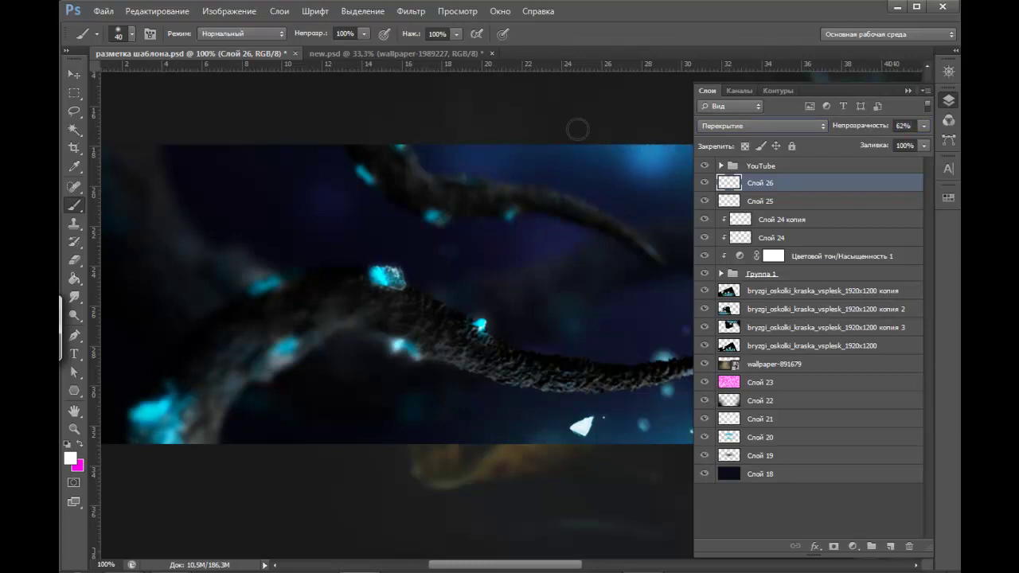
{"action": "left_click", "coordinate": [74, 76]}
- Zoom out to 33.33% to view the whole banner and save it
{"action": "key", "text": "ctrl+minus"}
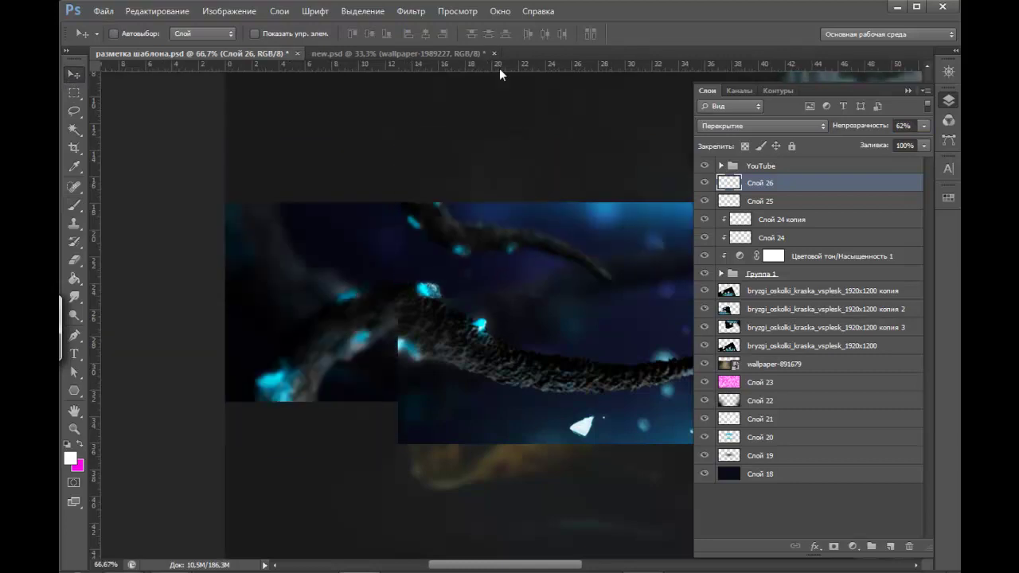
{"action": "key", "text": "ctrl+minus"}
{"action": "key", "text": "ctrl+minus"}
{"action": "key", "text": "ctrl+s"}
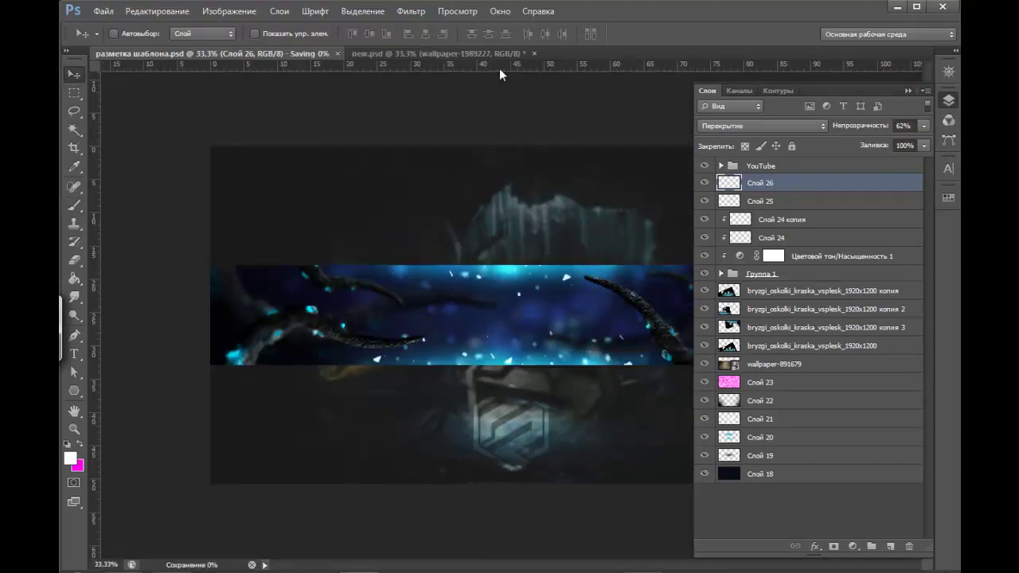
- Check the new.psd document, return to разметка шаблона.psd, then minimize Photoshop
{"action": "left_click", "coordinate": [908, 91]}
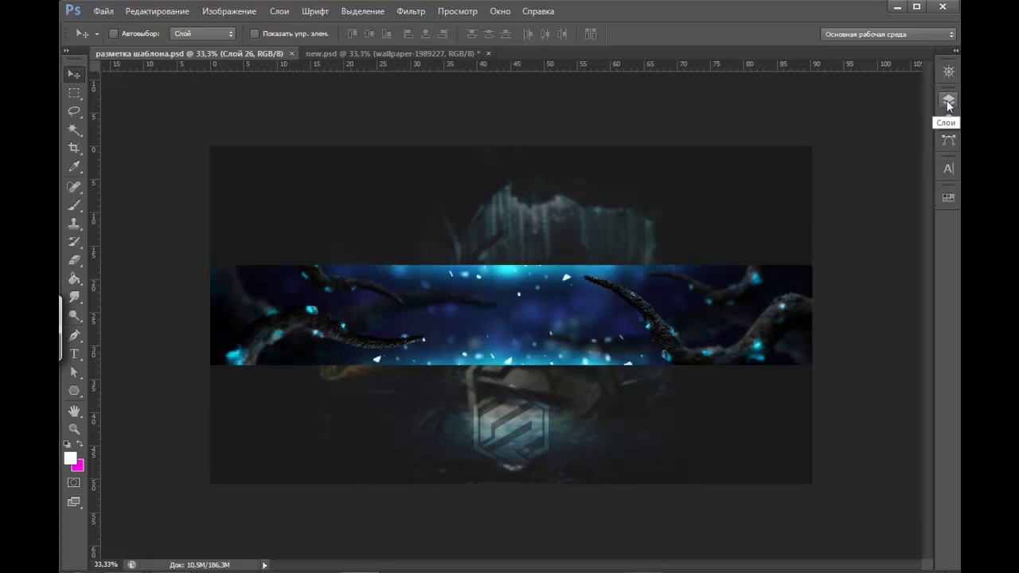
{"action": "left_click", "coordinate": [442, 54]}
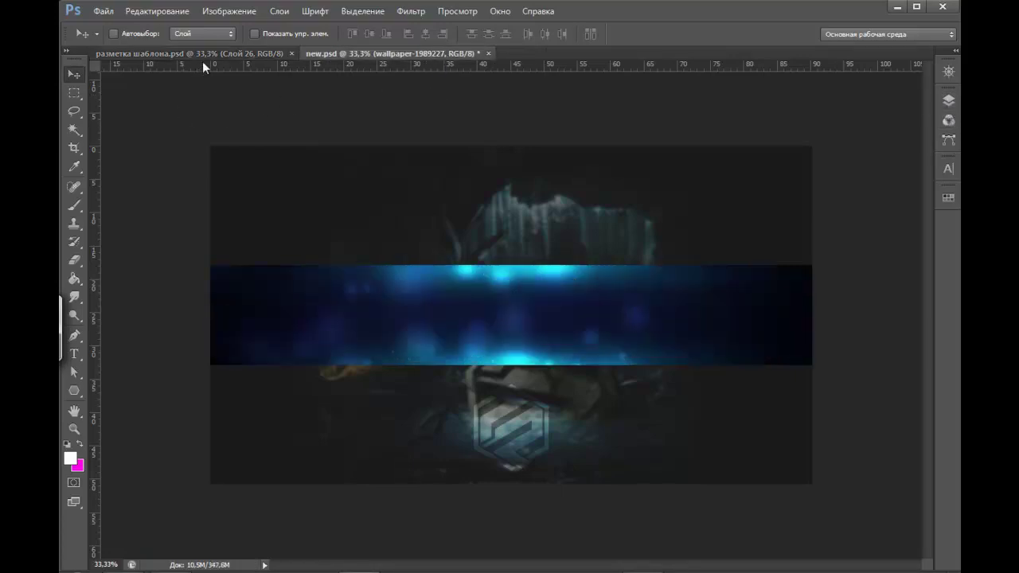
{"action": "left_click_drag", "start_coordinate": [202, 62], "coordinate": [500, 302]}
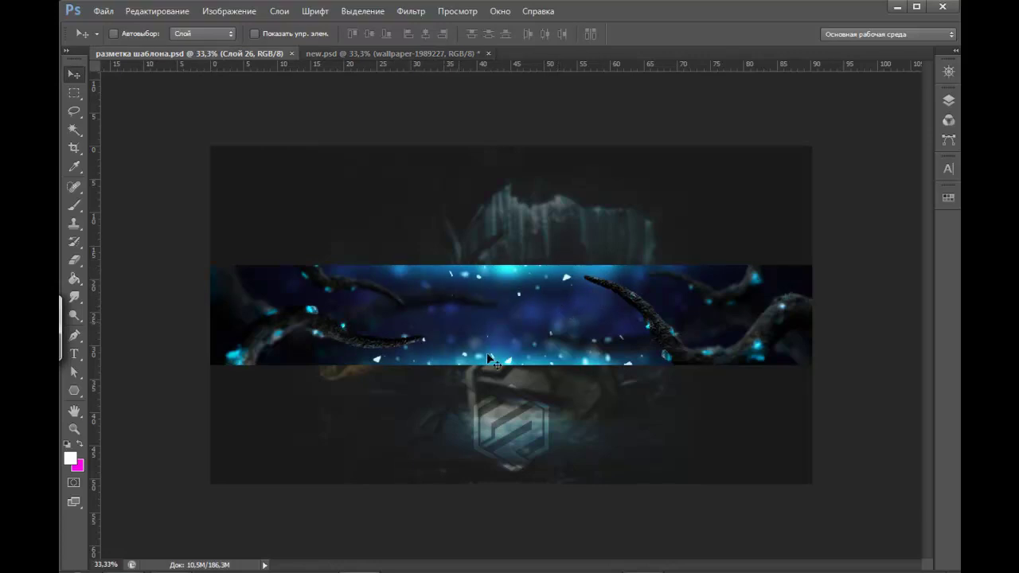
{"action": "left_click", "coordinate": [948, 100]}
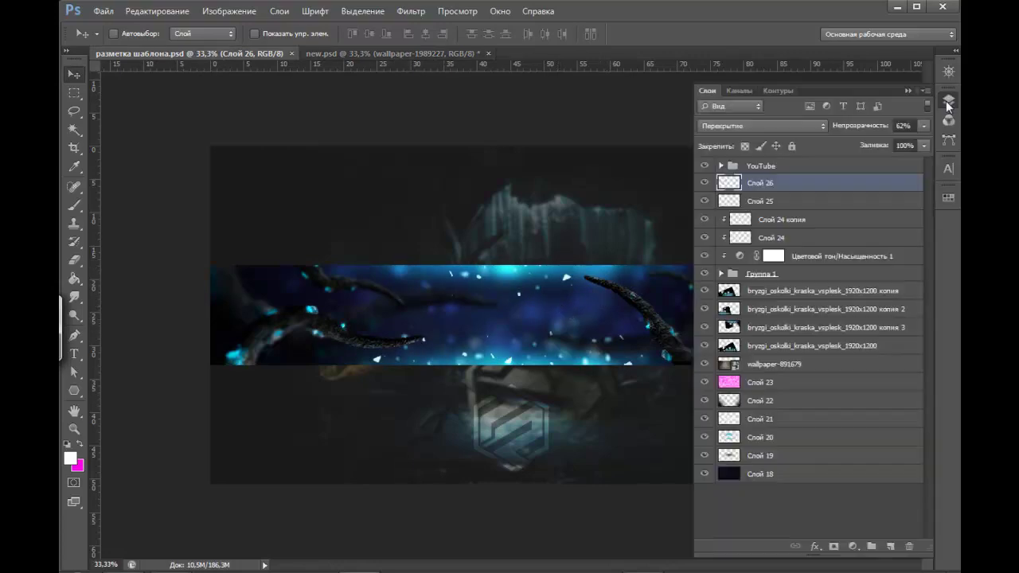
{"action": "left_click", "coordinate": [908, 91]}
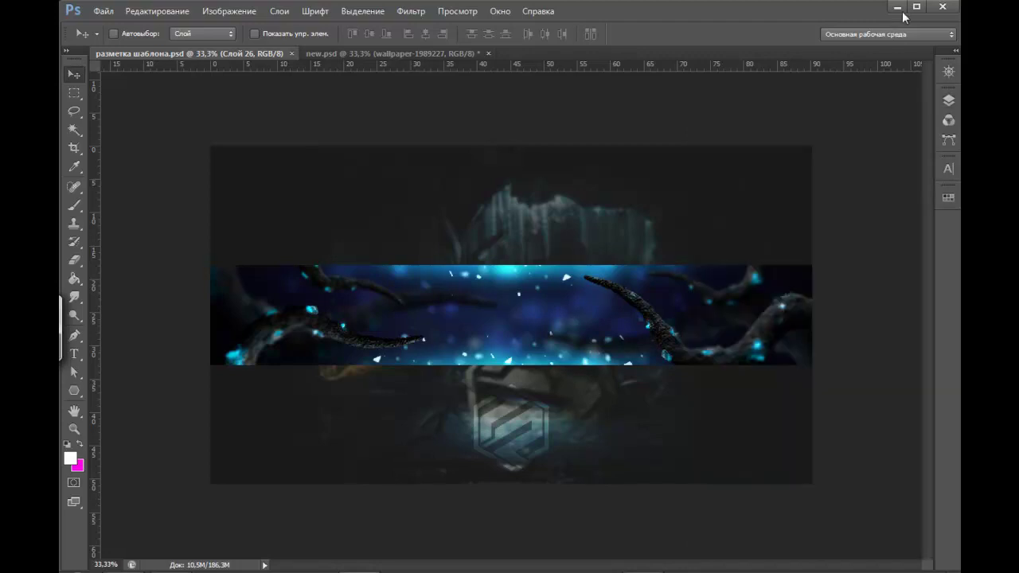
{"action": "left_click", "coordinate": [899, 8]}
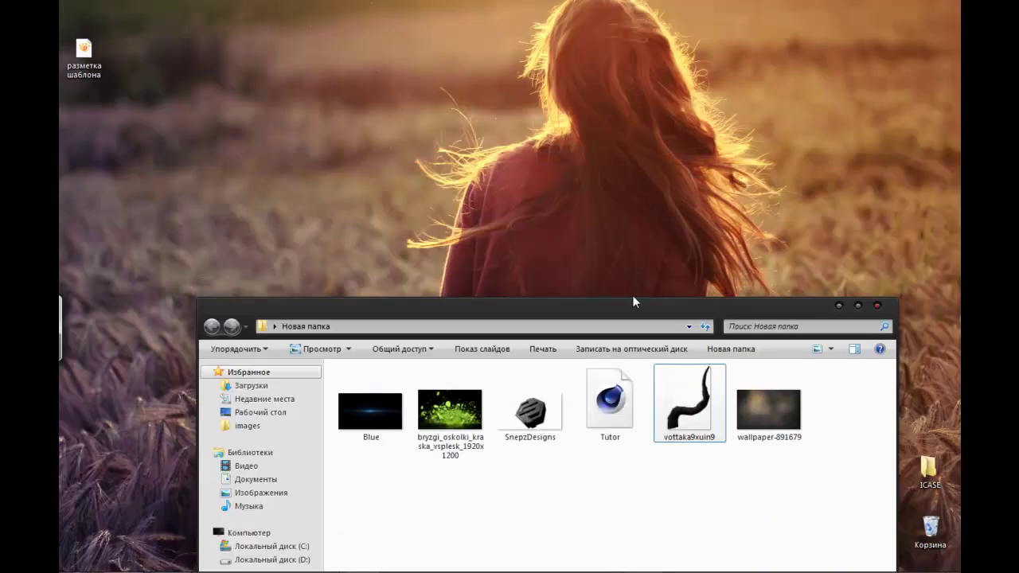